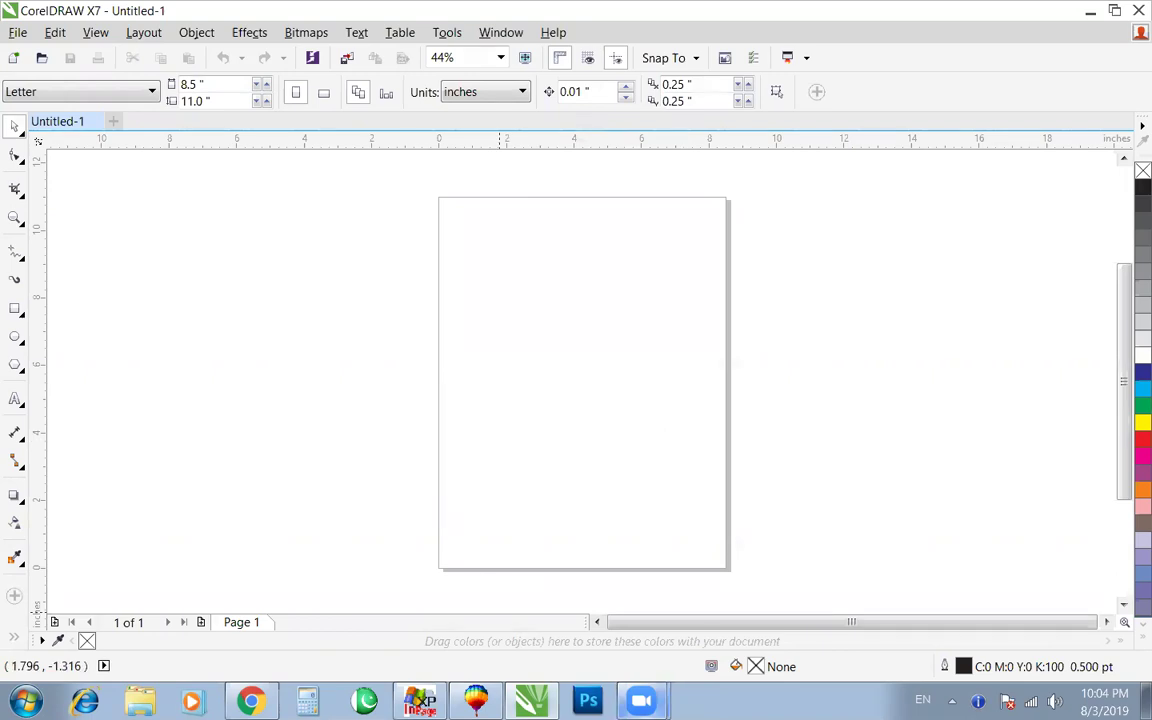
left_click(617, 630)
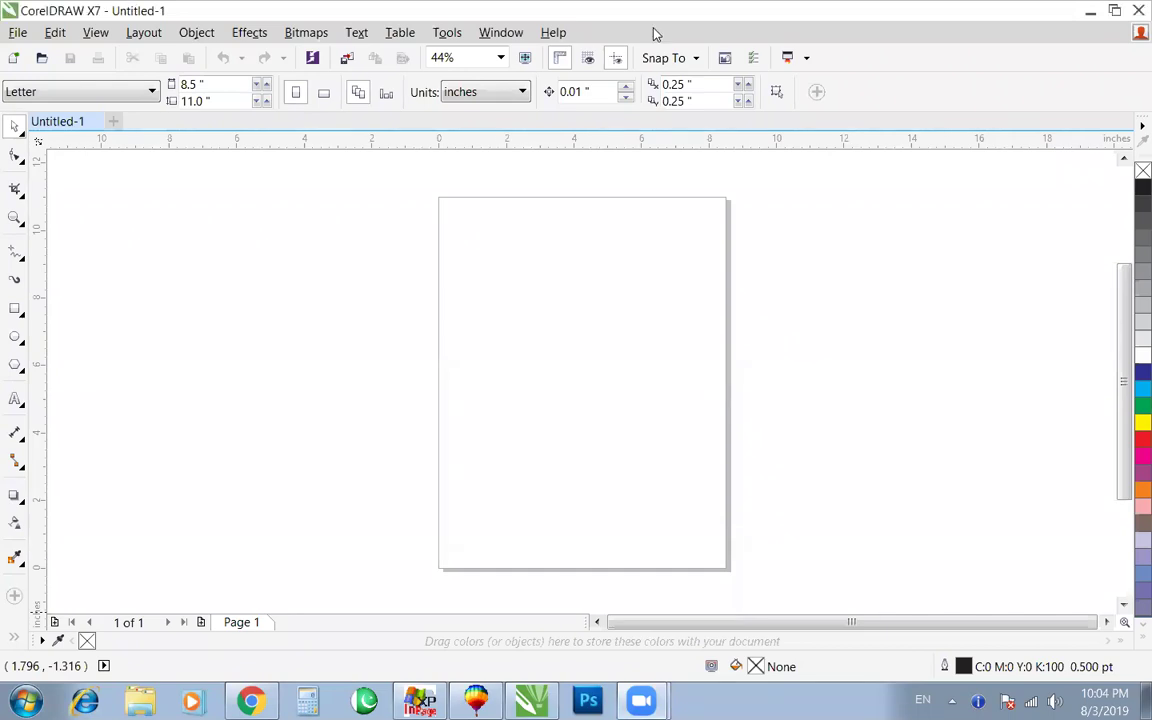
mouse_move(641, 700)
left_click(617, 658)
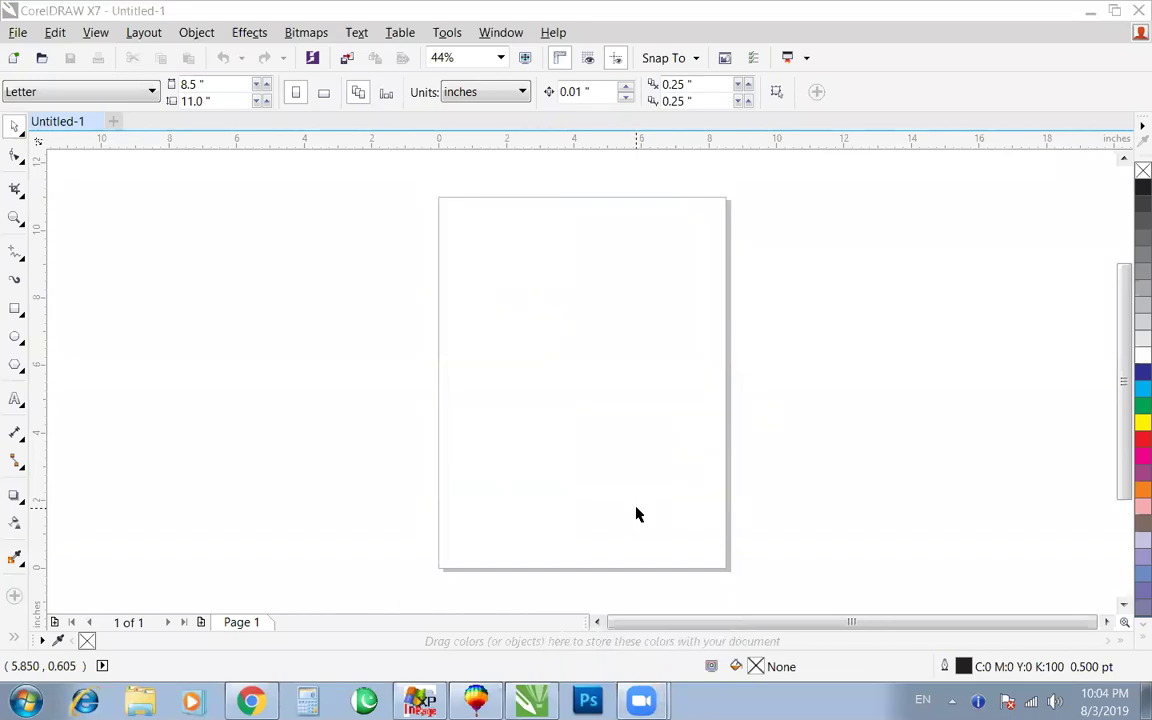
mouse_move(641, 700)
left_click(635, 661)
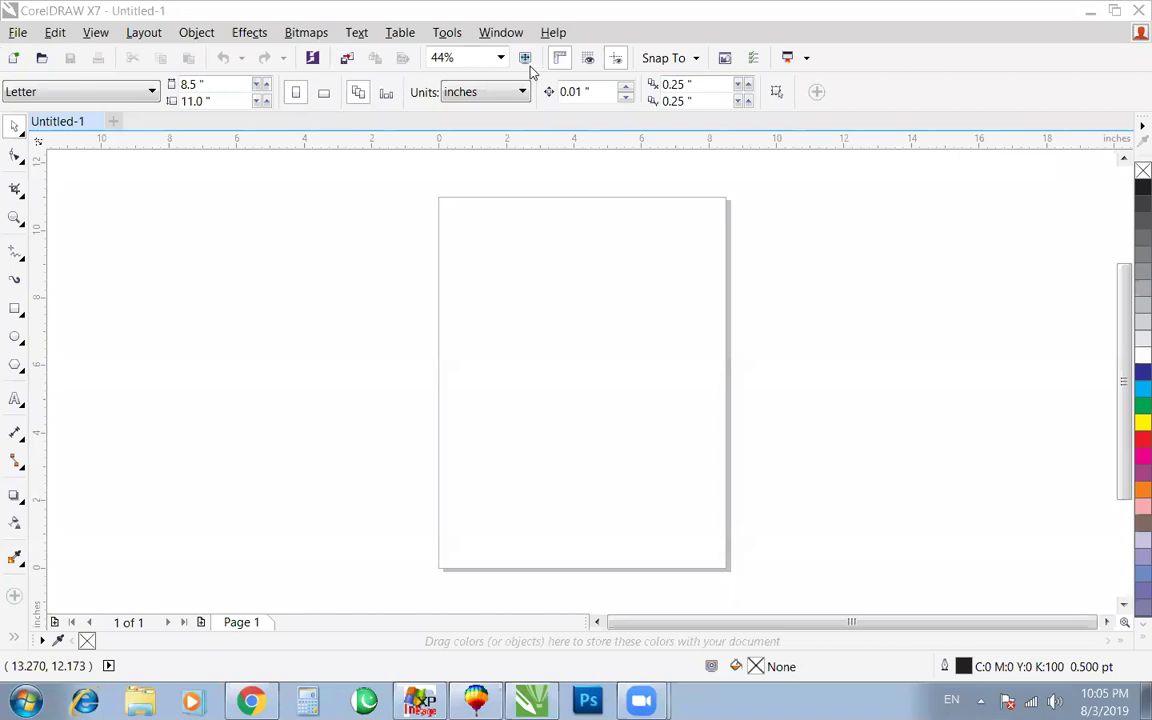
Step: Set the Standard toolbar's buttons to medium size
right_click(854, 64)
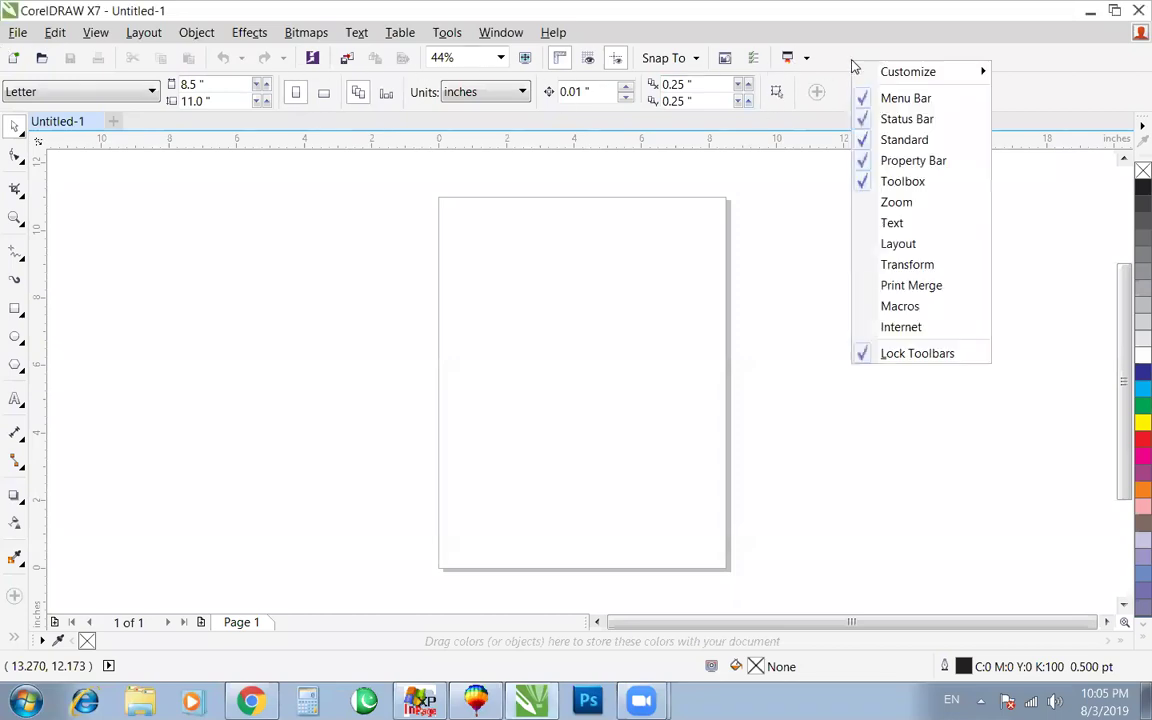
mouse_move(876, 74)
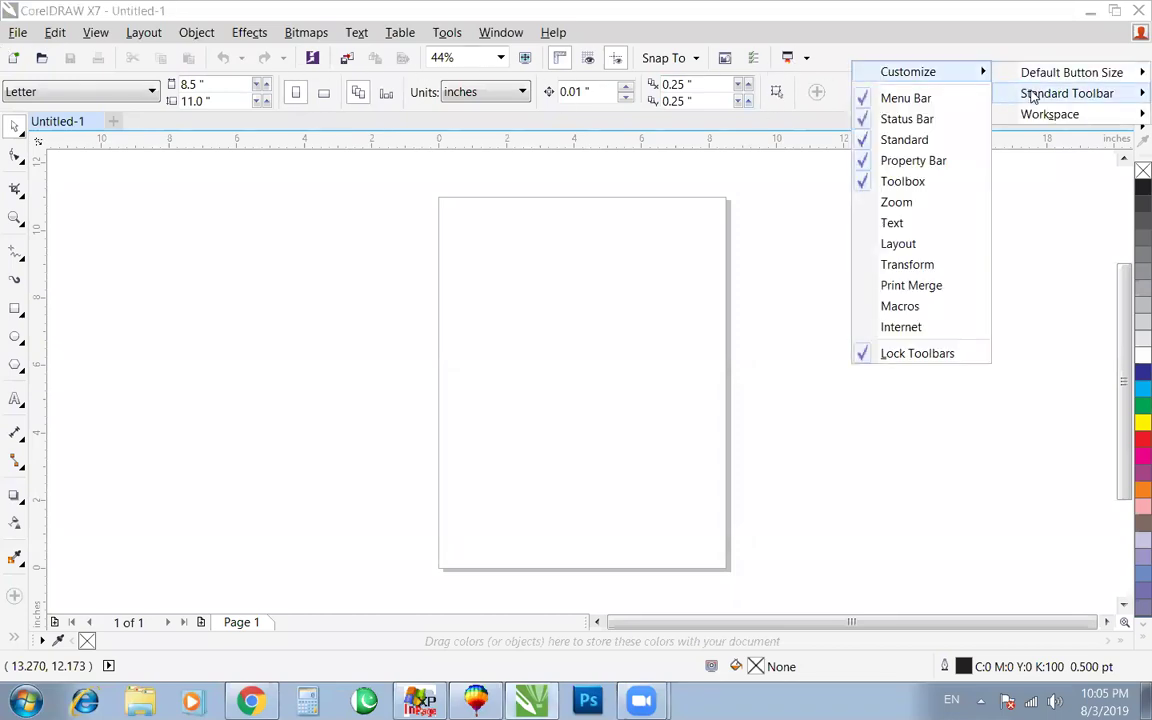
mouse_move(1033, 95)
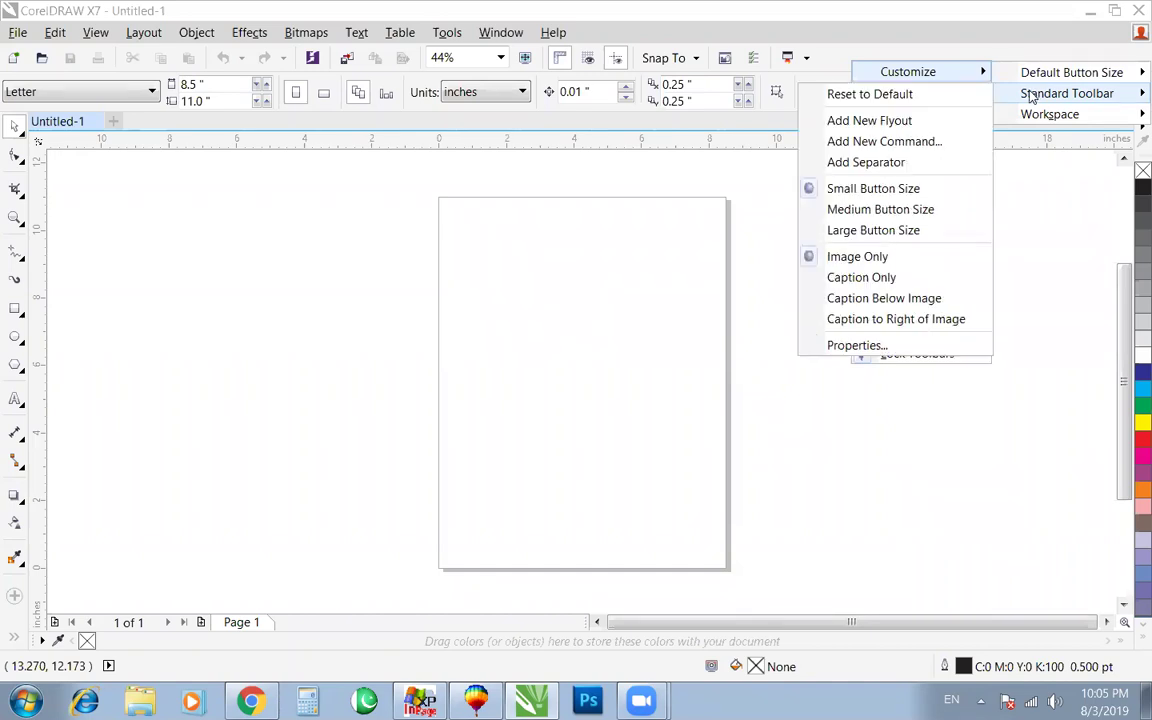
left_click(880, 209)
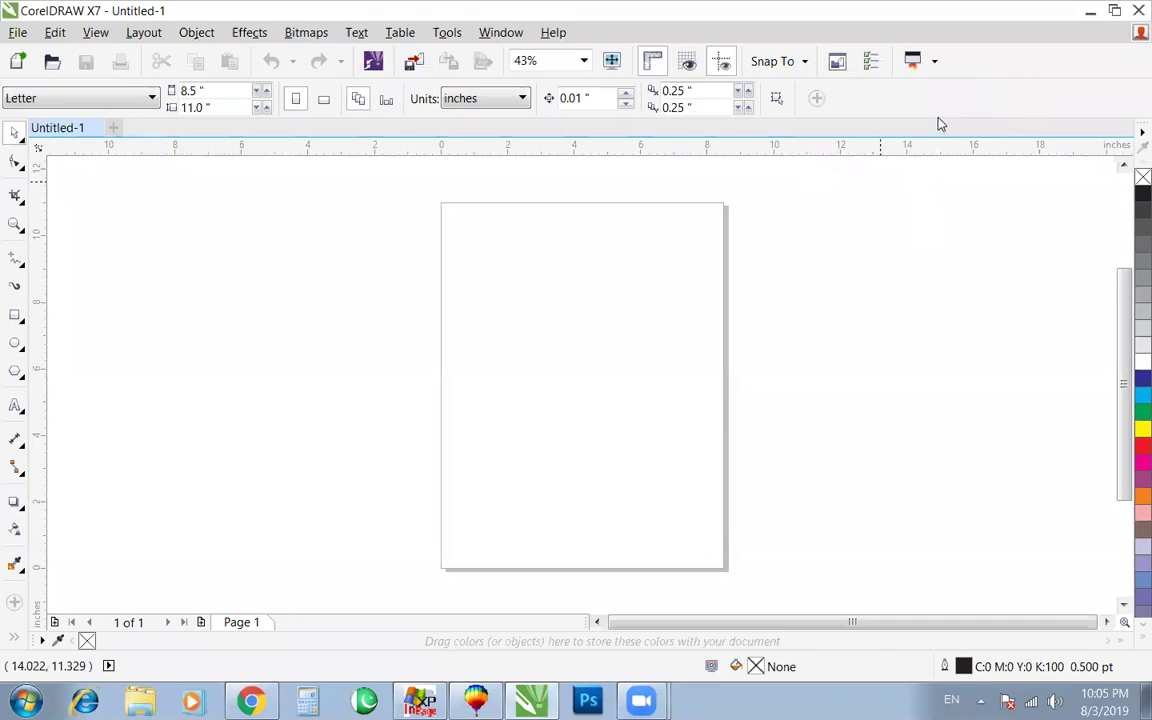
Step: Set the Standard toolbar's buttons to large size
right_click(1010, 63)
mouse_move(1060, 70)
mouse_move(922, 91)
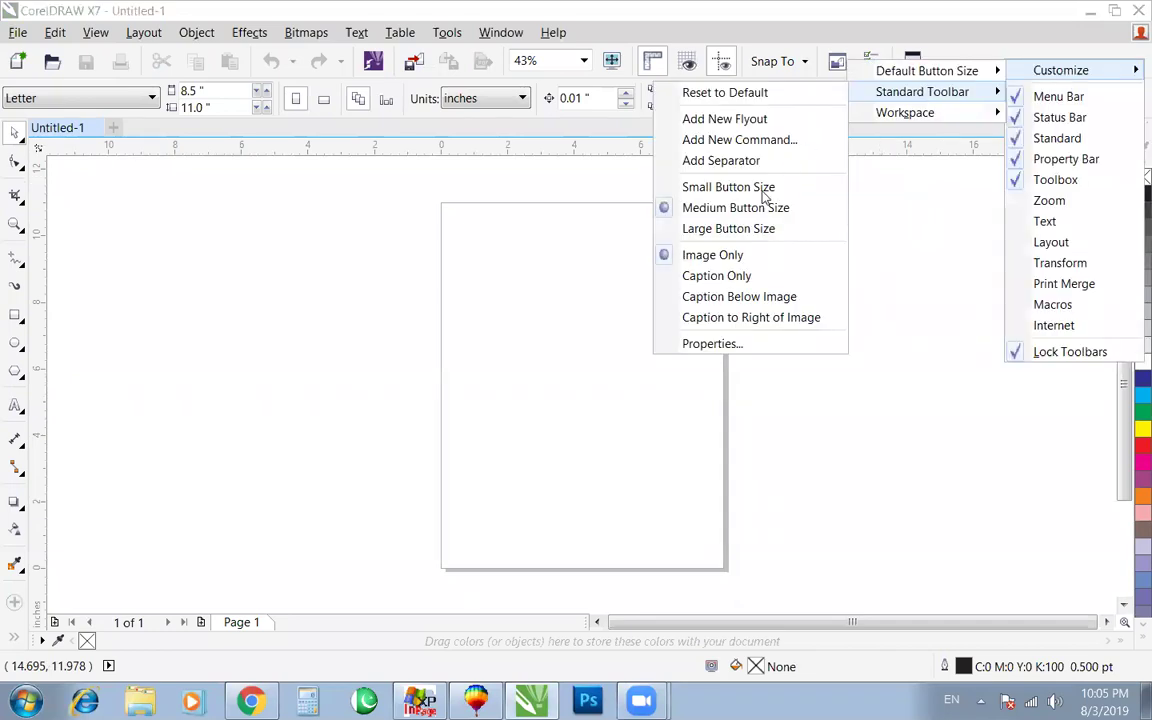
left_click(672, 228)
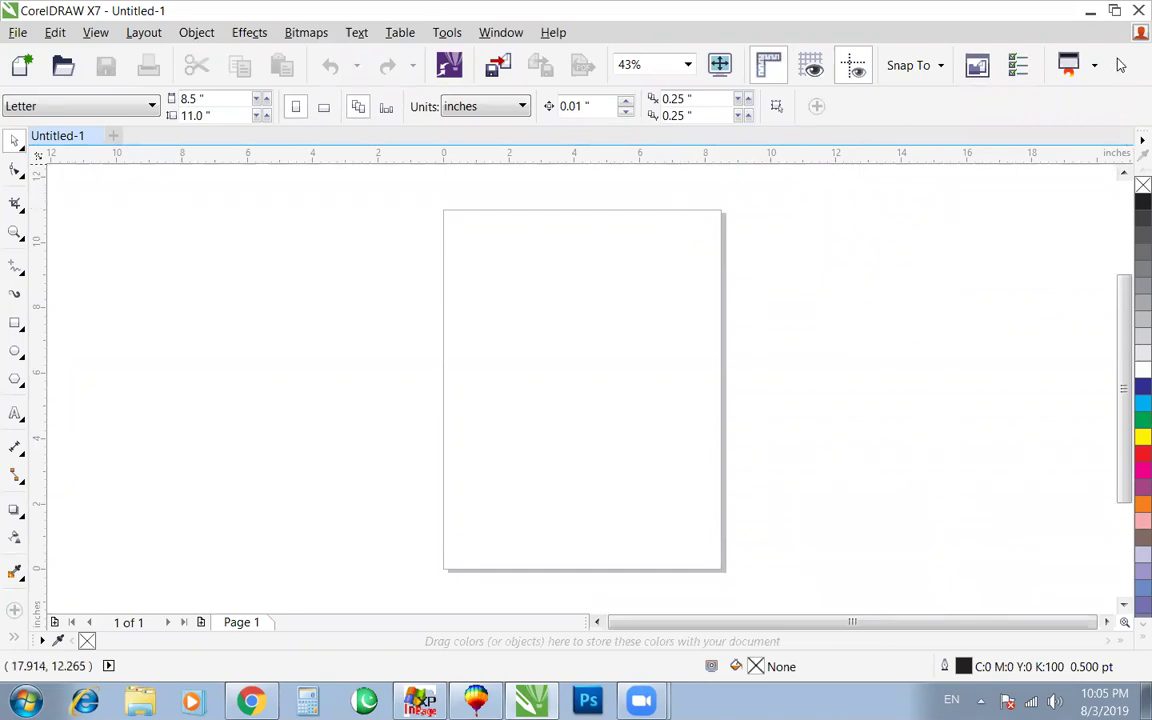
Step: Return the Standard toolbar's buttons to small size
right_click(1011, 60)
mouse_move(1103, 80)
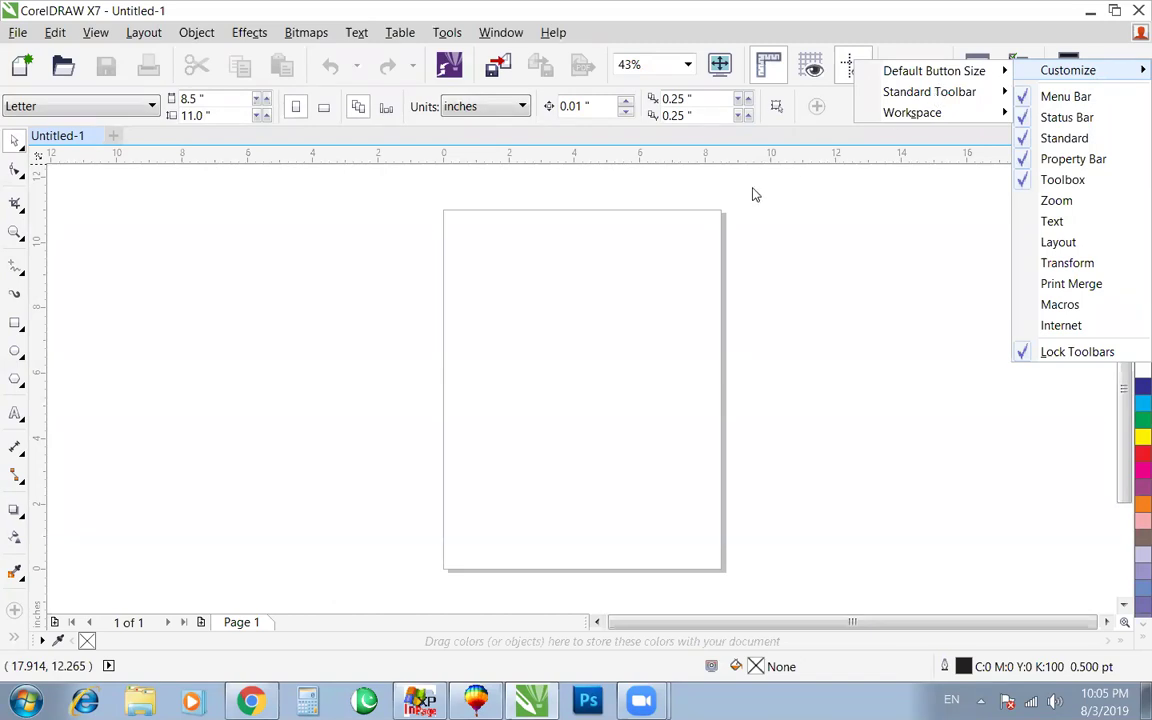
mouse_move(929, 91)
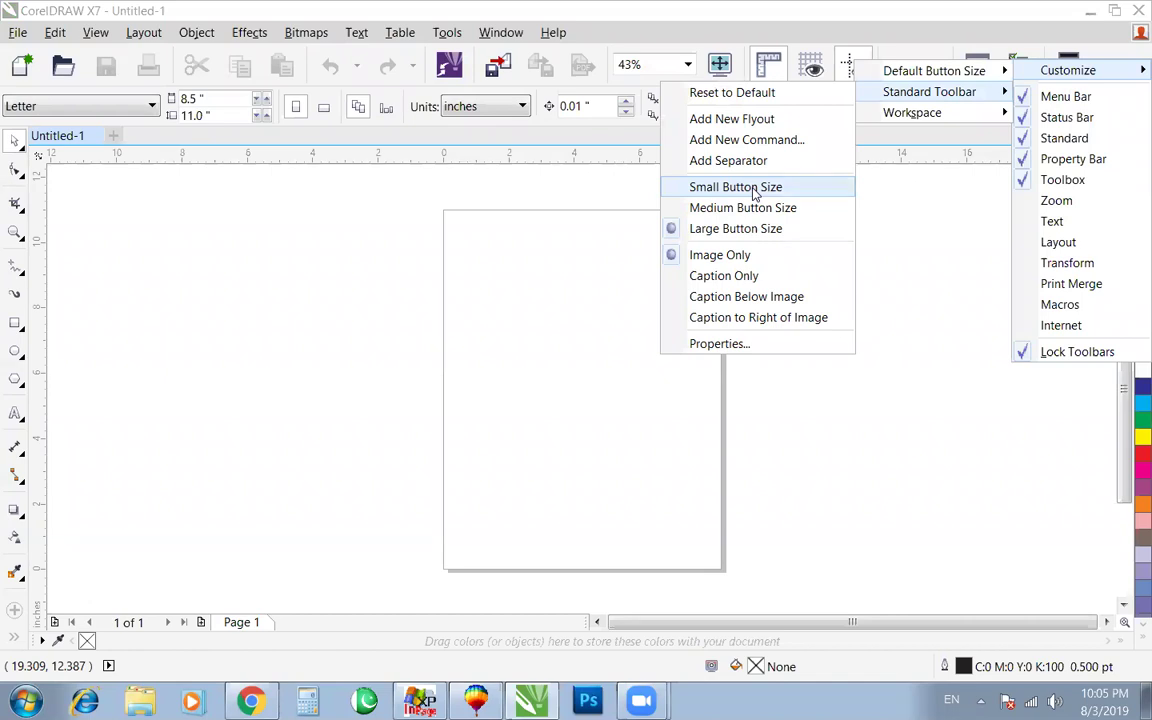
left_click(755, 190)
Step: Add a separator to the Standard toolbar
right_click(964, 62)
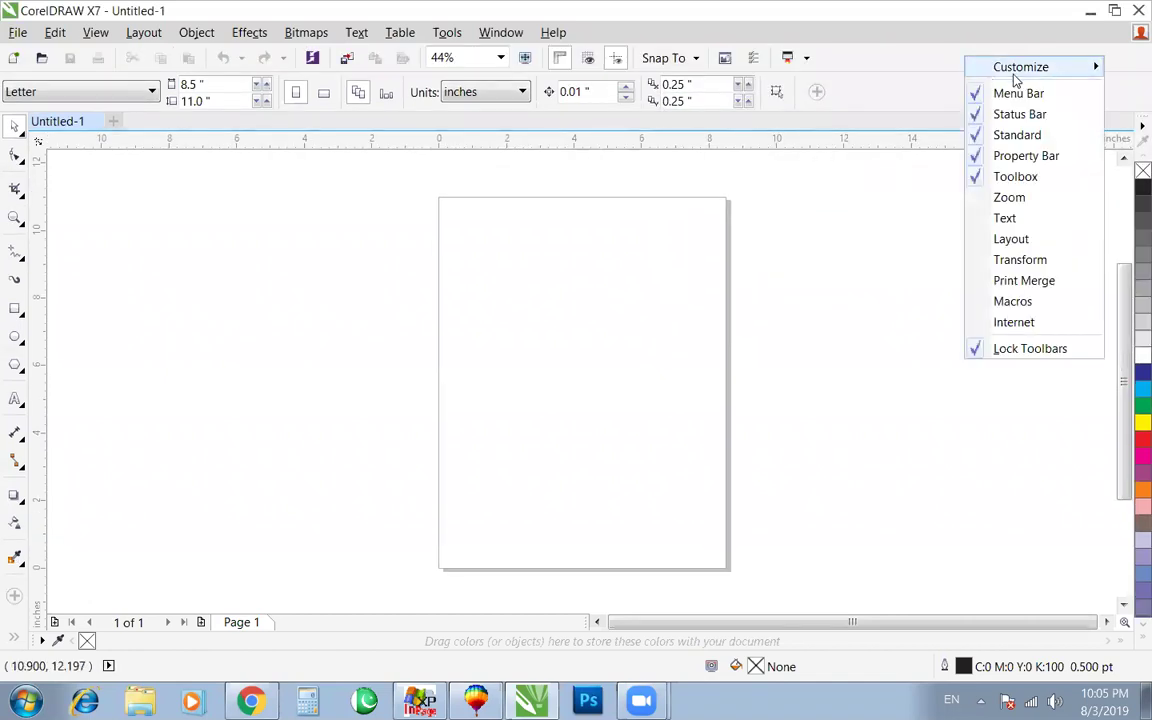
mouse_move(1015, 77)
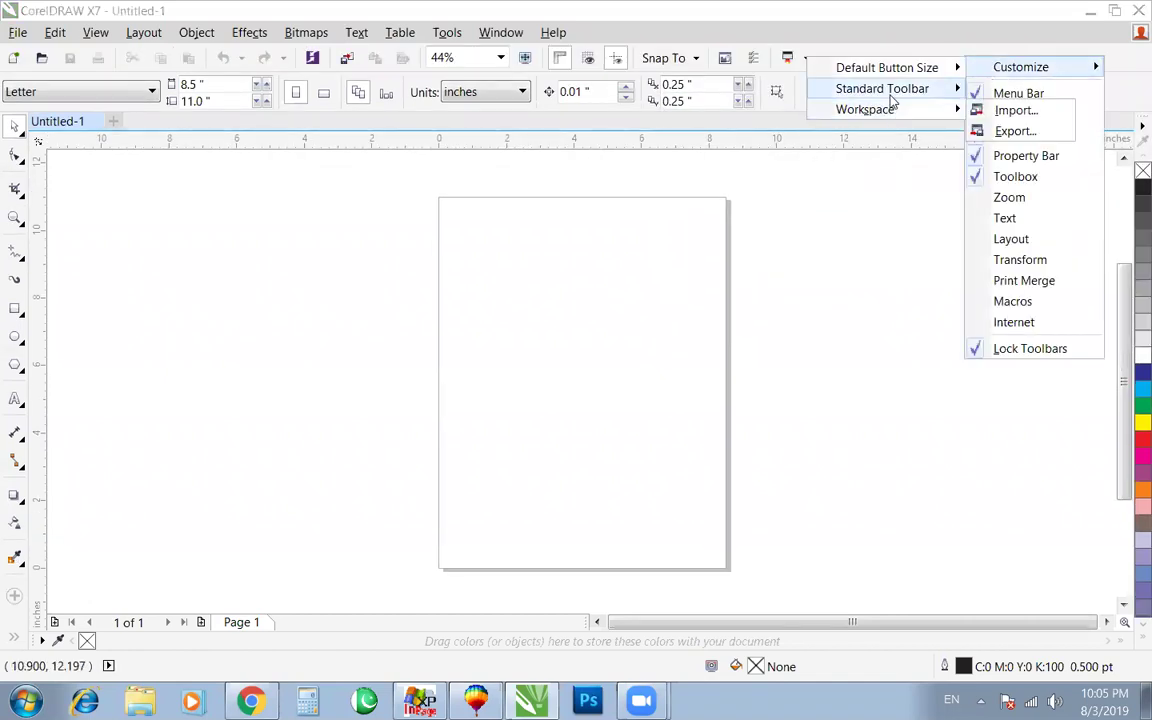
mouse_move(892, 101)
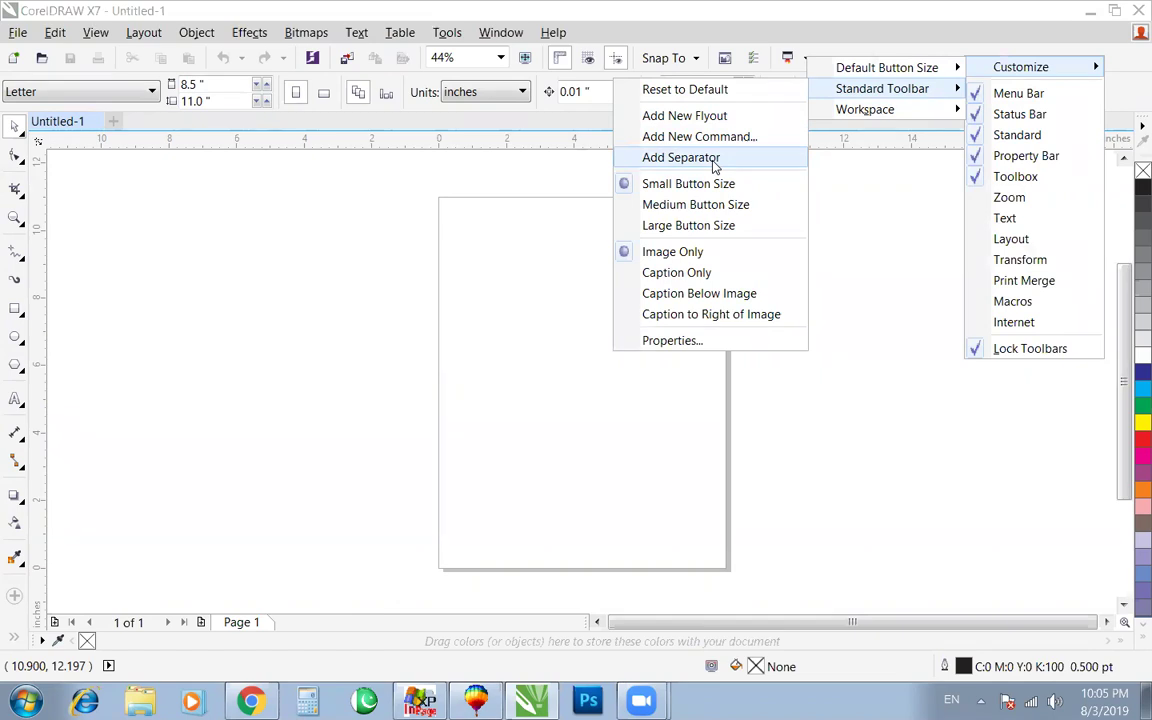
left_click(763, 156)
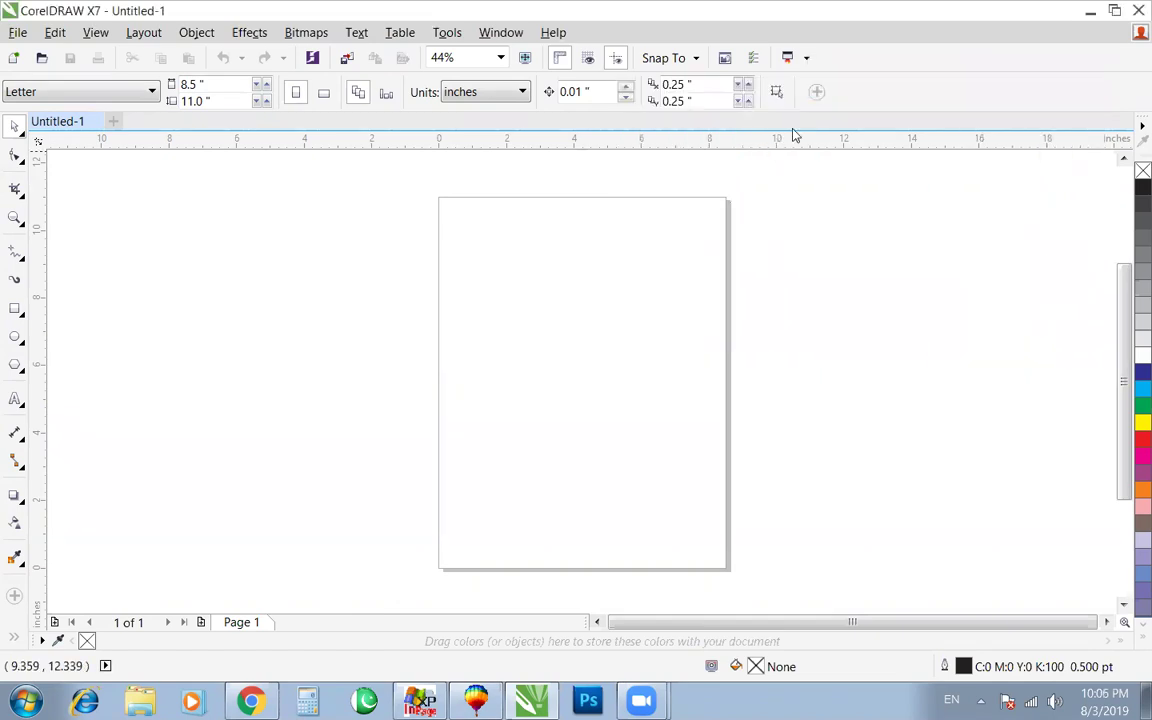
Step: Open the command customization for the Menu Bar, take the Welcome Screen command off the Standard toolbar and dismiss the Options dialog
right_click(895, 37)
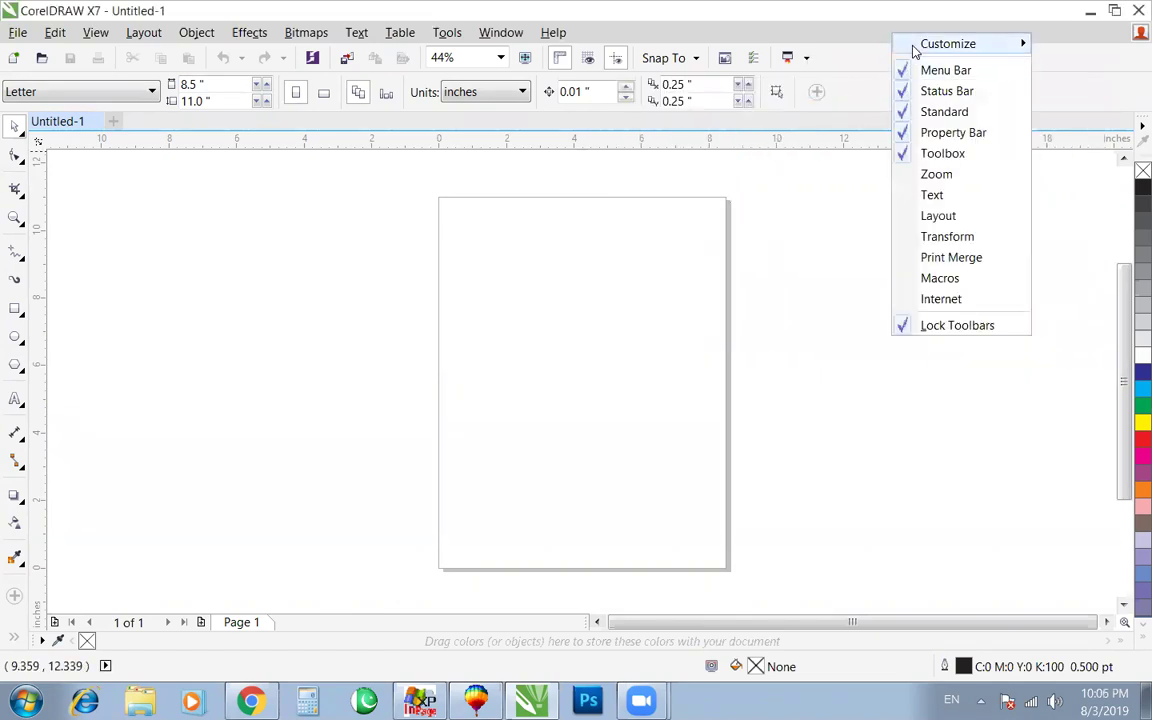
mouse_move(925, 44)
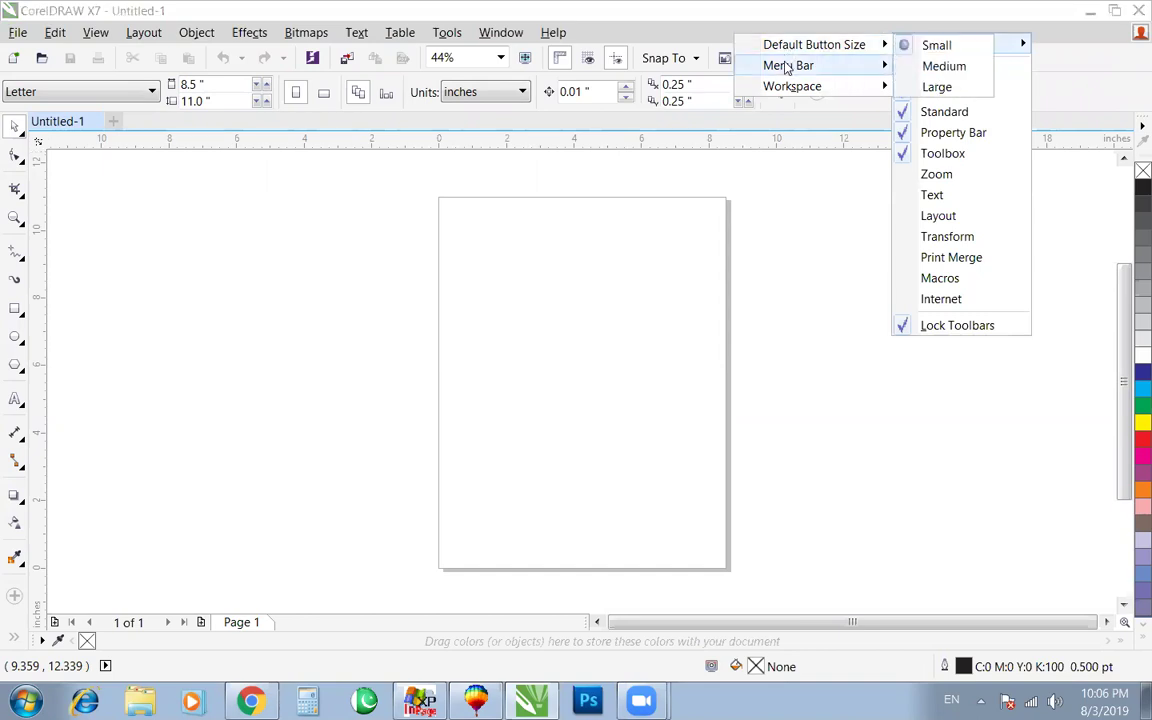
mouse_move(787, 70)
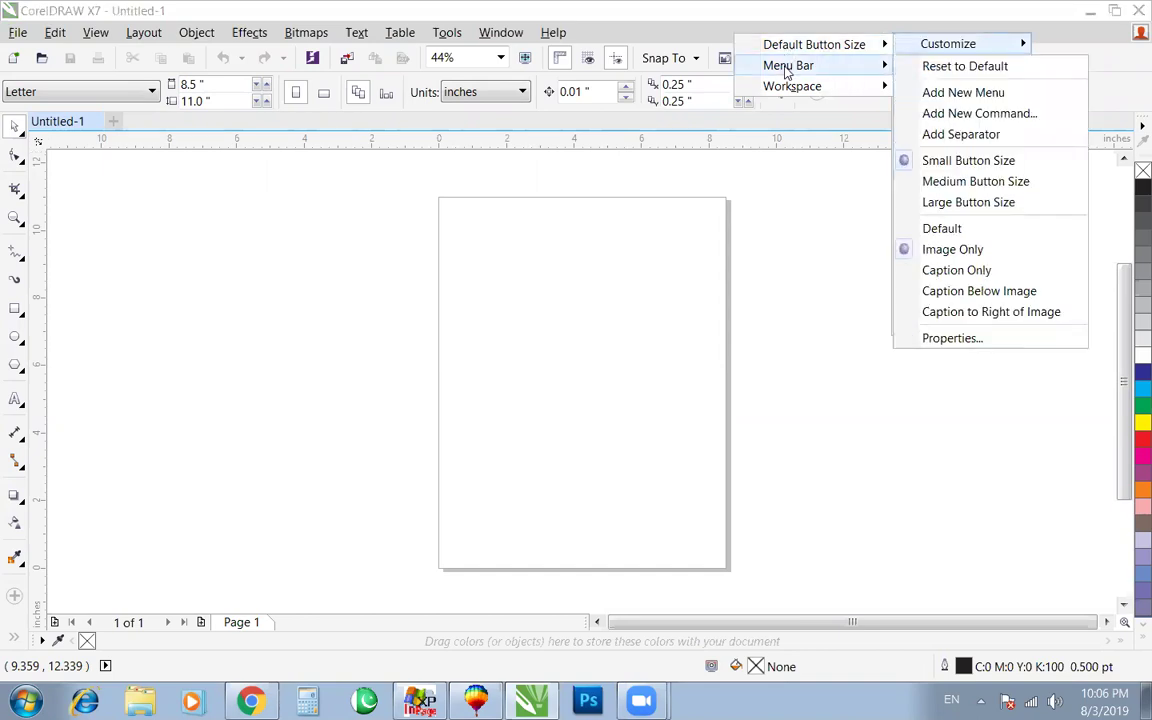
left_click(992, 114)
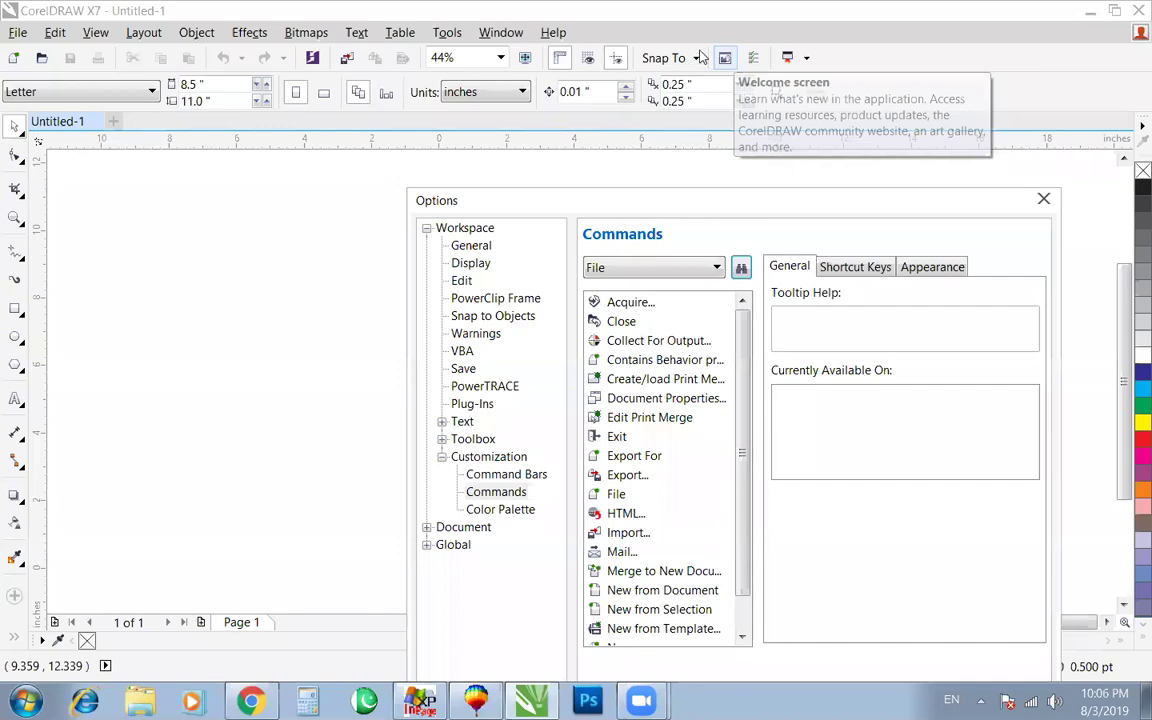
left_click_drag(725, 57, 700, 57)
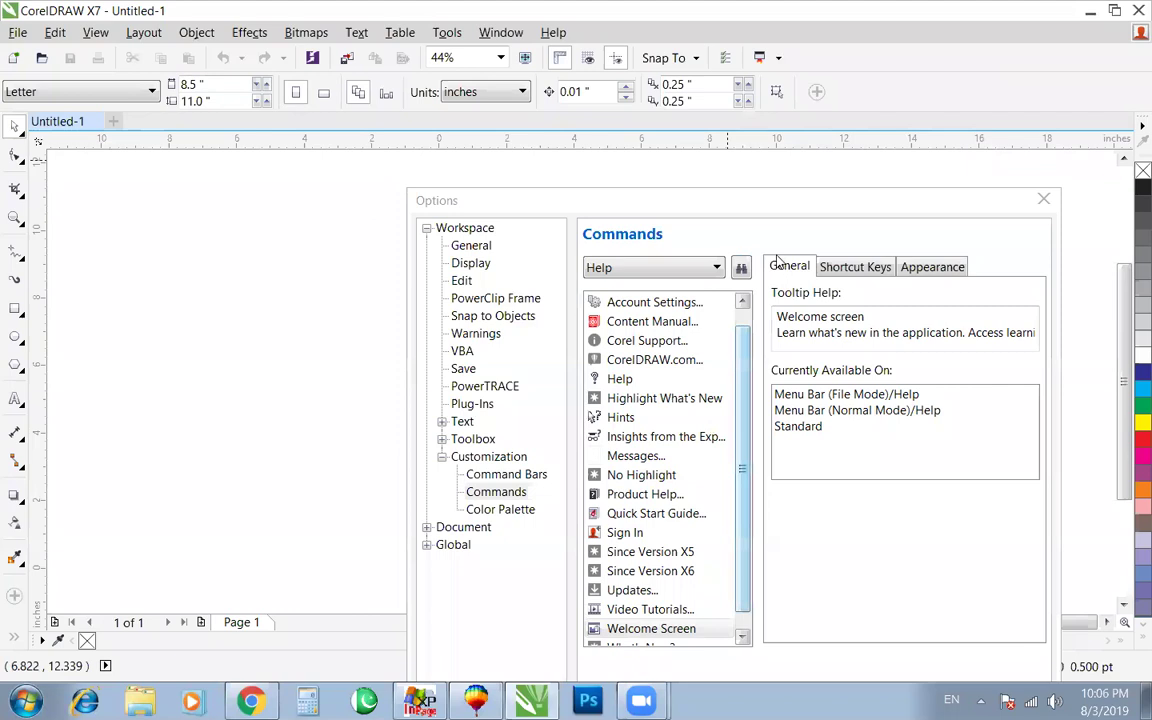
left_click(1041, 201)
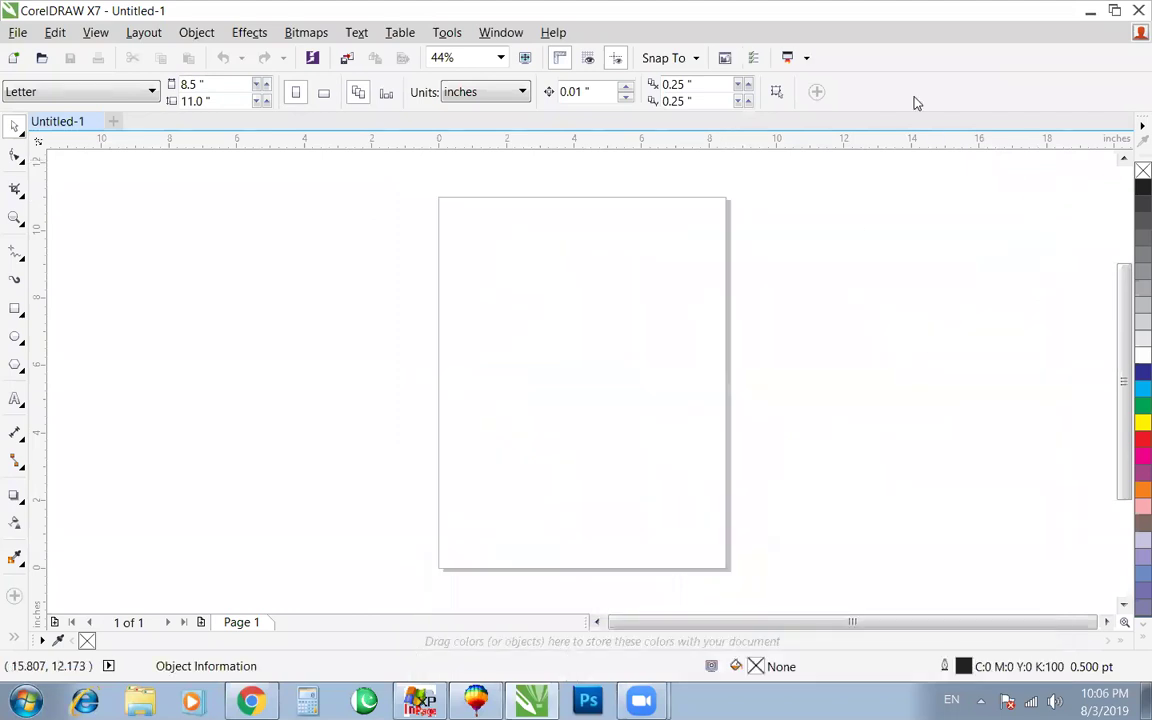
right_click(922, 69)
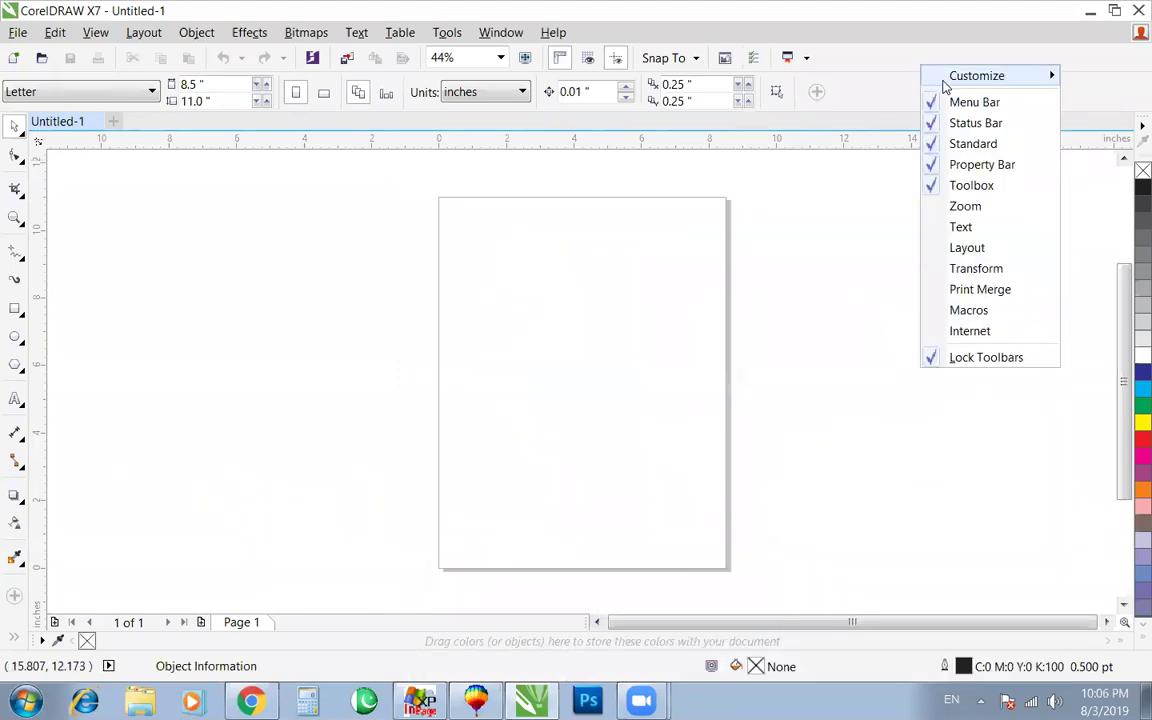
mouse_move(947, 78)
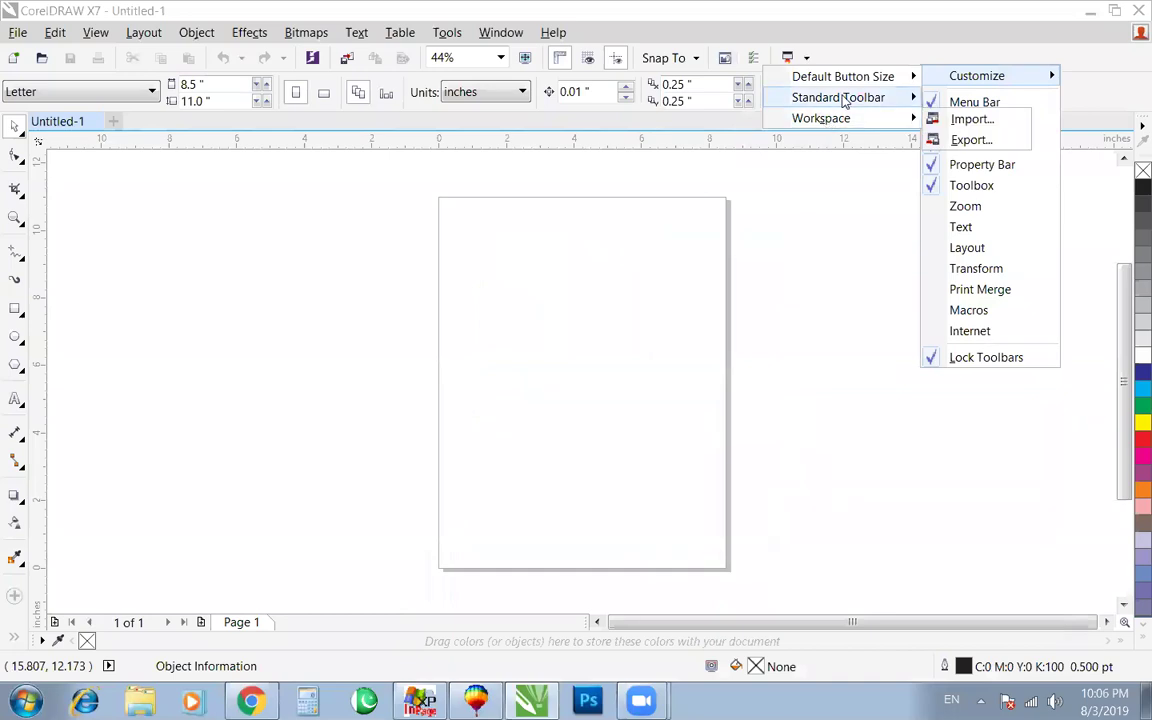
mouse_move(843, 98)
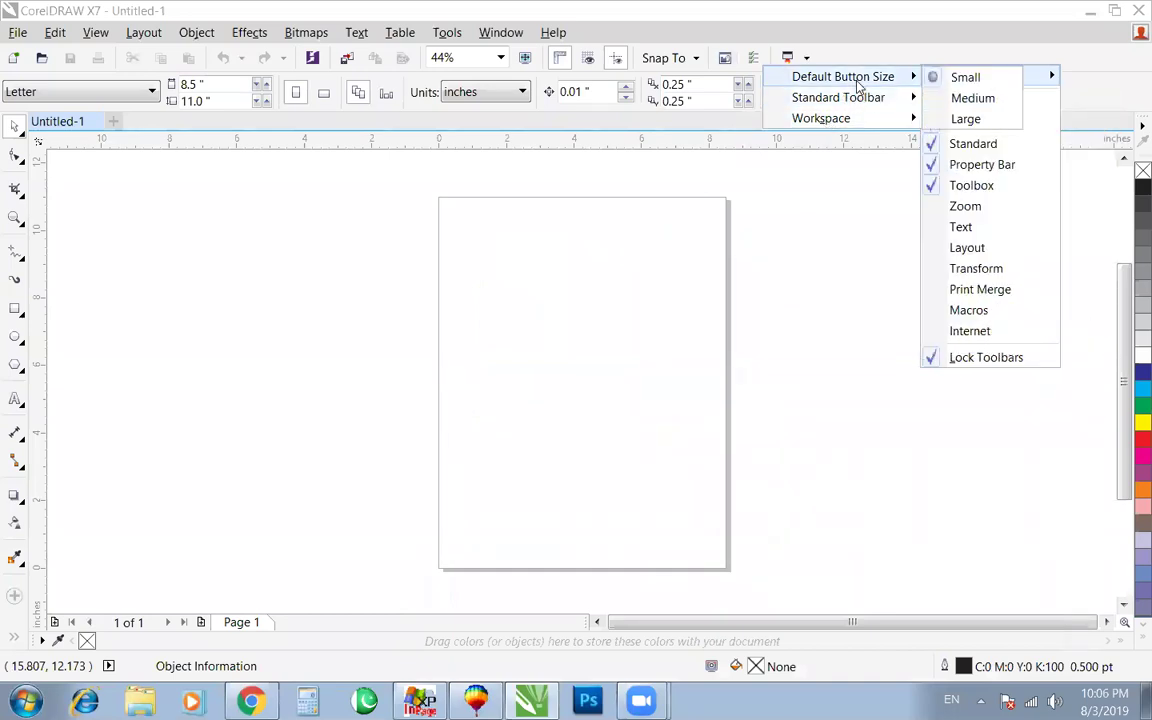
right_click(895, 57)
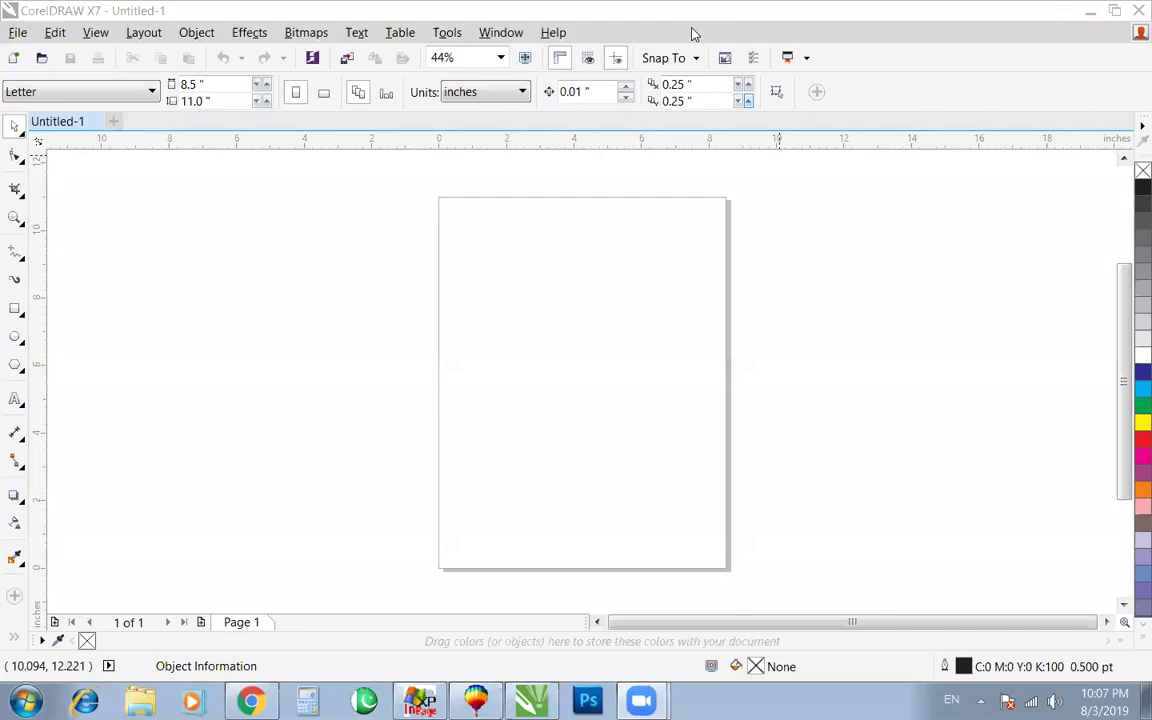
Step: Open the command customization for the Standard toolbar and remove the Welcome Screen command from that toolbar
right_click(846, 65)
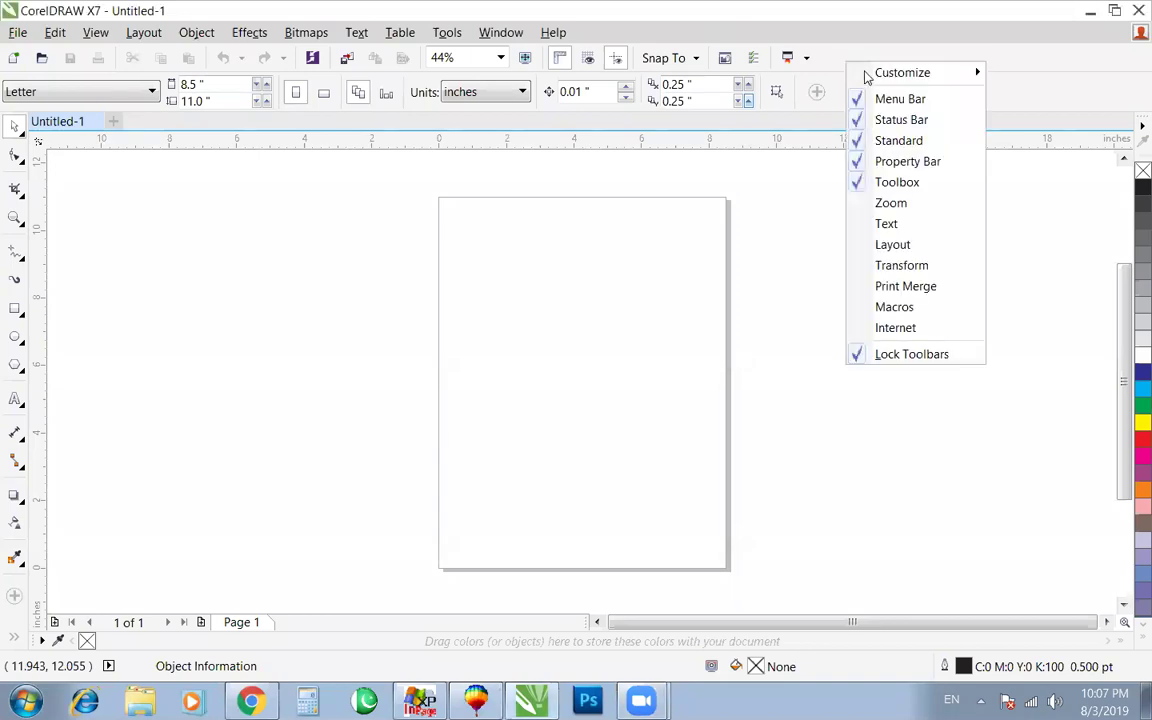
mouse_move(1034, 95)
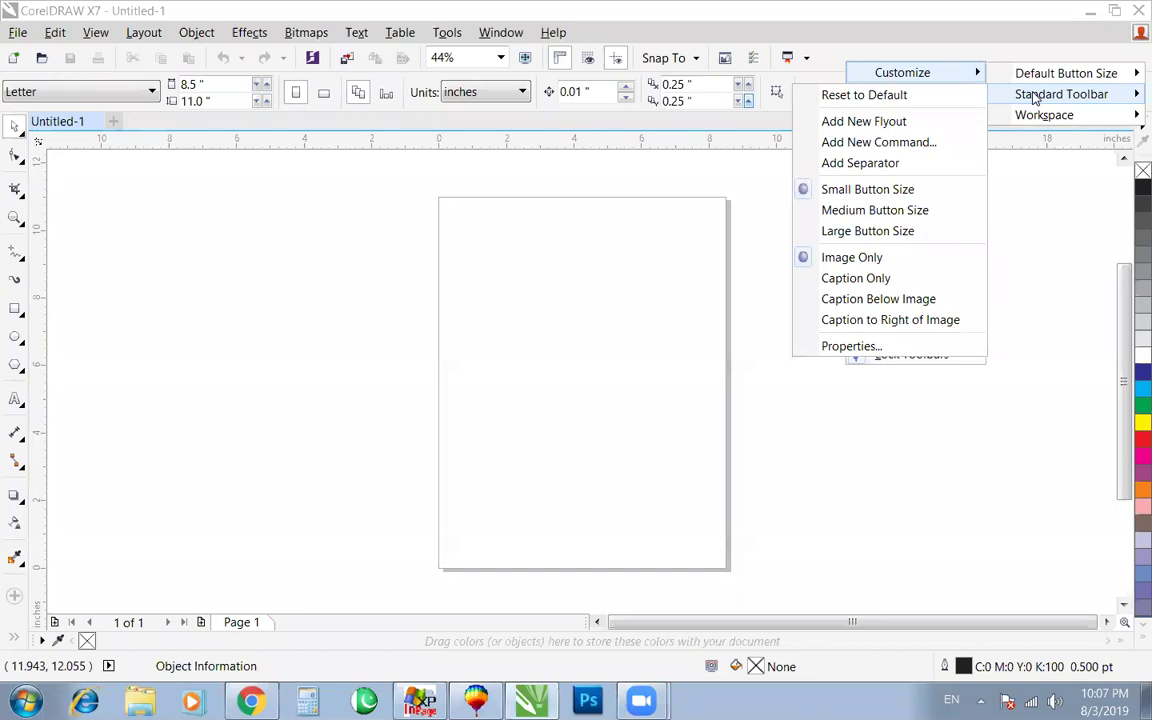
left_click(912, 145)
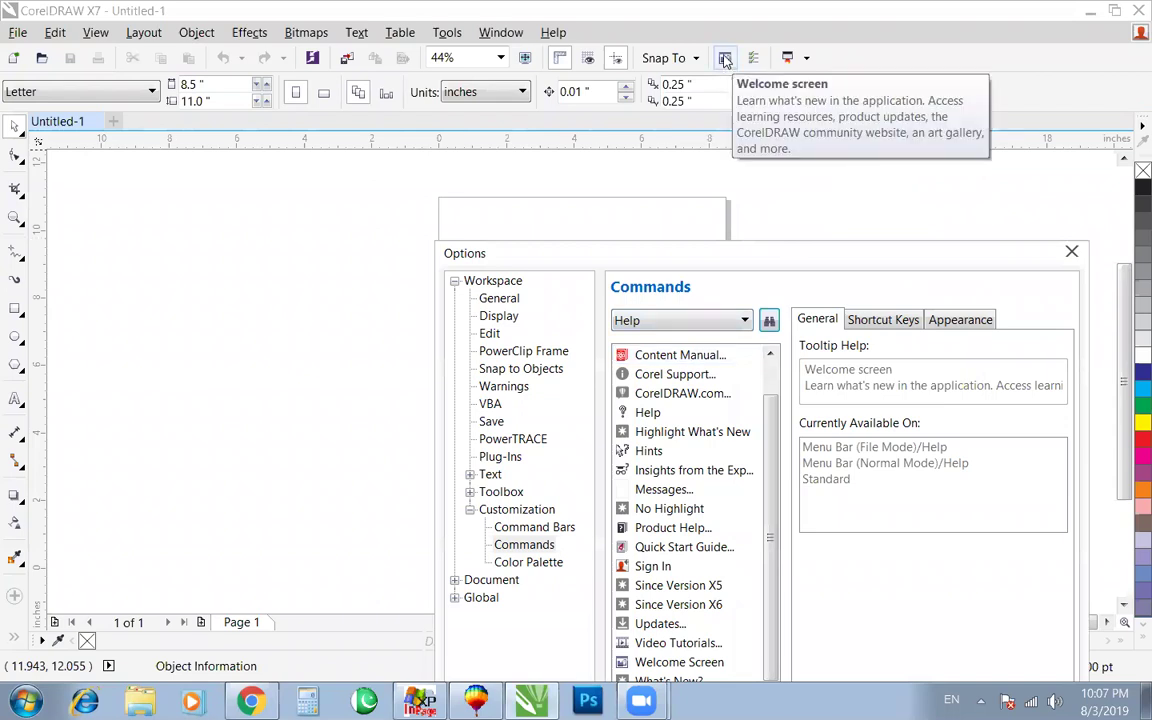
left_click_drag(725, 60, 730, 512)
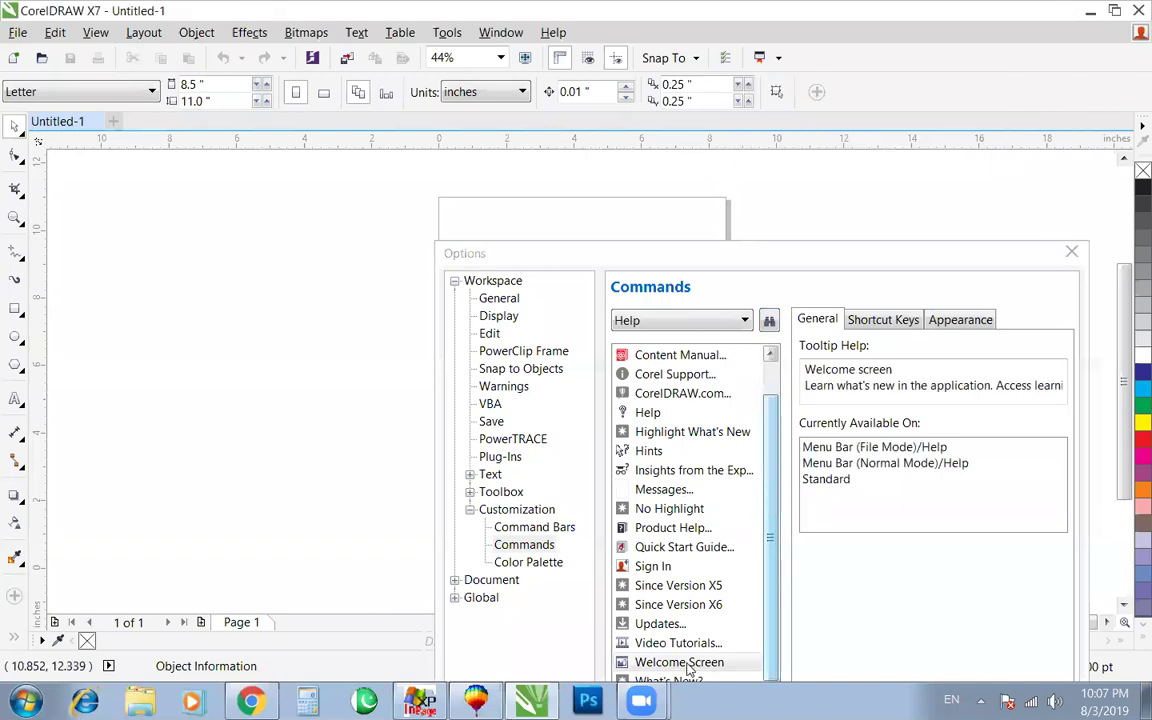
Step: Add the Welcome Screen command to the Standard toolbar after the application launcher, and dismiss the Options dialog
left_click_drag(684, 664, 806, 60)
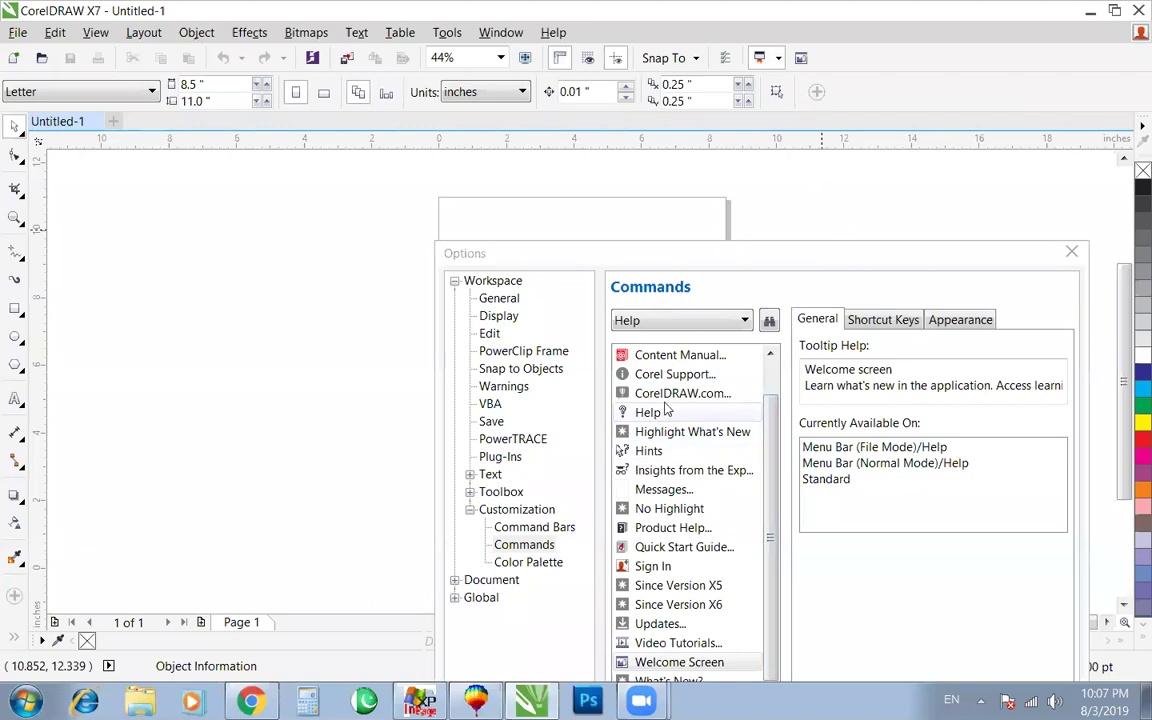
left_click(761, 59)
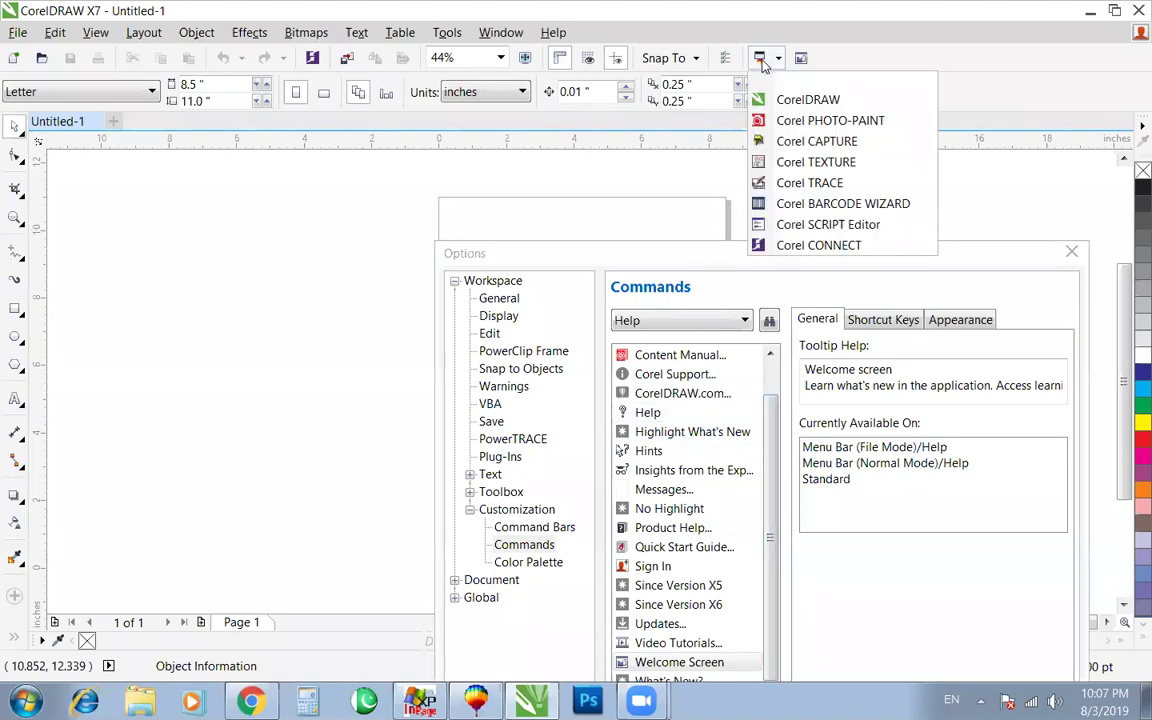
left_click(729, 57)
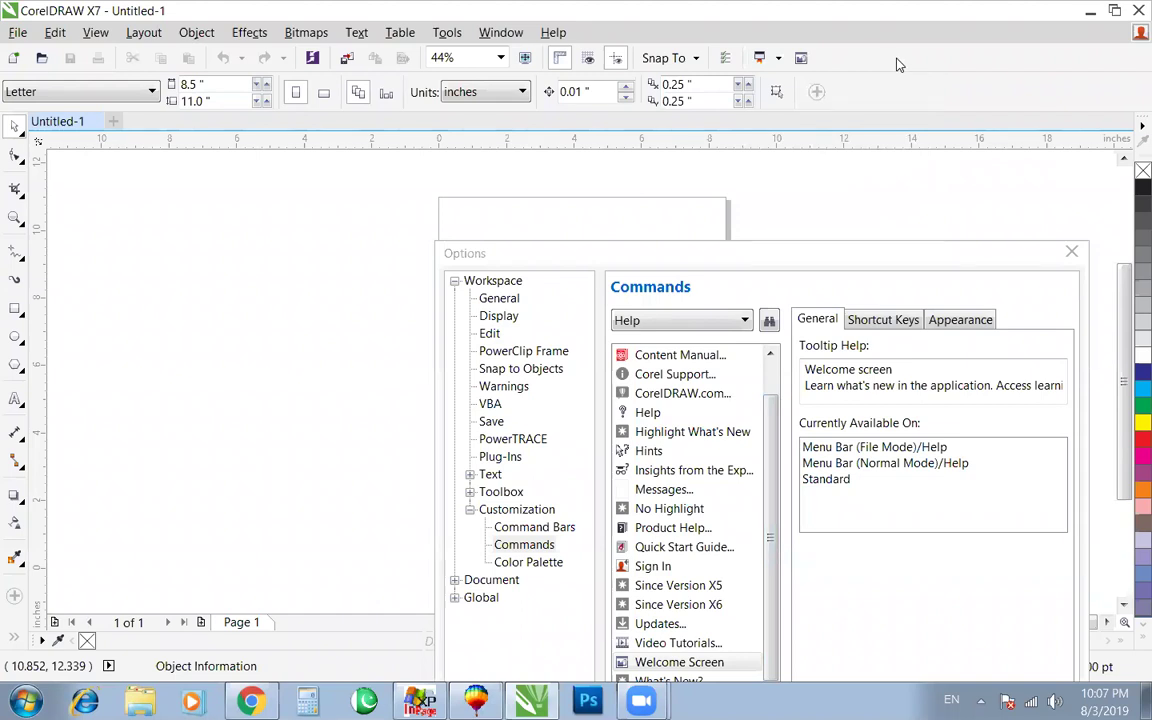
left_click(1071, 254)
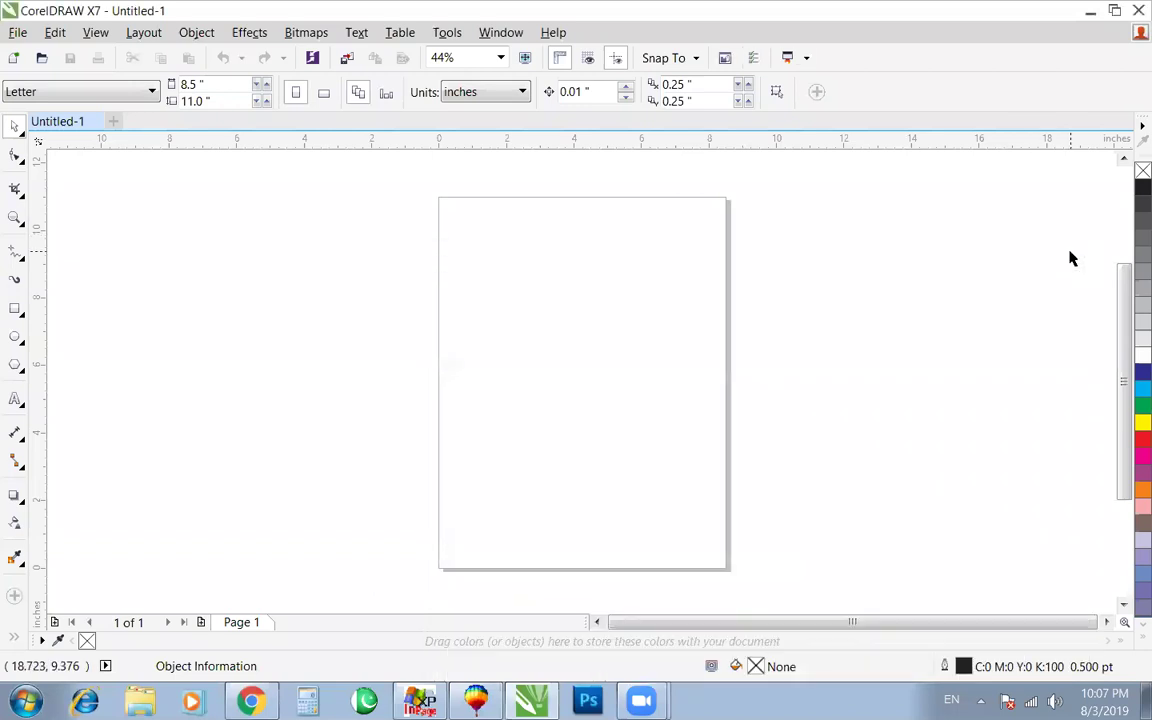
Step: Reset the Standard toolbar to its default application settings
right_click(936, 62)
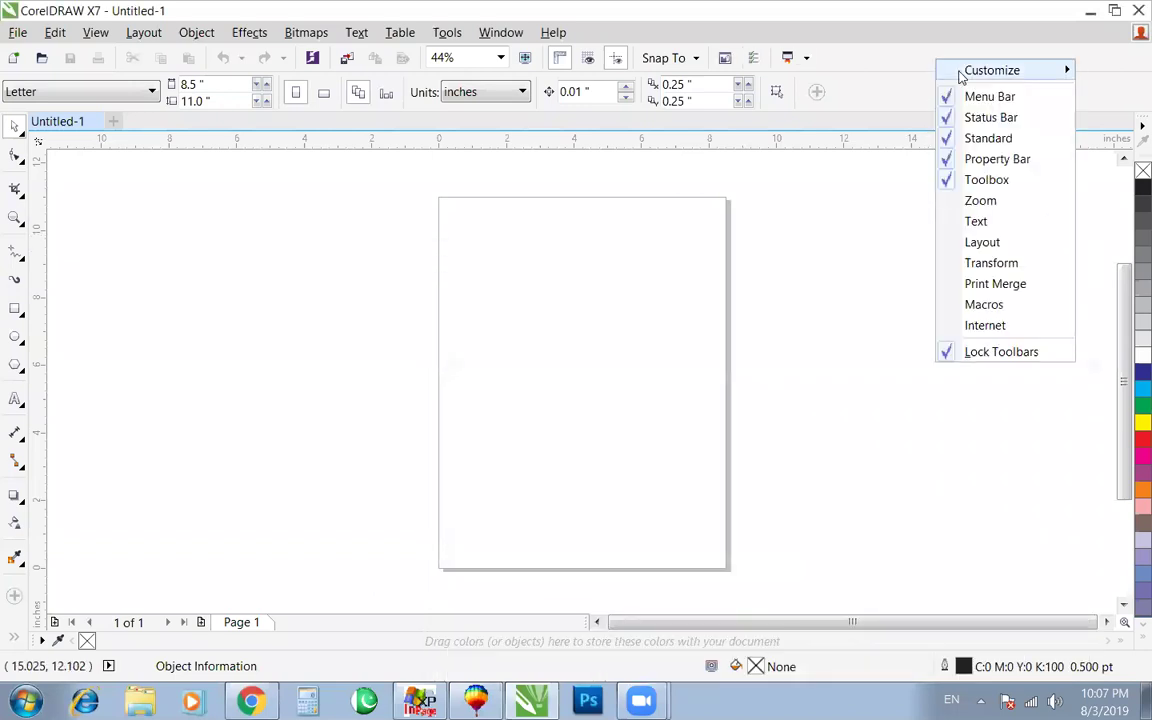
mouse_move(960, 77)
mouse_move(866, 97)
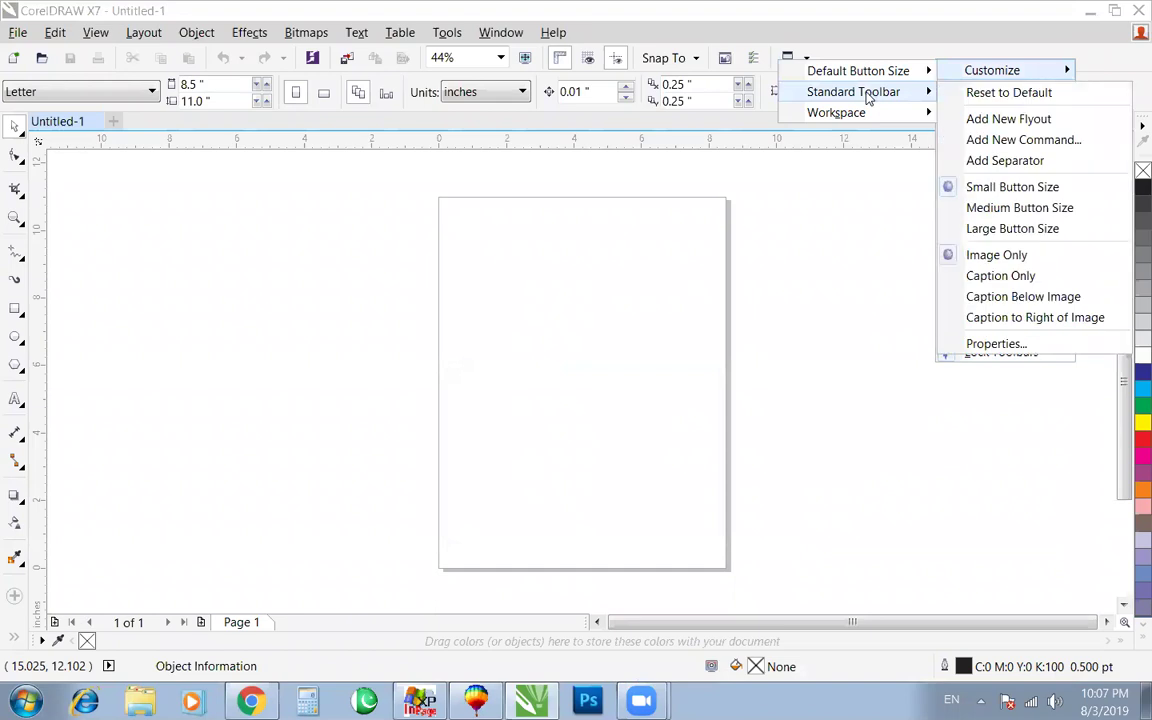
left_click(1028, 95)
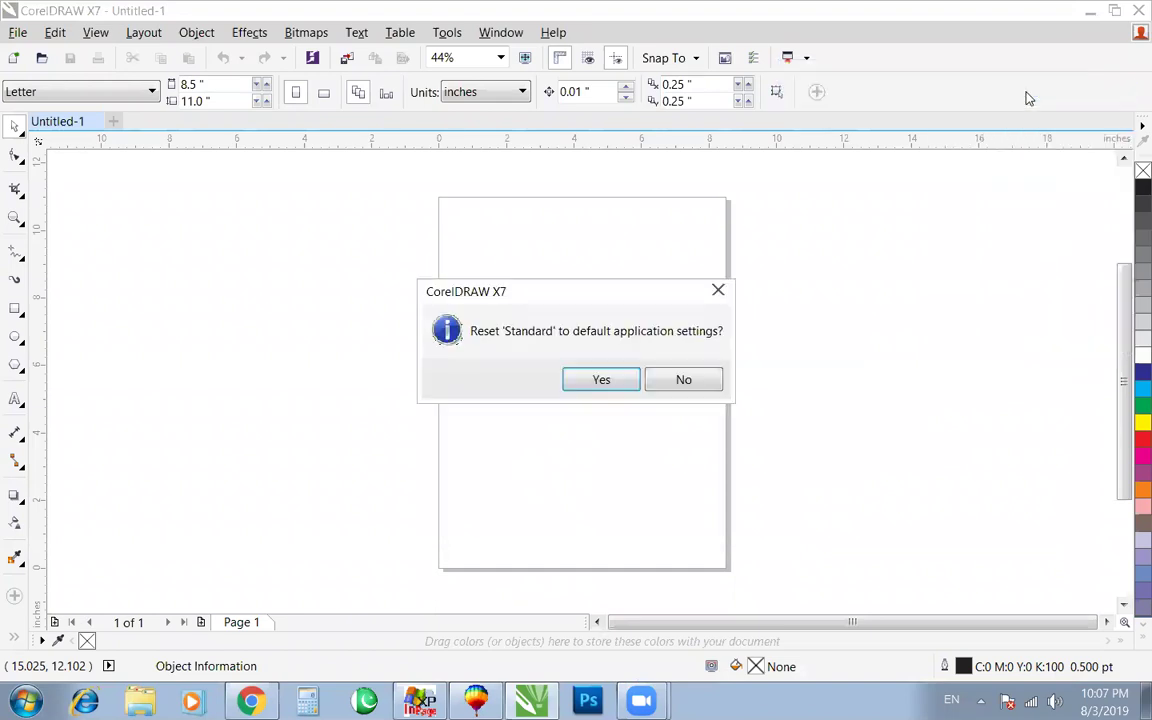
left_click(598, 377)
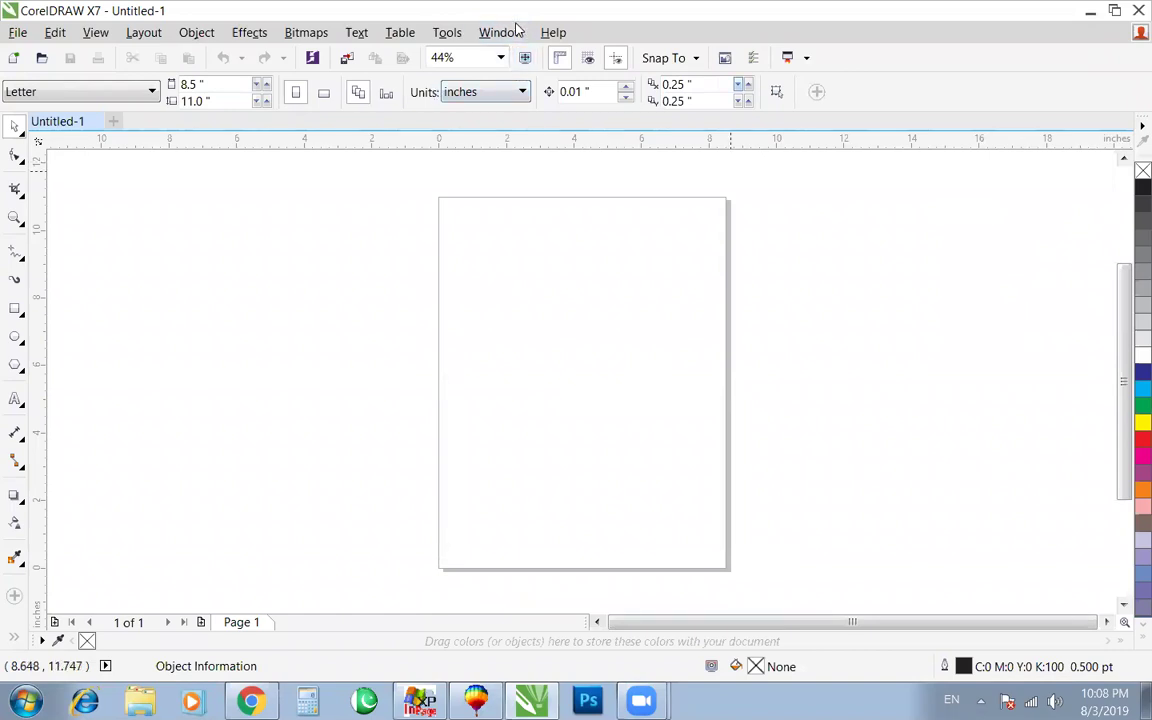
left_click(641, 700)
left_click(648, 661)
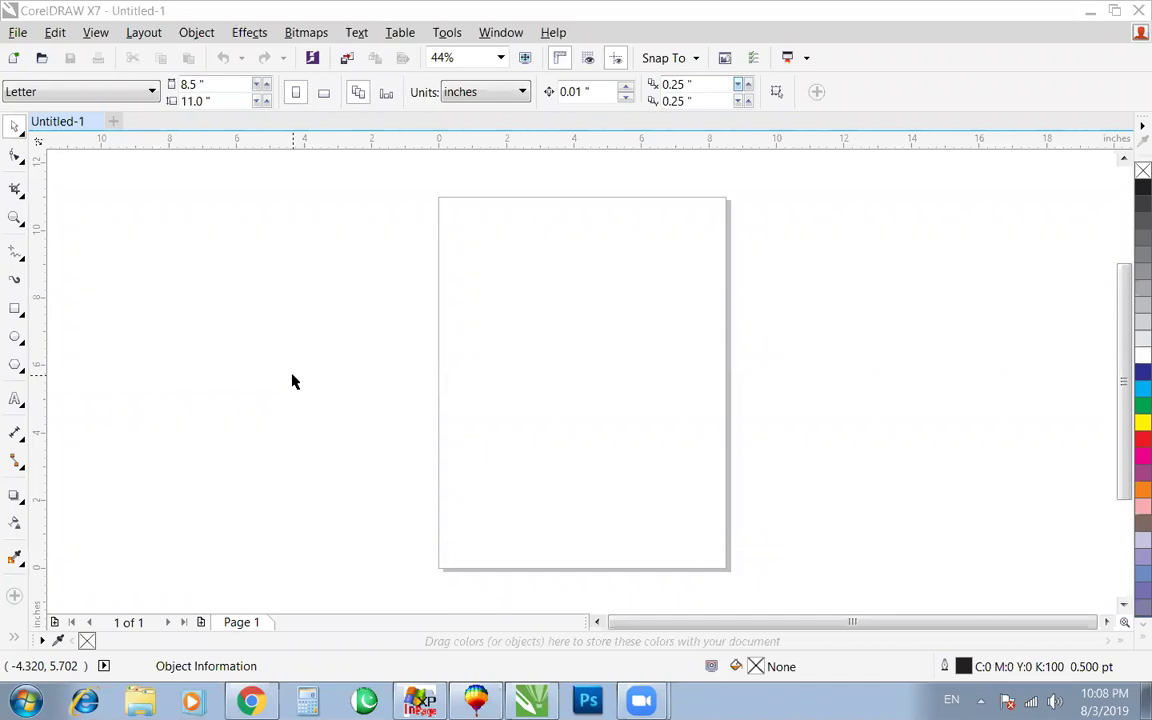
Step: Draw a rectangle about 6.02 by 2.96 inches on the page and delete it
left_click(14, 308)
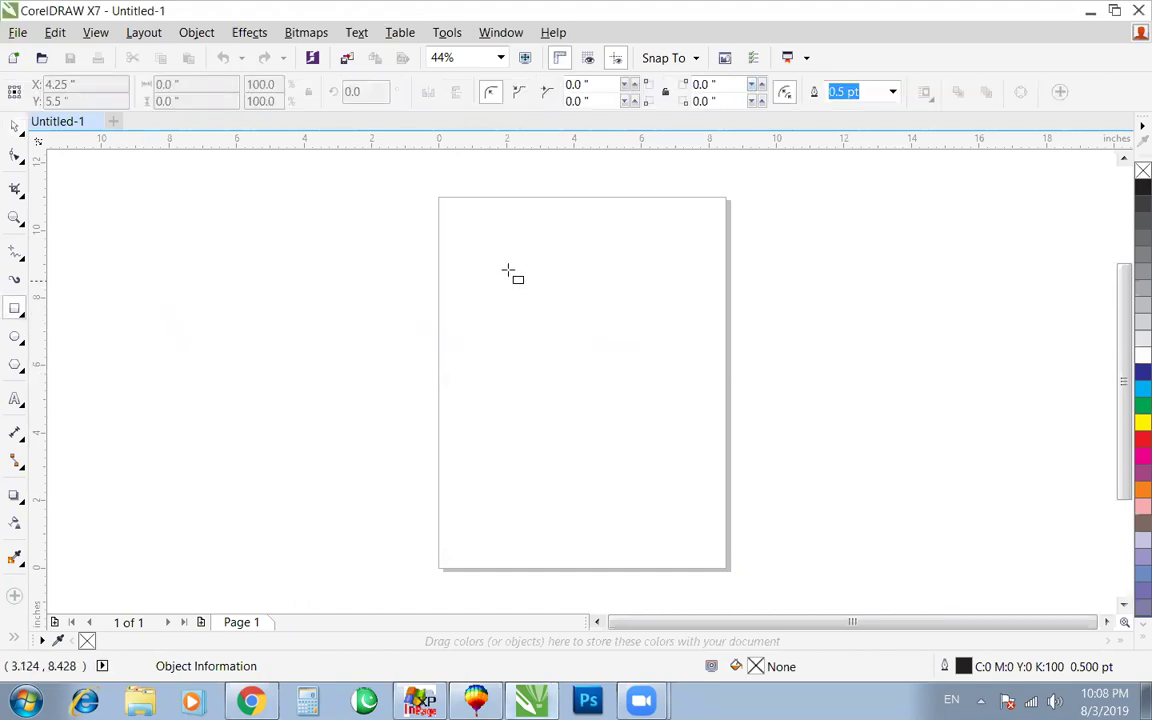
left_click_drag(489, 298, 692, 398)
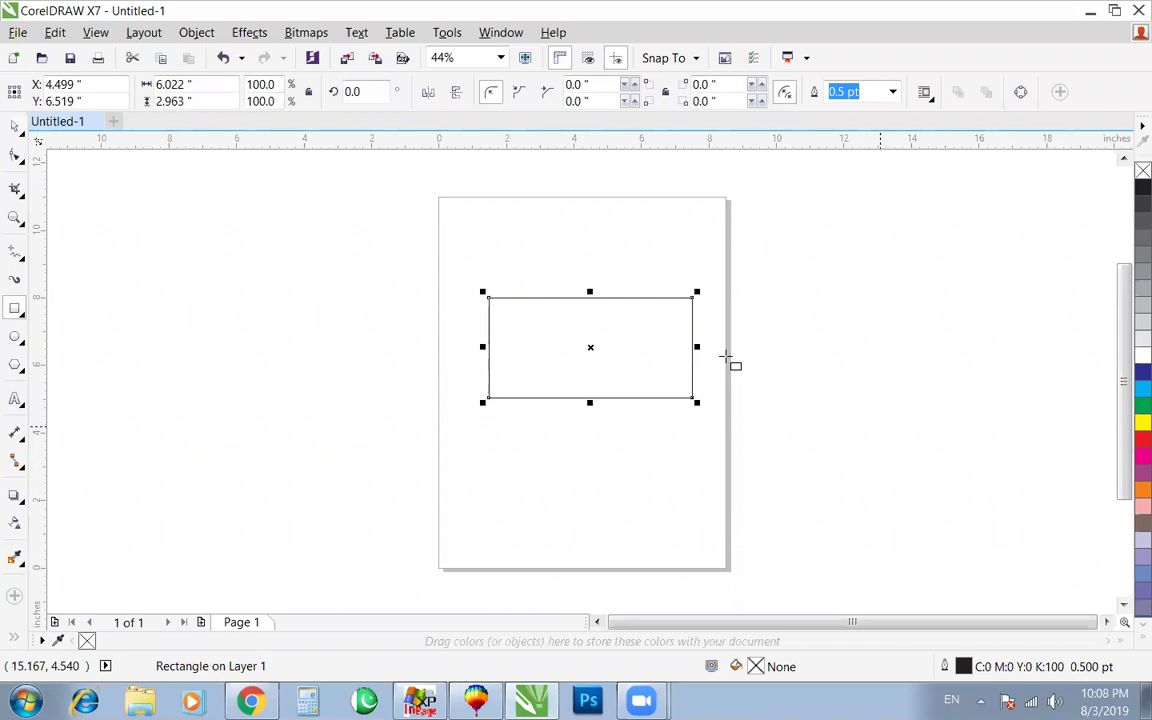
key("space")
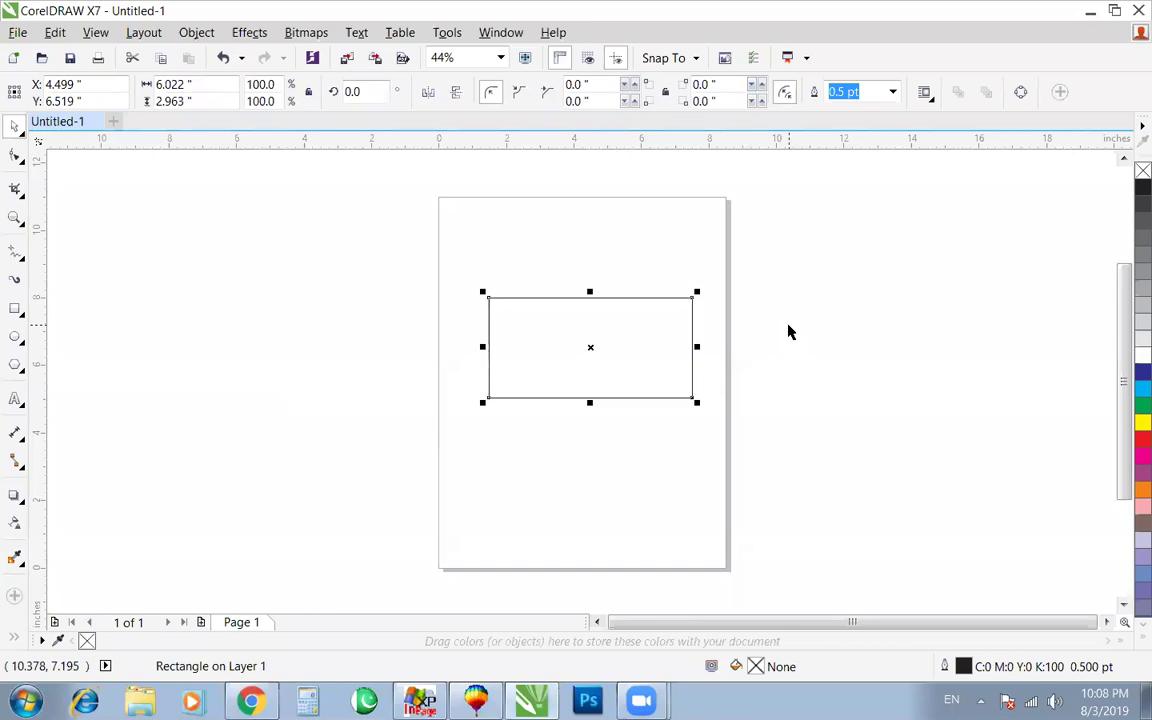
key("Delete")
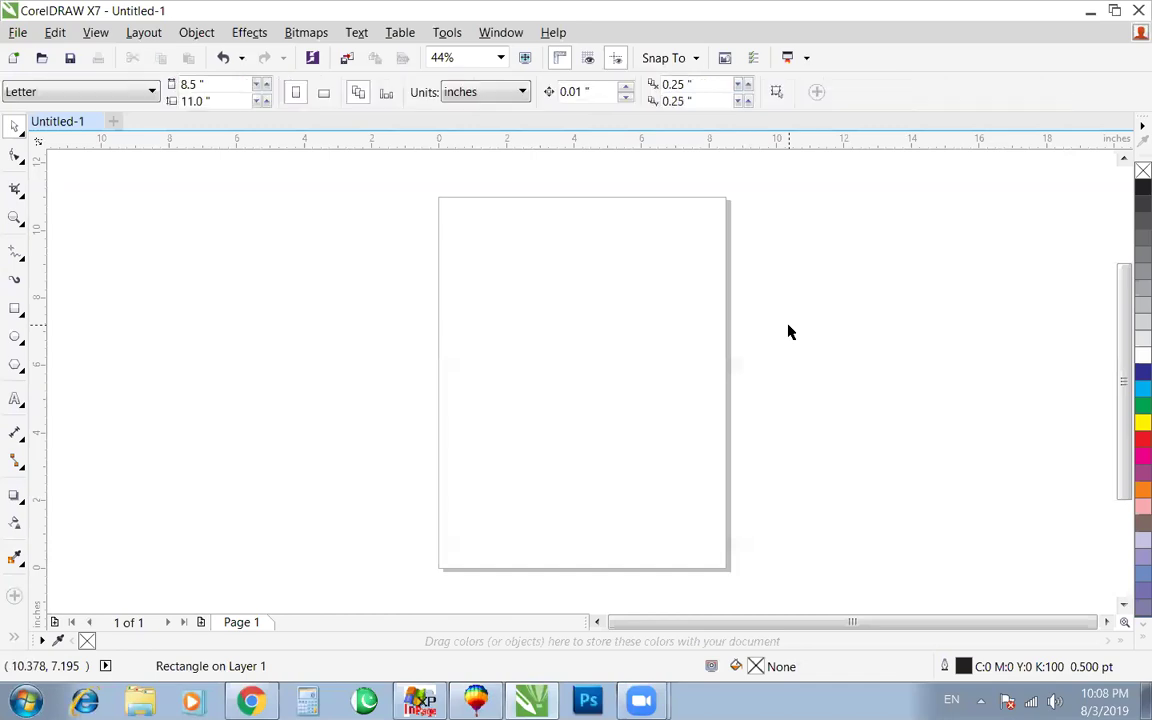
Step: Draw a circle about 4.81 inches in diameter, centre it on the page and delete it
left_click(15, 336)
left_click_drag(486, 259, 659, 432)
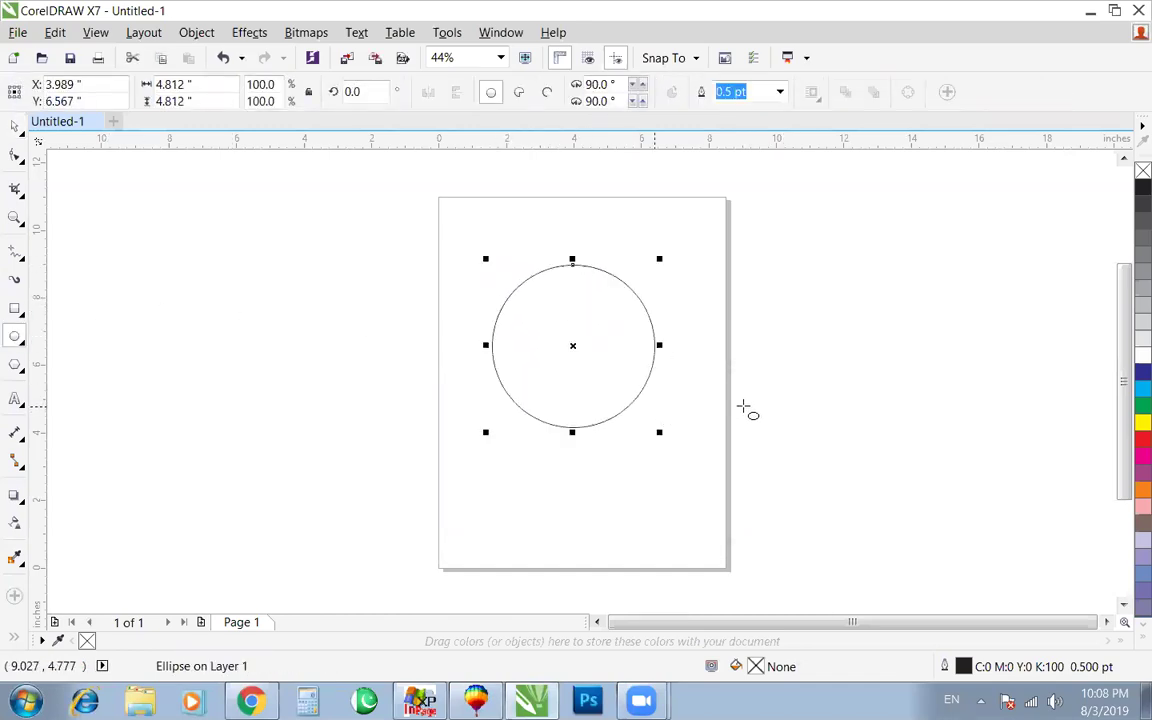
key("space")
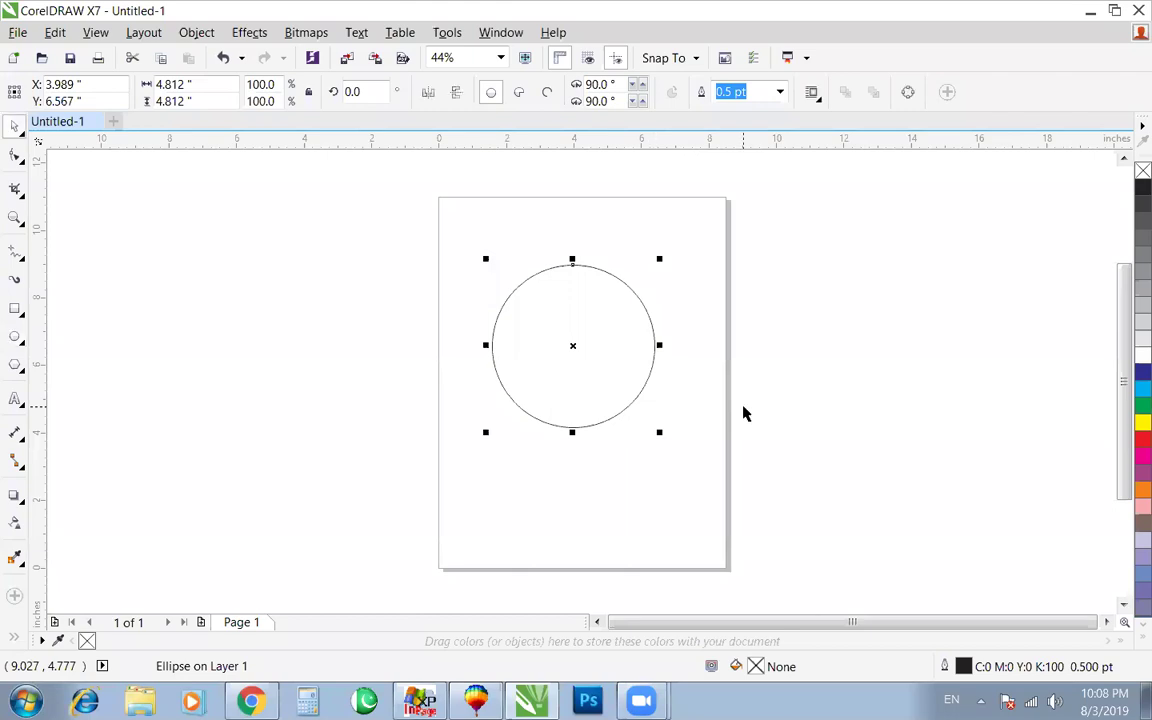
key("p")
key("shift+F2")
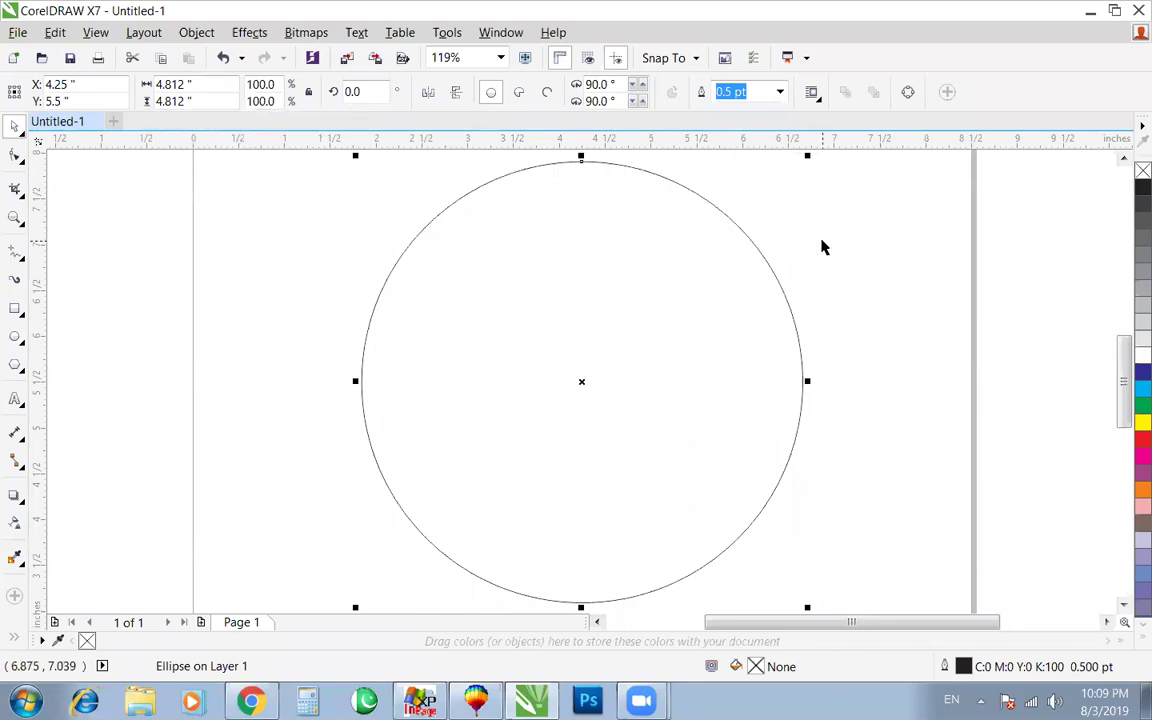
key("Delete")
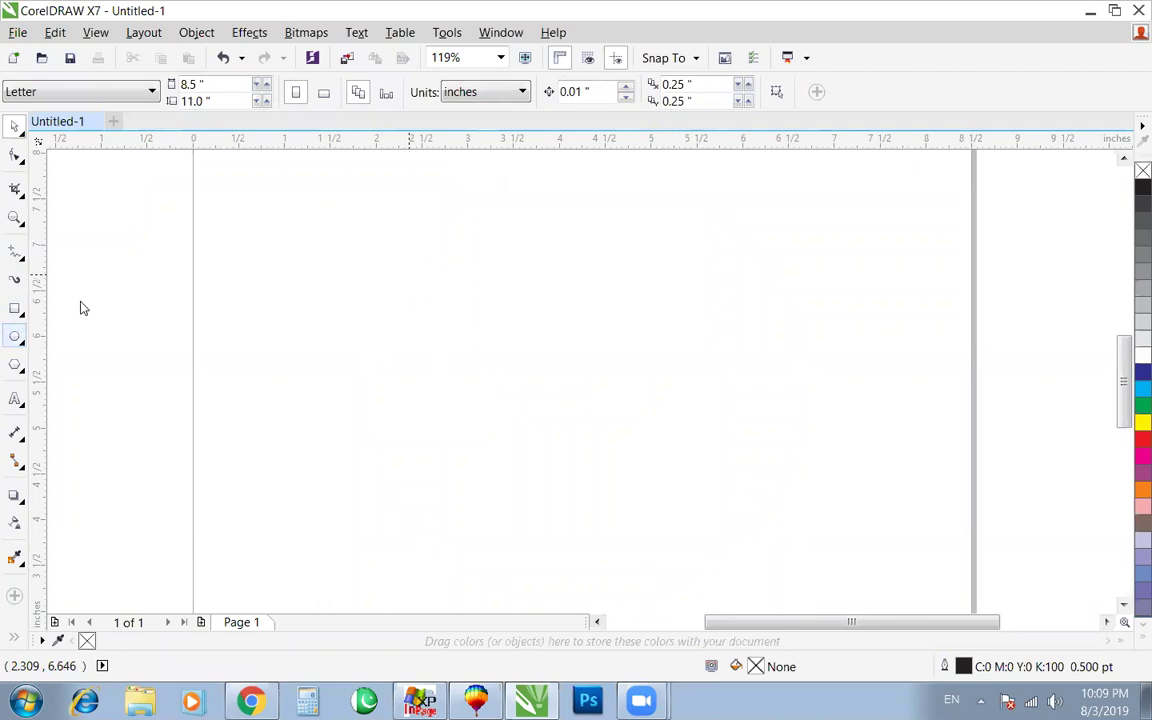
left_click(15, 336)
mouse_move(330, 282)
left_mouse_down()
mouse_move(529, 413)
mouse_move(612, 519)
mouse_move(614, 541)
left_mouse_up()
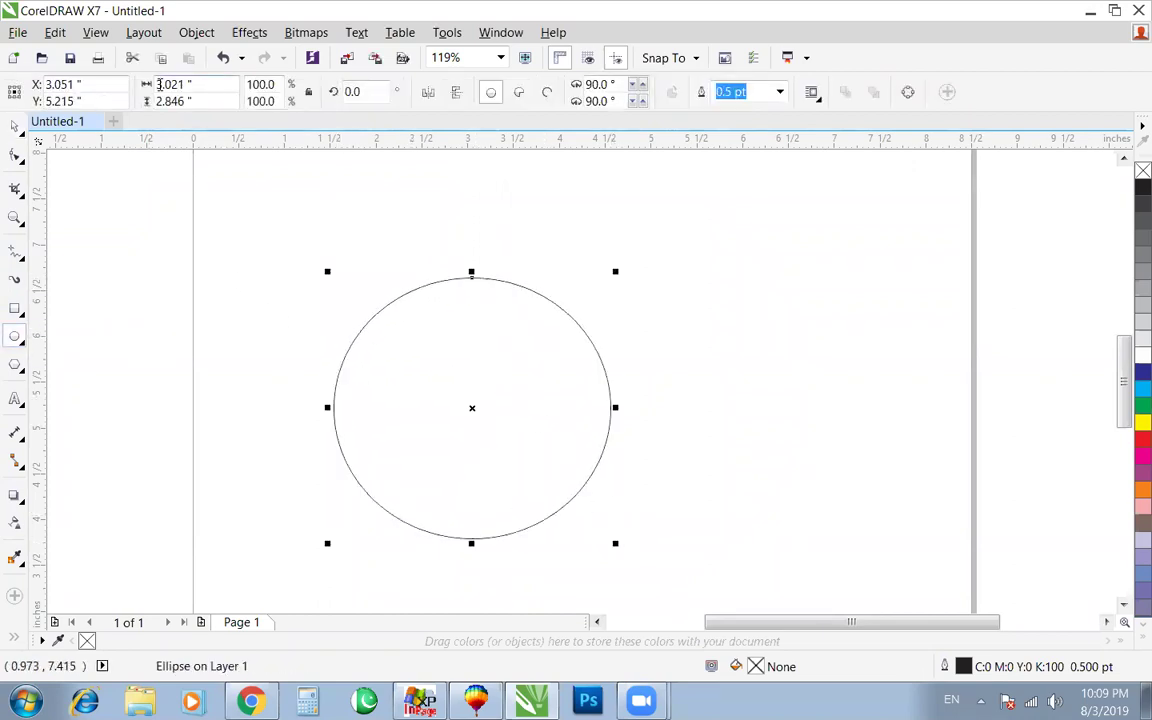
key("Delete")
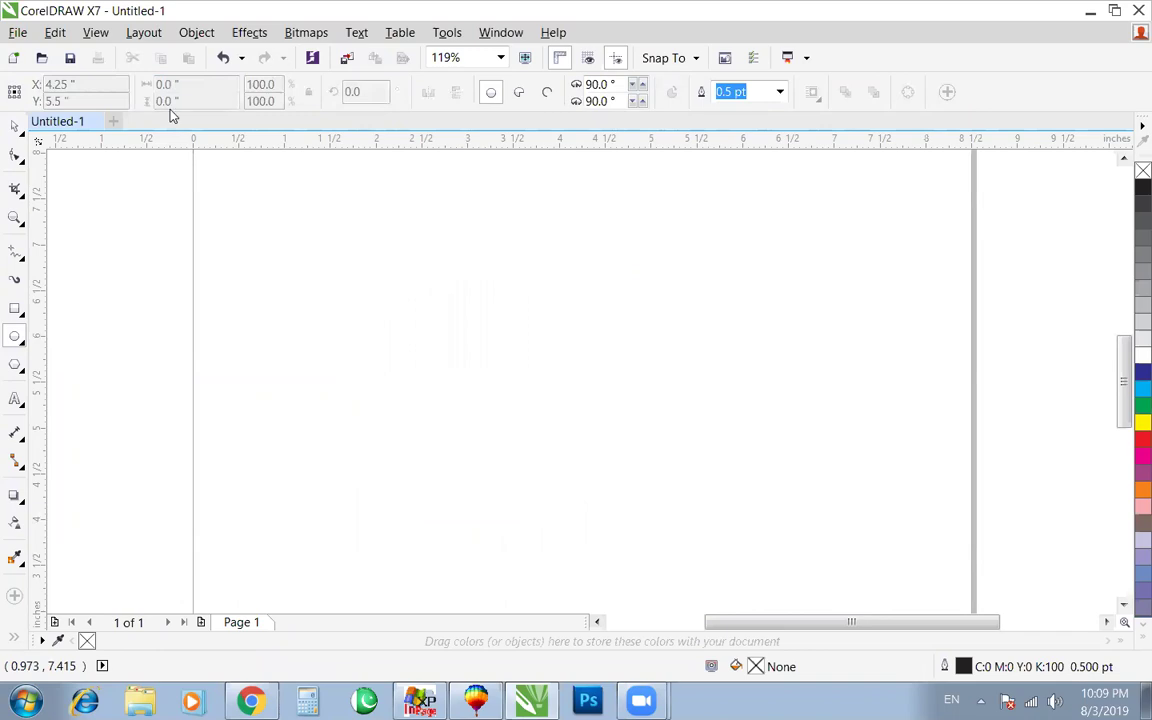
Step: Draw a circle about 3.53 inches in diameter, and try squashing it vertically to about 2.48 inches before undoing that resize
left_click(15, 216)
left_click(15, 335)
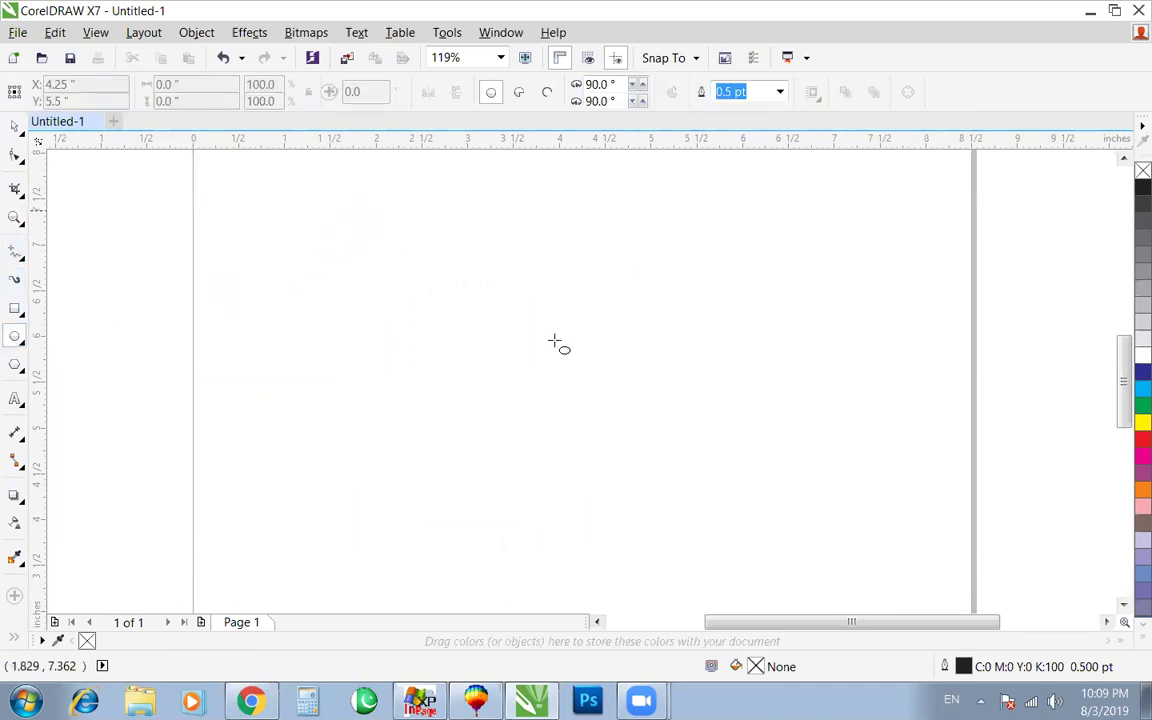
left_click_drag(353, 204, 699, 419)
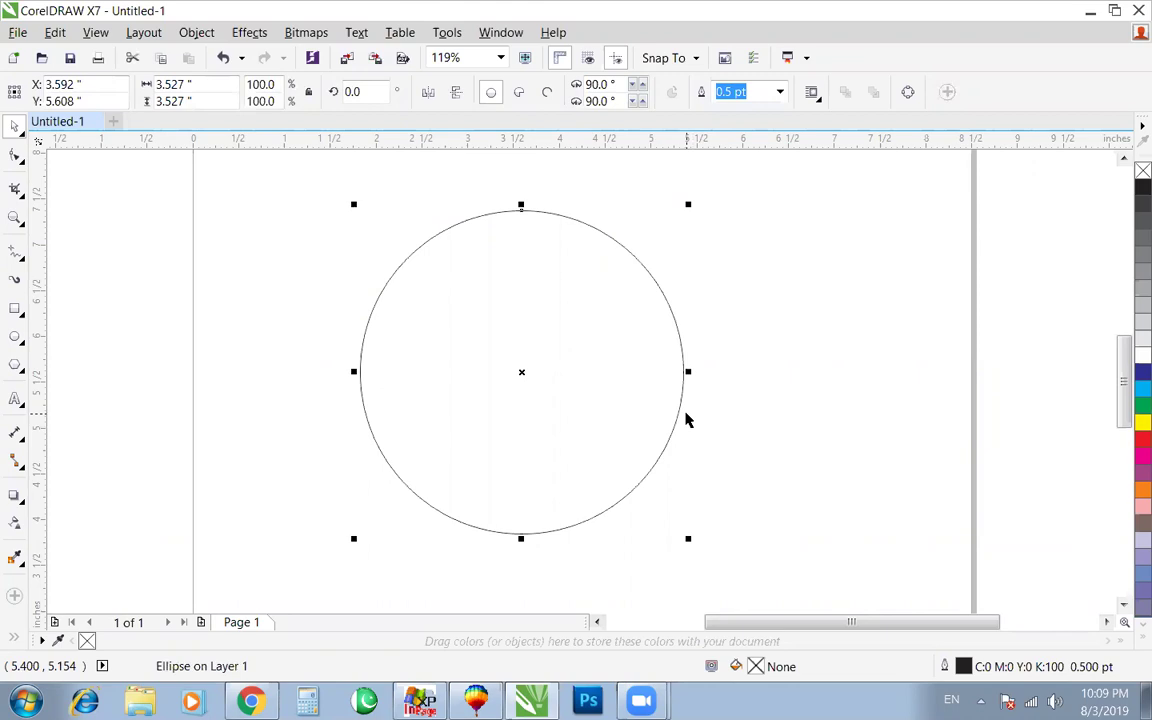
left_click_drag(521, 205, 521, 252)
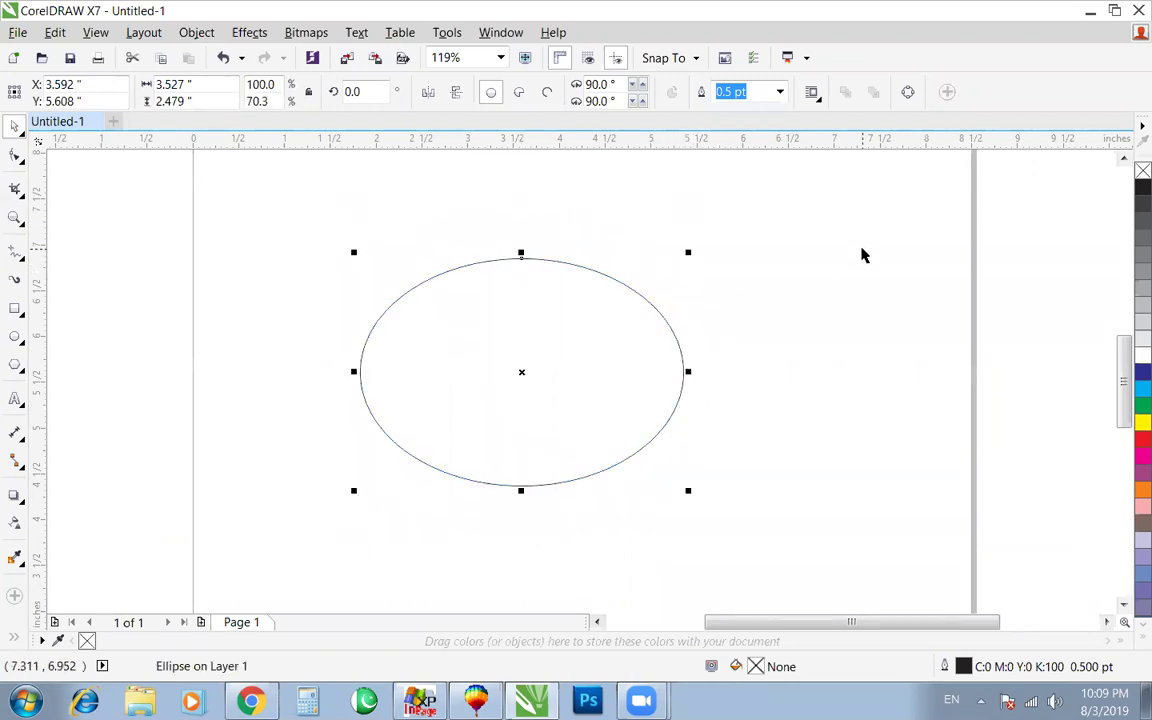
key("ctrl+z")
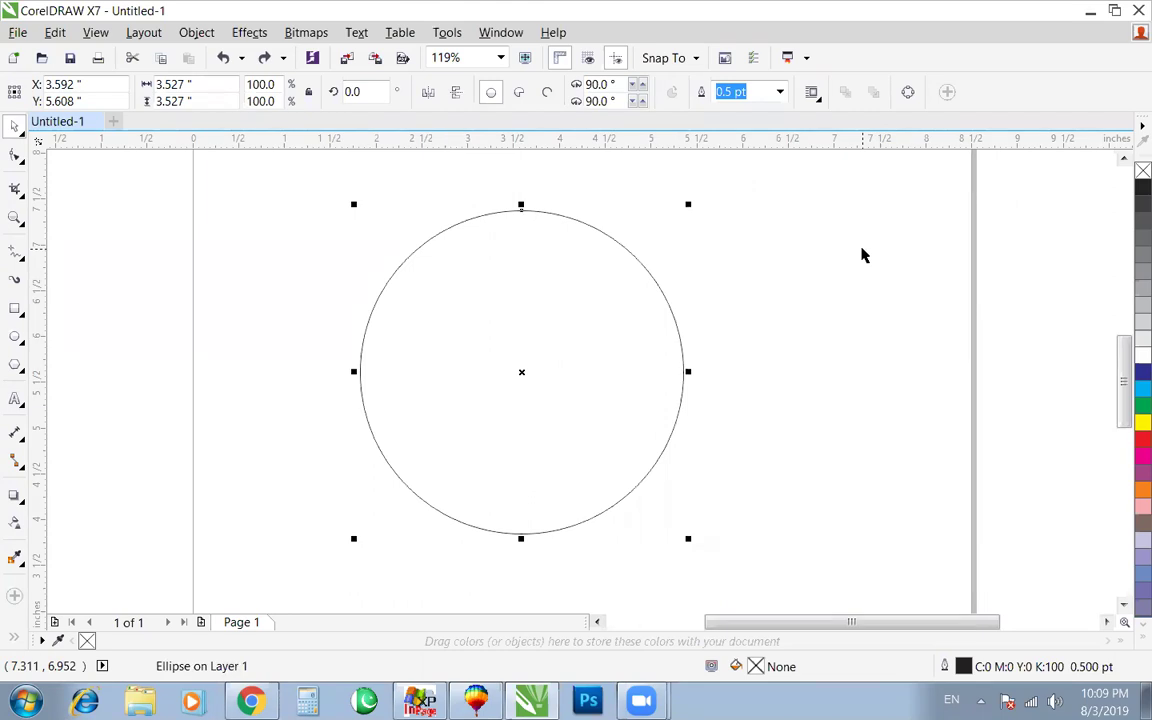
Step: Fill the circle with green, no outline, and move it closer to the page's horizontal centre
left_click(1143, 405)
right_click(1143, 170)
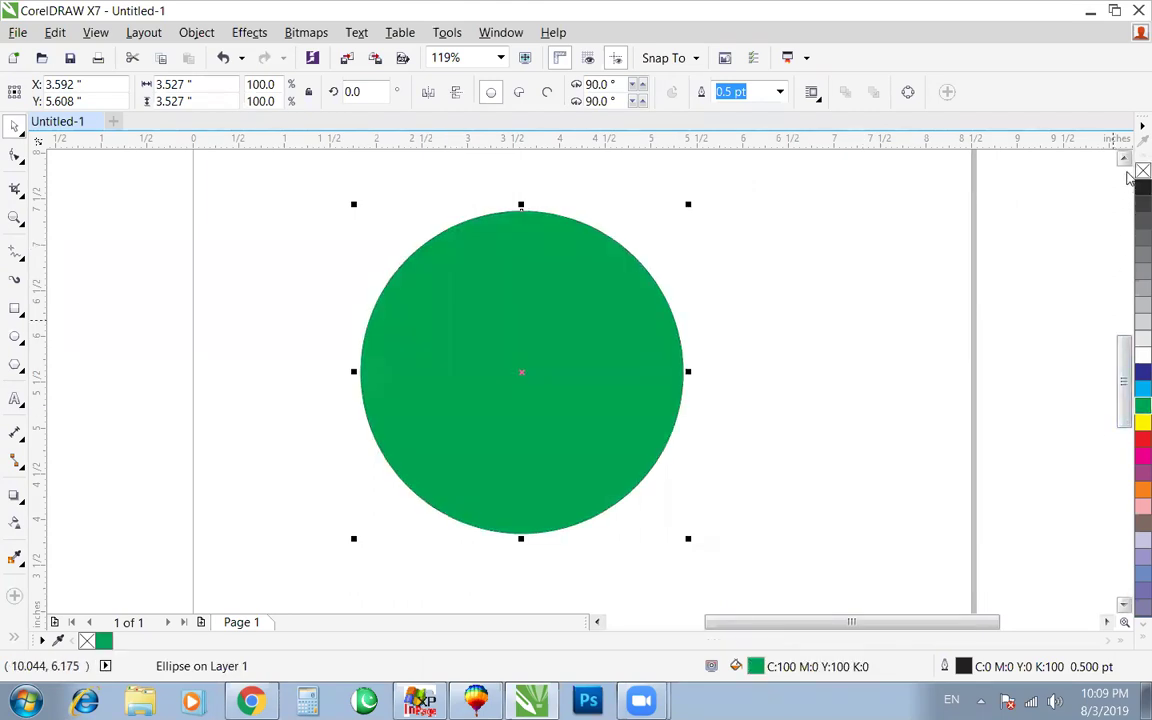
left_click_drag(579, 311, 638, 331)
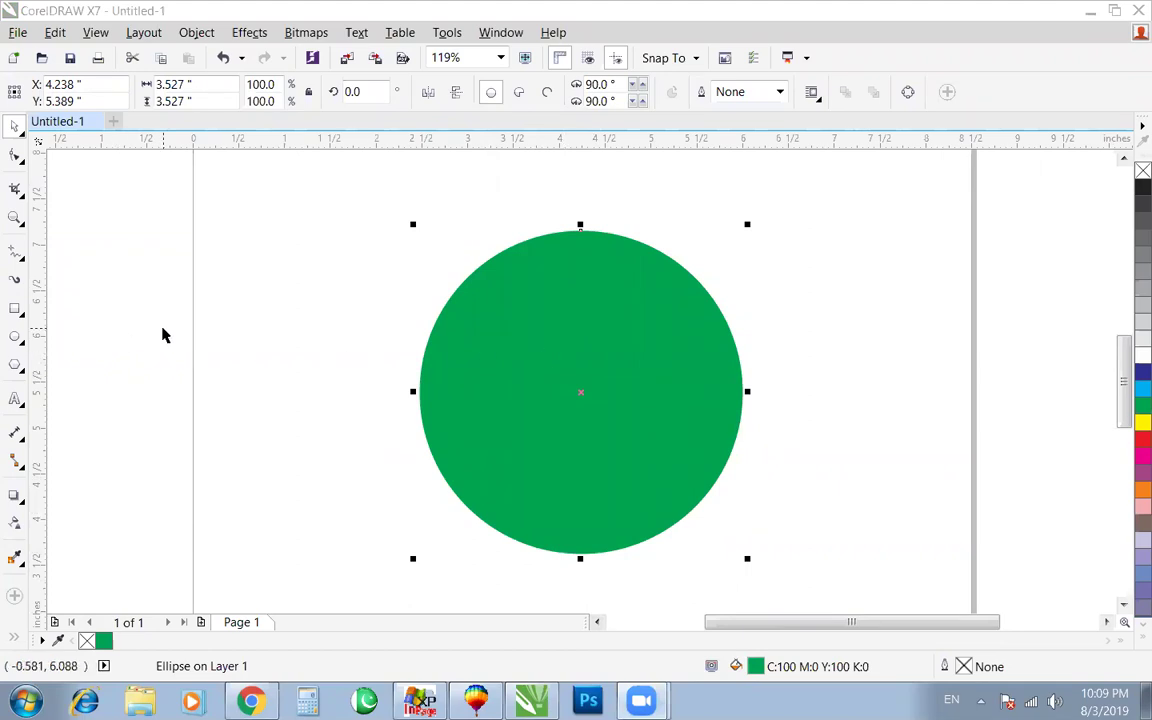
Step: Smear the circle's top edge inward into a notch with the Smear tool, and undo it
left_click(22, 197)
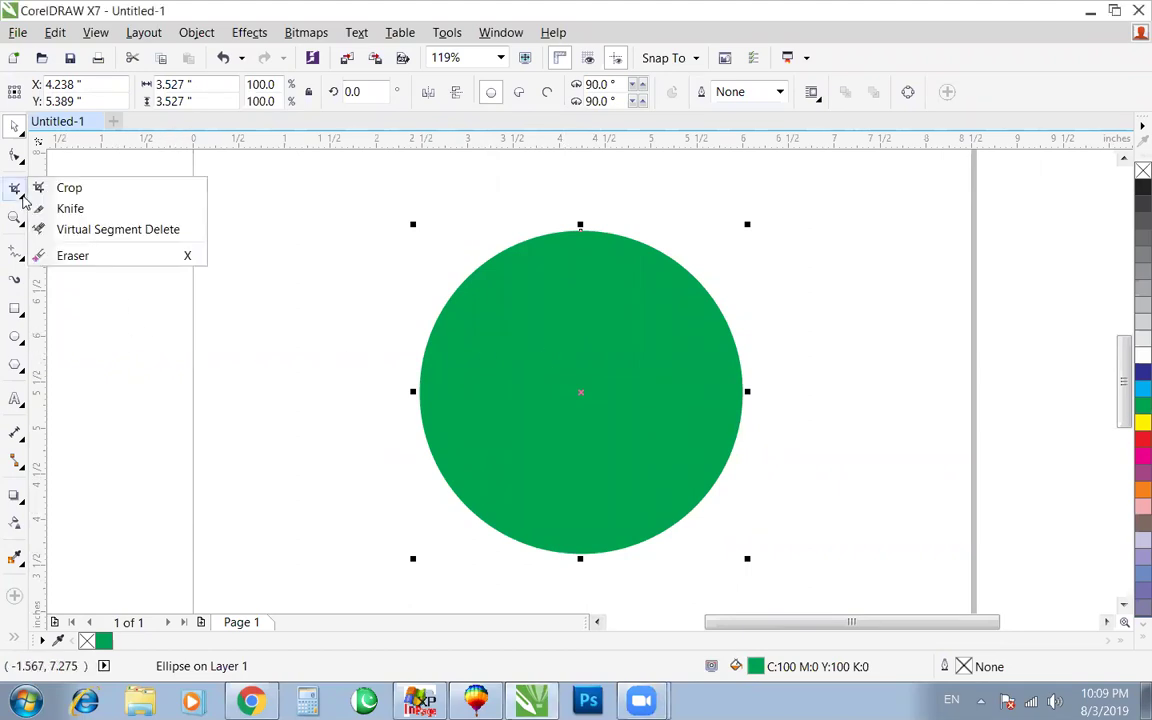
mouse_move(24, 168)
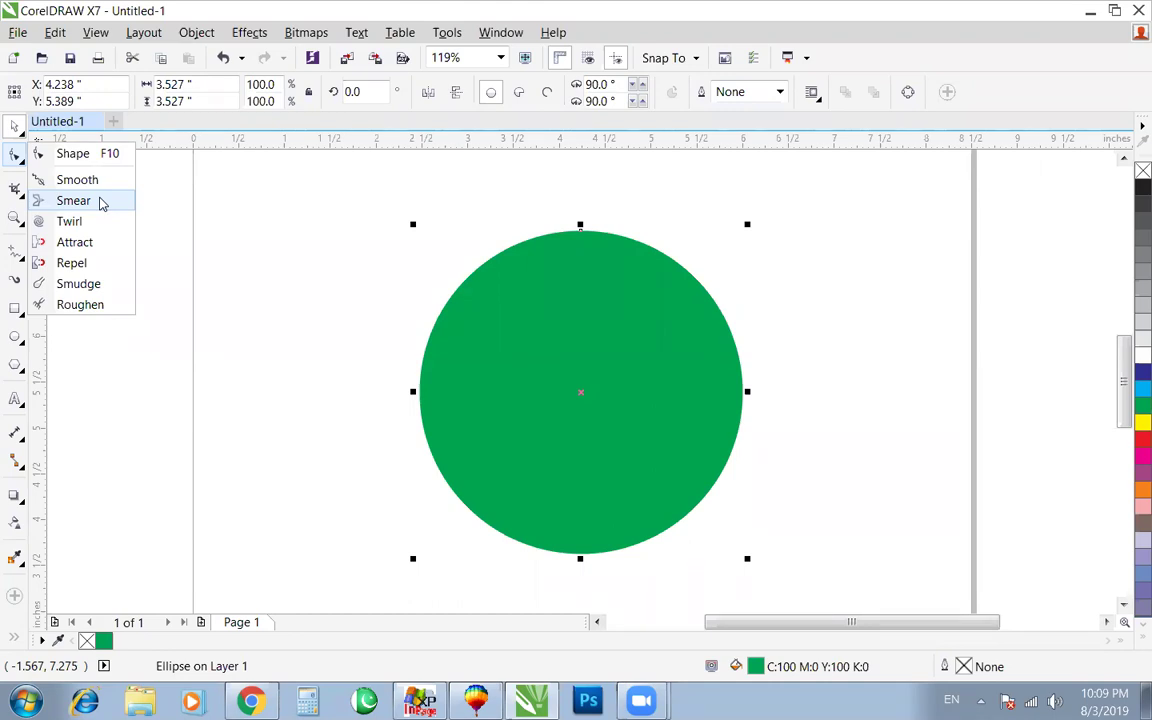
left_click(100, 202)
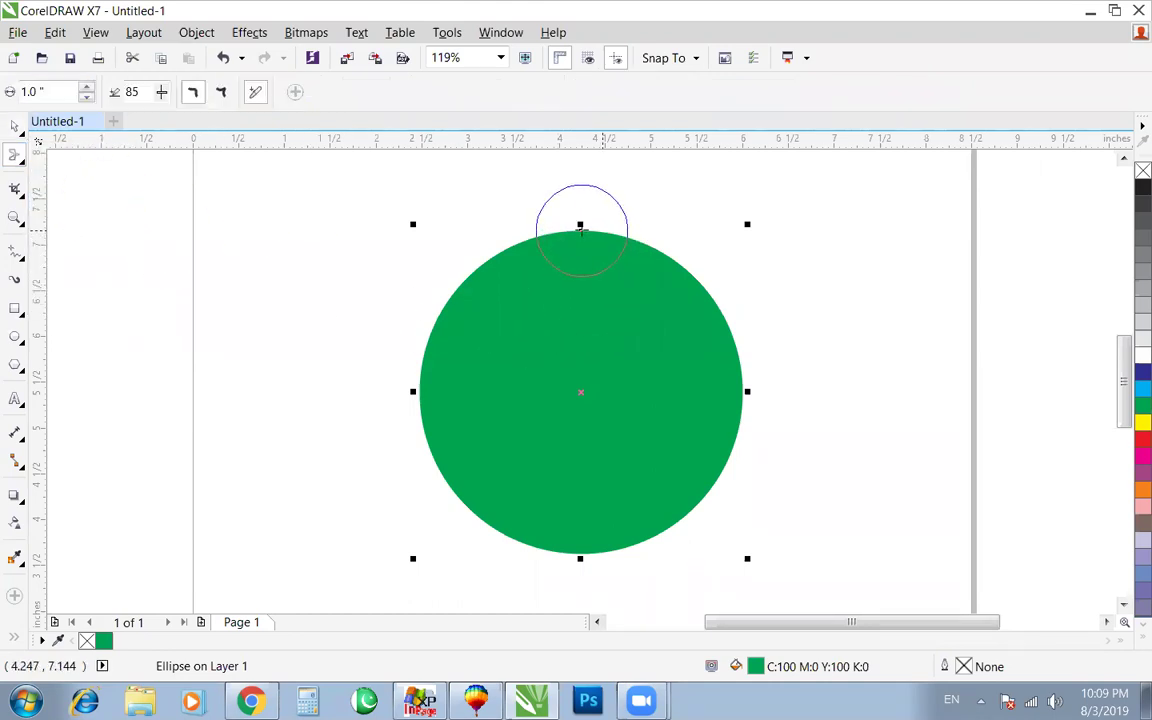
left_click_drag(580, 229, 582, 300)
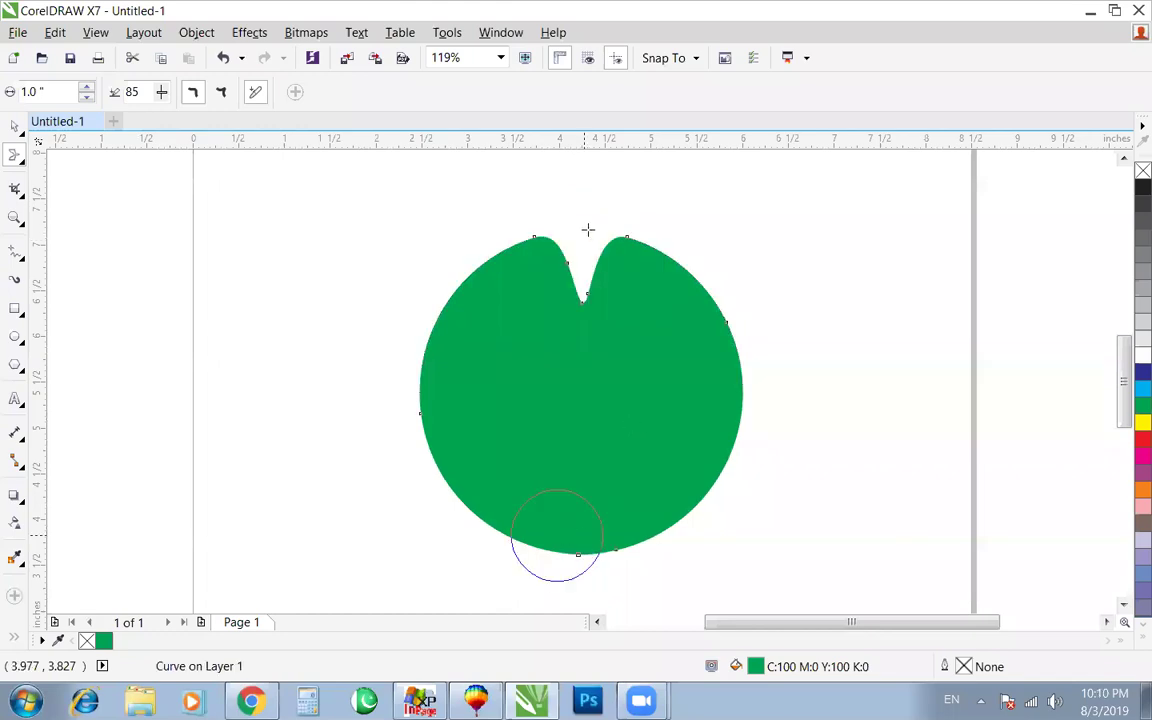
key("ctrl+z")
Step: Smear the green circle's top edge upward into a pointed tip, and delete the shape
left_click_drag(580, 224, 576, 98)
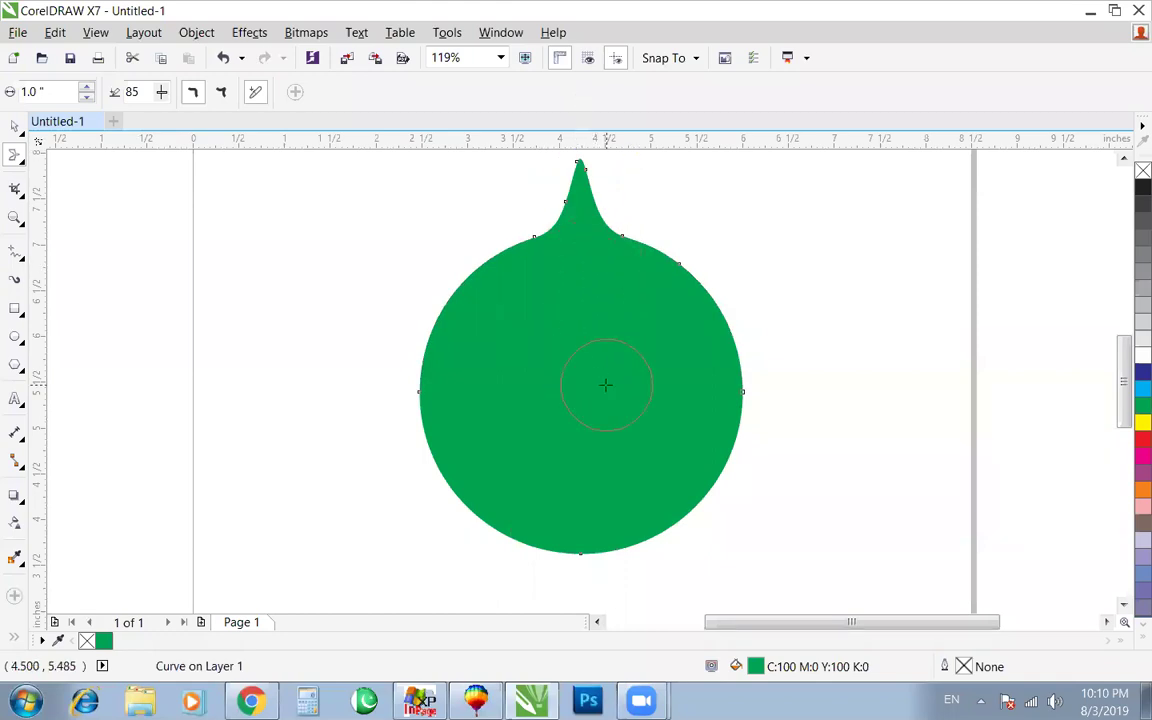
key("space")
left_click(584, 407)
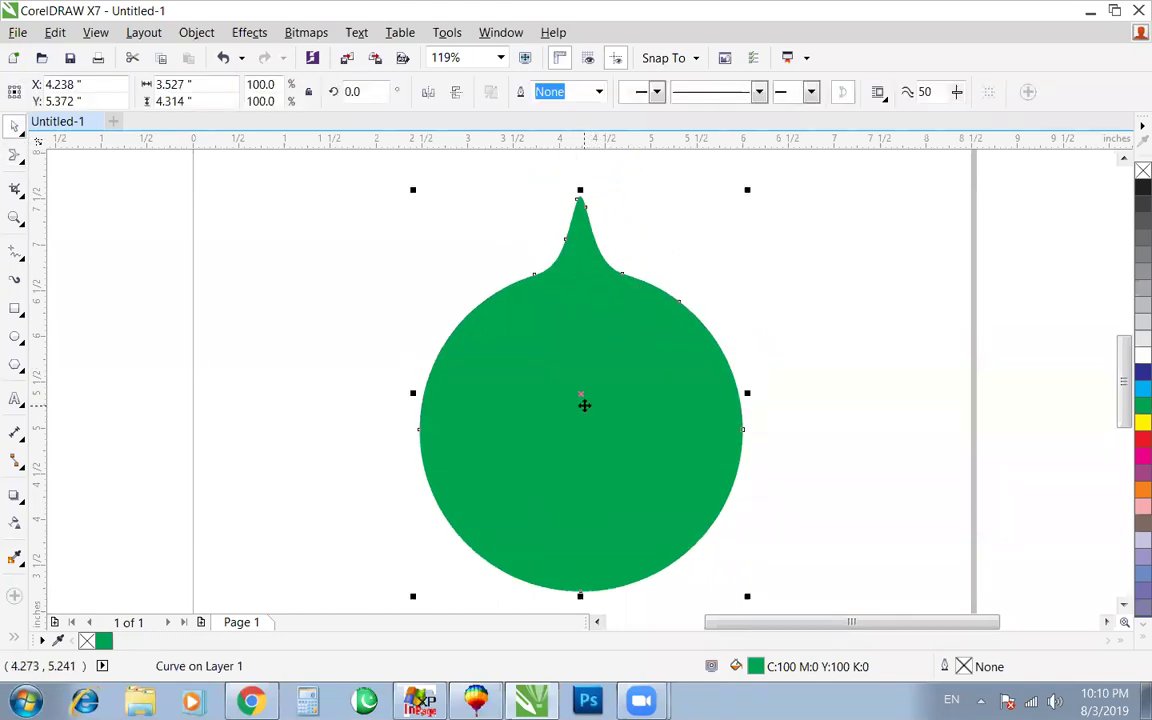
key("Delete")
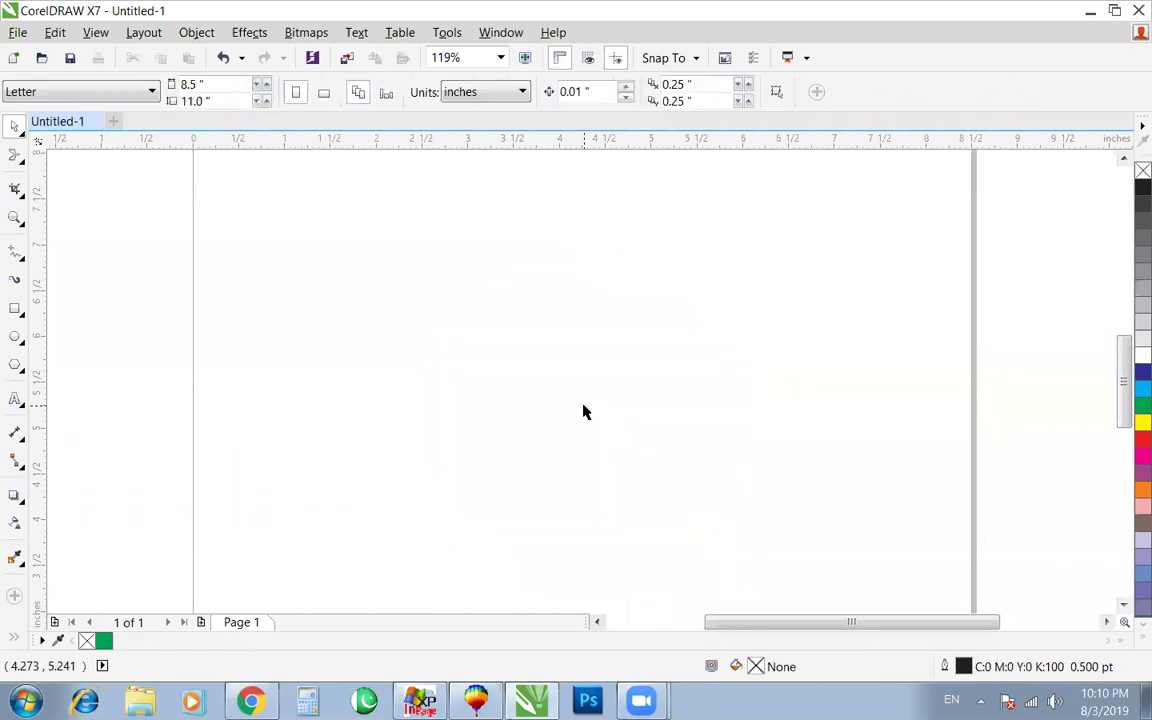
Step: Draw an upright ellipse about 1.59 by 2.19 inches on the page
left_click(15, 336)
left_click_drag(441, 221, 597, 433)
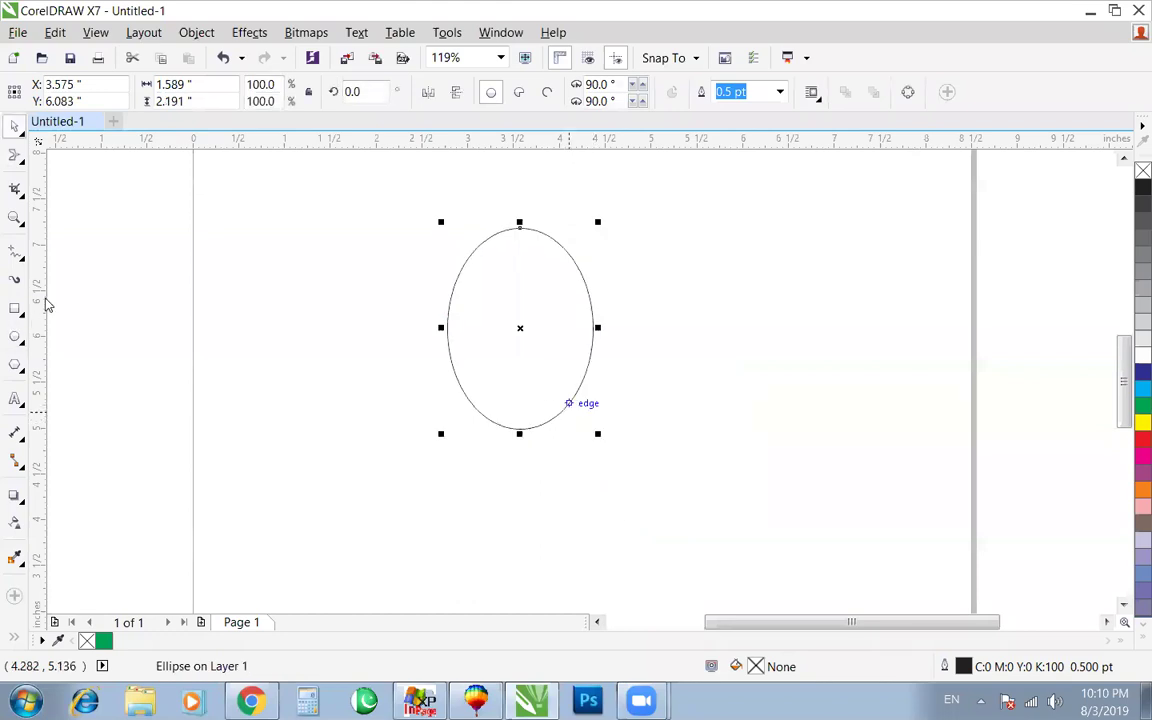
Step: Smear the ellipse's top upward into a pointed tip with the Smear tool, and move the drop shape down the page
left_click(19, 195)
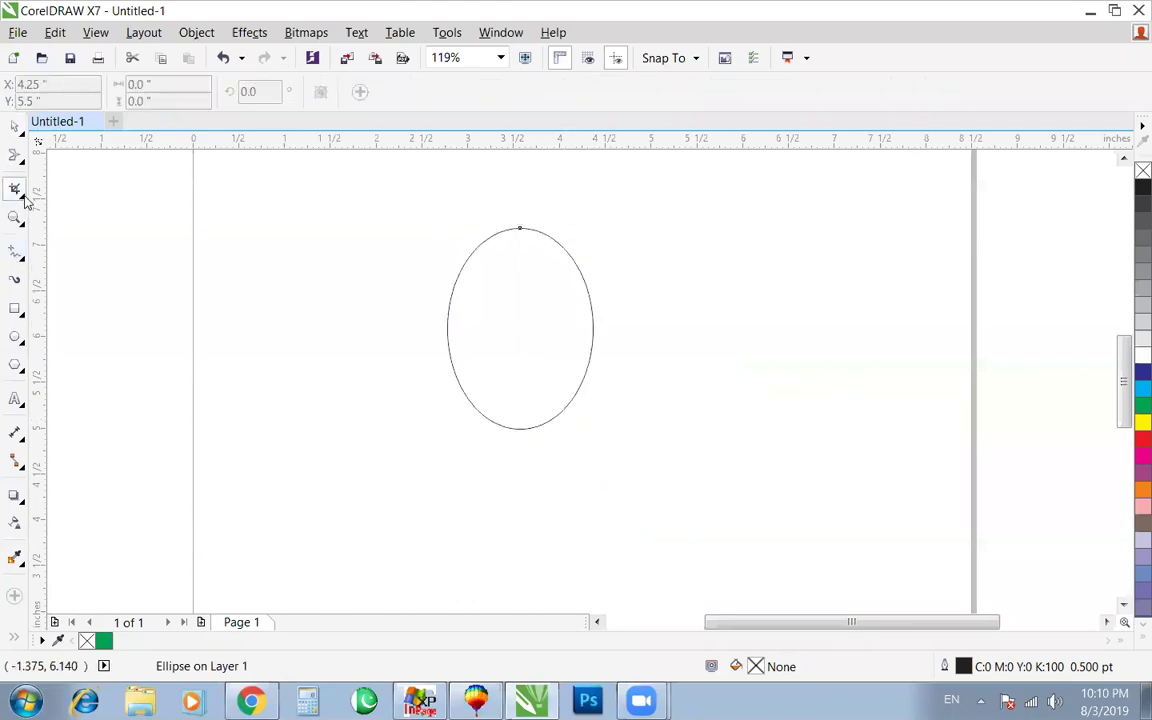
left_click(21, 195)
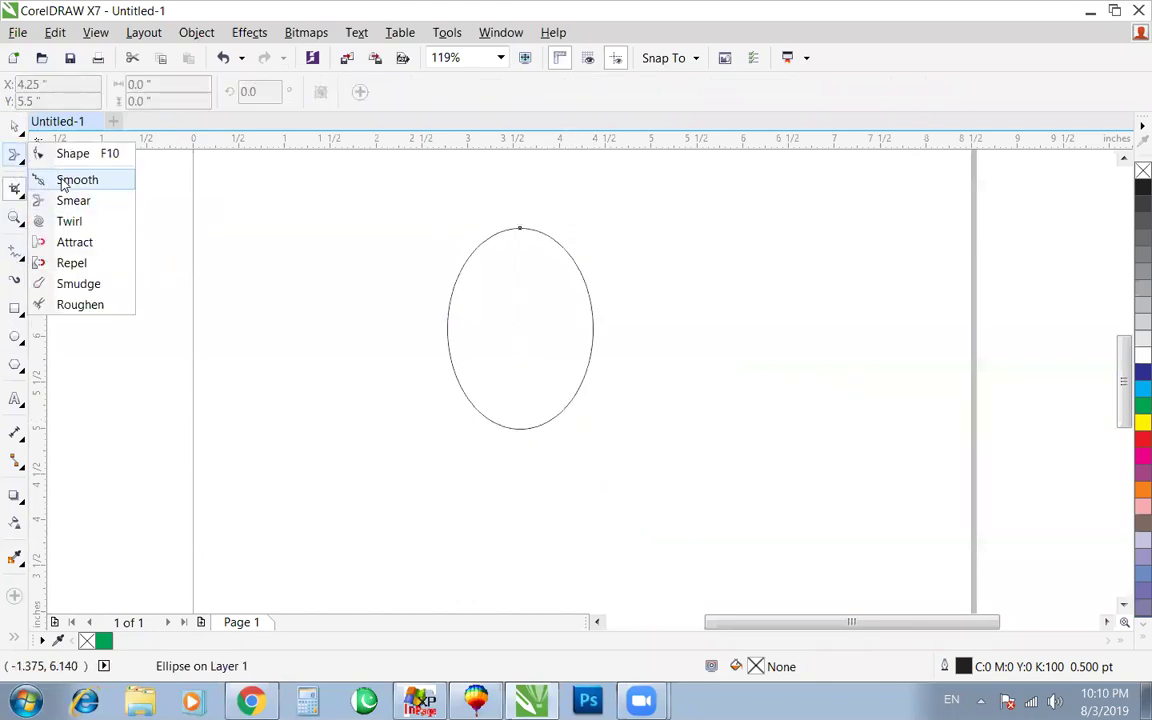
left_click(76, 202)
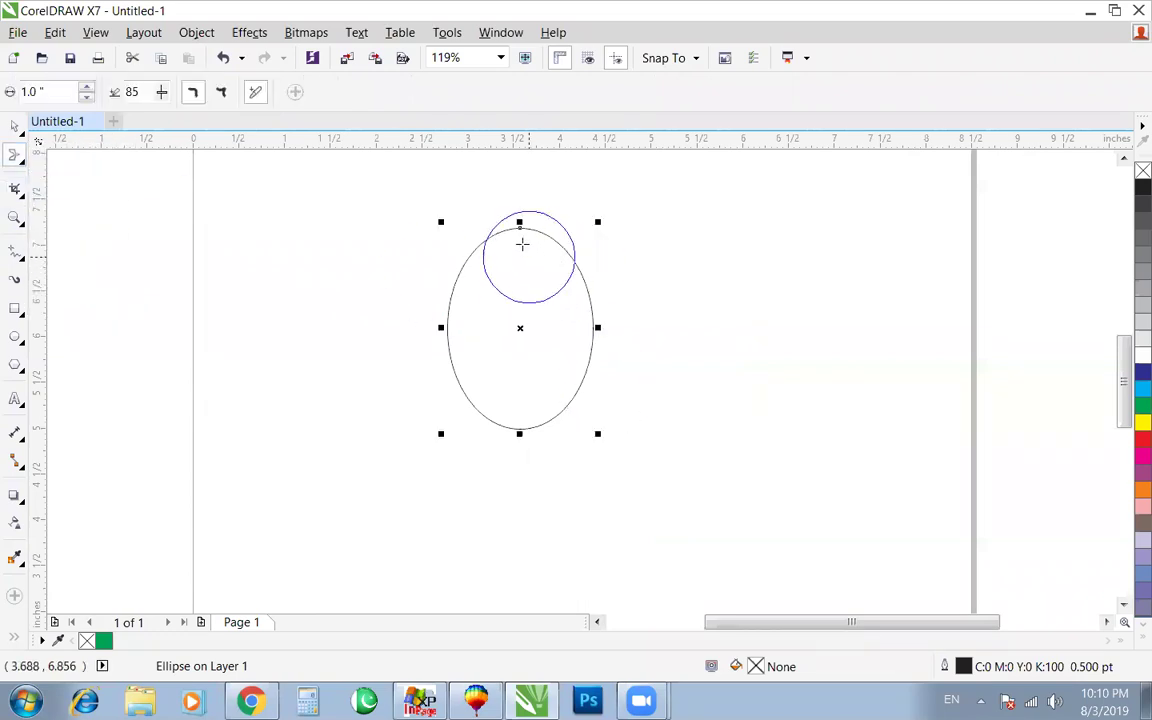
left_click_drag(519, 226, 522, 115)
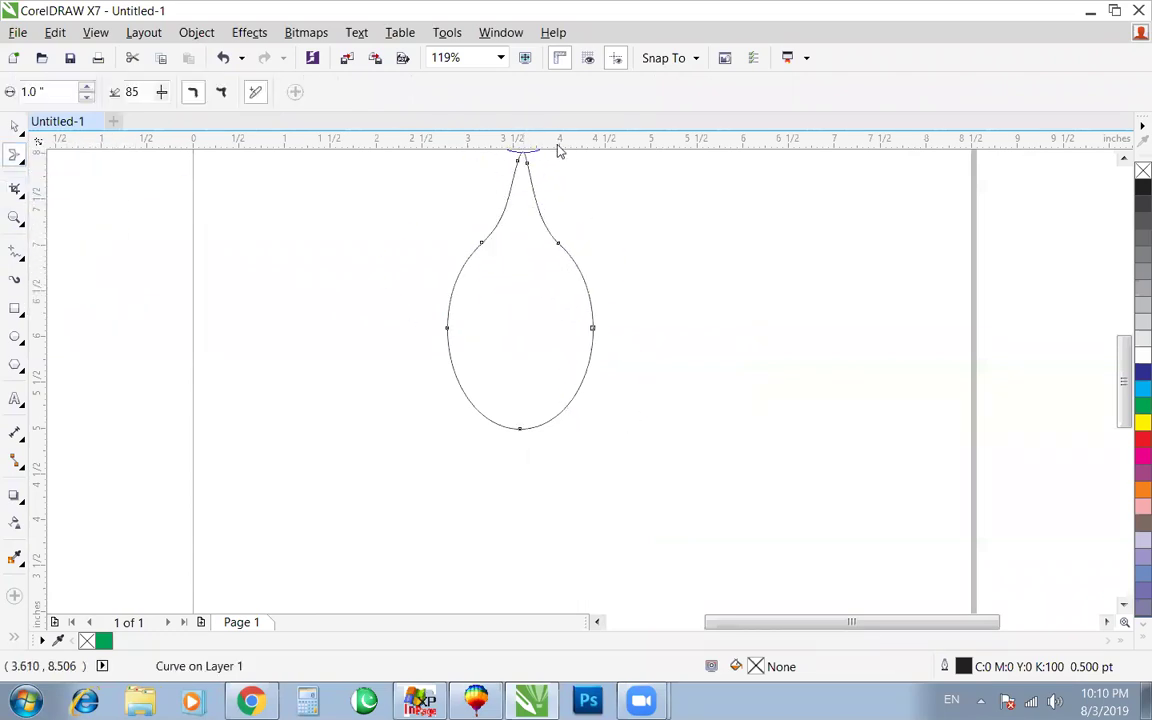
key("space")
left_click_drag(517, 352, 514, 419)
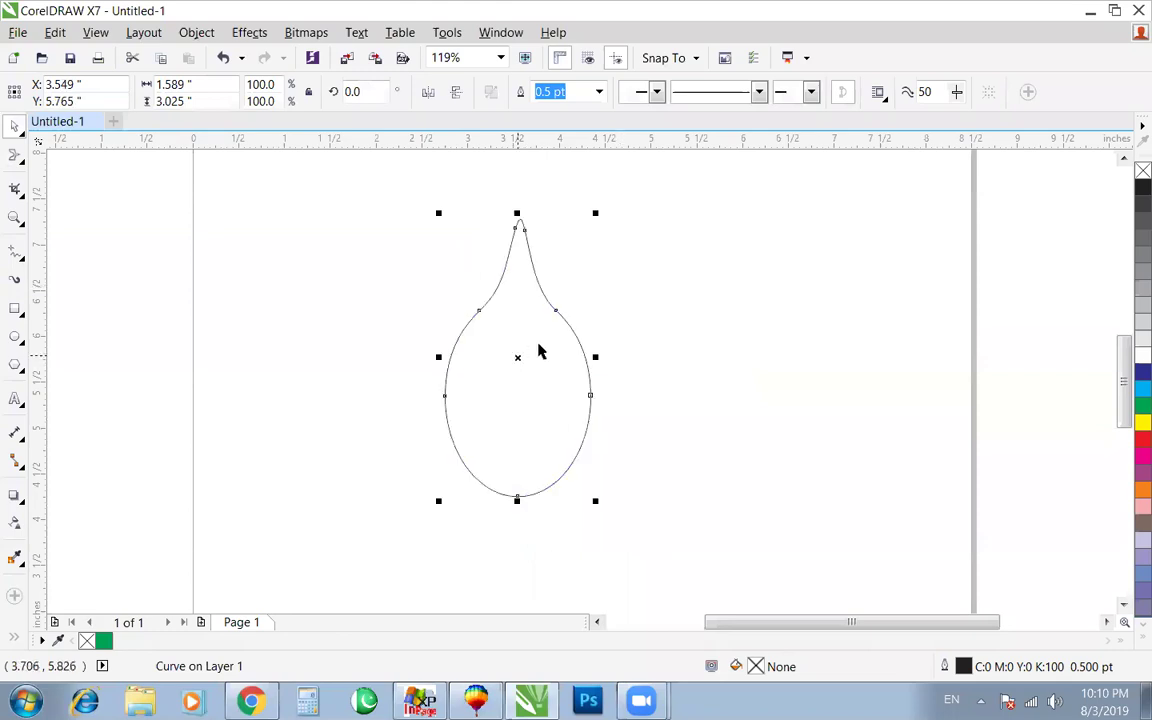
Step: Scale the drop shape about its centre to about 1.39 by 2.65 inches, and fill it with red without an outline
left_click_drag(594, 218, 586, 230)
left_click_drag(1130, 441, 522, 360)
left_click(522, 360)
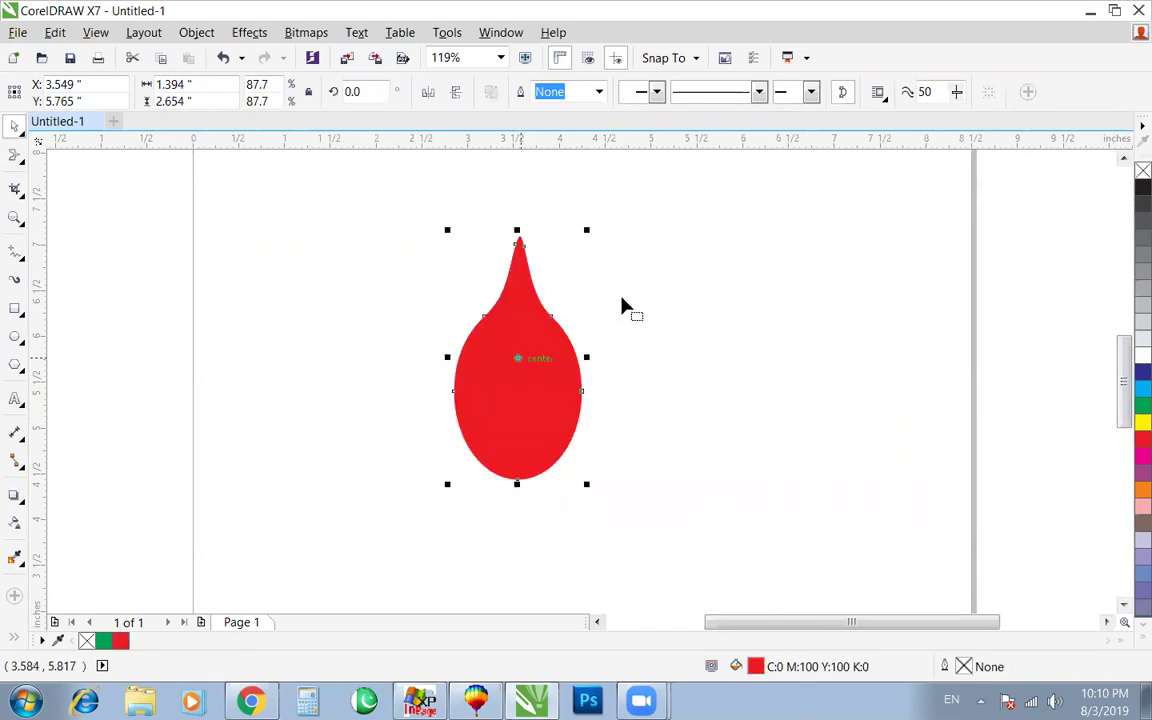
key("F10")
left_click_drag(636, 350, 604, 390)
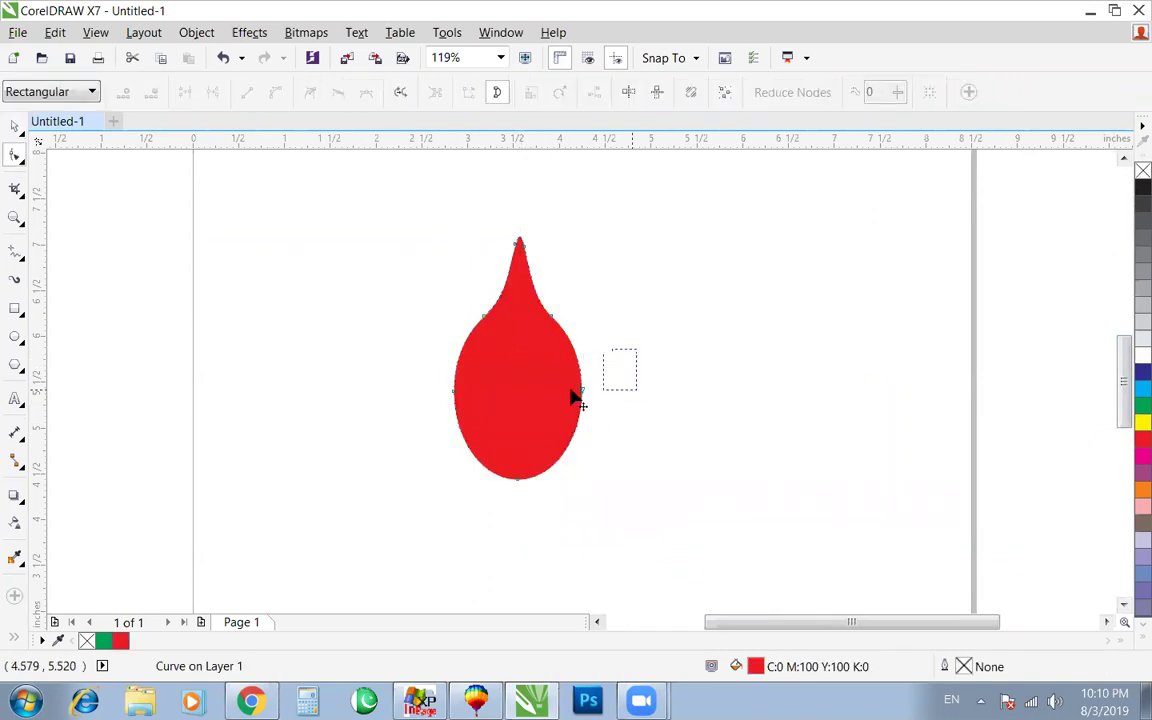
left_click(512, 432)
left_click(543, 455)
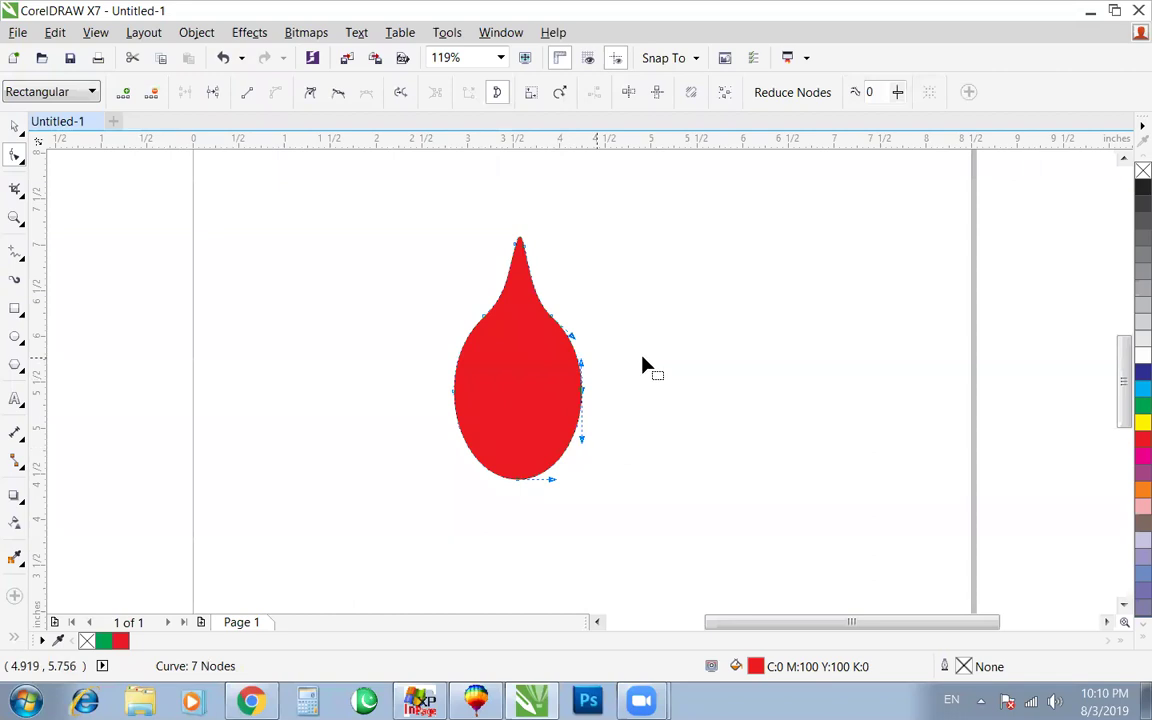
key("space")
Step: Make a drop copy scaled about the centre to about 0.63 by 1.21 inches, and fill it with C12 M73 Y50 K0
left_click(525, 396)
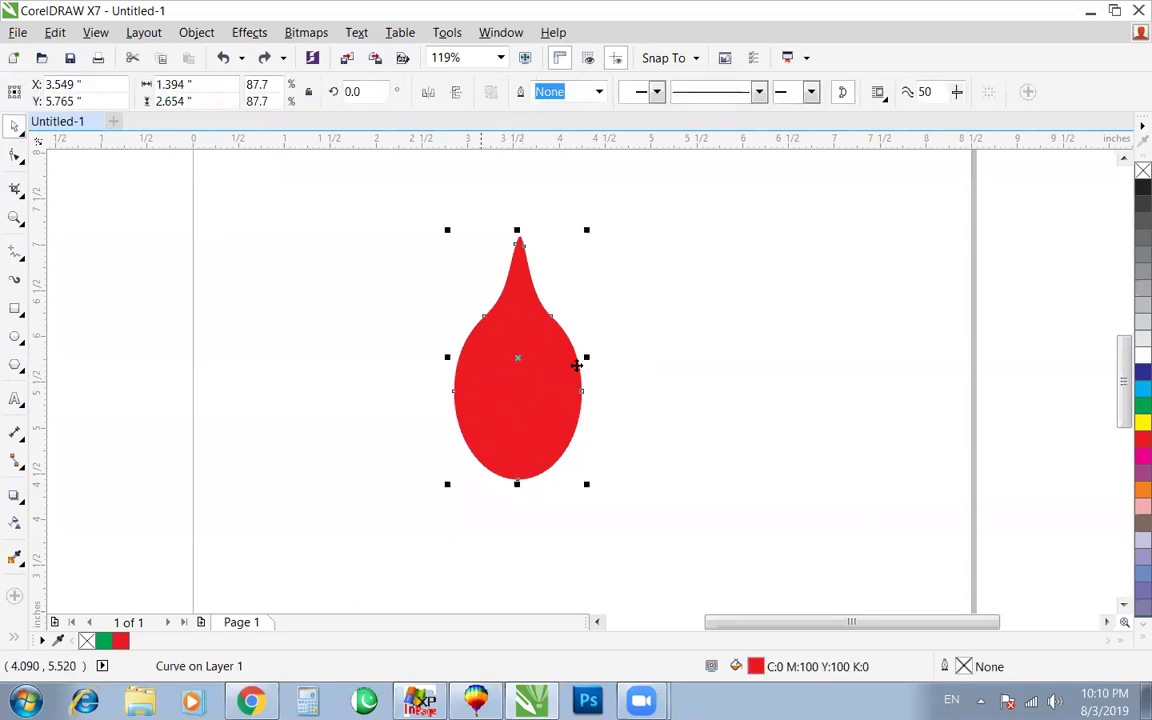
left_click_drag(586, 230, 578, 305)
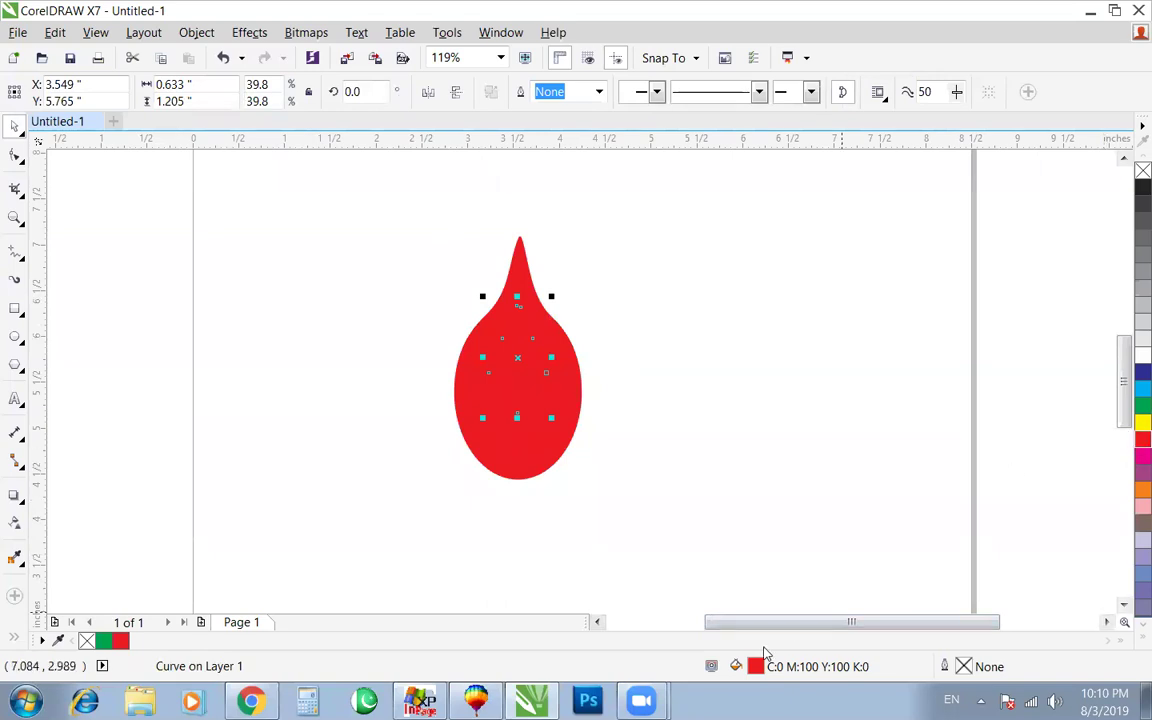
key("shift+F11")
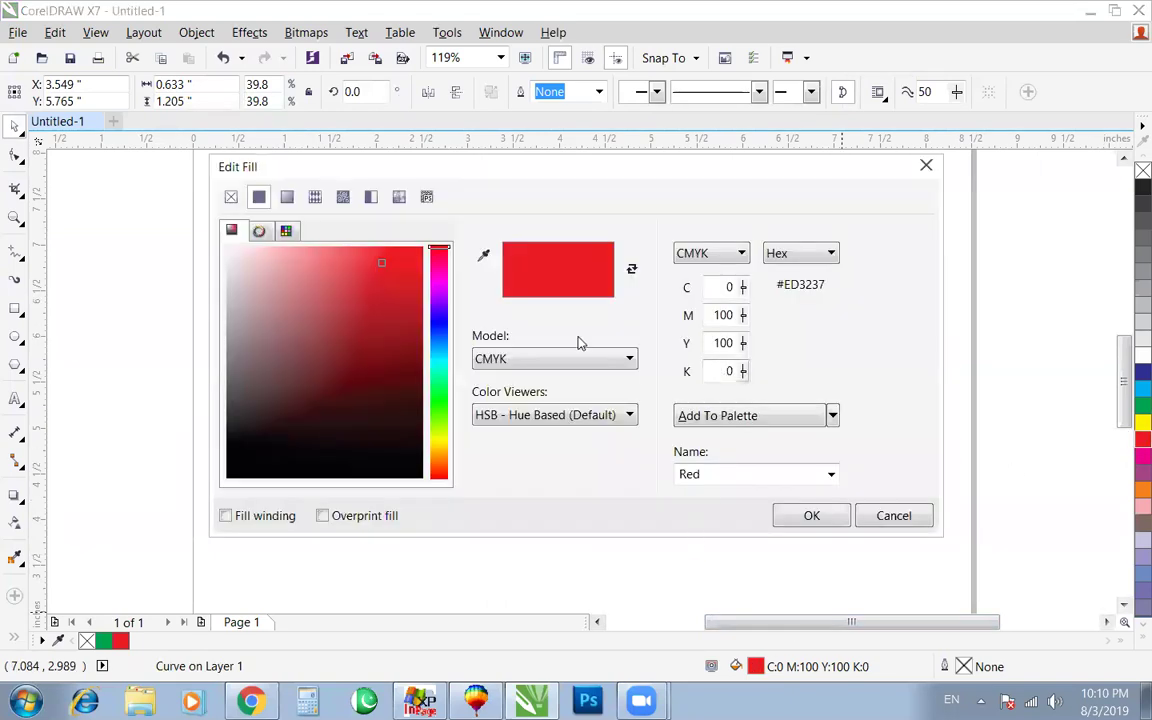
left_click(322, 281)
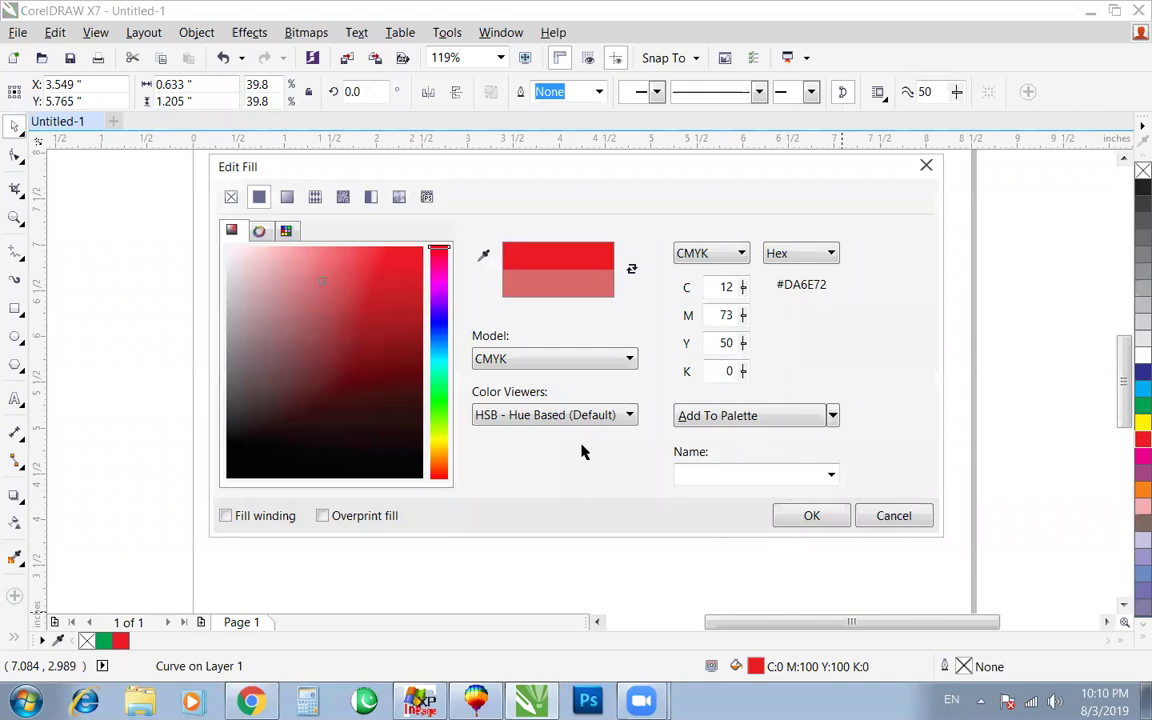
key("Return")
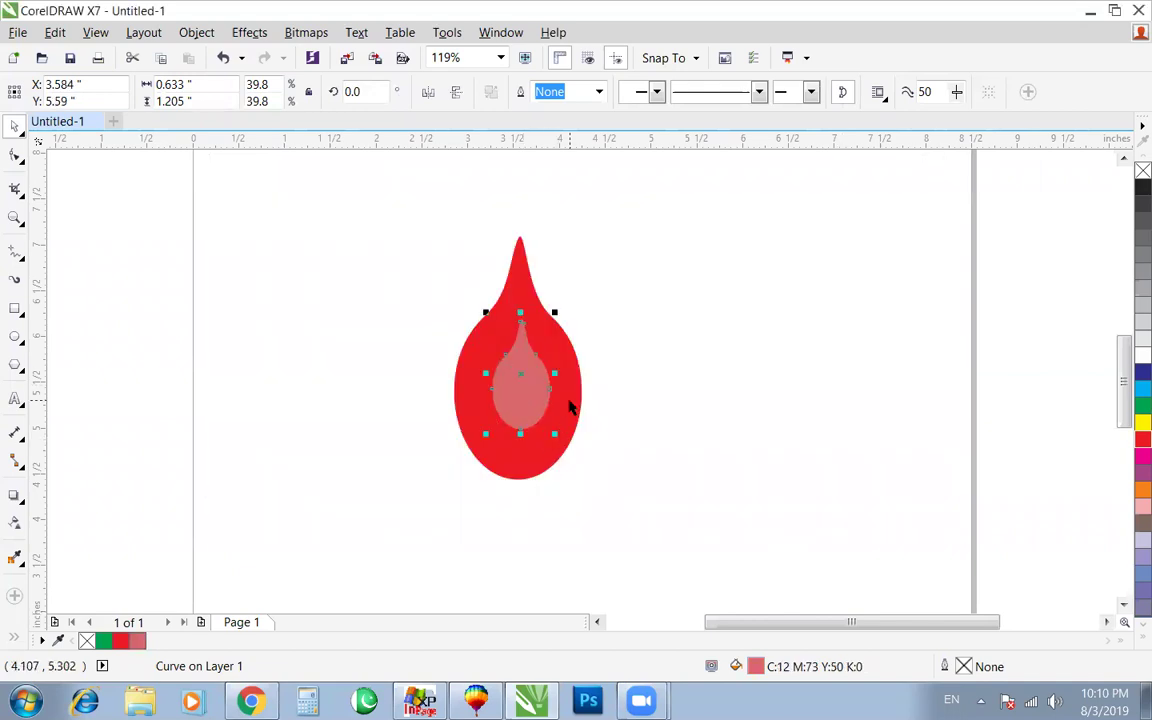
Step: Delete both the red drop and the smaller pink drop from the page
left_click(571, 404, "shift")
left_click(632, 373)
left_click_drag(640, 177, 322, 580)
key("Delete")
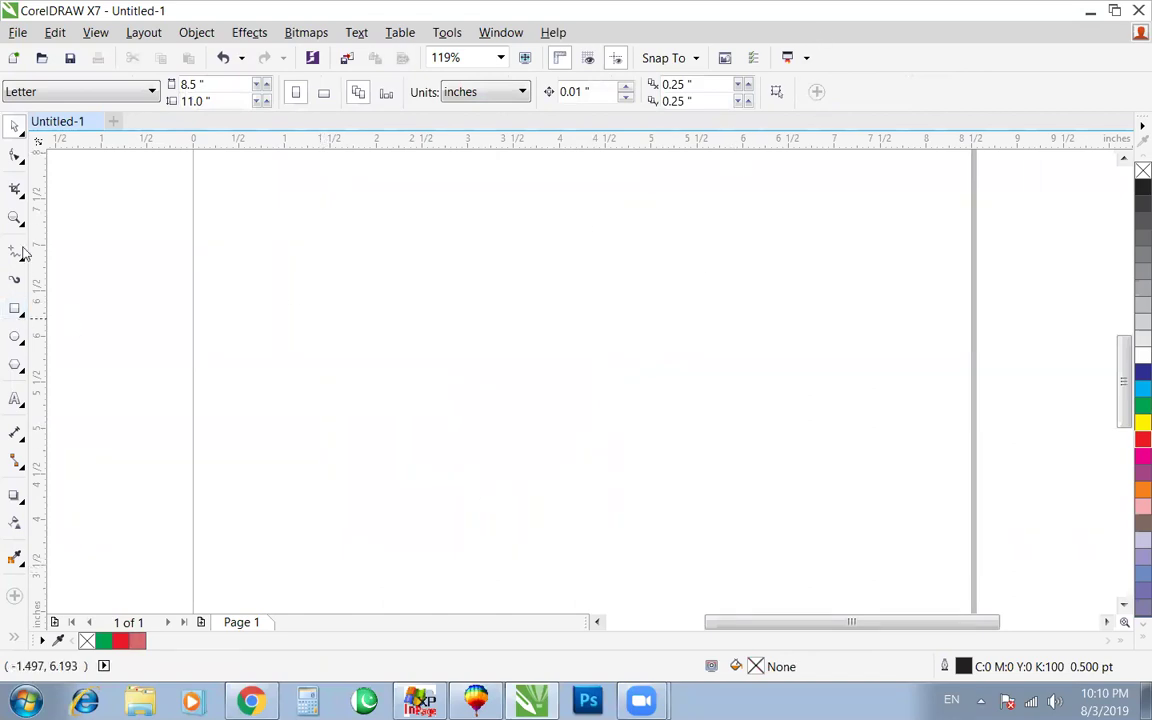
Step: Draw a rectangle about 3.51 by 1.92 inches and centre it on the page
left_click(23, 163)
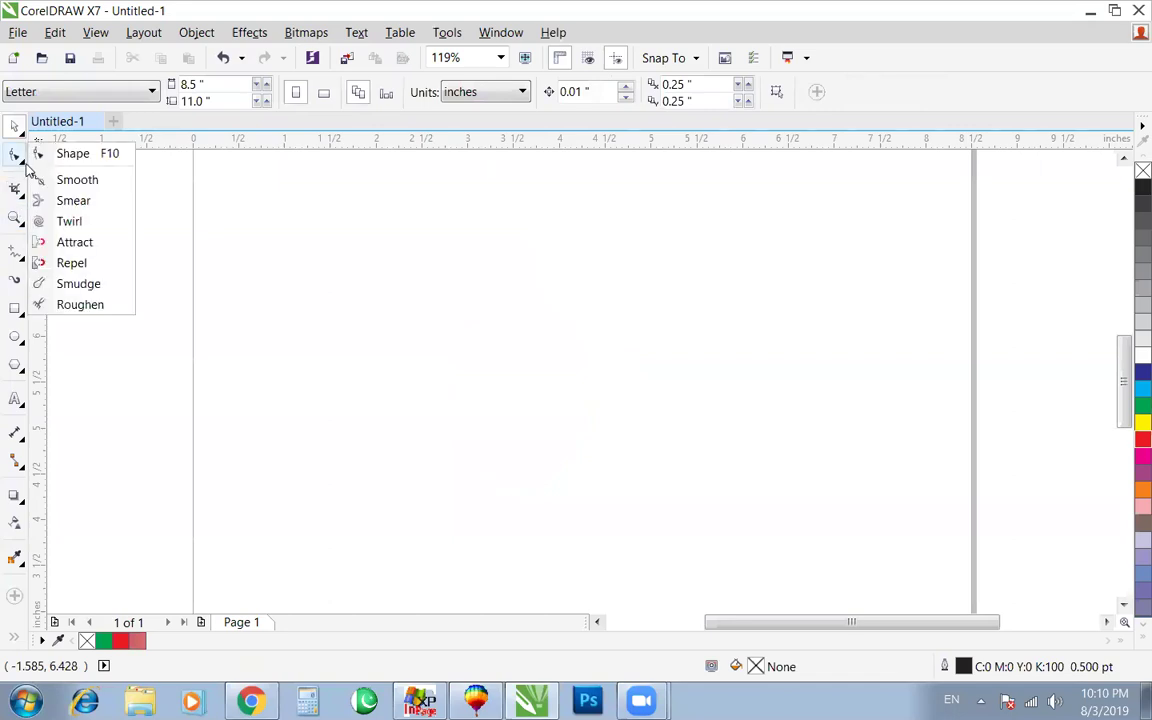
left_click(74, 201)
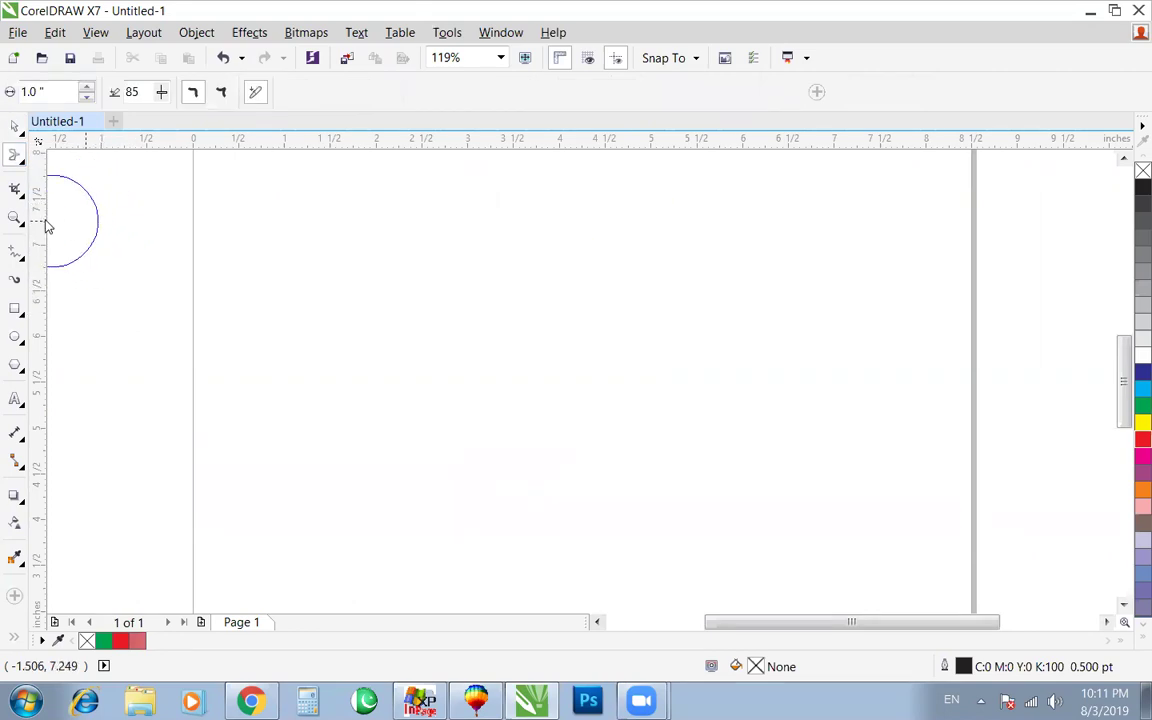
left_click(13, 314)
left_click_drag(377, 275, 698, 451)
key("space")
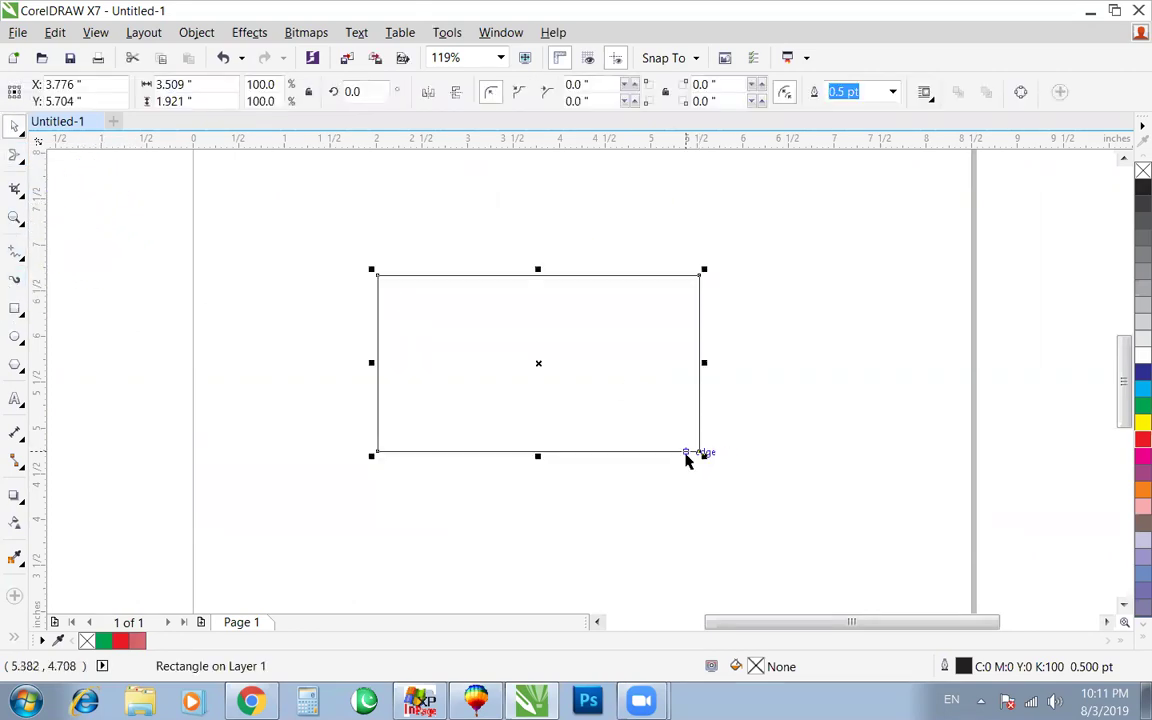
key("p")
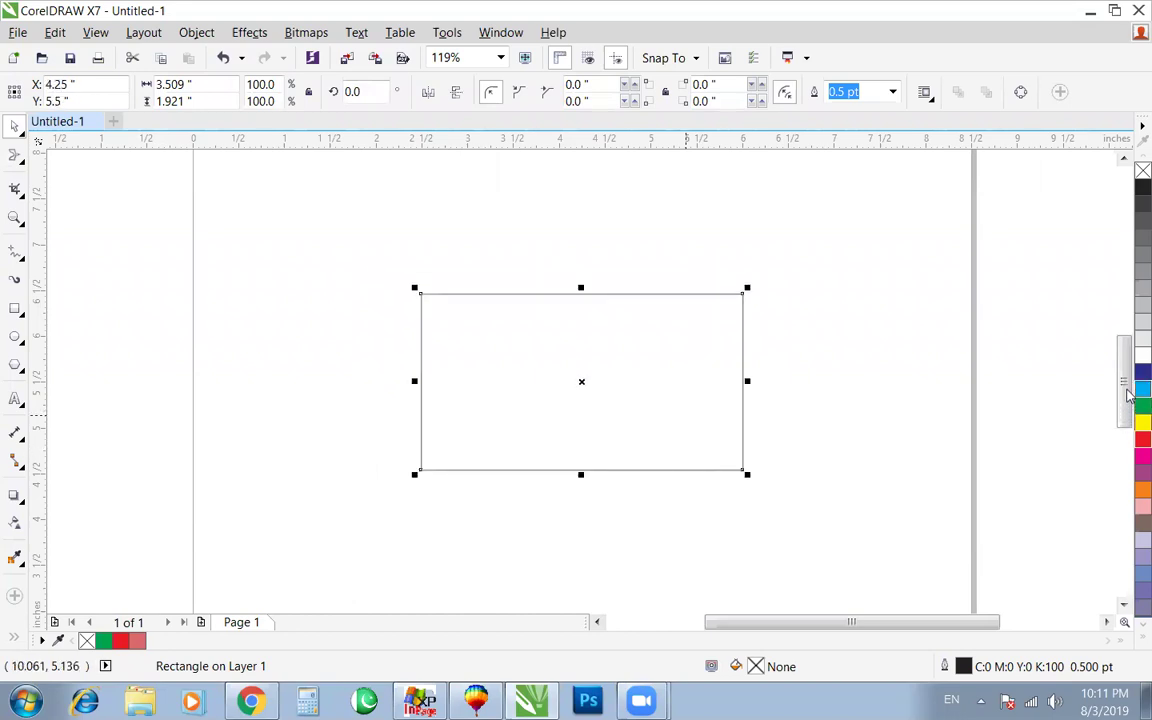
Step: Fill the rectangle with cyan and remove its outline
left_click(1143, 388)
right_click(1143, 170)
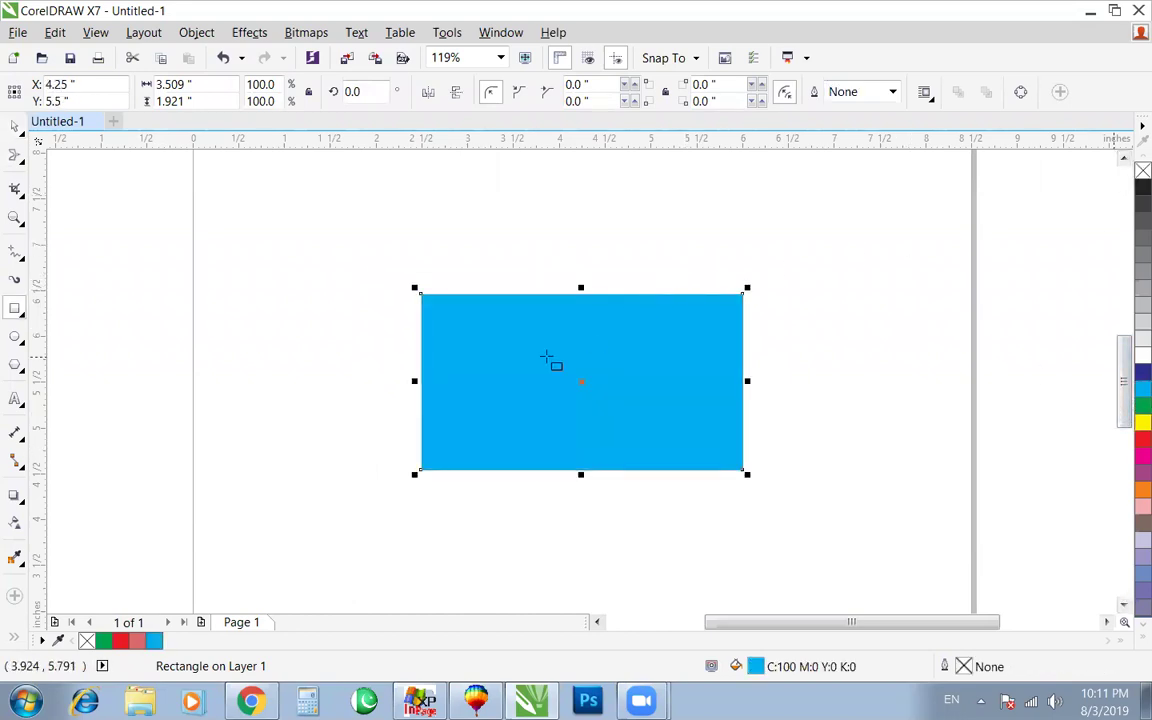
left_click(373, 316)
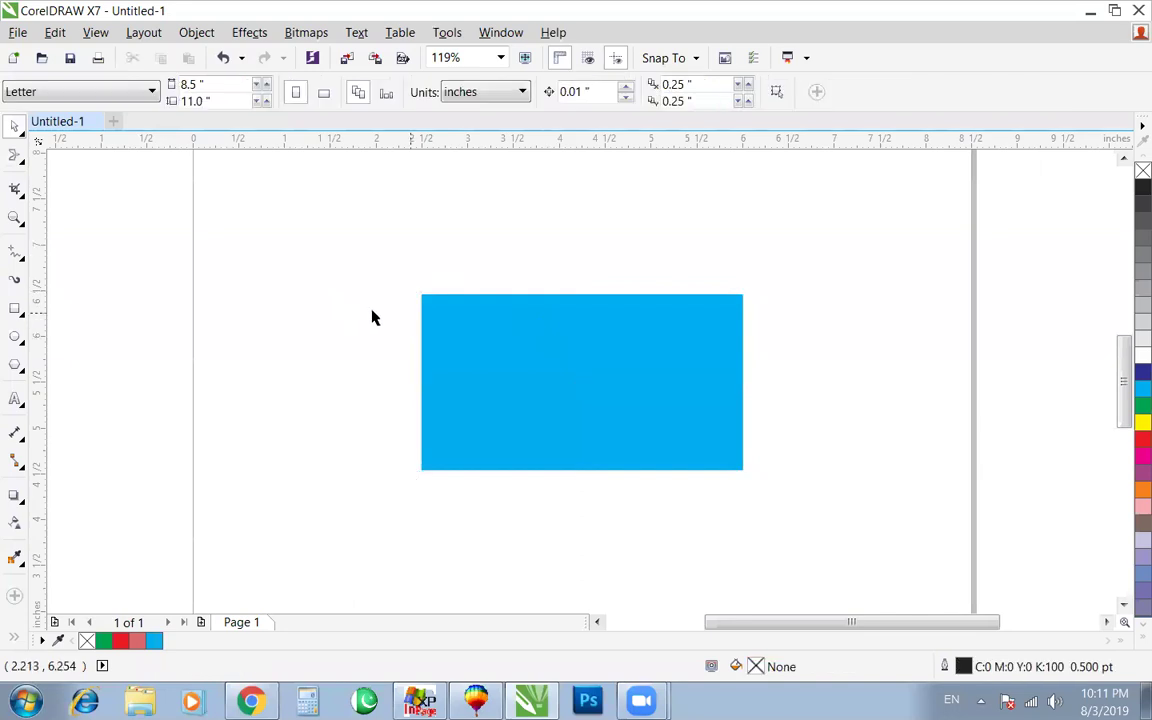
Step: Smear the middle of the rectangle's upper edge upward into a peak with the Smear tool set to smooth smear
left_click(24, 200)
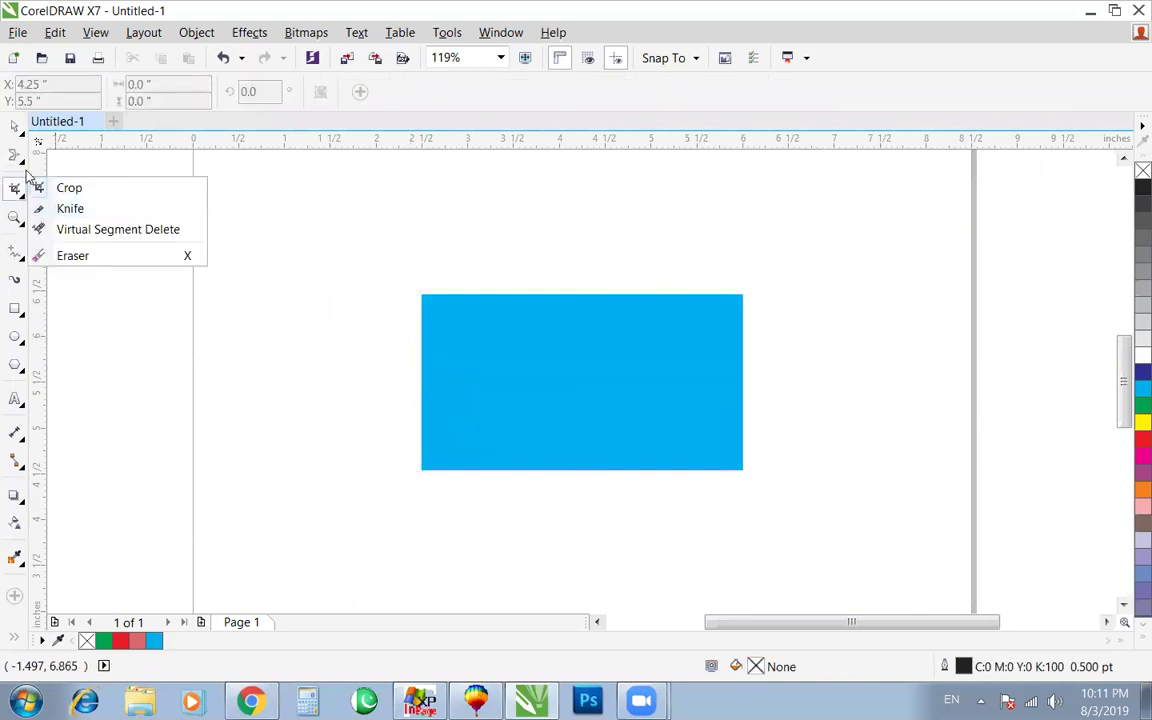
left_click(20, 160)
left_click(73, 203)
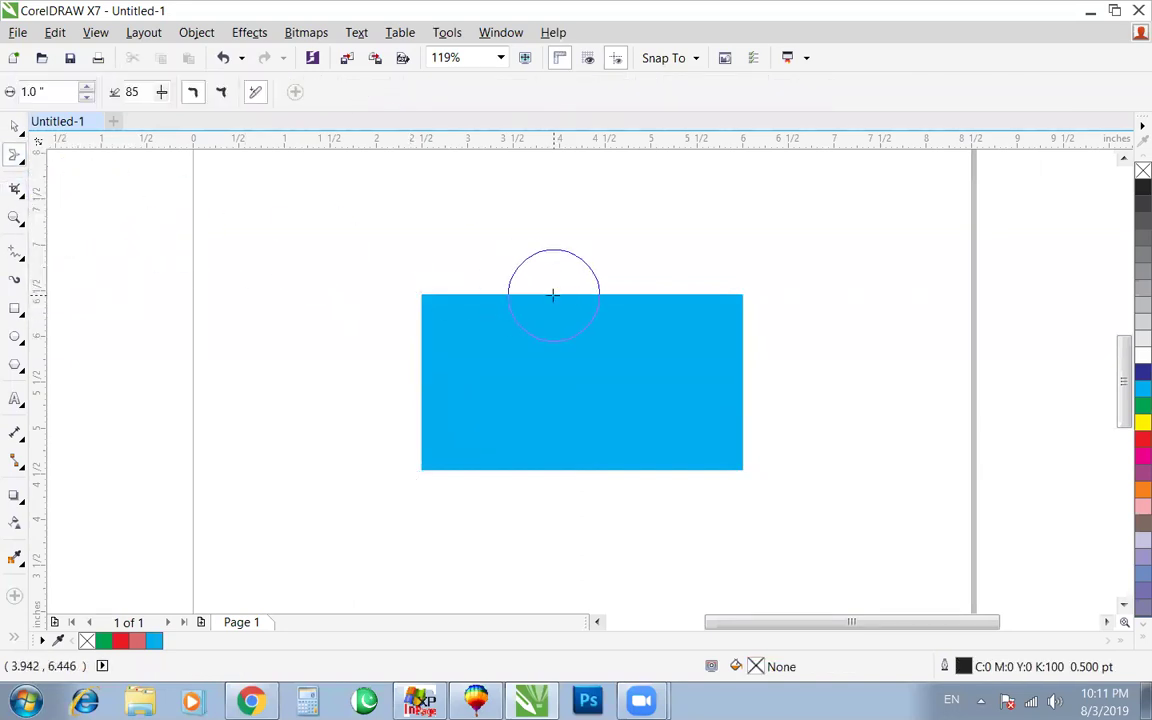
left_click(222, 92)
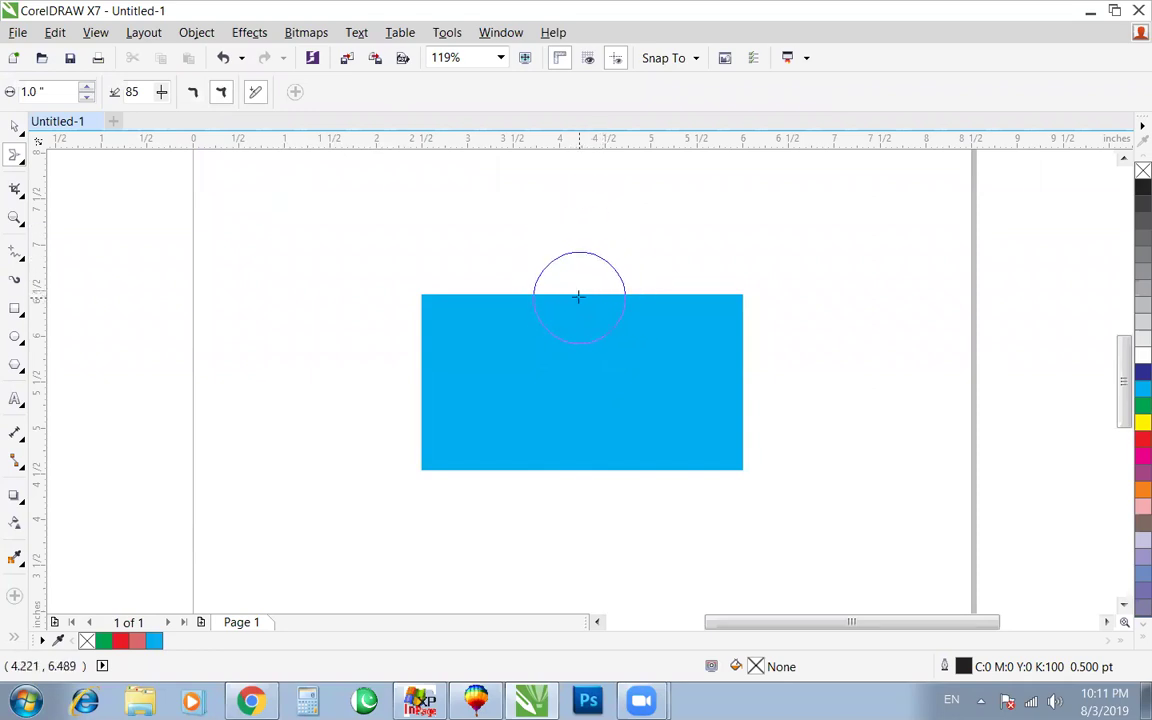
left_click(583, 338)
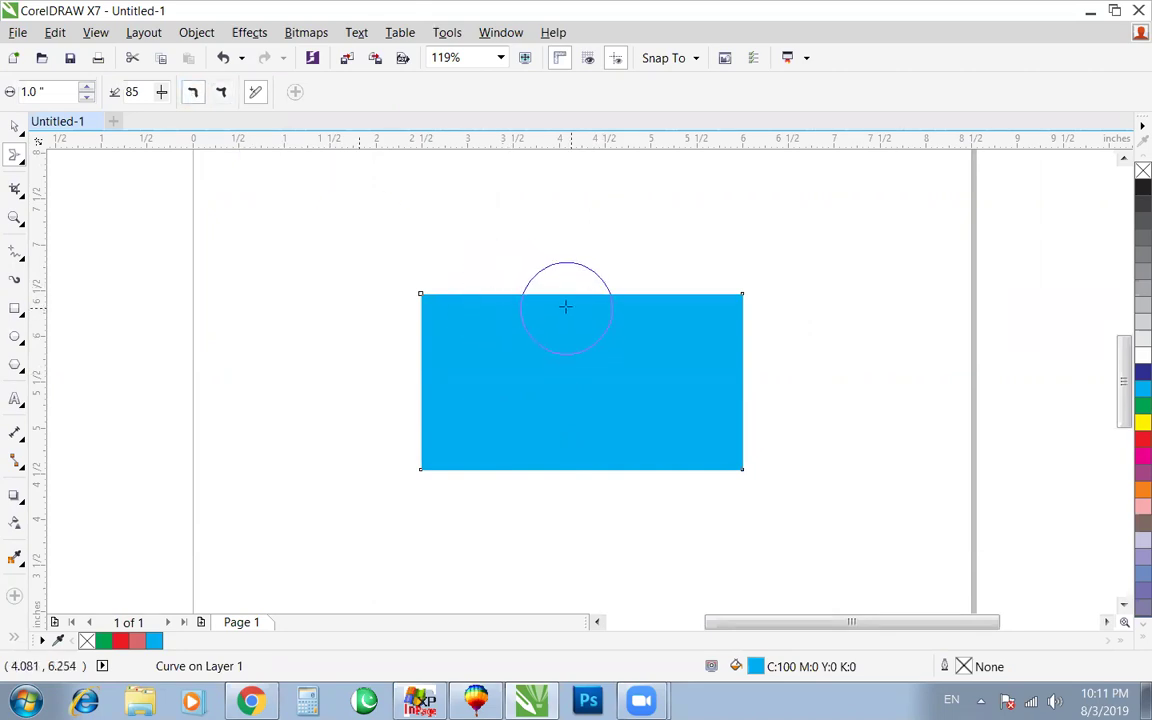
mouse_move(565, 288)
left_mouse_down()
mouse_move(572, 165)
mouse_move(566, 193)
left_mouse_up()
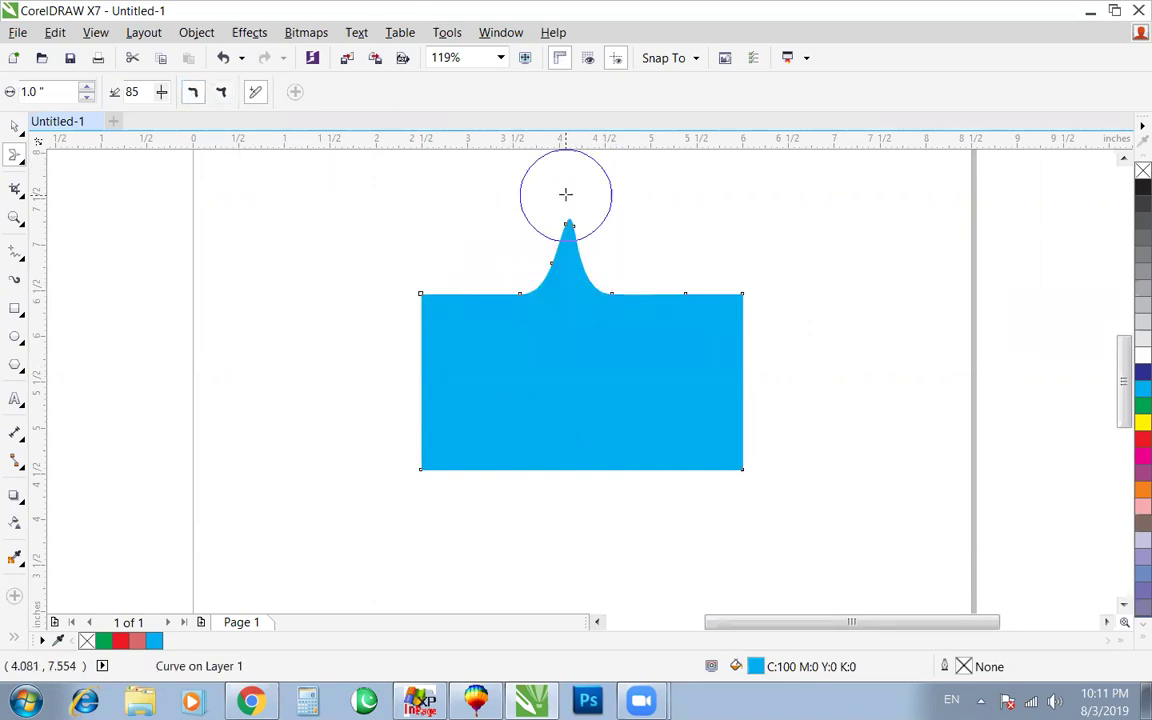
Step: Smear all four corners of the peaked shape inward using the pointy smear option
left_click(221, 92)
left_click_drag(396, 265, 425, 336)
left_click_drag(741, 296, 643, 378)
left_click_drag(745, 463, 653, 393)
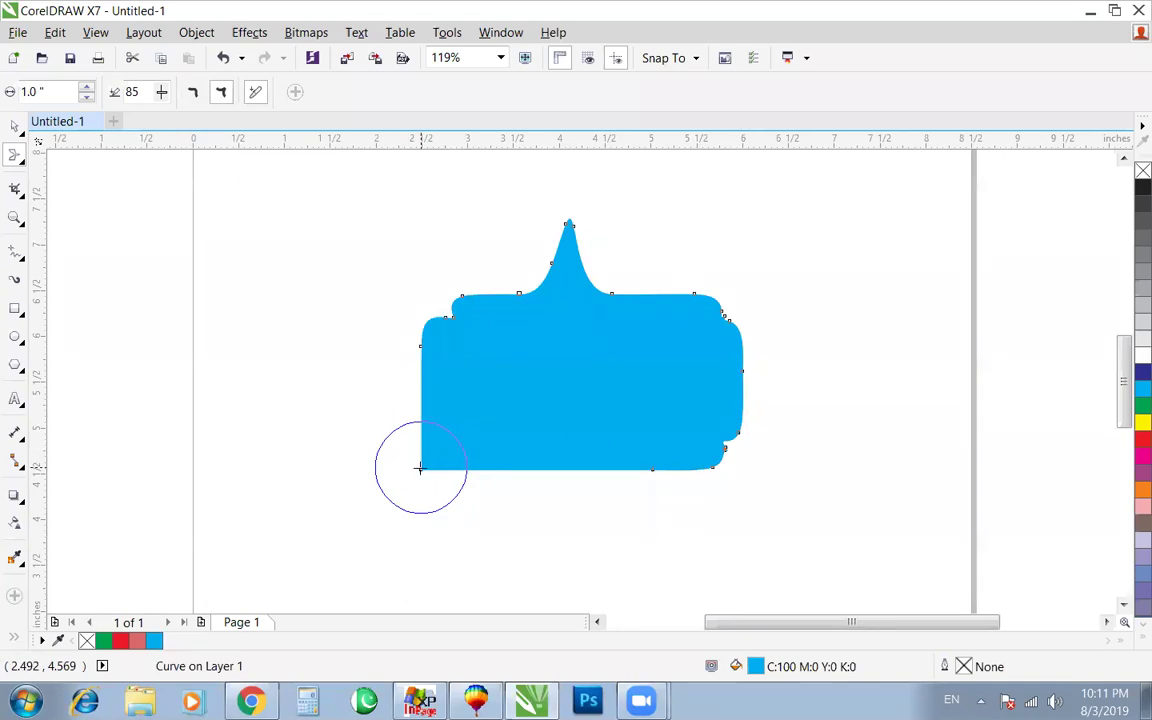
left_click_drag(423, 466, 504, 380)
key("space")
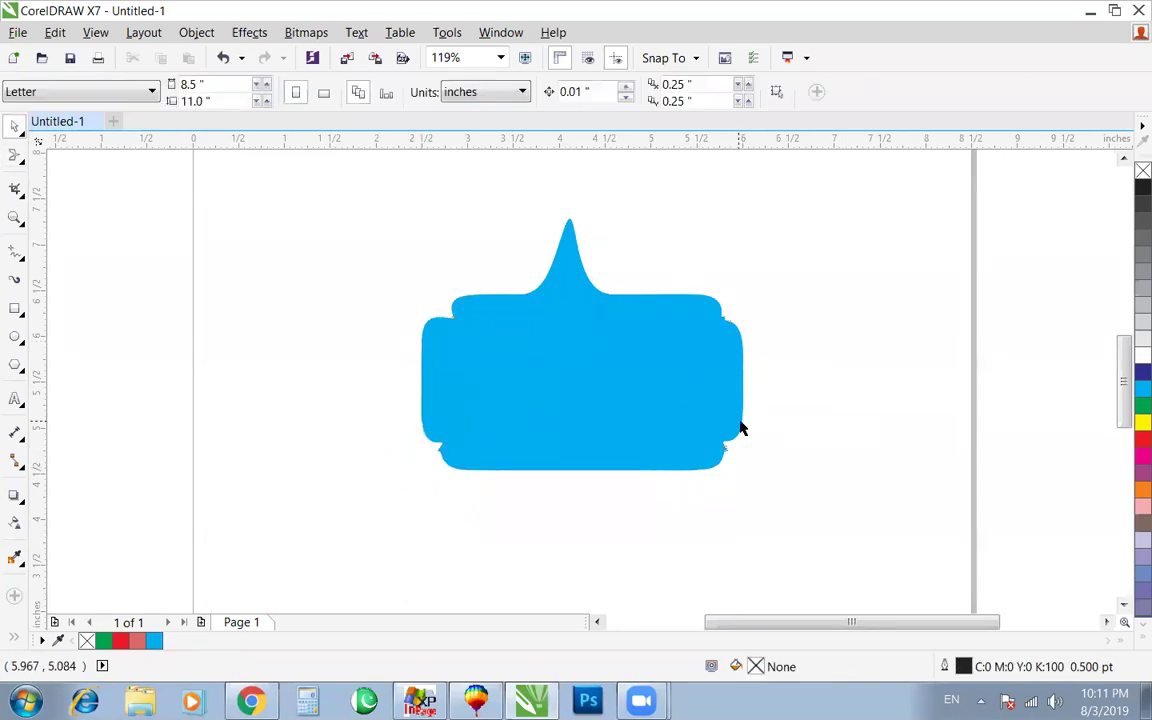
Step: Undo the corner smears and the peak to restore the plain cyan rectangle
left_click(533, 364)
left_click(583, 357)
left_click(849, 386)
key("ctrl+z")
key("ctrl+z")
key("ctrl+z")
key("ctrl+z")
key("ctrl+z")
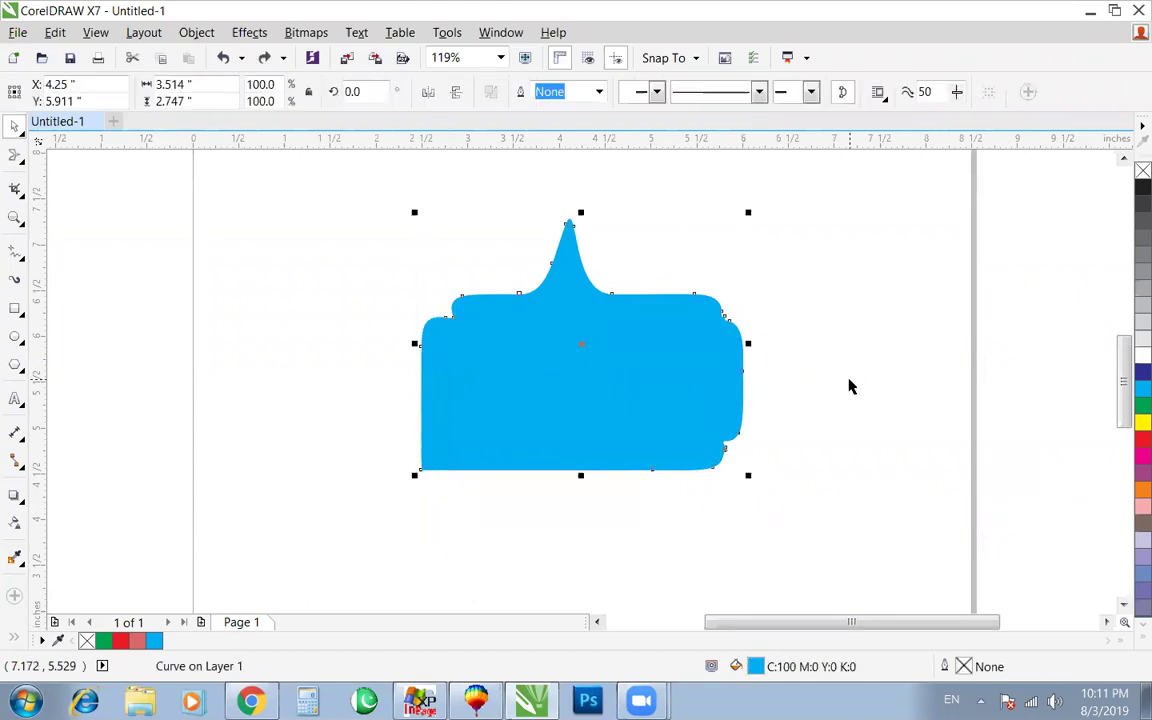
Step: Smear the four corners of the plain cyan rectangle inward to form notches with the pointy smear option
key("space")
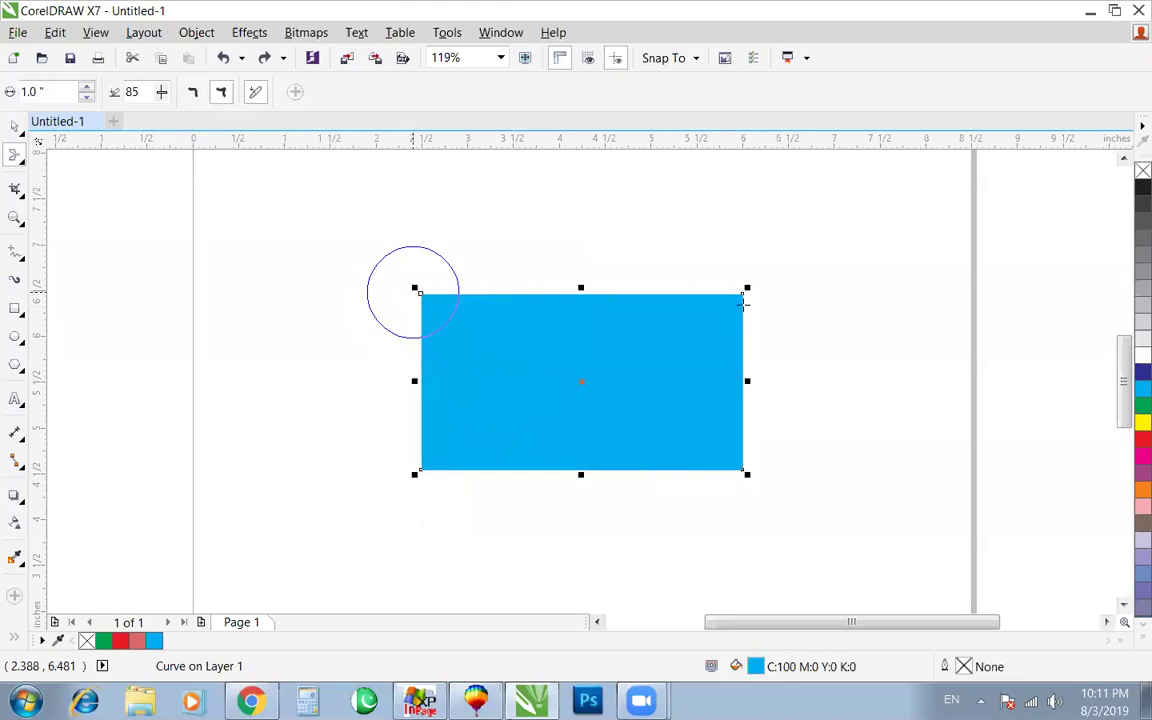
left_click_drag(414, 290, 442, 318)
left_click_drag(740, 292, 638, 350)
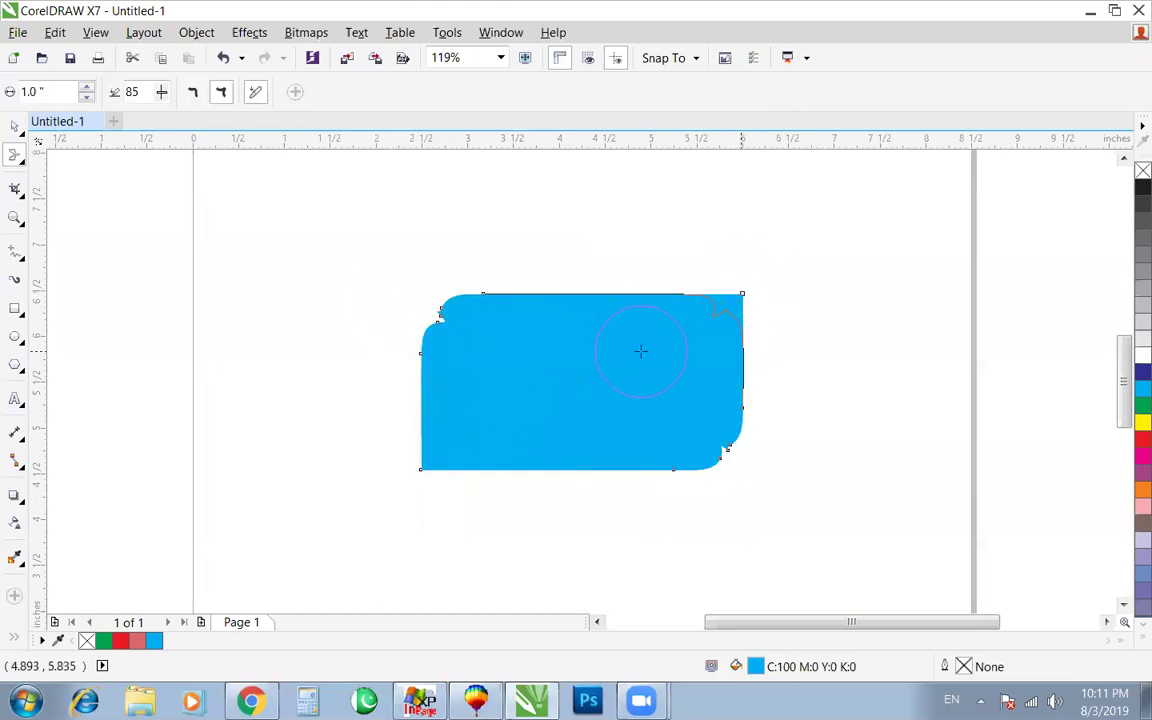
left_click_drag(746, 472, 716, 446)
left_click_drag(416, 472, 440, 452)
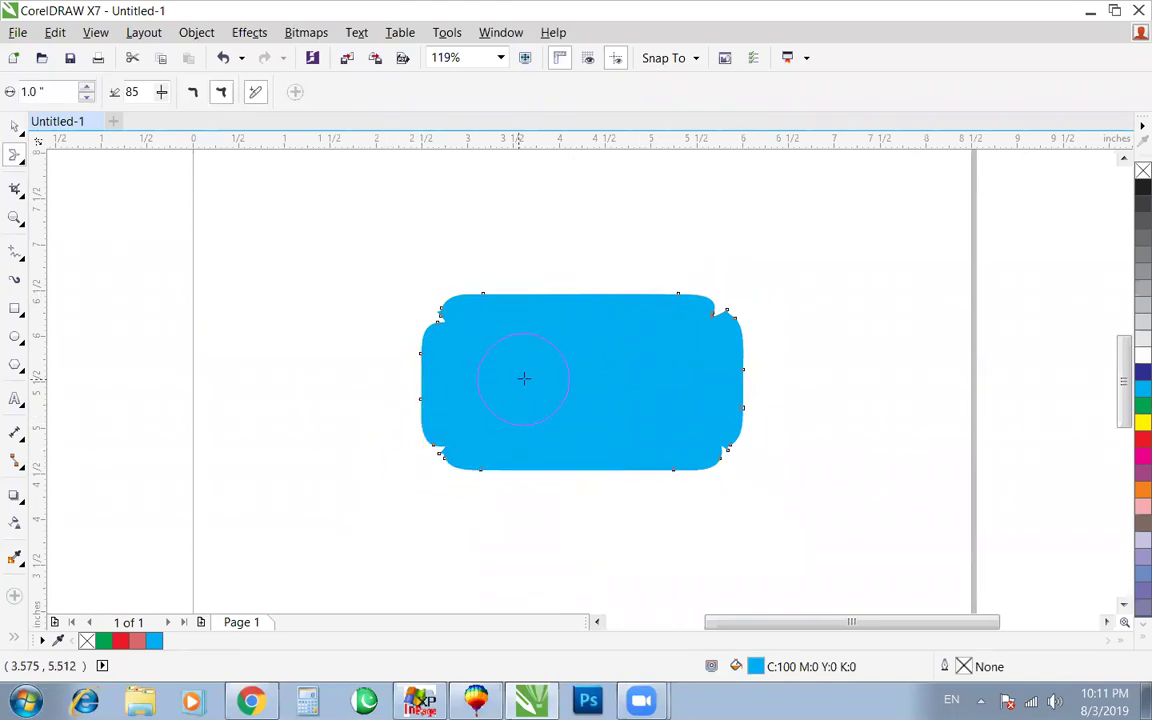
key("space")
key("Escape")
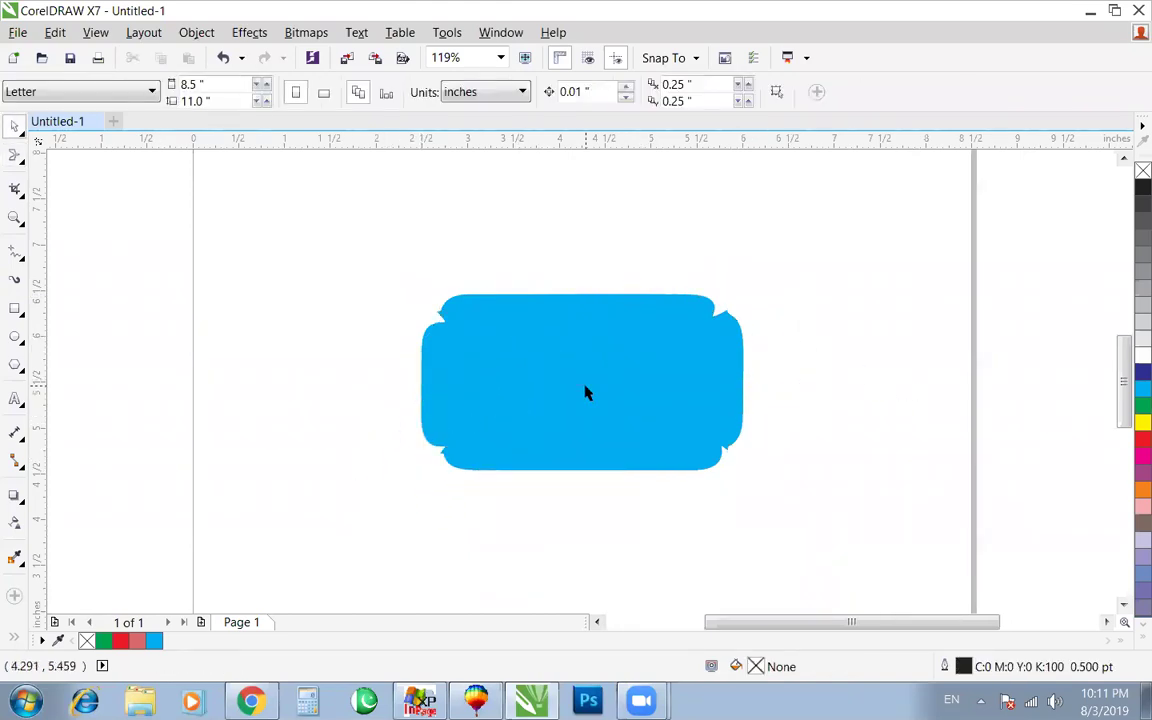
Step: Set the Smear tool's pressure to 20, and smear the notched shape's upper, lower and right edges
left_click(586, 392)
key("space")
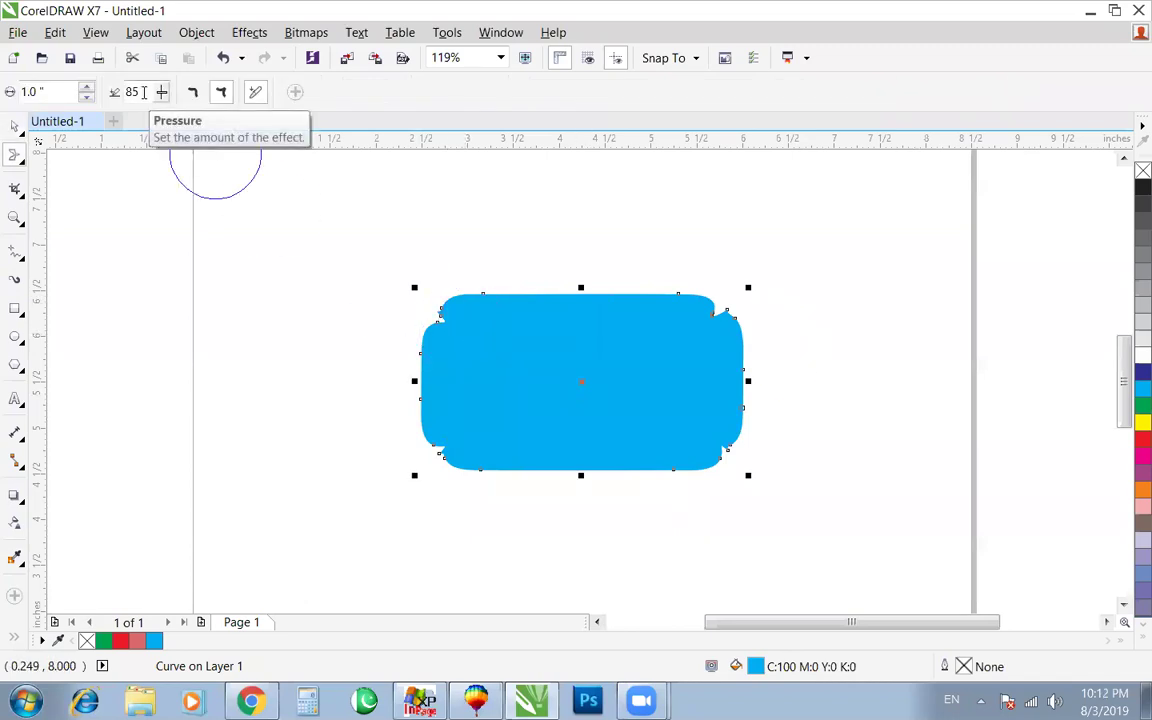
left_click_drag(137, 92, 116, 93)
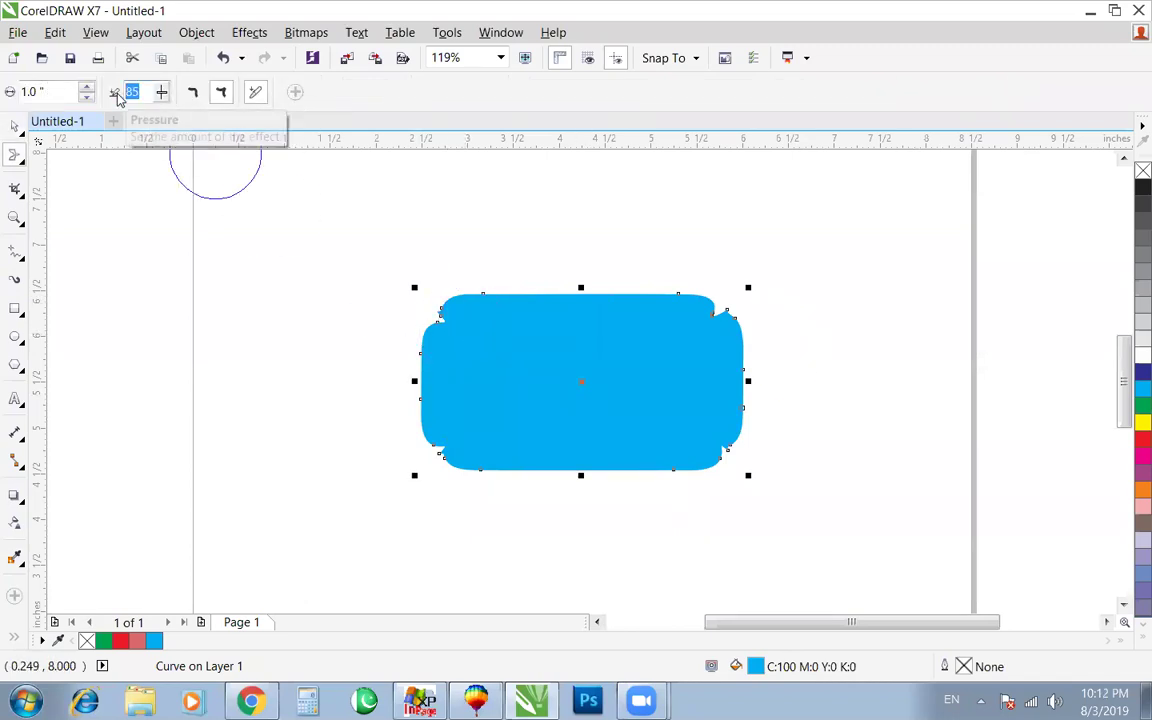
type("20")
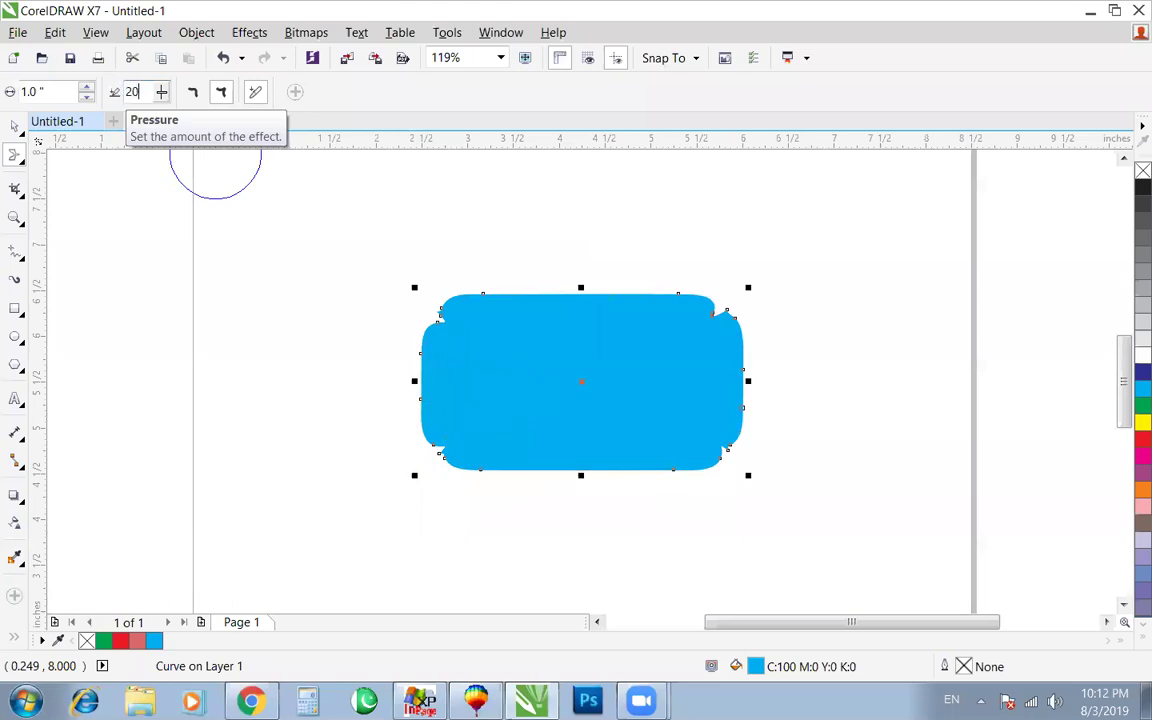
mouse_move(584, 301)
left_mouse_down()
mouse_move(581, 385)
mouse_move(577, 306)
mouse_move(586, 489)
left_mouse_up()
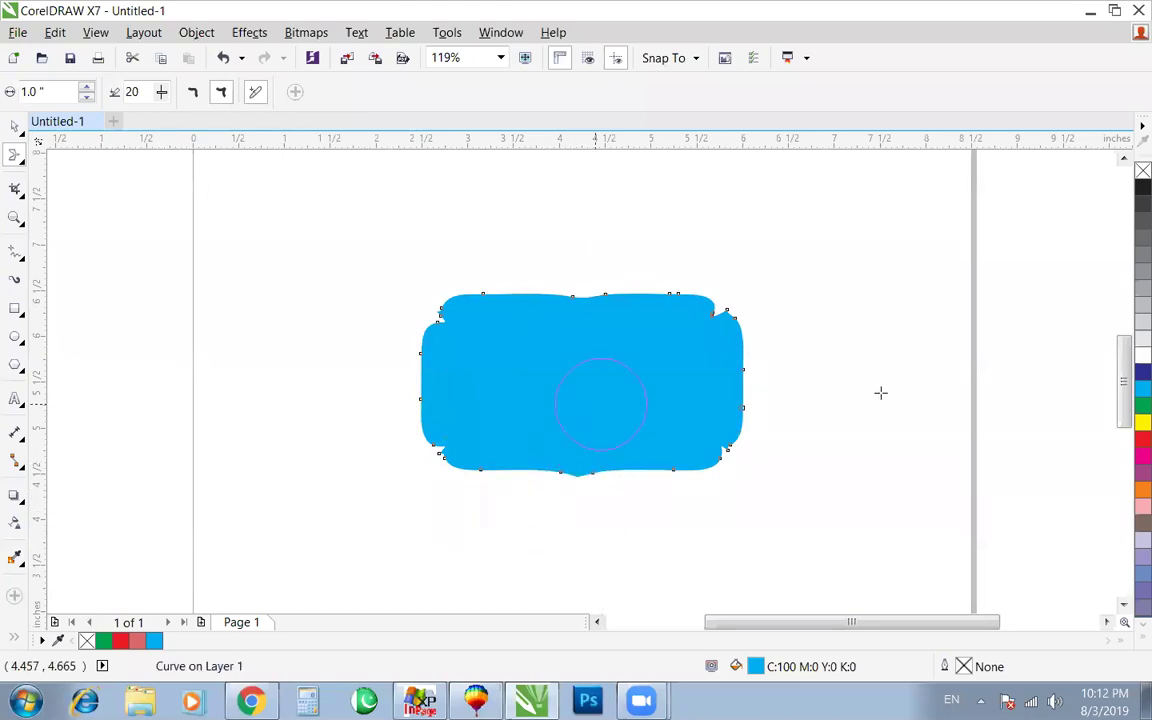
left_click_drag(762, 358, 758, 356)
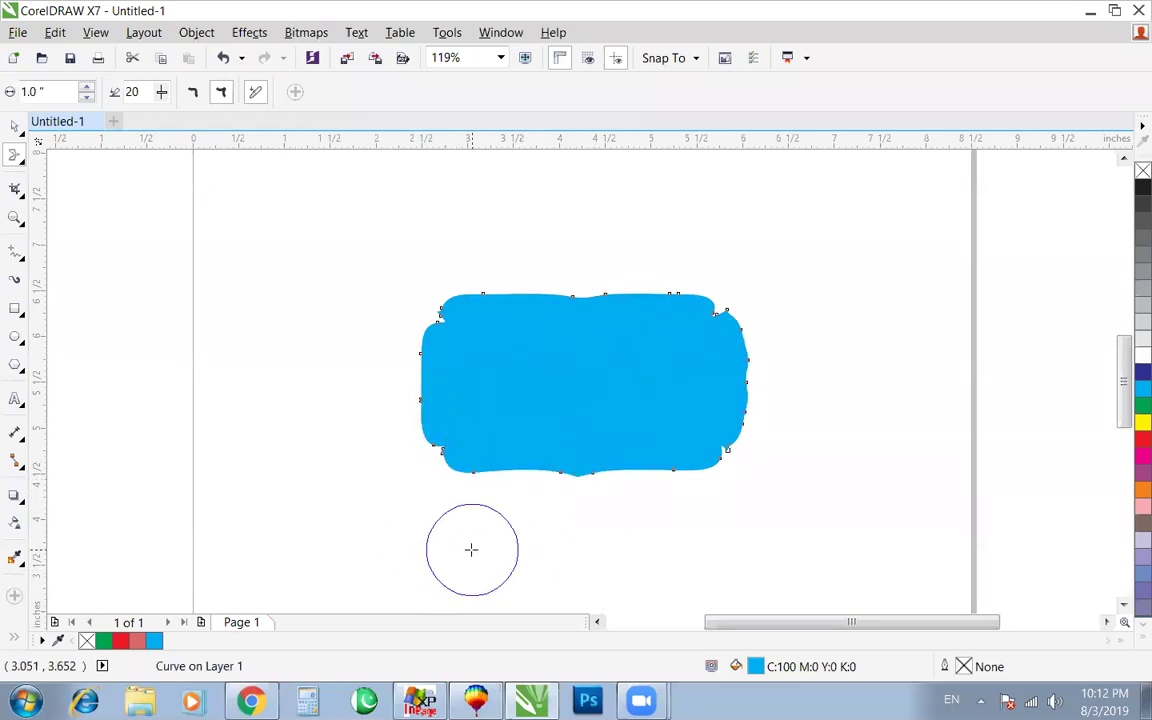
Step: Replace the notched shape with a new cyan-filled rectangle about 4.4 by 1.92 inches
key("space")
key("Delete")
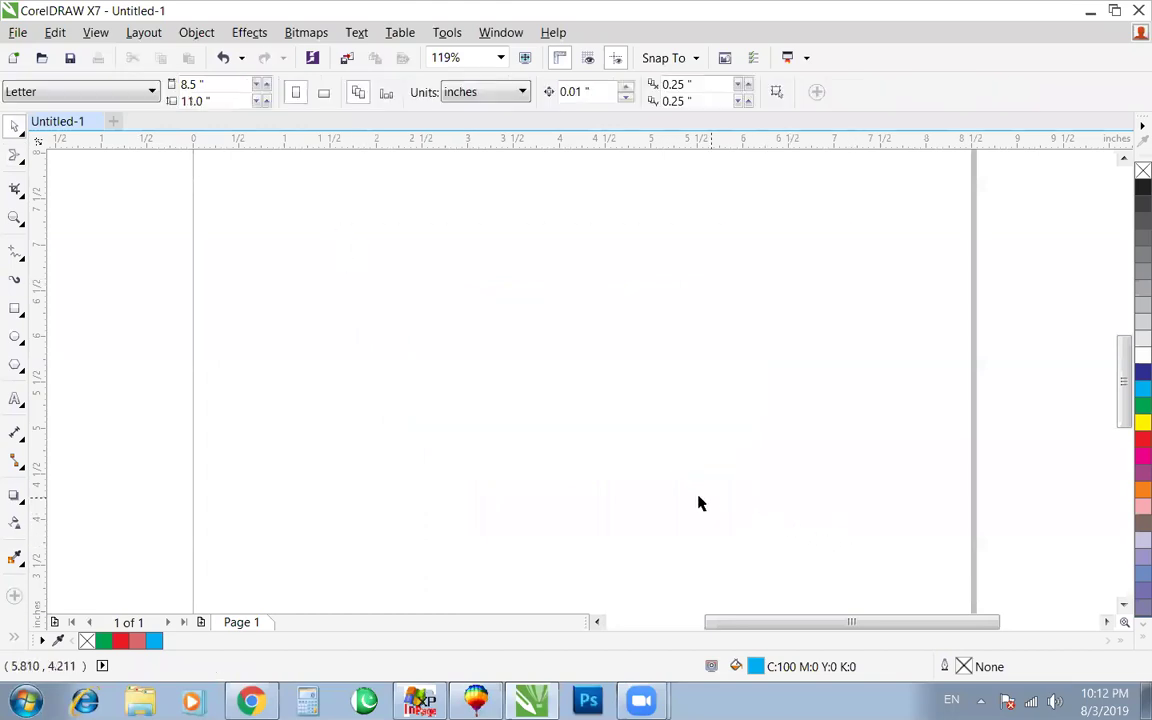
left_click(15, 308)
left_click_drag(432, 275, 834, 449)
left_click(1142, 388)
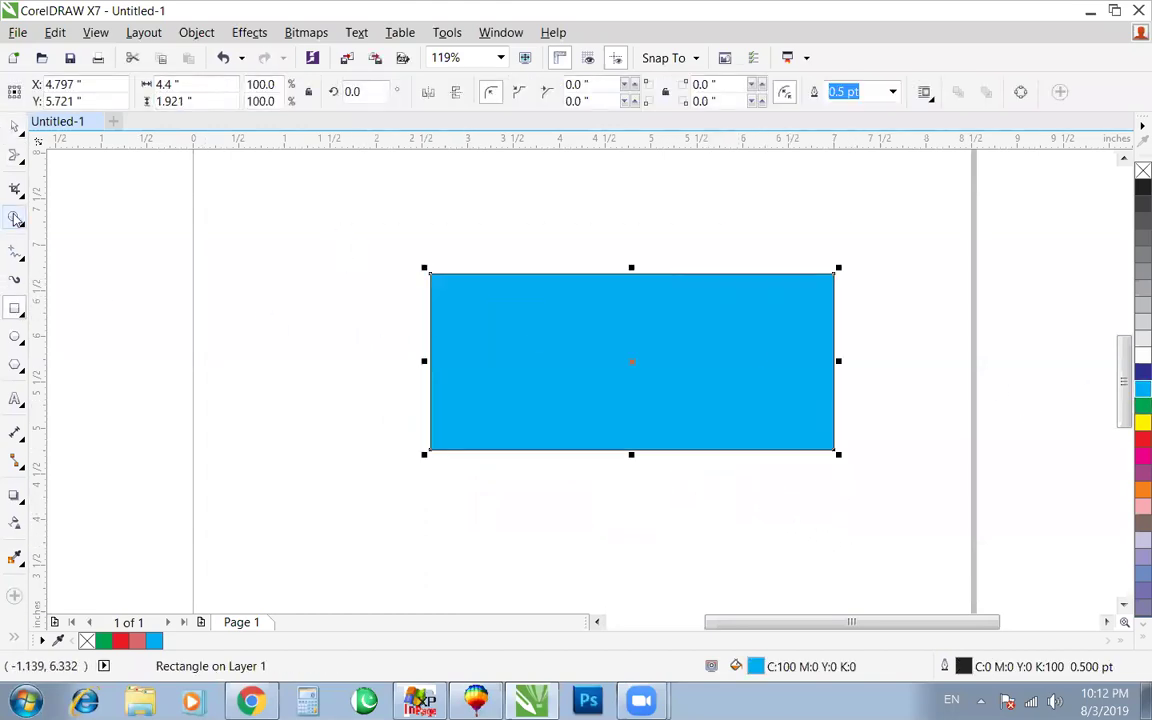
Step: Smear the new rectangle downward through the middle of its upper and lower edges at pressure 20
left_click(14, 155)
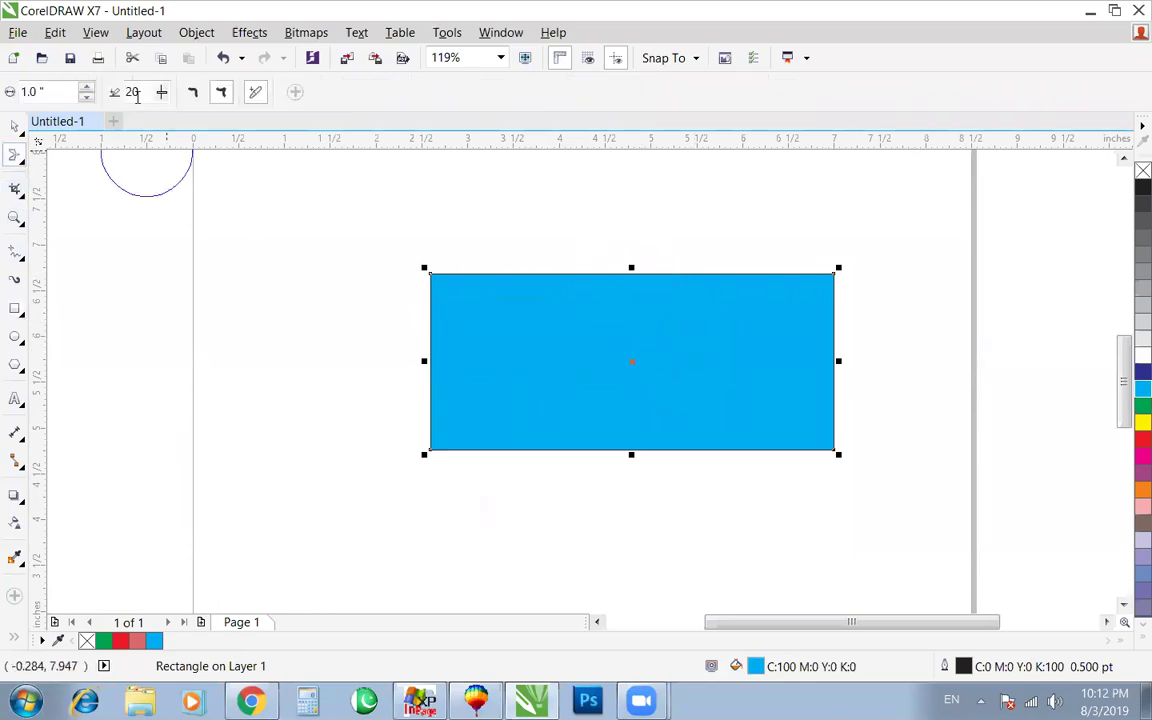
left_click_drag(620, 265, 617, 509)
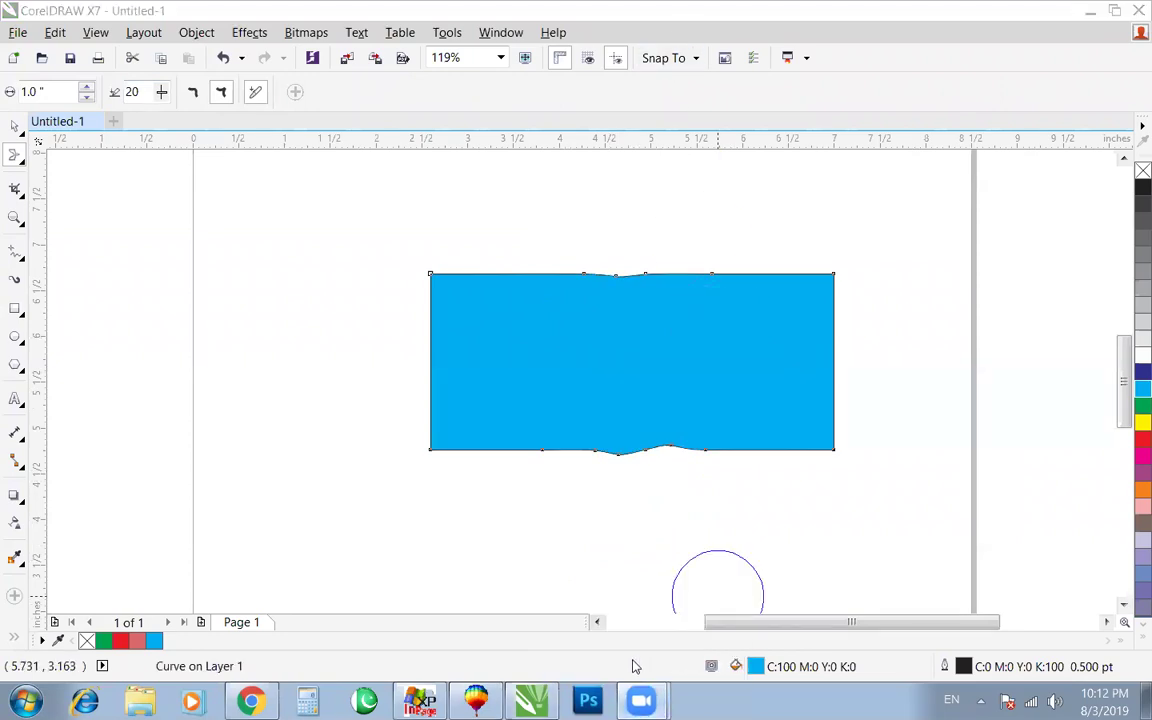
Step: Smear the rectangle's right and left edges outward at pressure 20
left_click_drag(790, 362, 998, 365)
left_click_drag(789, 329, 944, 306)
mouse_move(489, 365)
left_mouse_down()
mouse_move(417, 409)
mouse_move(406, 355)
left_mouse_up()
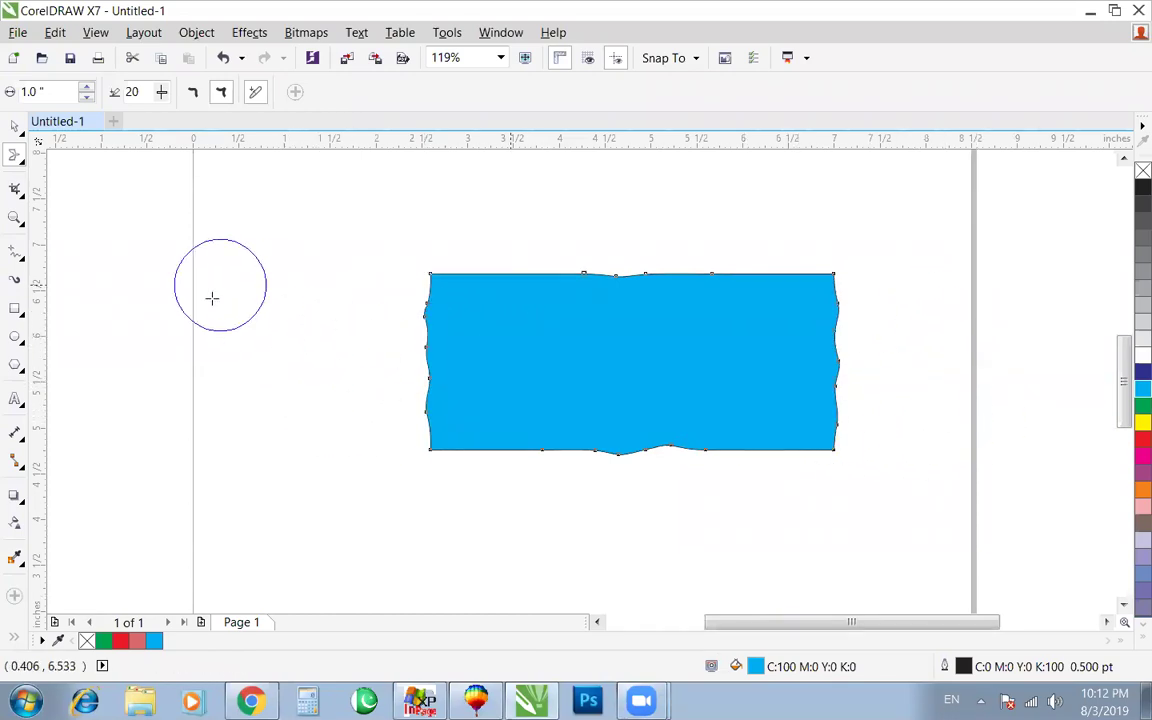
Step: Set the Smear tool's pressure to 100, and smear a spike outward from the left part of the shape's upper and lower edges
double_click(131, 91)
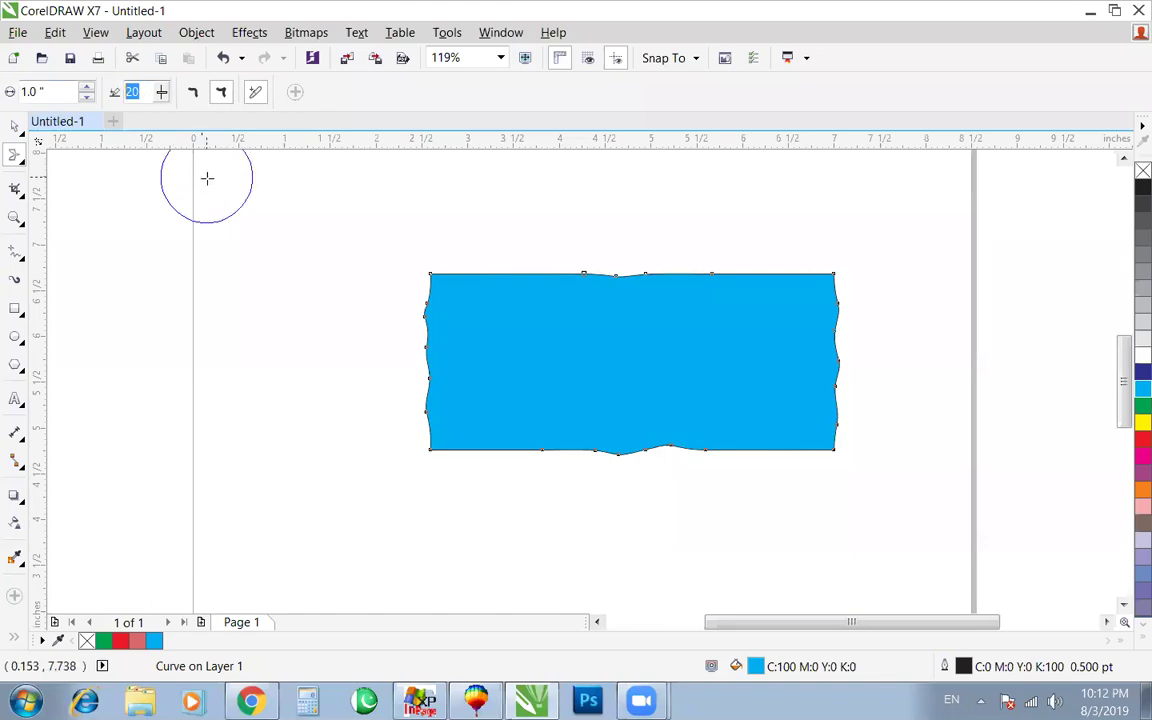
type("100")
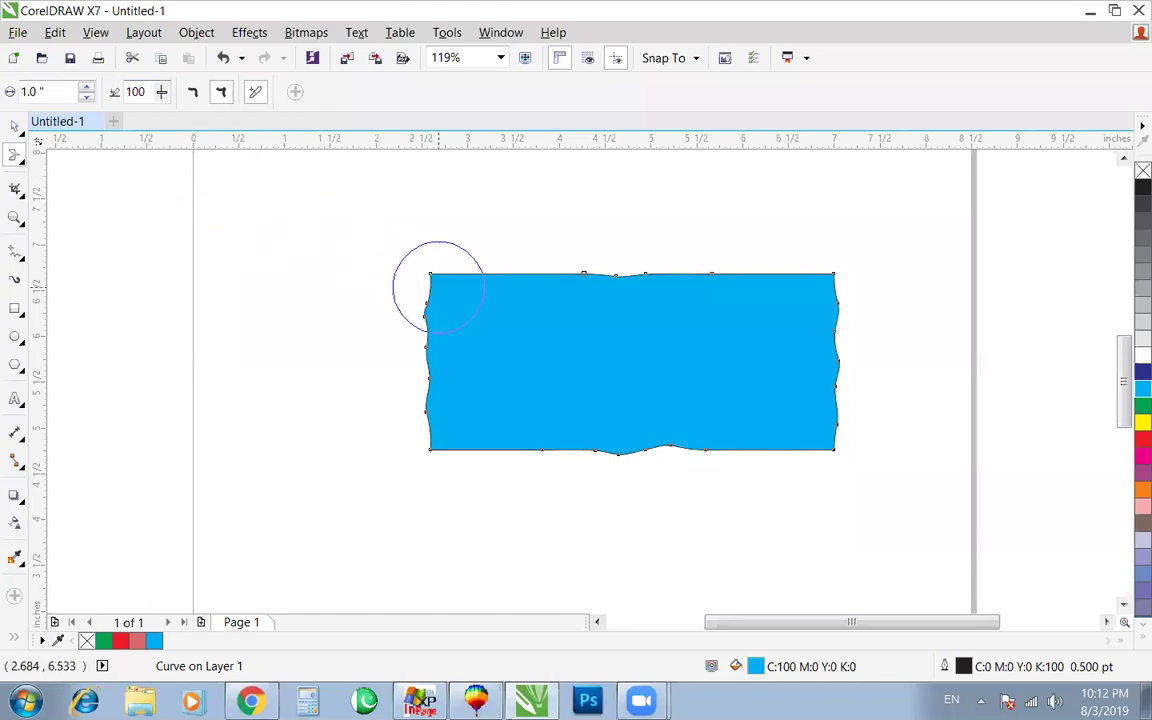
left_click_drag(489, 267, 494, 154)
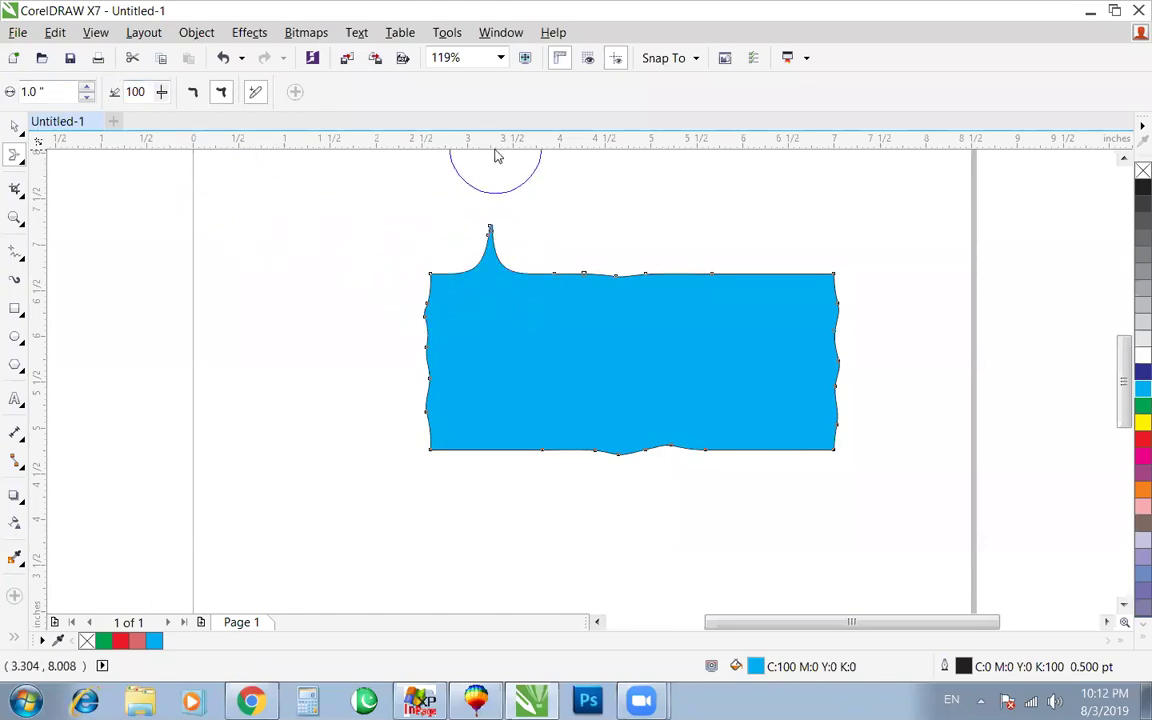
left_click_drag(506, 408, 499, 590)
key("space")
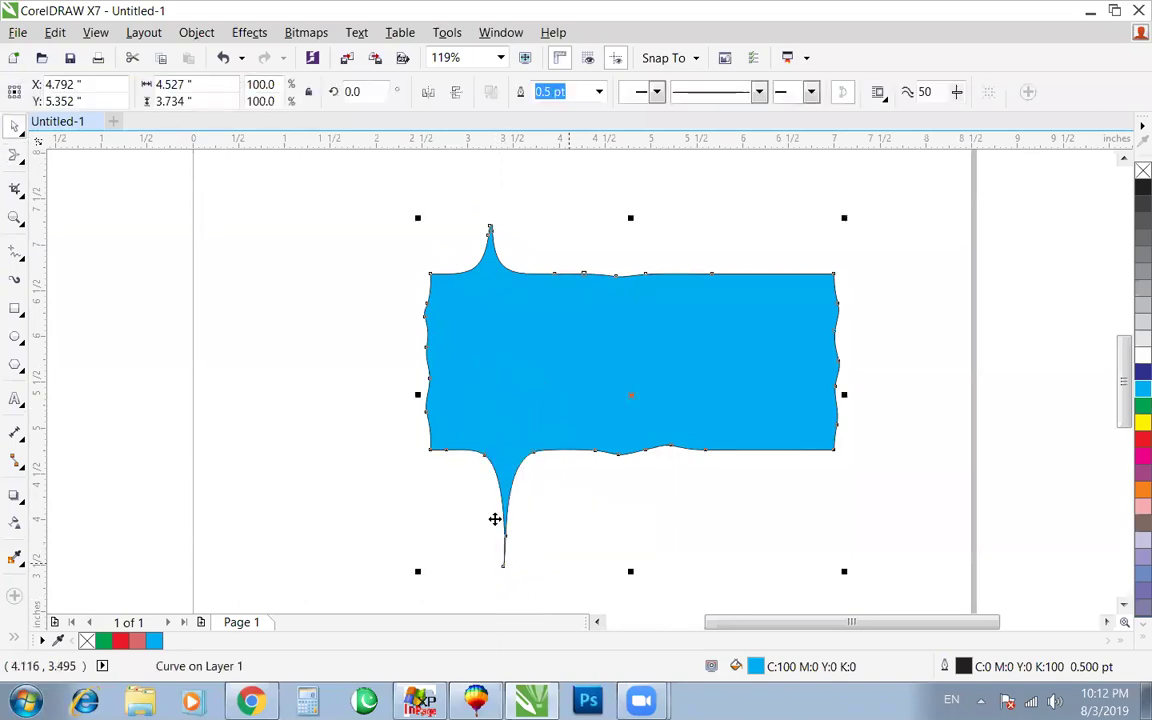
Step: Replace the spiked shape with a cyan-filled rectangle about 2.69 by 1.43 inches, centred on the page
scroll(352, 329, "up", 3)
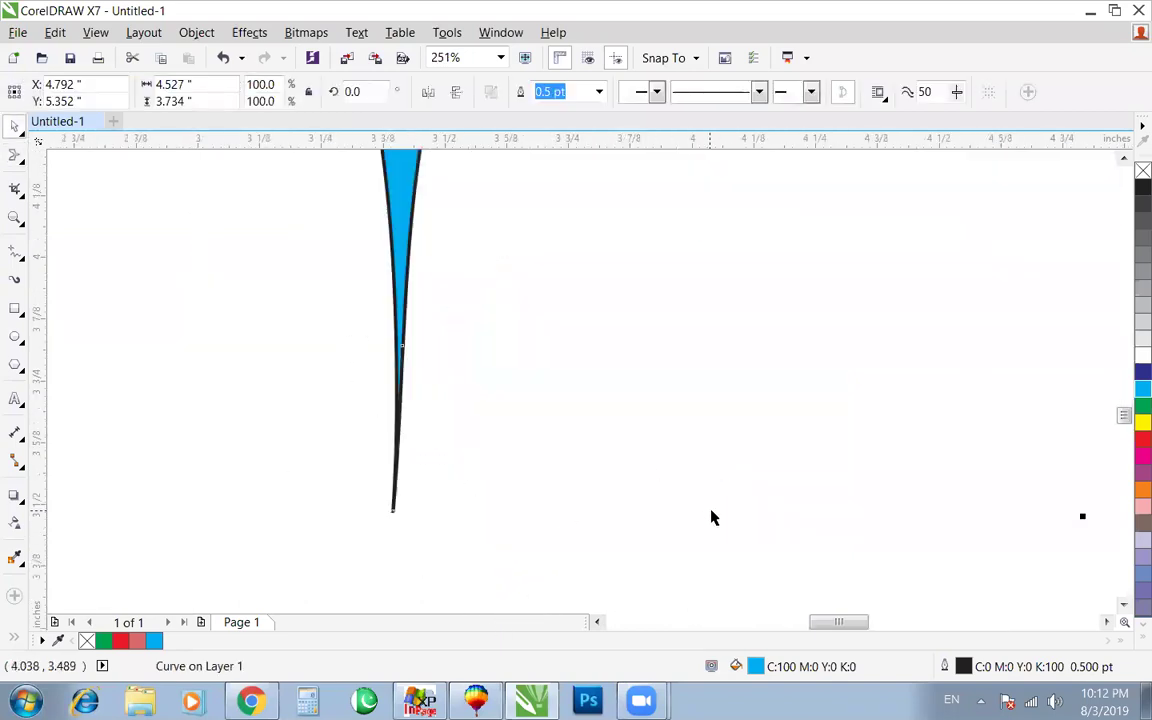
scroll(540, 458, "down", 4)
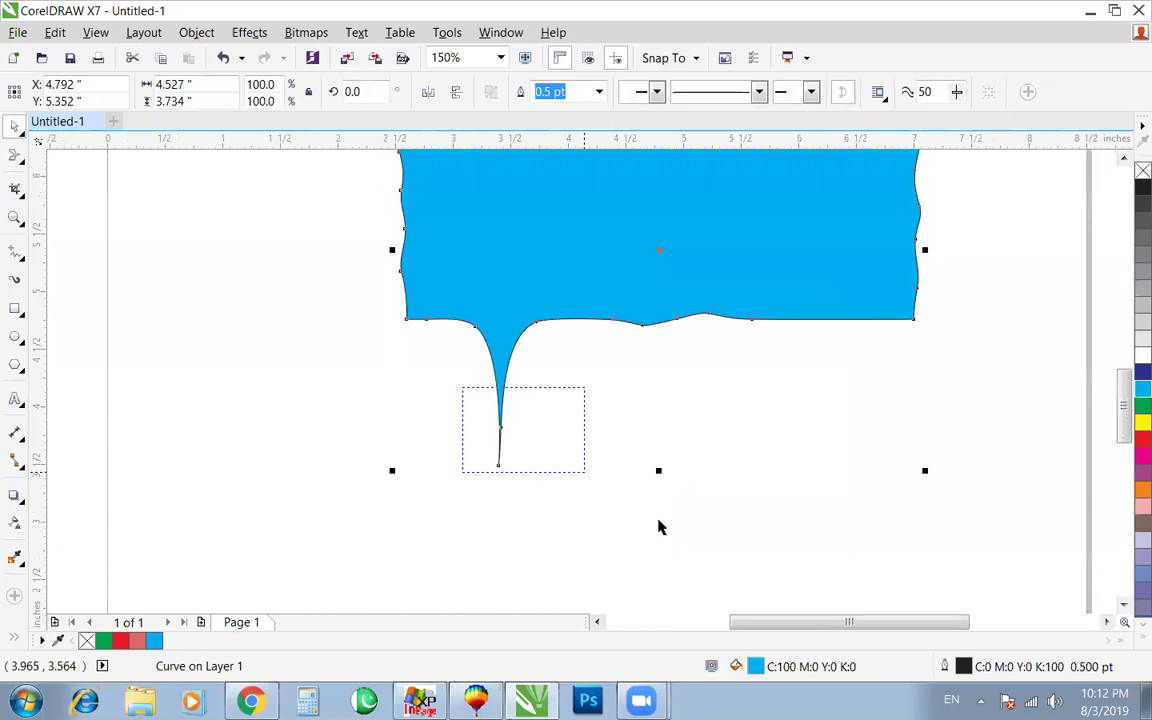
scroll(530, 415, "up", 7)
scroll(674, 468, "down", 9)
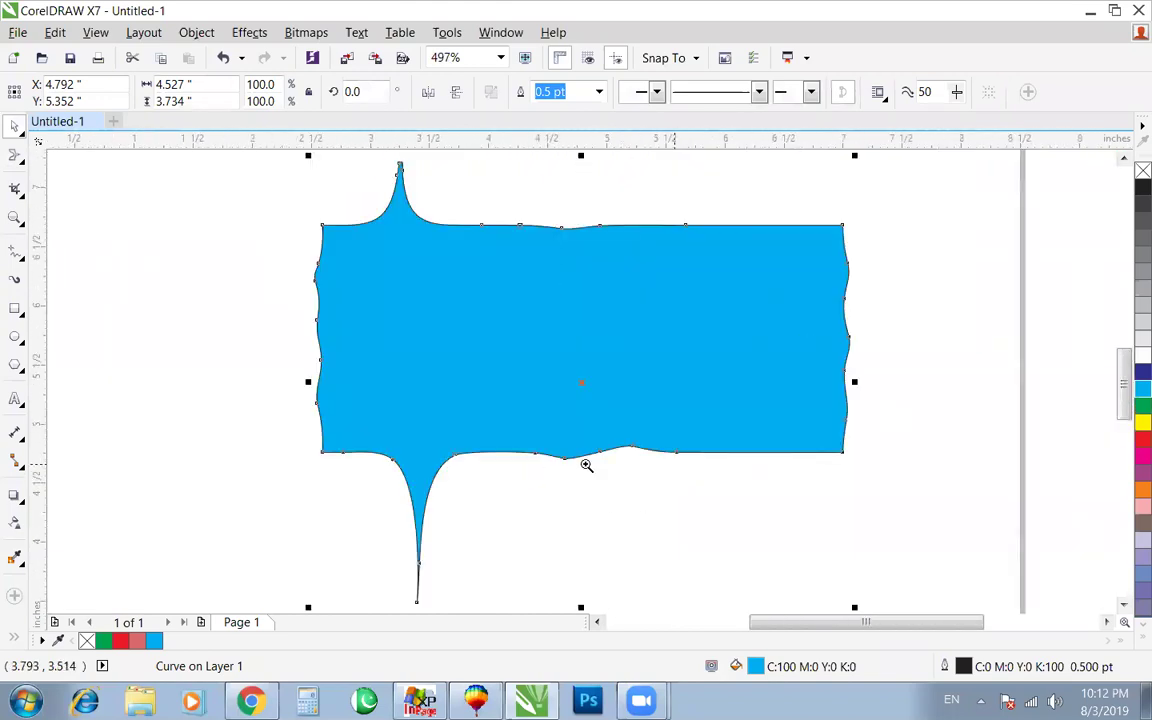
scroll(850, 561, "up", 4)
scroll(1023, 566, "down", 2)
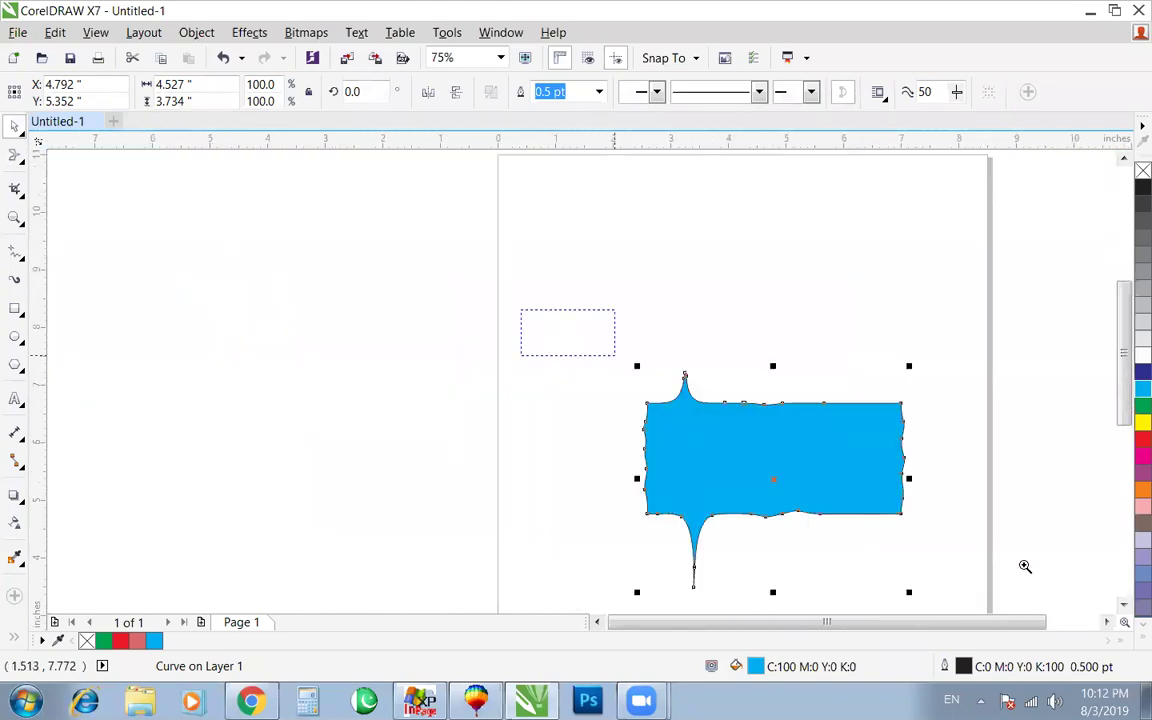
key("Delete")
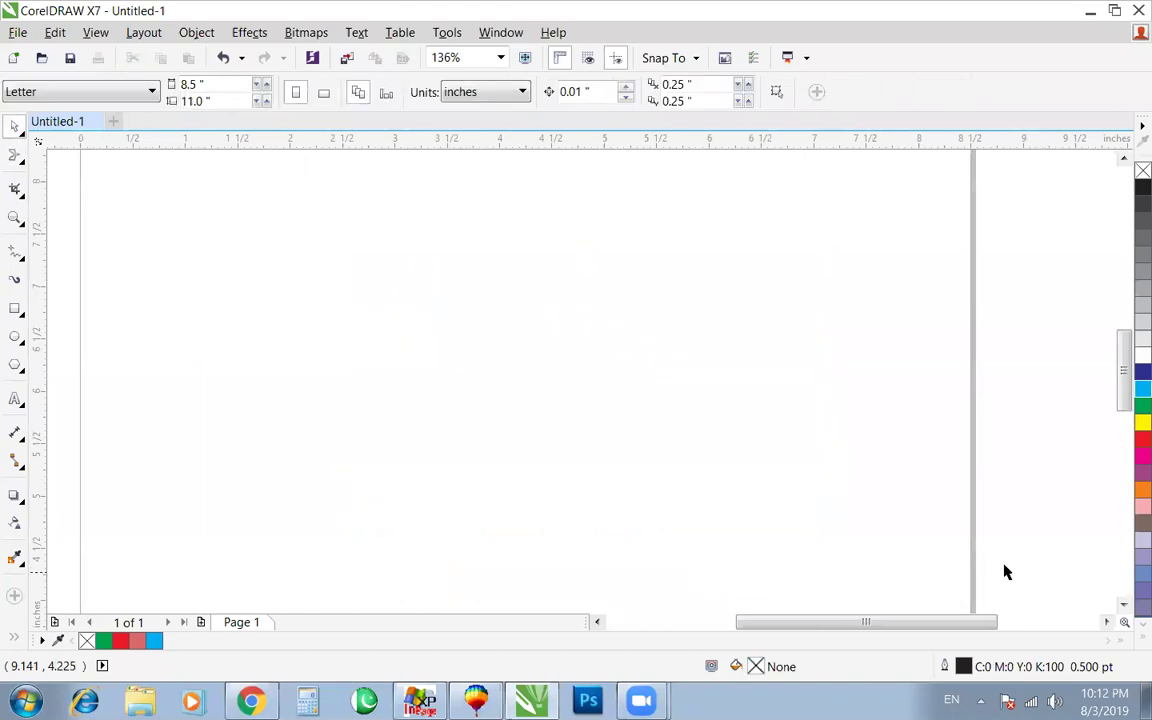
left_click(15, 308)
left_click_drag(304, 264, 587, 413)
key("space")
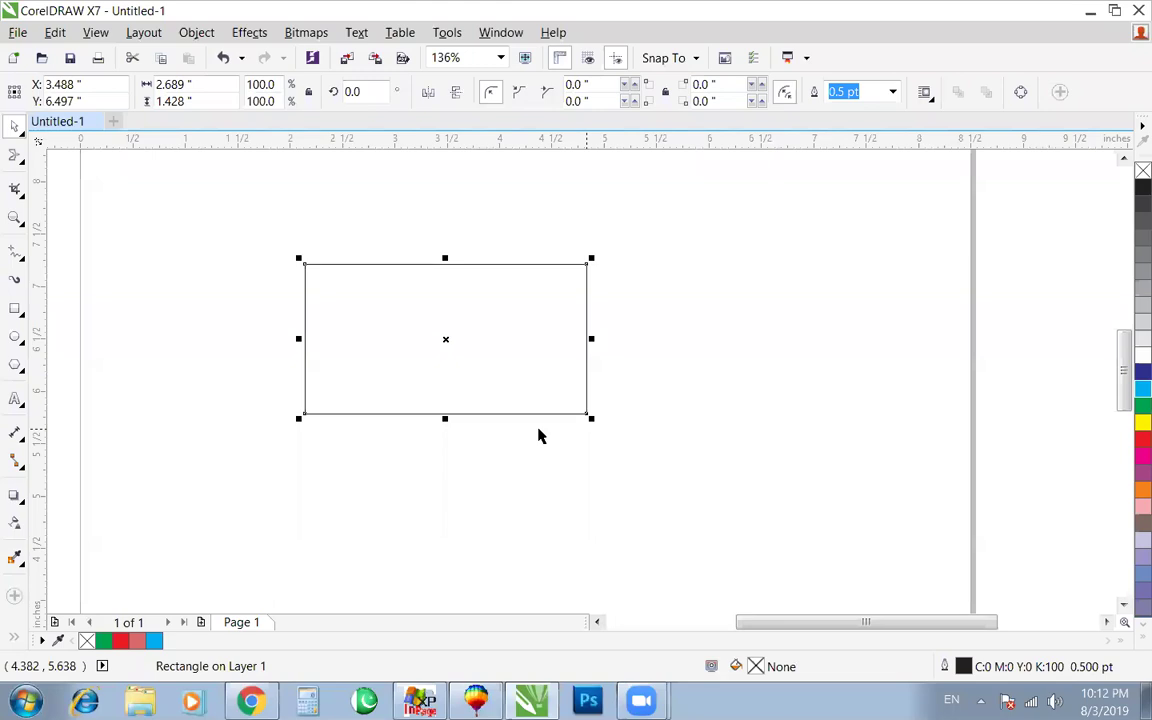
key("shift+F2")
left_click(1143, 390)
key("F3")
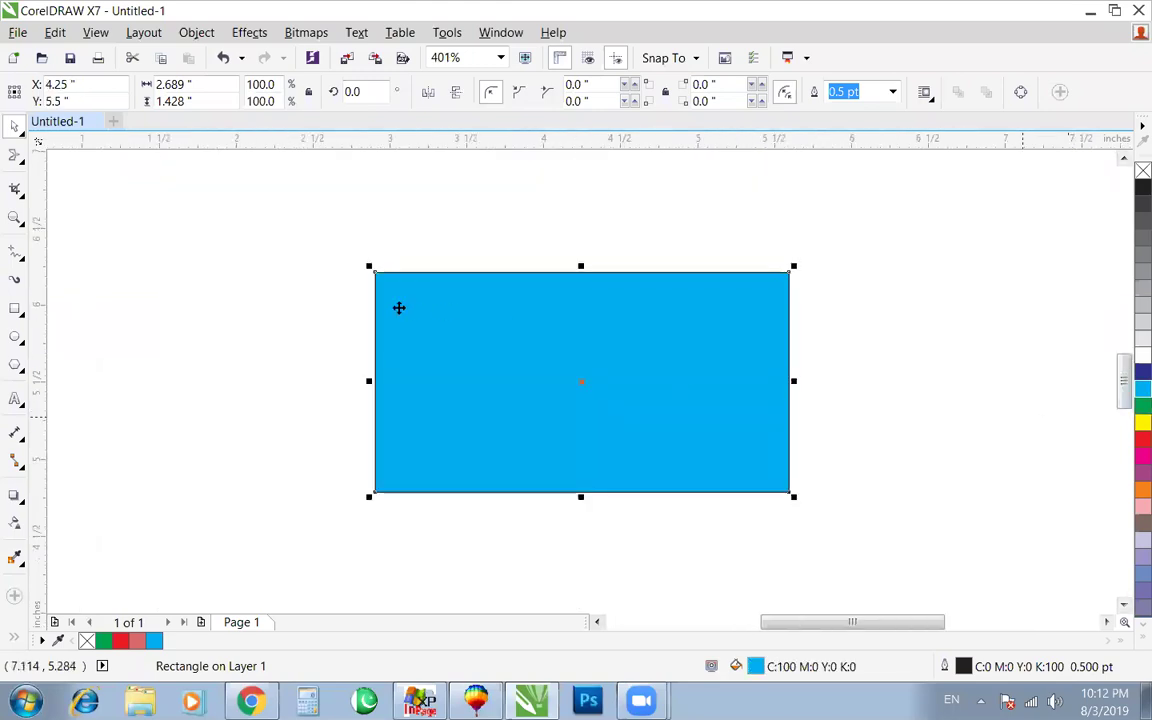
Step: Set the Smear tool's pressure to 70, and smear three pointed notches down into the rectangle's upper edge
left_click(15, 155)
left_click(52, 181)
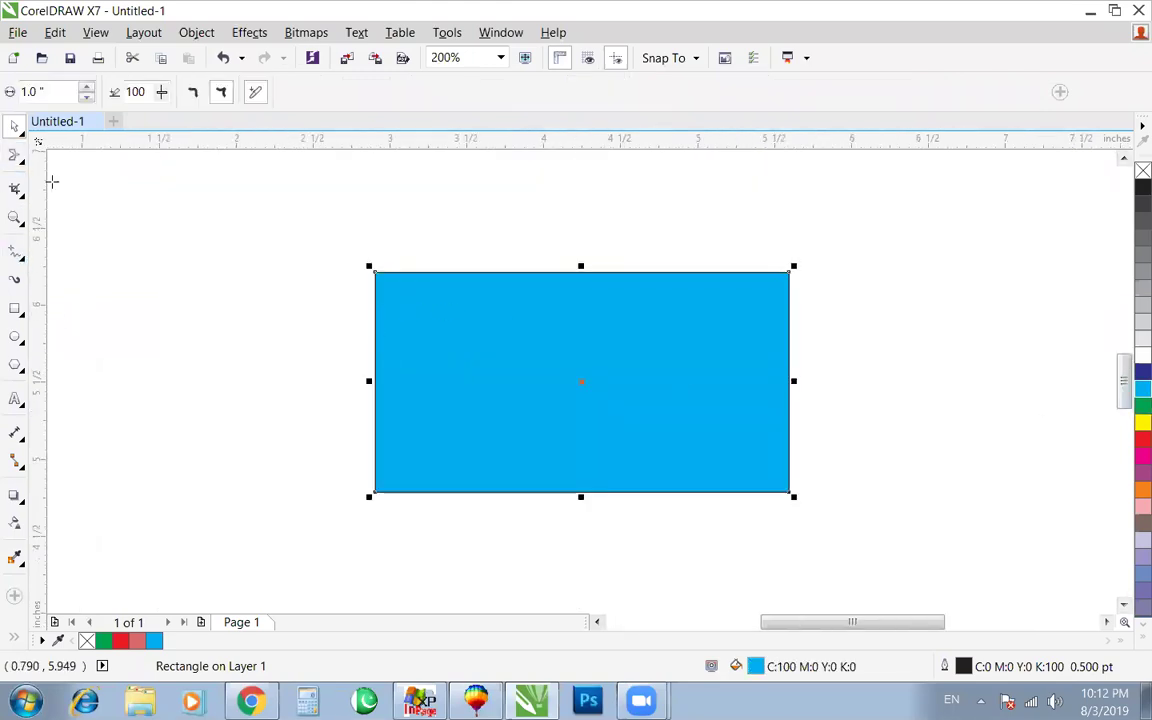
double_click(135, 91)
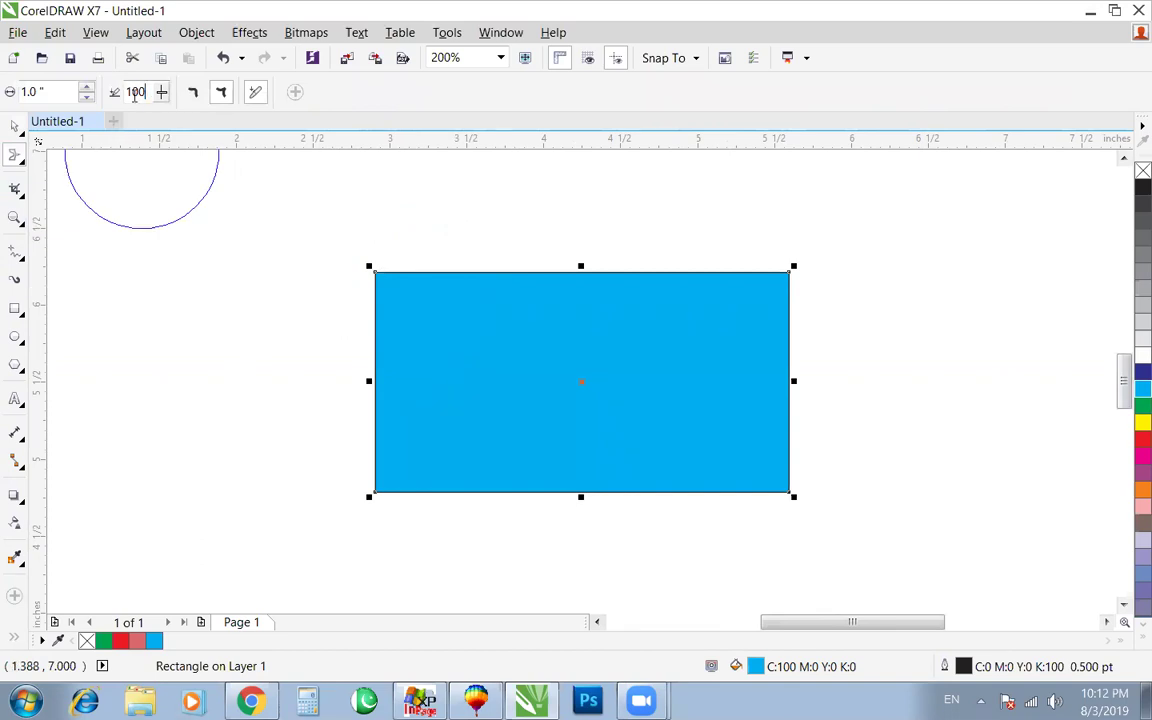
type("70")
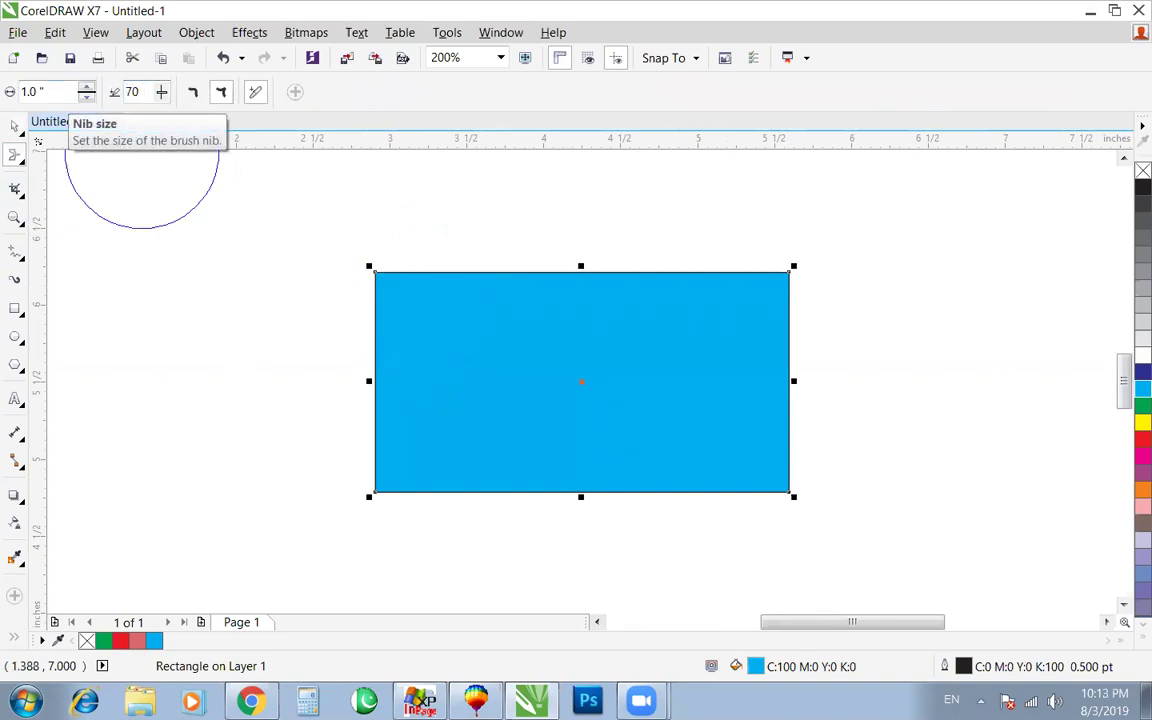
mouse_move(593, 283)
left_mouse_down()
mouse_move(584, 262)
mouse_move(568, 440)
left_mouse_up()
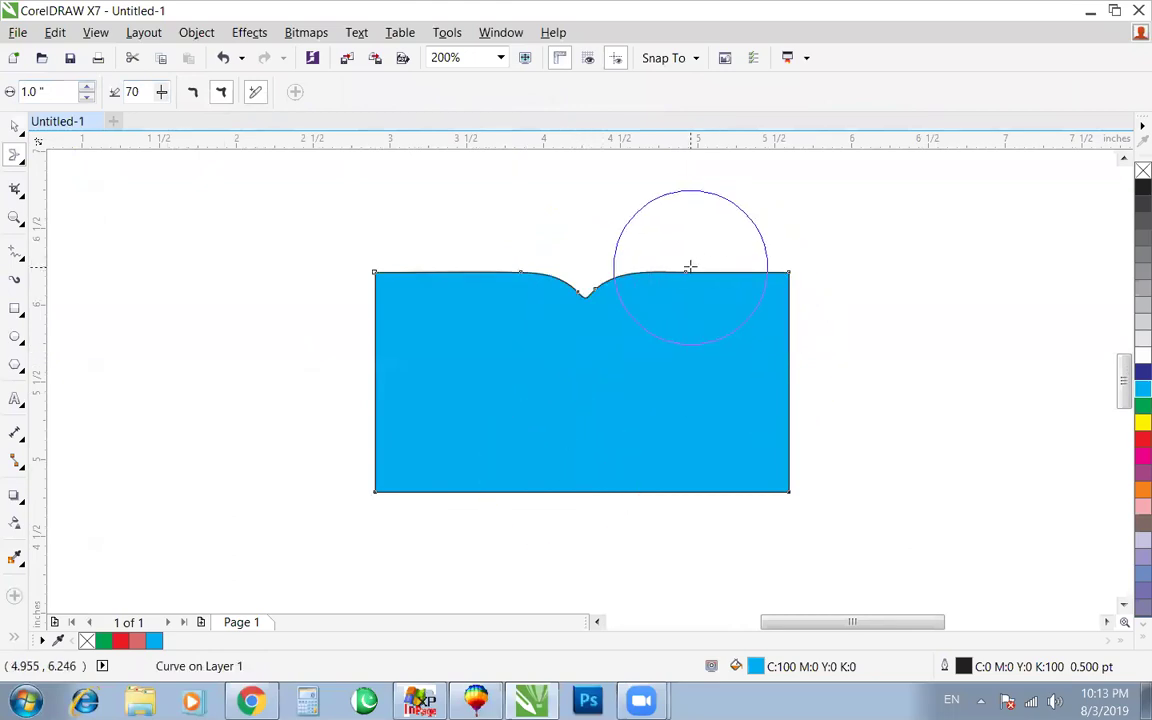
left_click_drag(684, 268, 690, 442)
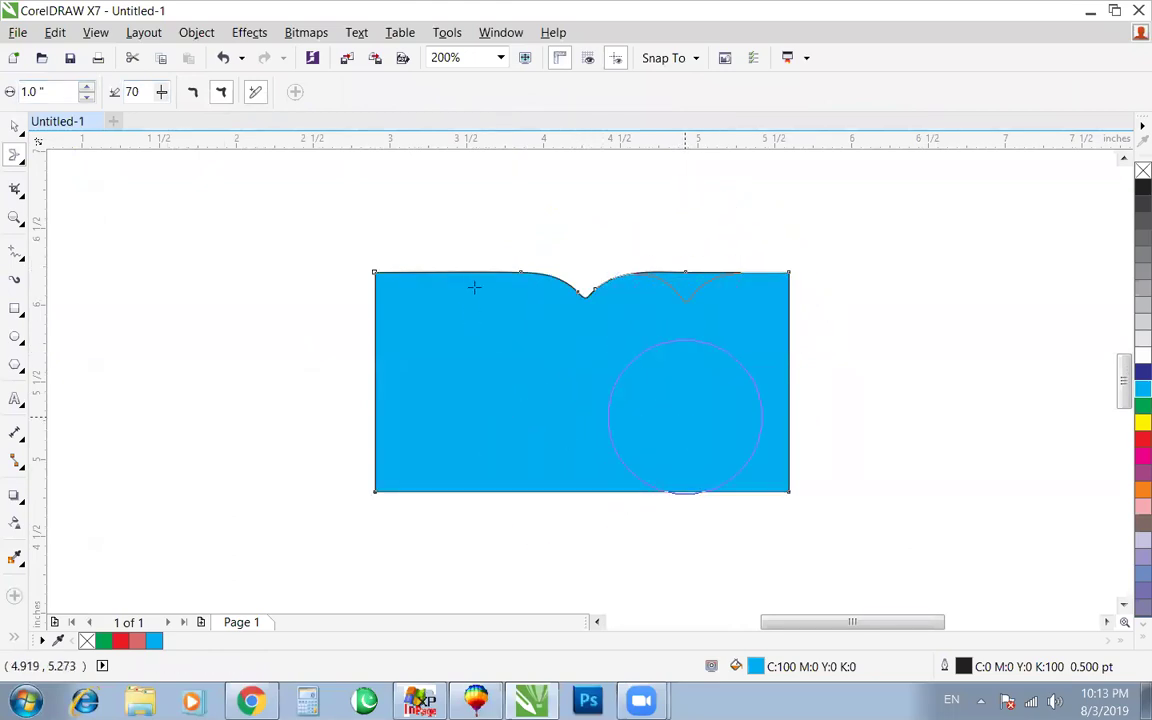
mouse_move(447, 289)
left_mouse_down()
mouse_move(445, 393)
mouse_move(486, 424)
left_mouse_up()
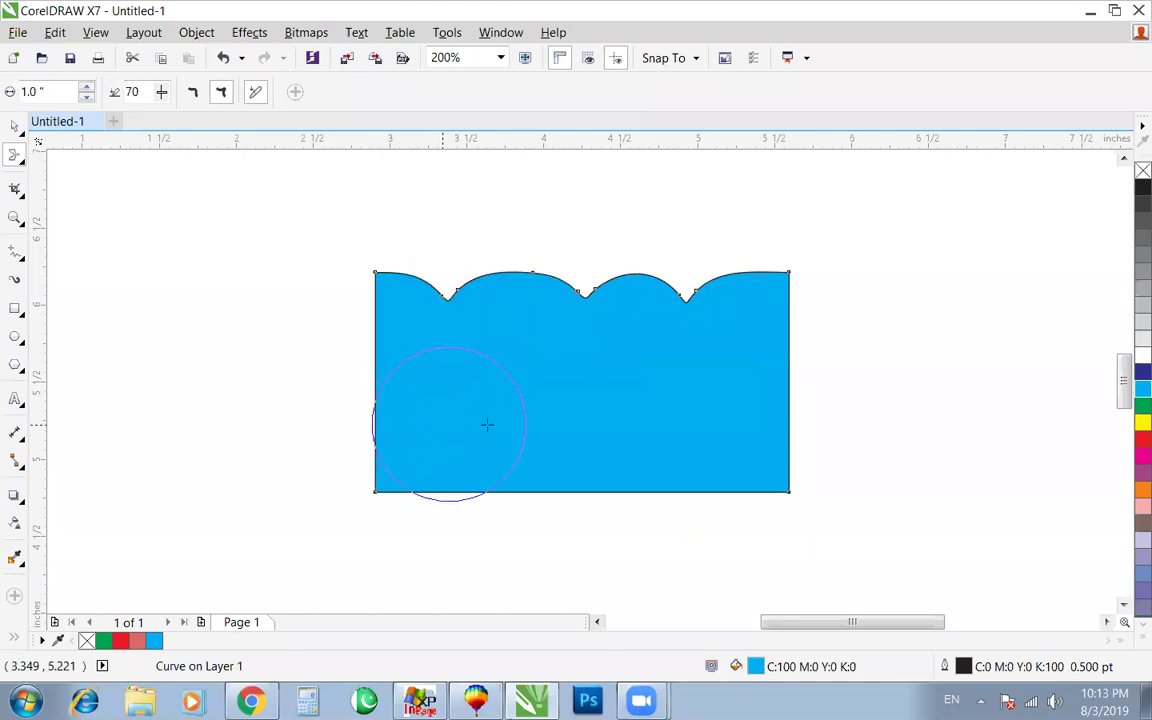
Step: Smear one notch inward on each side edge and two notches up into the lower edge at pressure 70
left_click_drag(791, 370, 541, 364)
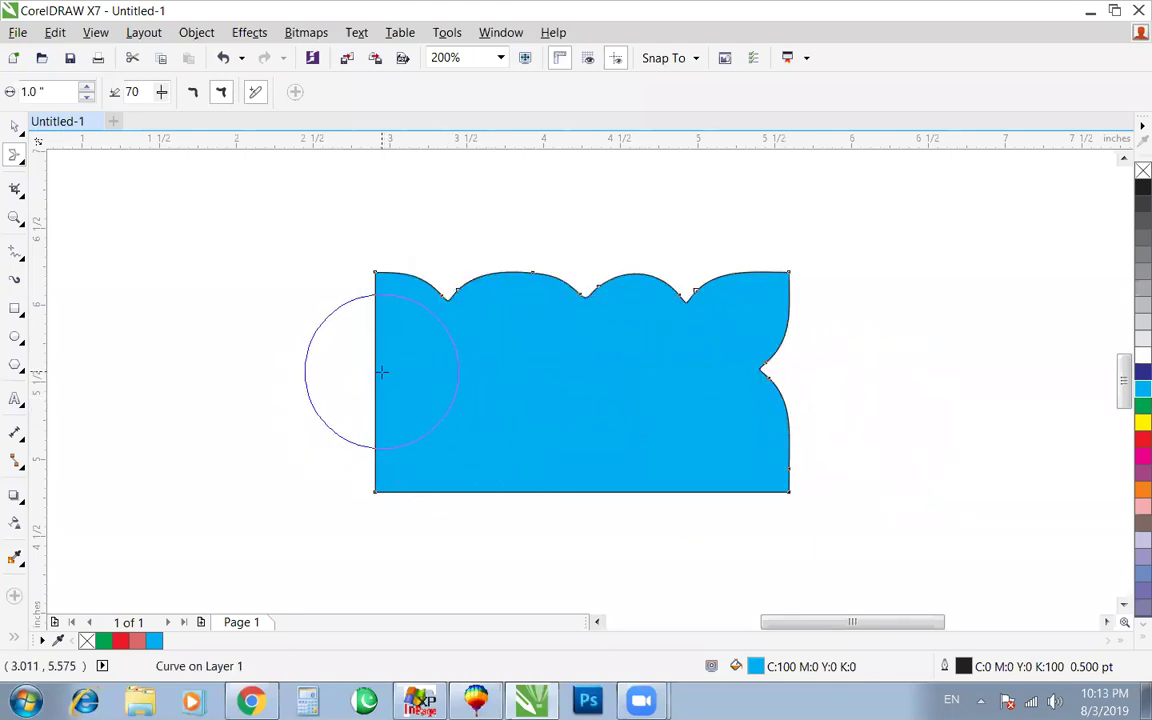
left_click_drag(375, 378, 524, 382)
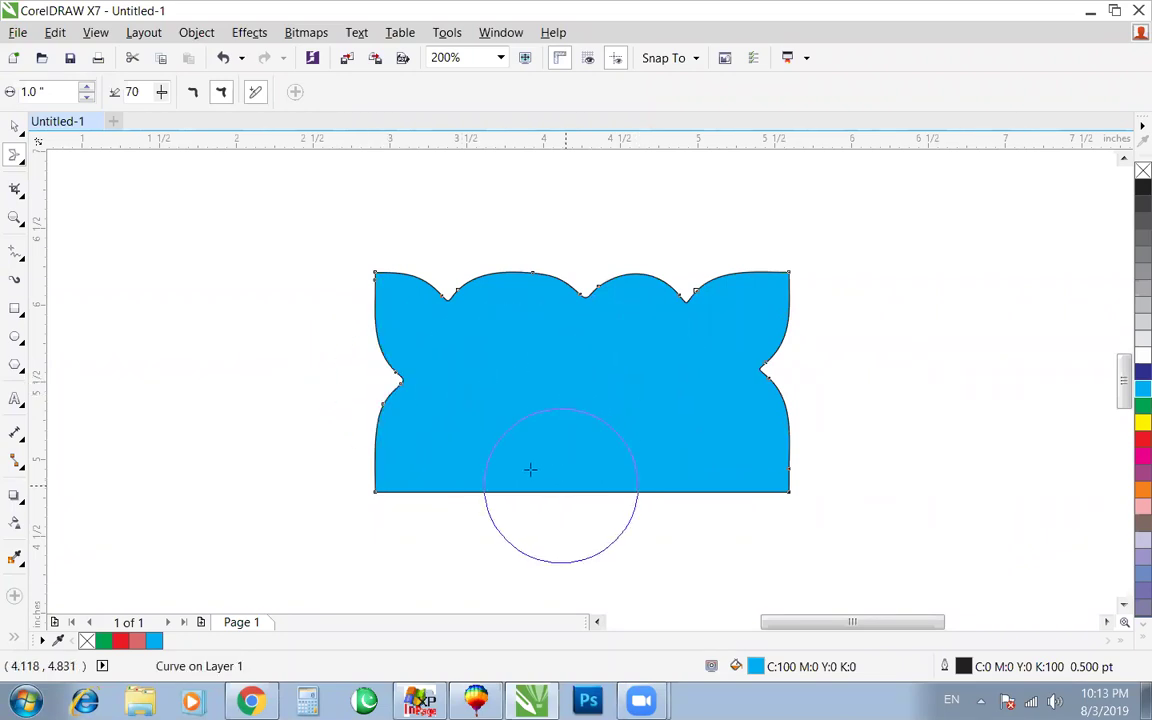
left_click_drag(529, 492, 530, 437)
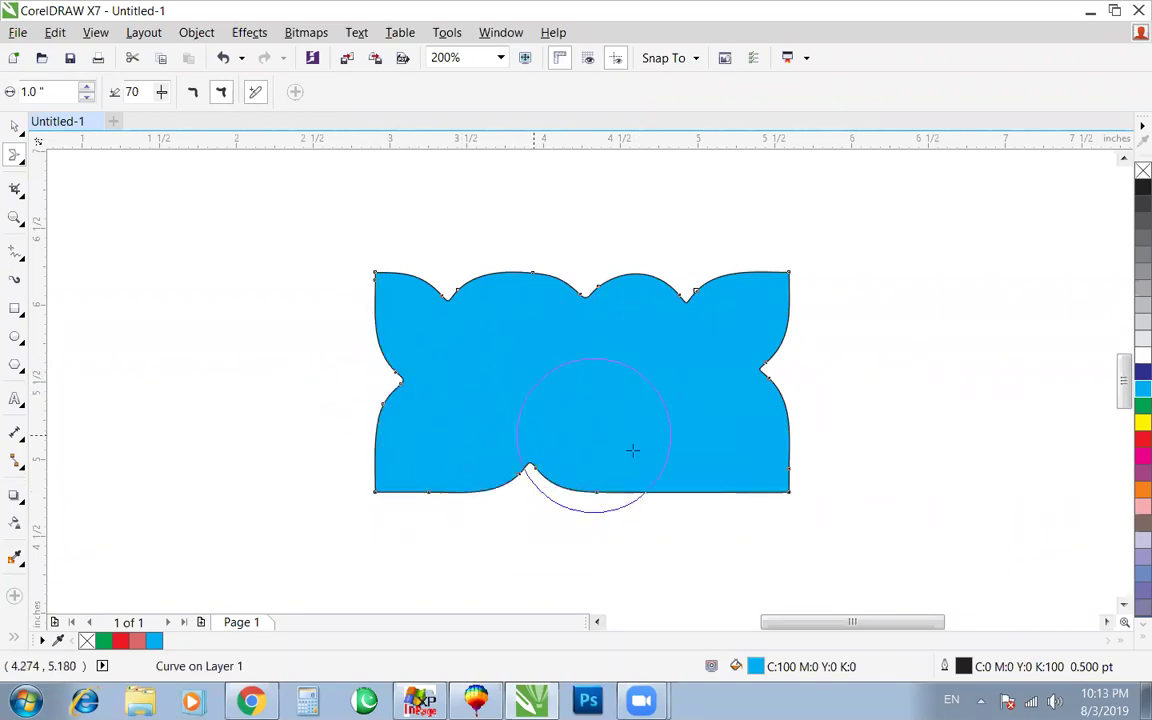
left_click_drag(679, 493, 684, 424)
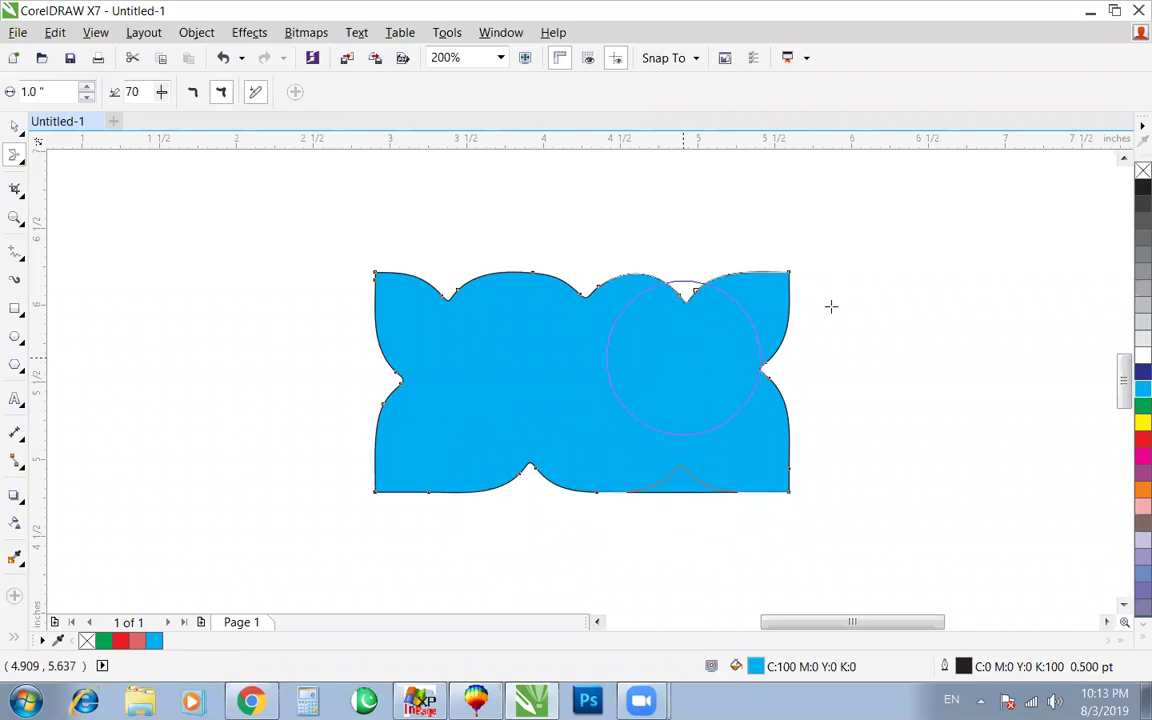
key("space")
left_click(924, 306)
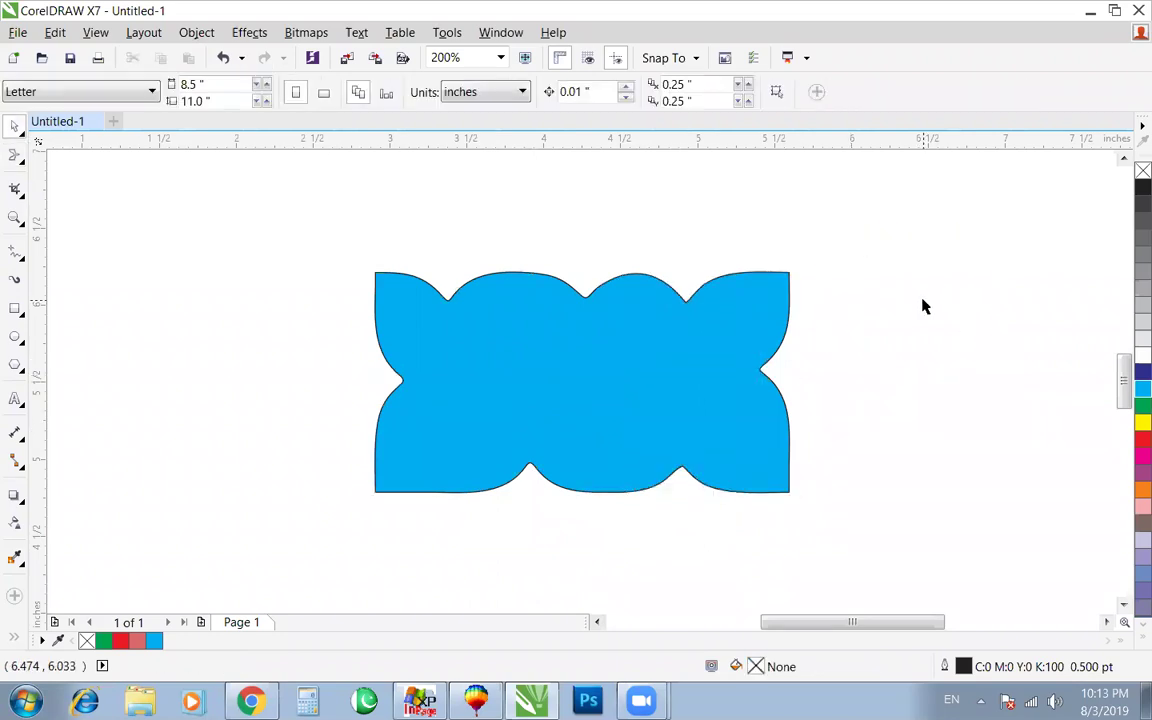
left_click(716, 396)
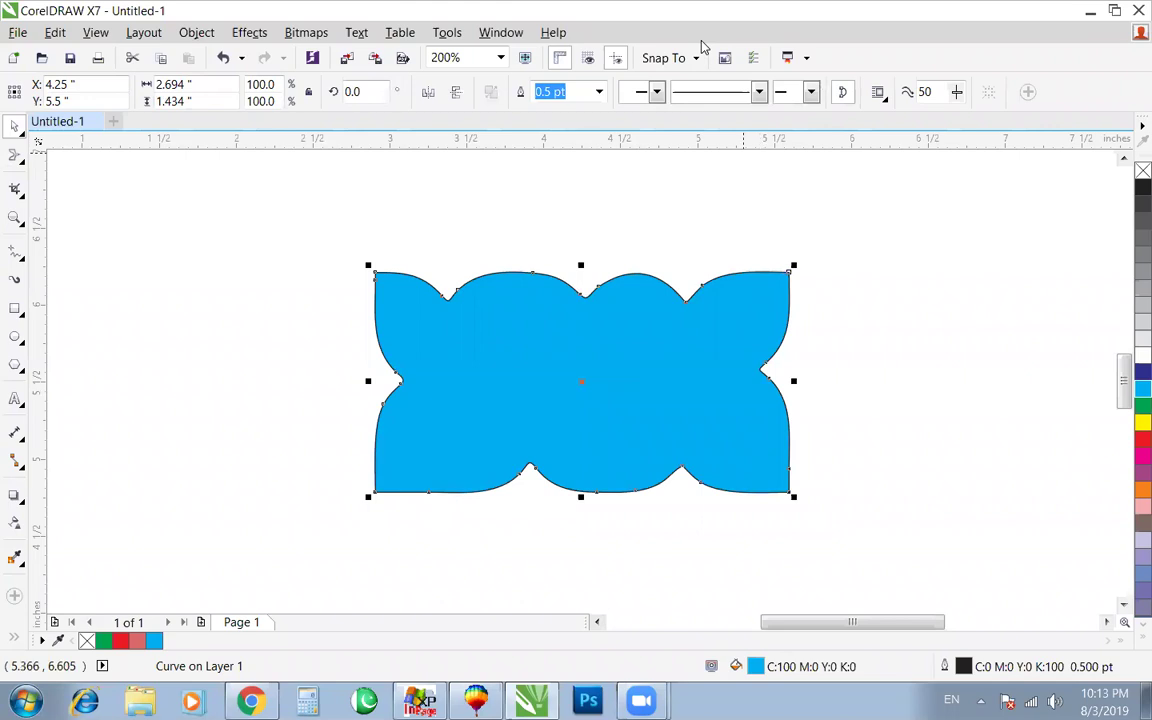
left_click(656, 665)
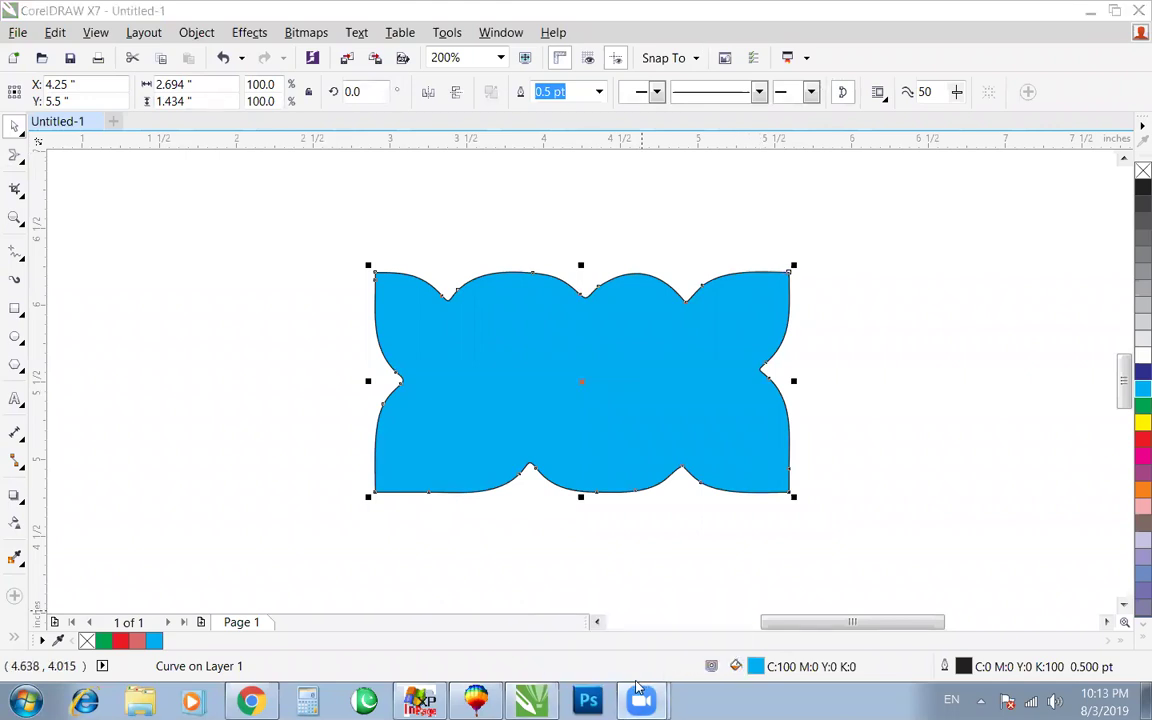
mouse_move(640, 695)
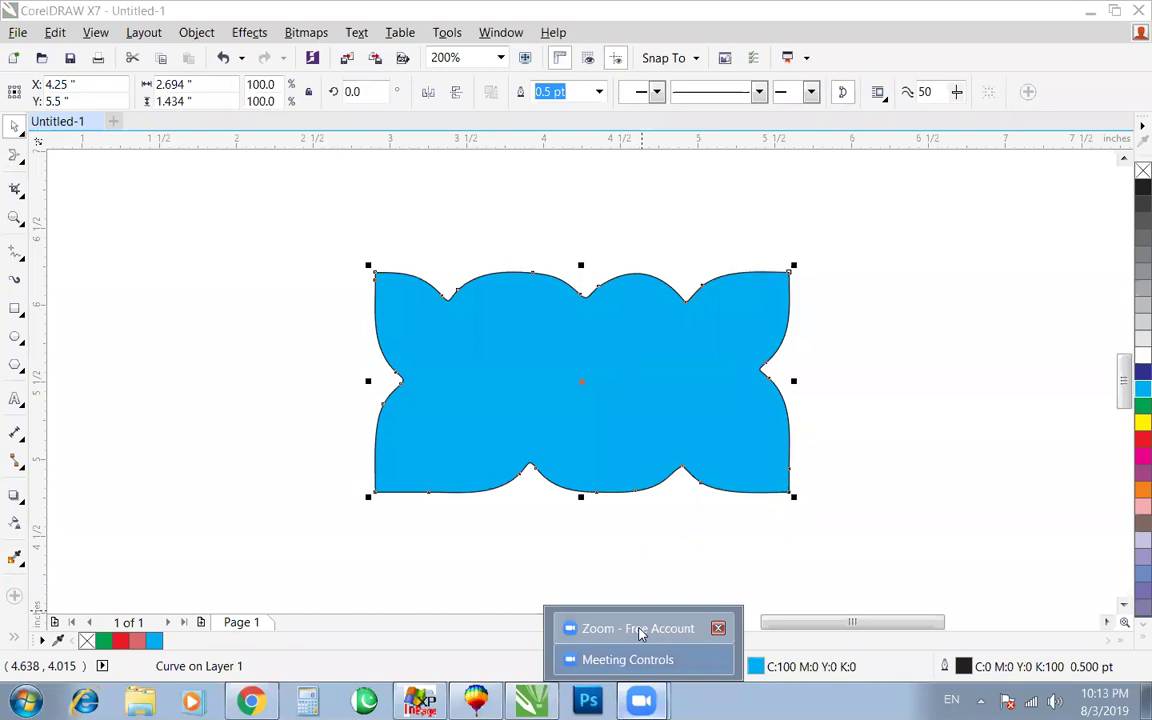
left_click(640, 630)
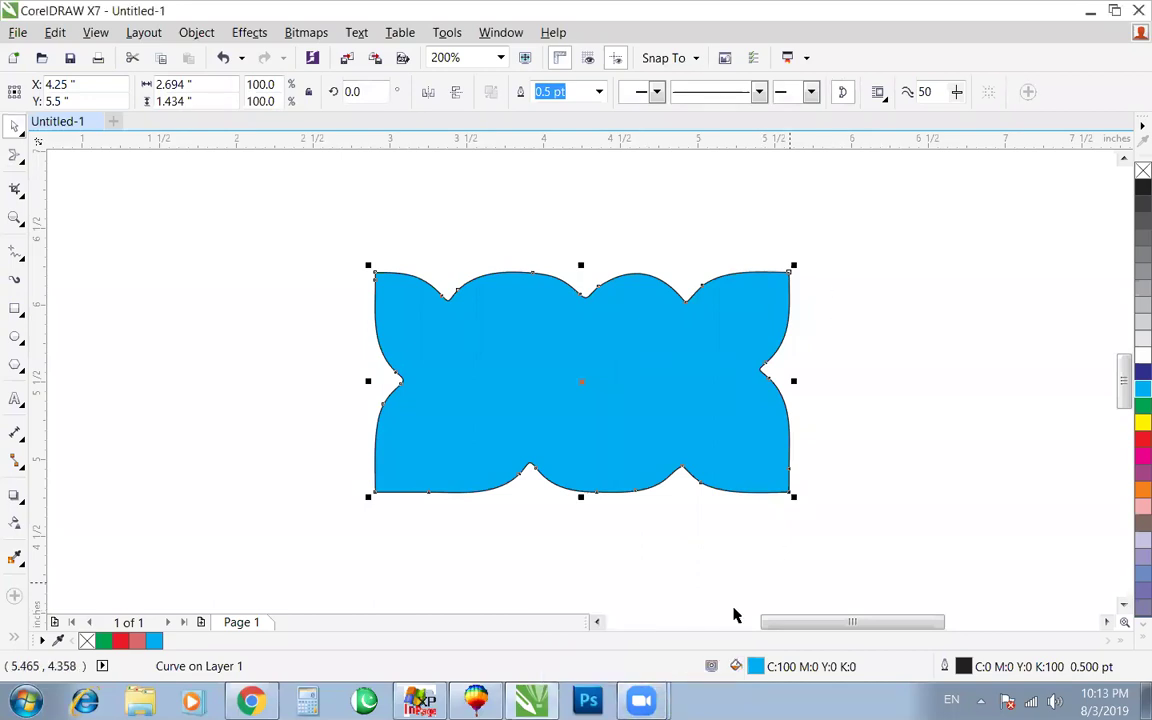
mouse_move(640, 700)
left_click(697, 652)
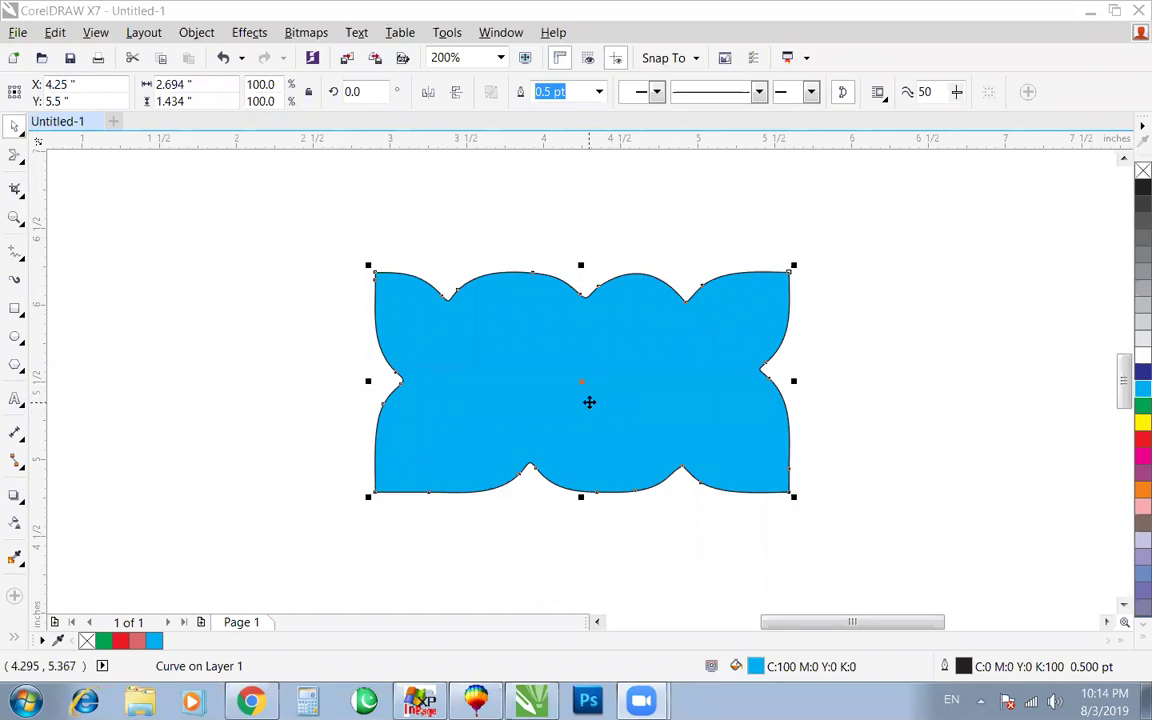
Step: Replace the notched shape with a cyan-filled rectangle about 2.32 by 1.14 inches that has no outline
left_click(598, 424)
key("Delete")
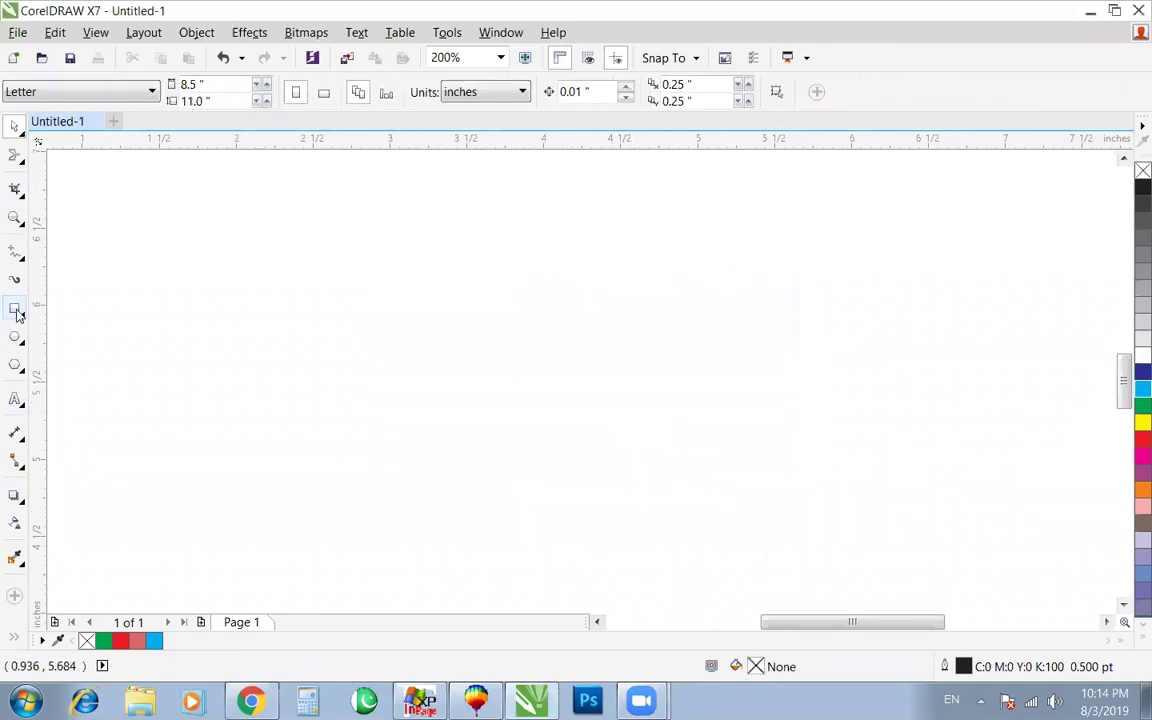
left_click(14, 308)
left_click_drag(289, 315, 646, 491)
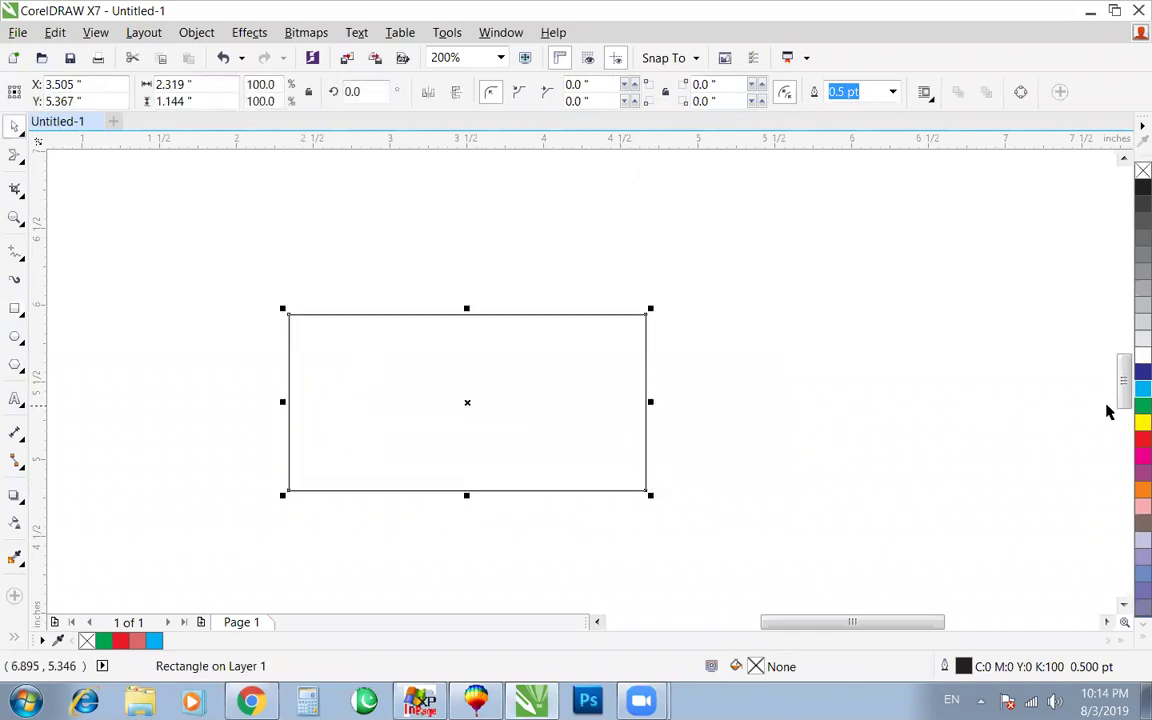
left_click(1143, 389)
right_click(1143, 171)
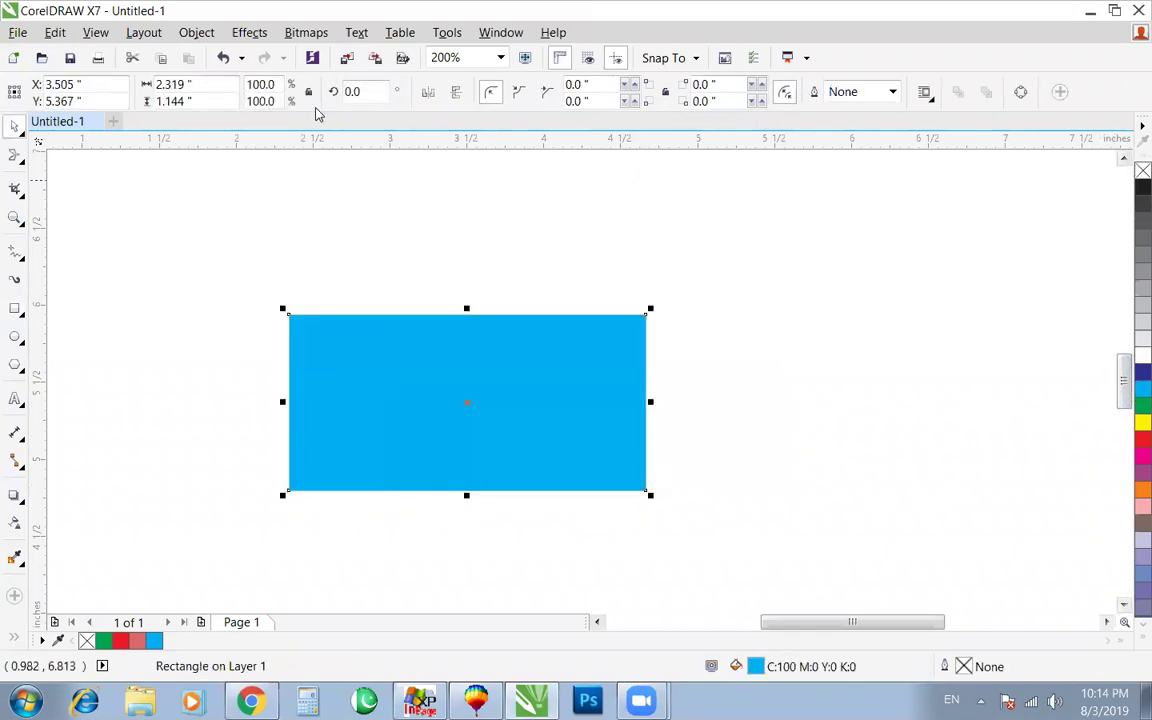
Step: Draw a horizontal straight line about 4.18 inches long and centre it on the cyan rectangle both ways
left_click(15, 250)
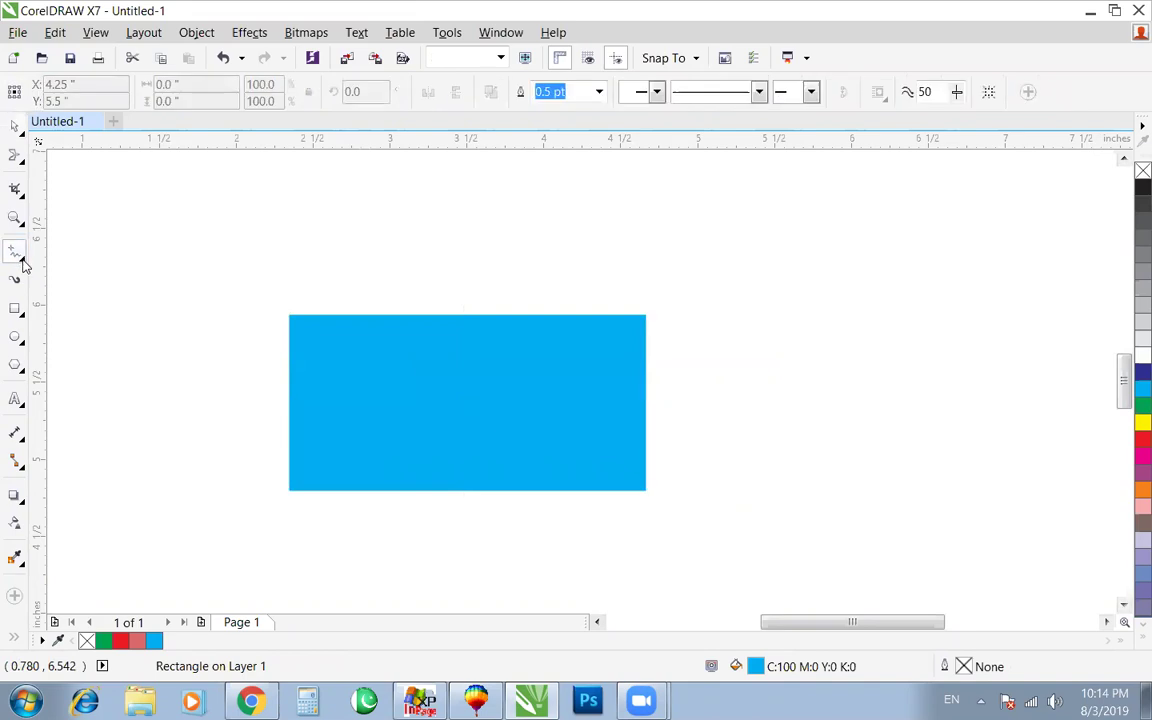
left_click(22, 257)
left_click(69, 267)
left_click_drag(197, 381, 846, 450)
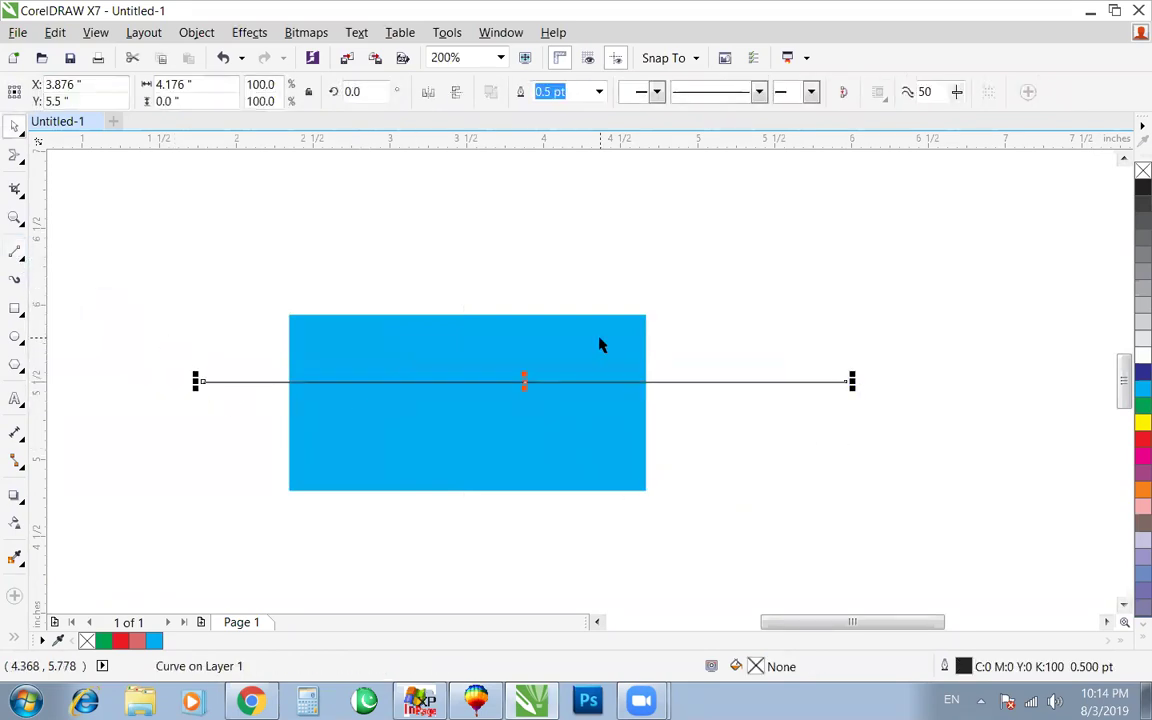
key("ctrl+a")
key("e")
key("c")
left_click(621, 295)
Step: Add a copy of the centre line rotated 90 degrees to form a cross over the rectangle
left_click(689, 402)
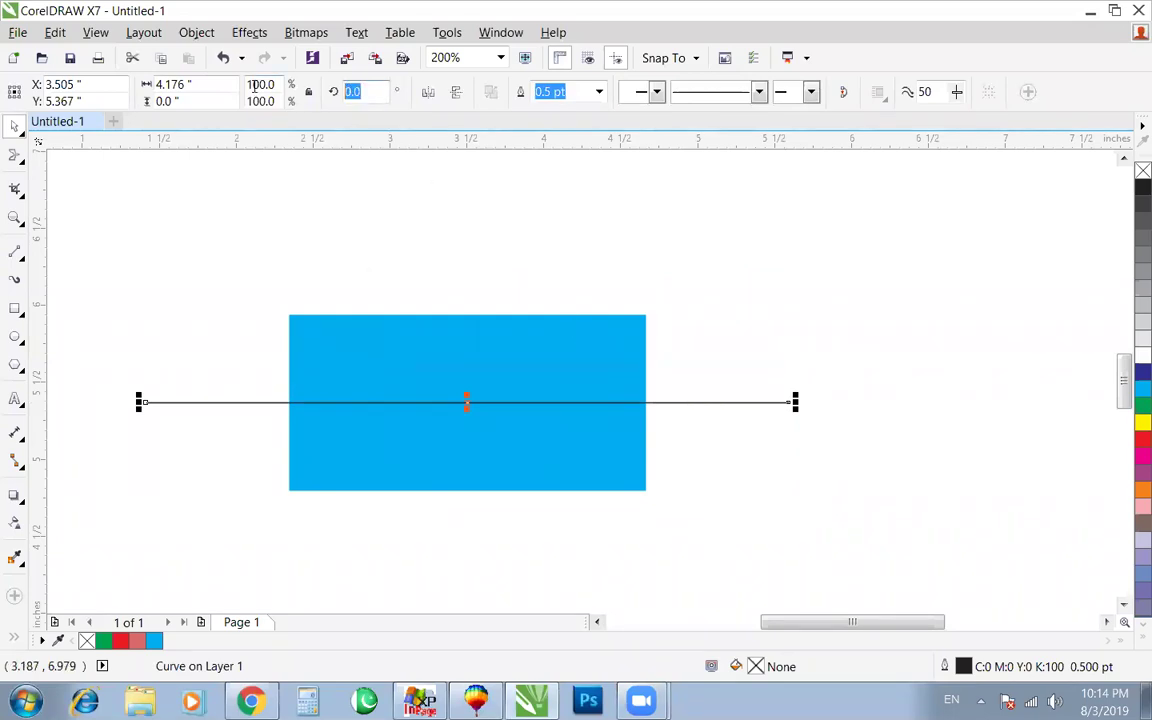
type("90")
key("Return")
Step: Shorten the vertical and horizontal centre lines evenly about their centre so they extend only slightly beyond the rectangle's edges
key("F3")
left_click_drag(531, 226, 526, 392)
key("ctrl+z")
left_click_drag(533, 226, 543, 314)
left_click(686, 392)
left_click_drag(686, 392, 631, 408)
key("shift+F4")
key("F4")
key("Escape")
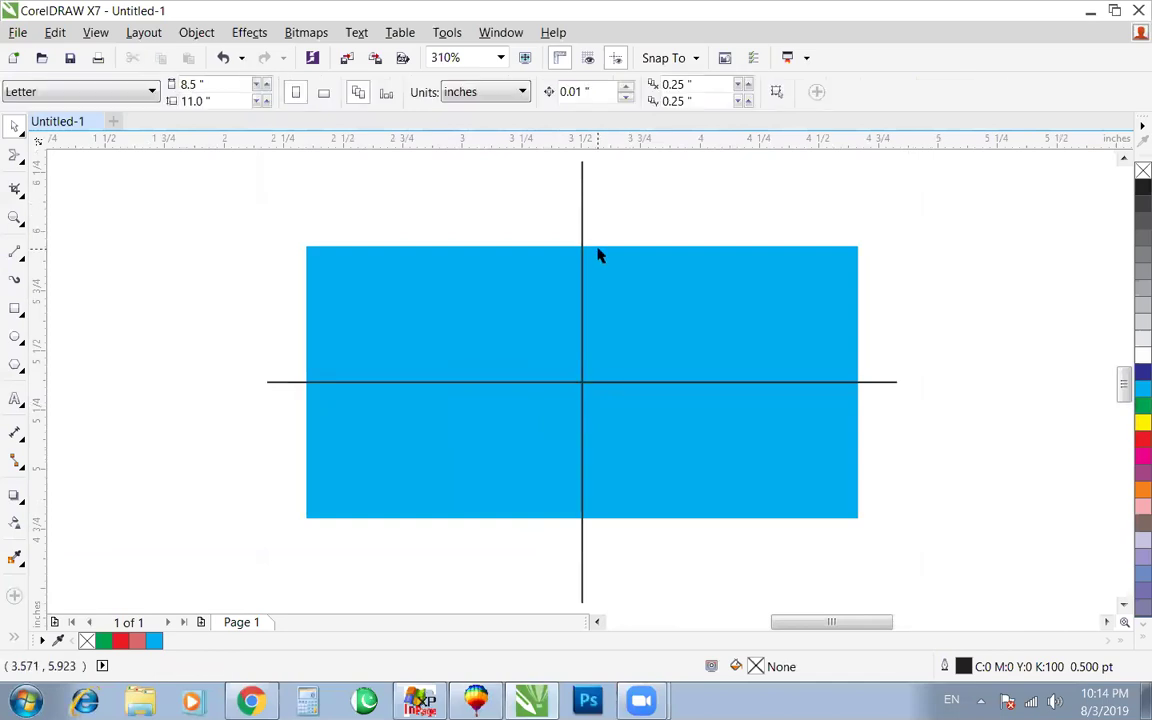
Step: Smear the middle of each of the cyan rectangle's four sides outwards into a point, following the centre guide lines
left_click(598, 255)
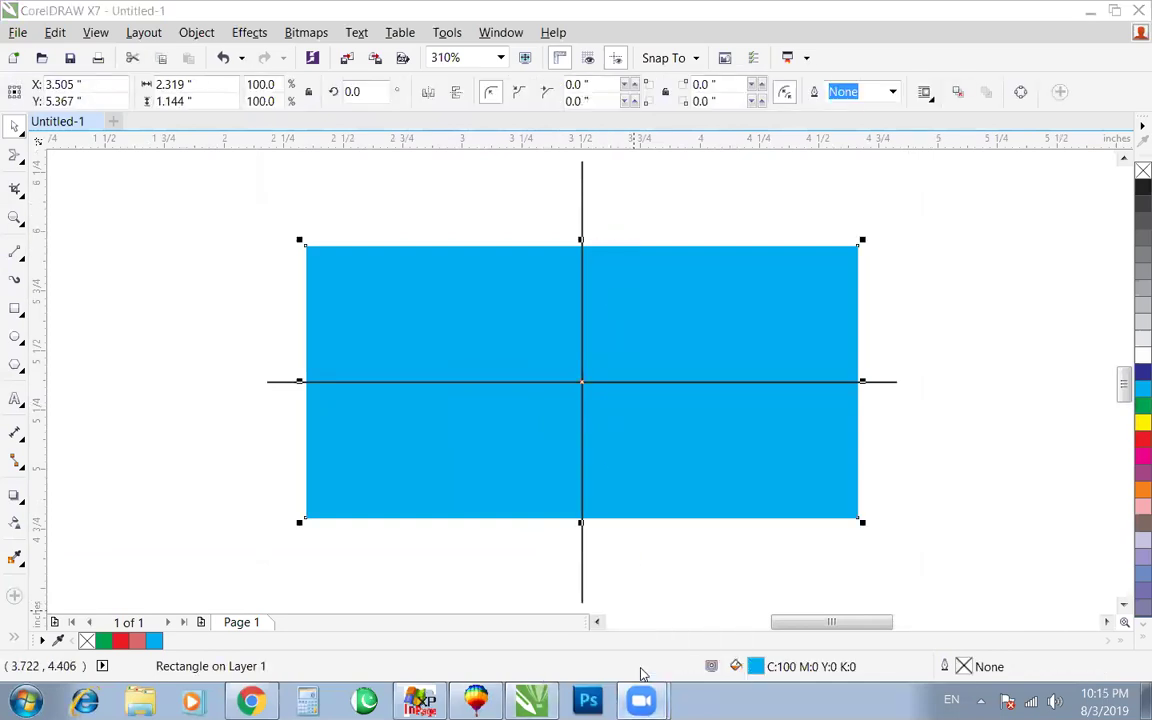
left_click(547, 274)
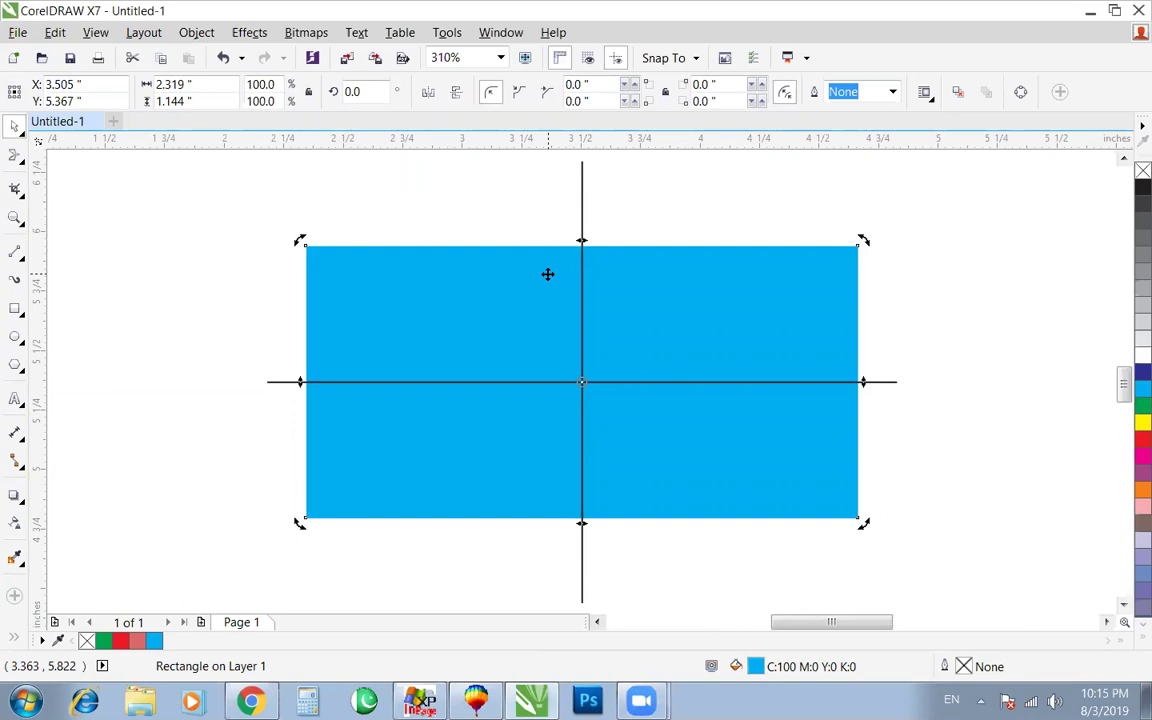
left_click(14, 155)
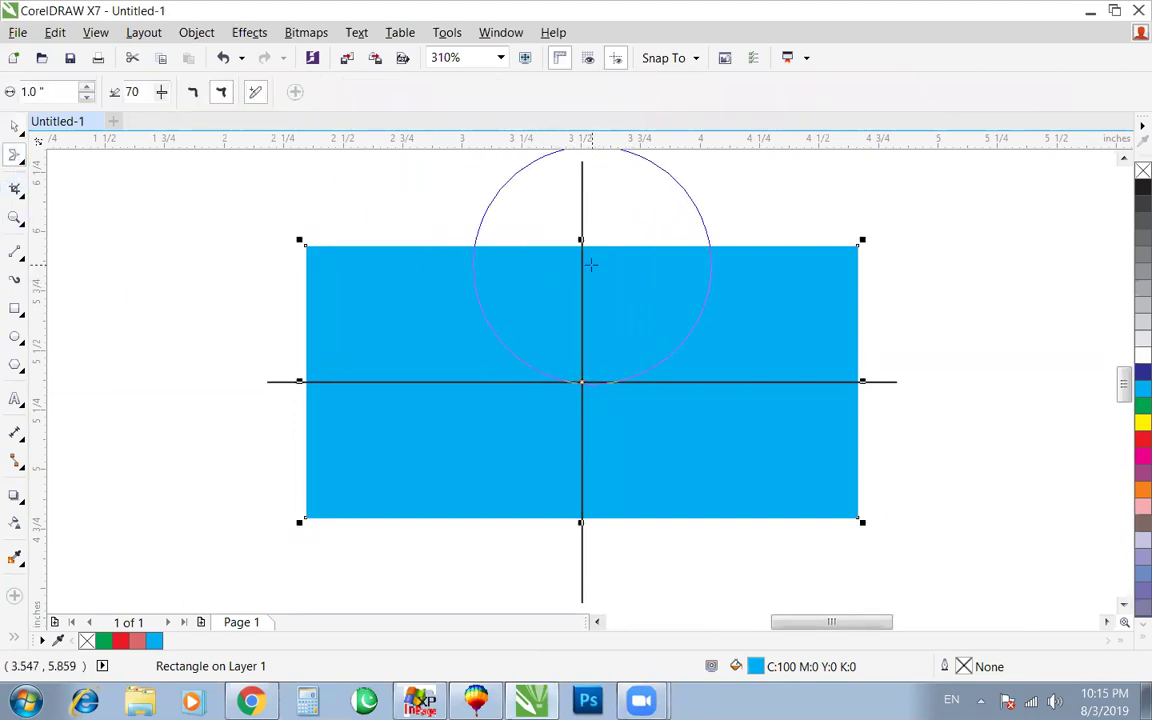
left_click_drag(581, 152, 582, 149)
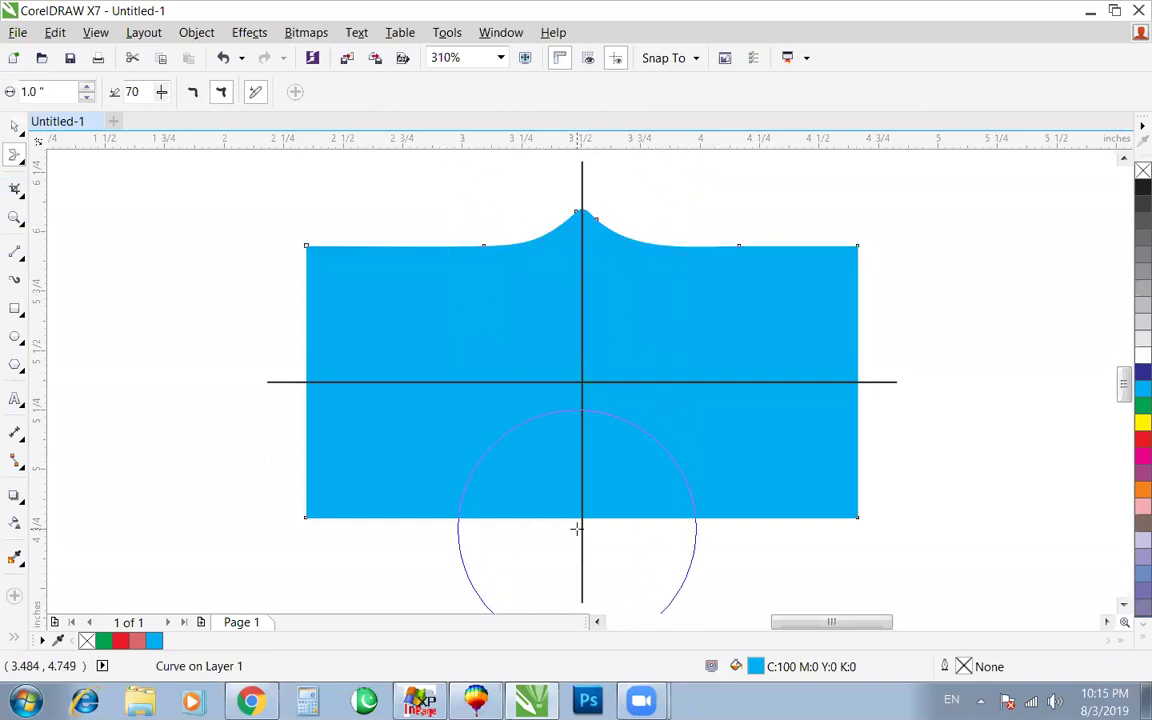
left_click_drag(580, 531, 580, 636)
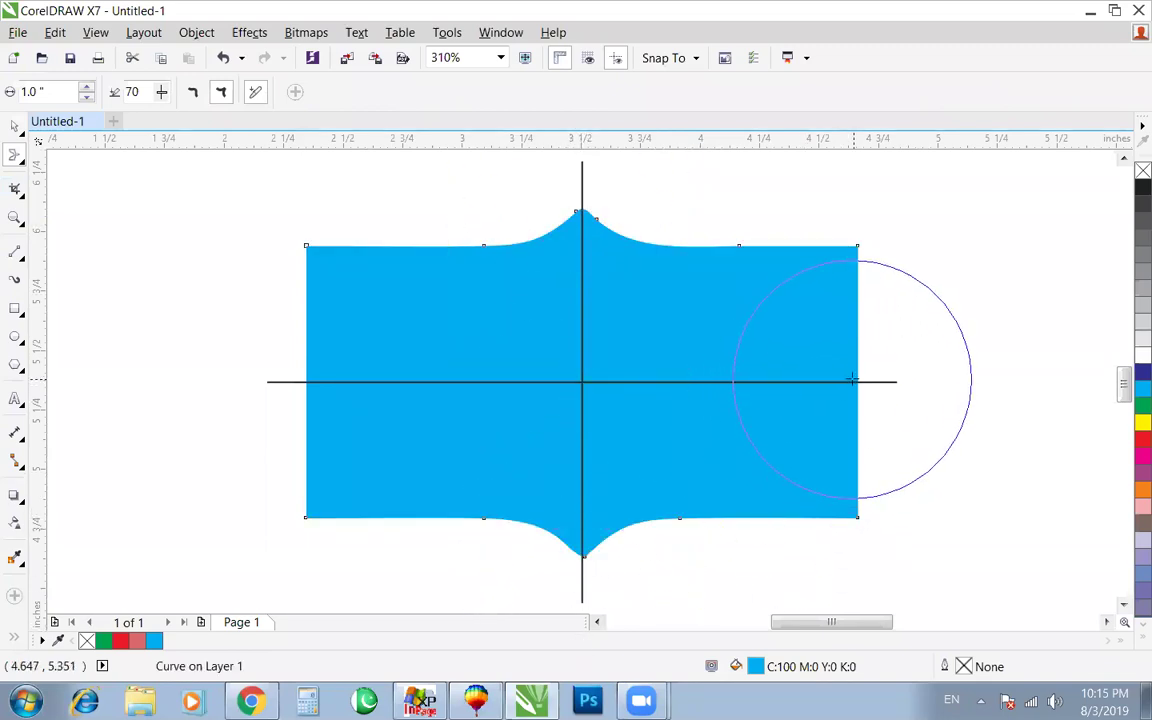
left_click_drag(854, 382, 974, 384)
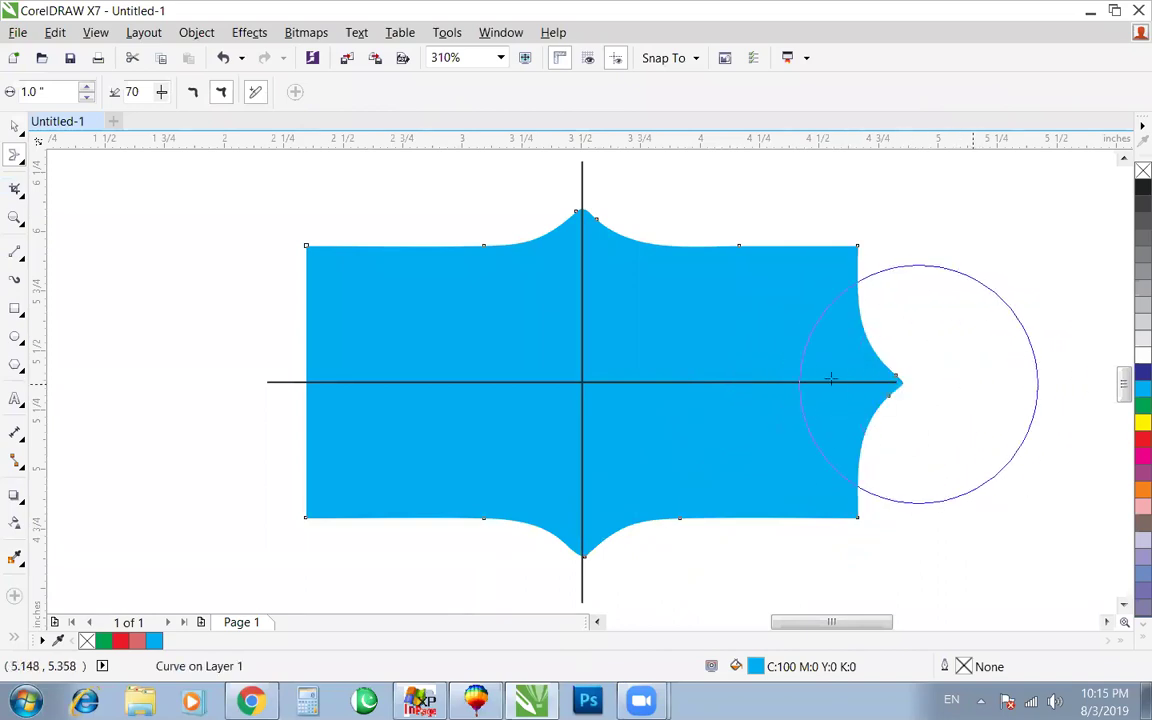
left_click_drag(228, 381, 134, 380)
Step: Delete the vertical centre line and leave the horizontal line on the smeared shape
key("space")
scroll(627, 424, "down", 4)
left_click_drag(533, 246, 671, 518)
key("Delete")
key("ctrl+z")
key("z")
left_click_drag(336, 279, 874, 504)
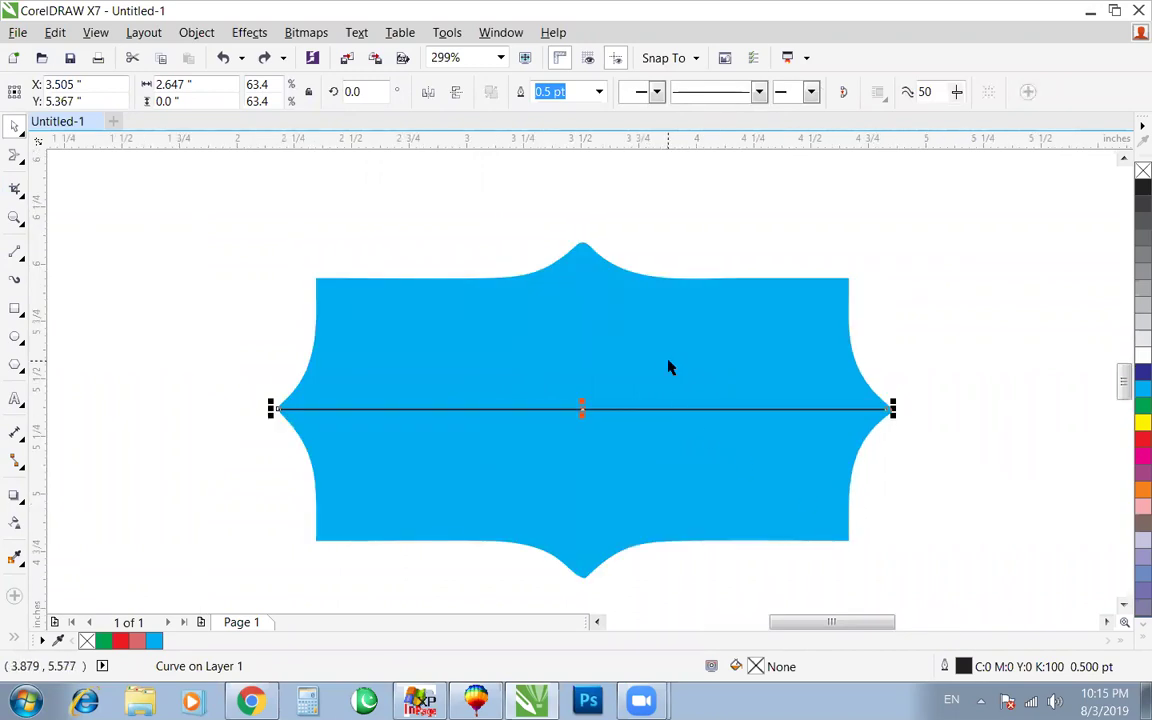
Step: Smear two extra peaks into the shape's upper edge on each side of the central point
key("t")
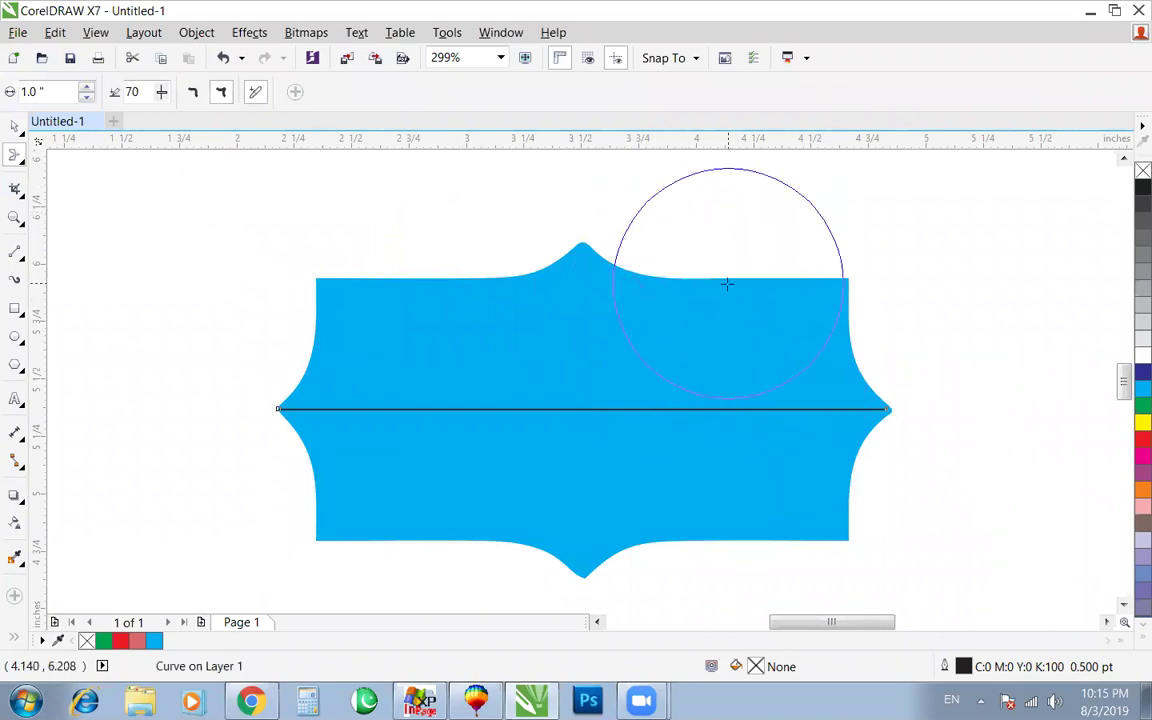
left_click(729, 245)
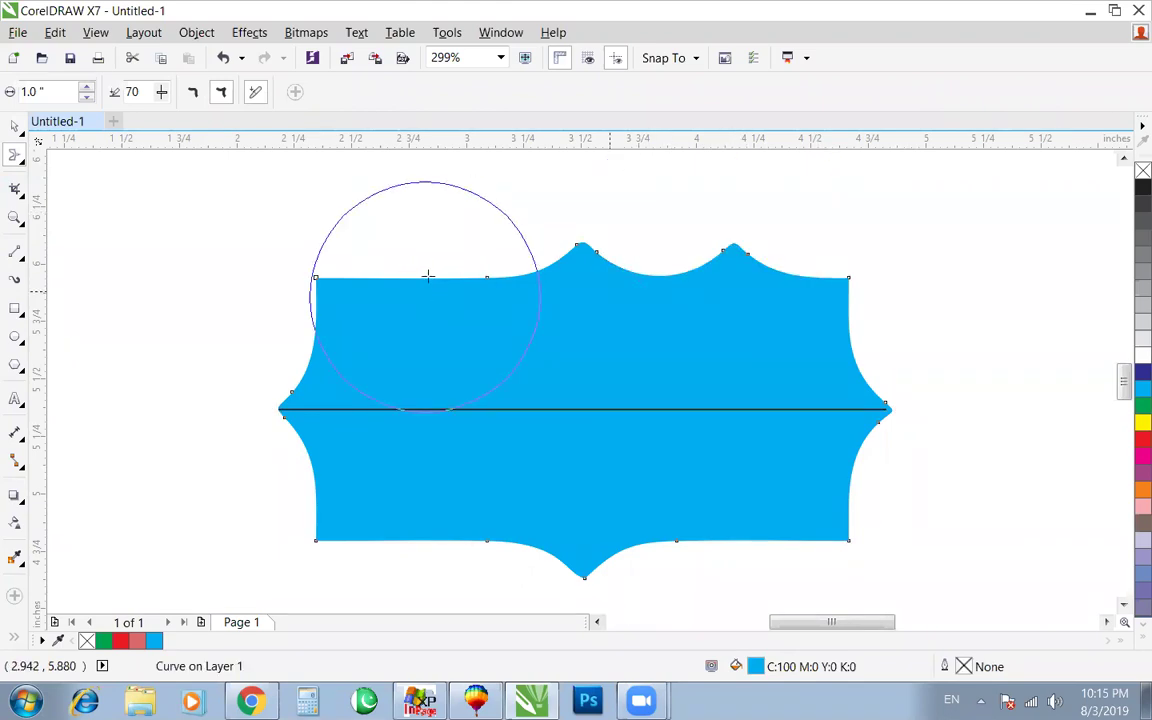
left_click(429, 232)
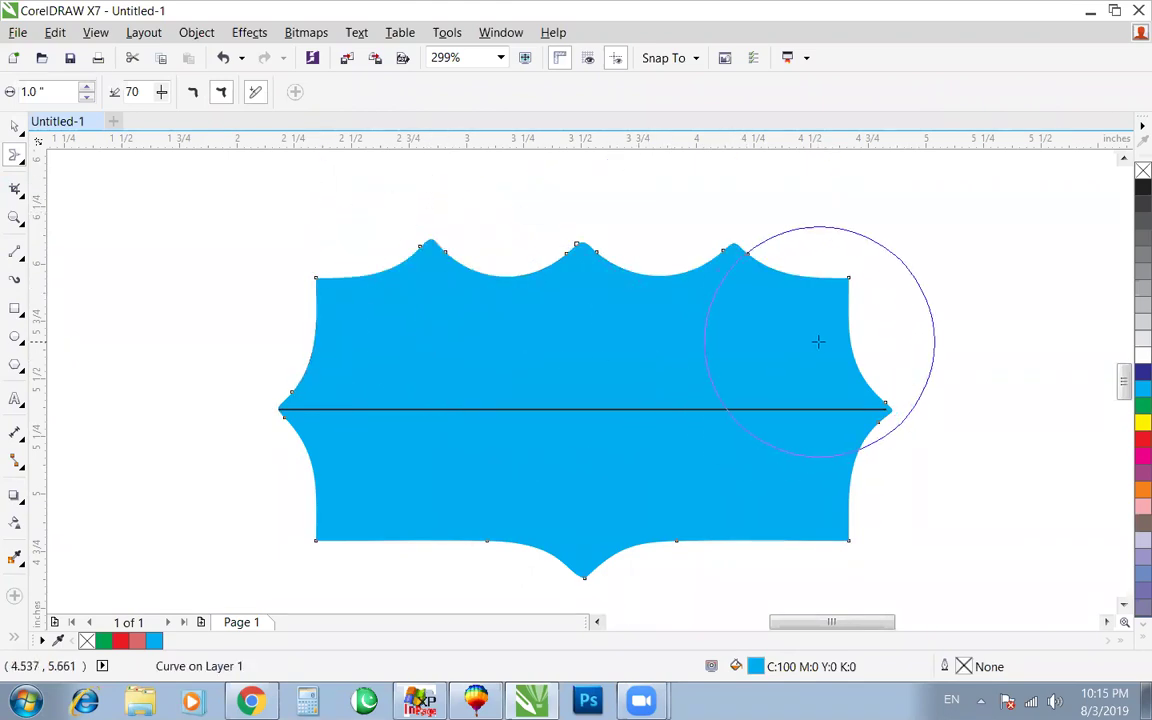
left_click(807, 238)
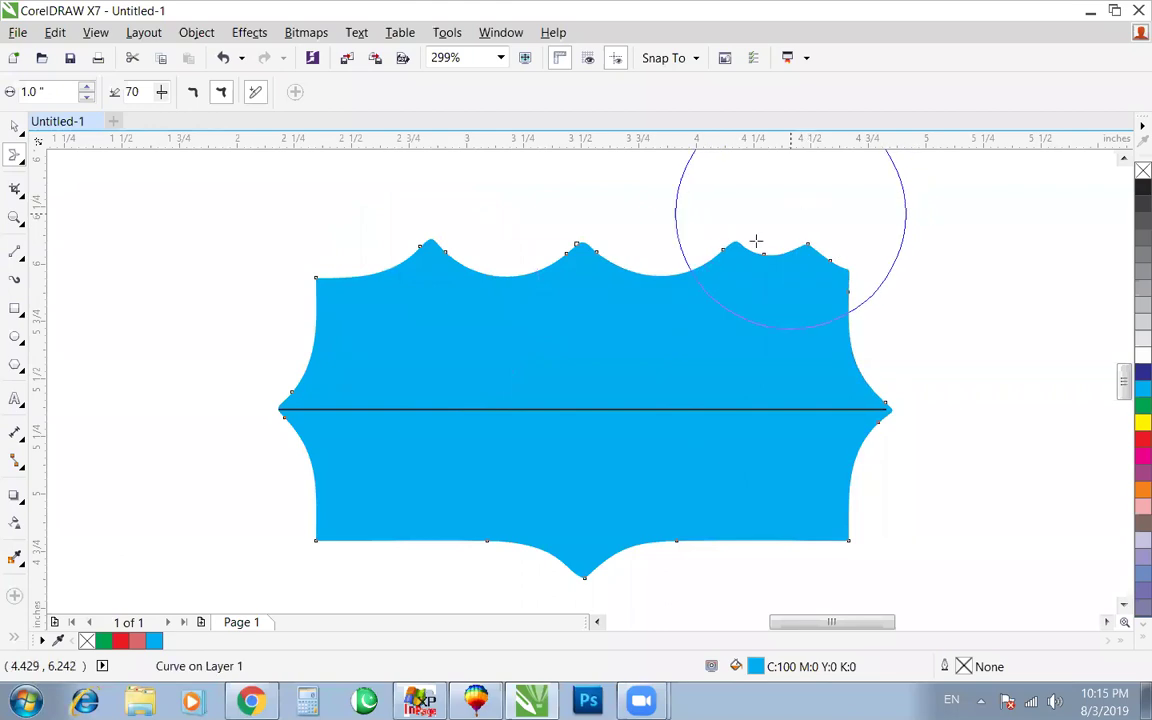
left_click(342, 250)
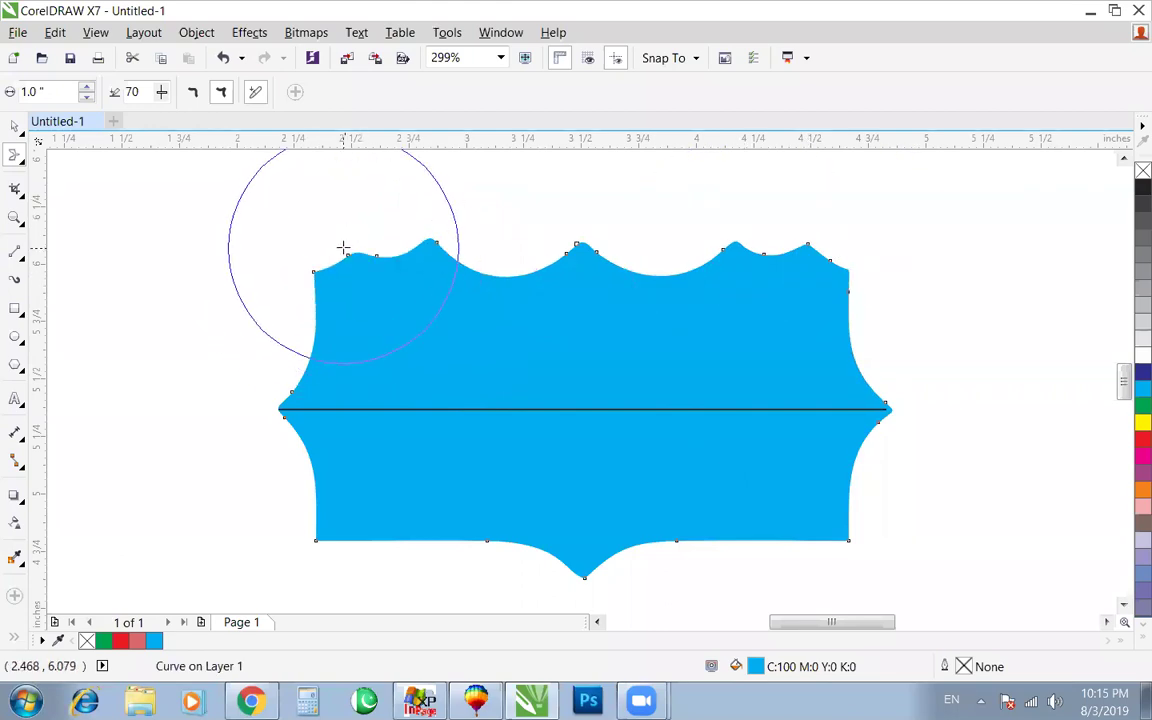
Step: Lengthen the horizontal centre line to about 4.29 inches and trim the smeared shape with it
key("space")
scroll(494, 424, "down", 2)
left_click_drag(787, 470, 766, 494)
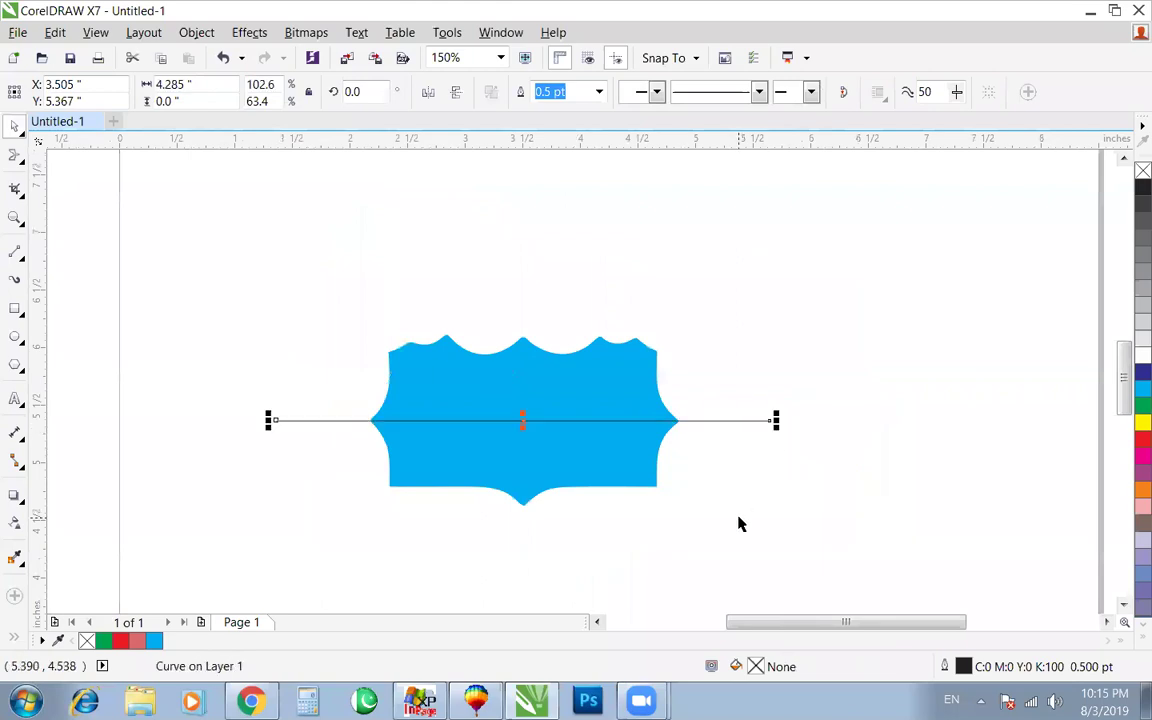
left_click(630, 381, "shift")
left_click(553, 92)
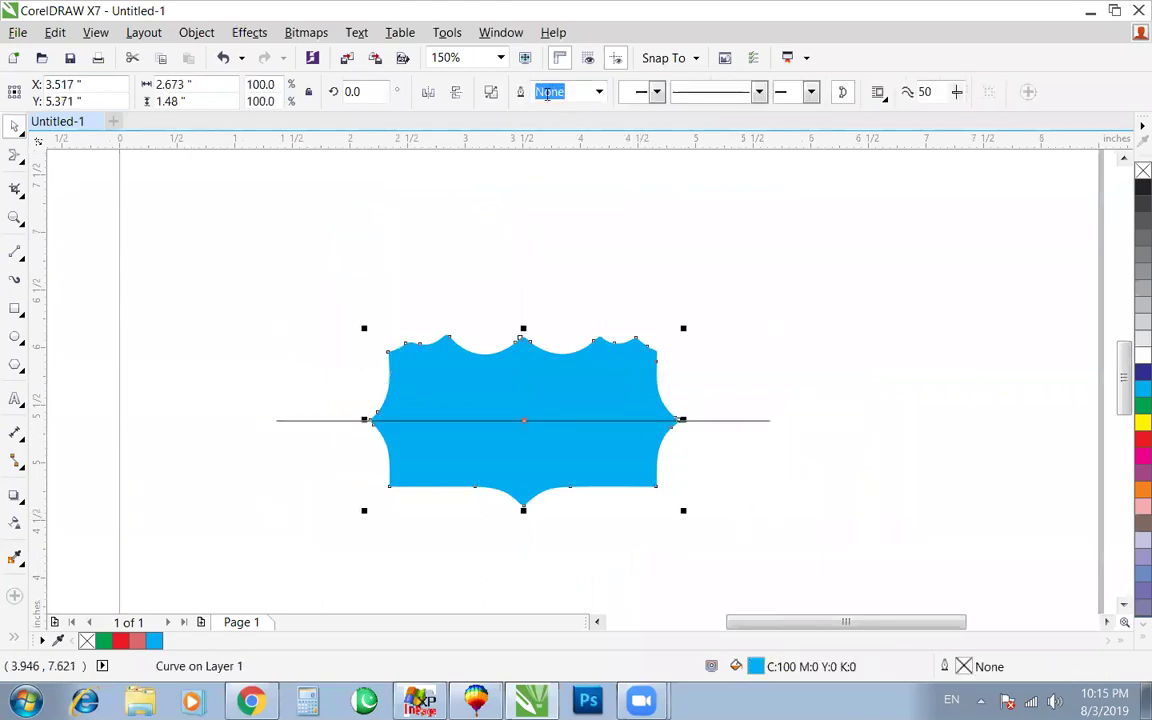
Step: Break the trimmed shape apart along the line and delete its lower half
key("Escape")
left_click(558, 416)
key("Delete")
Step: Add a vertically mirrored copy of the upper half below the line and weld both halves into one shape
left_click(522, 334)
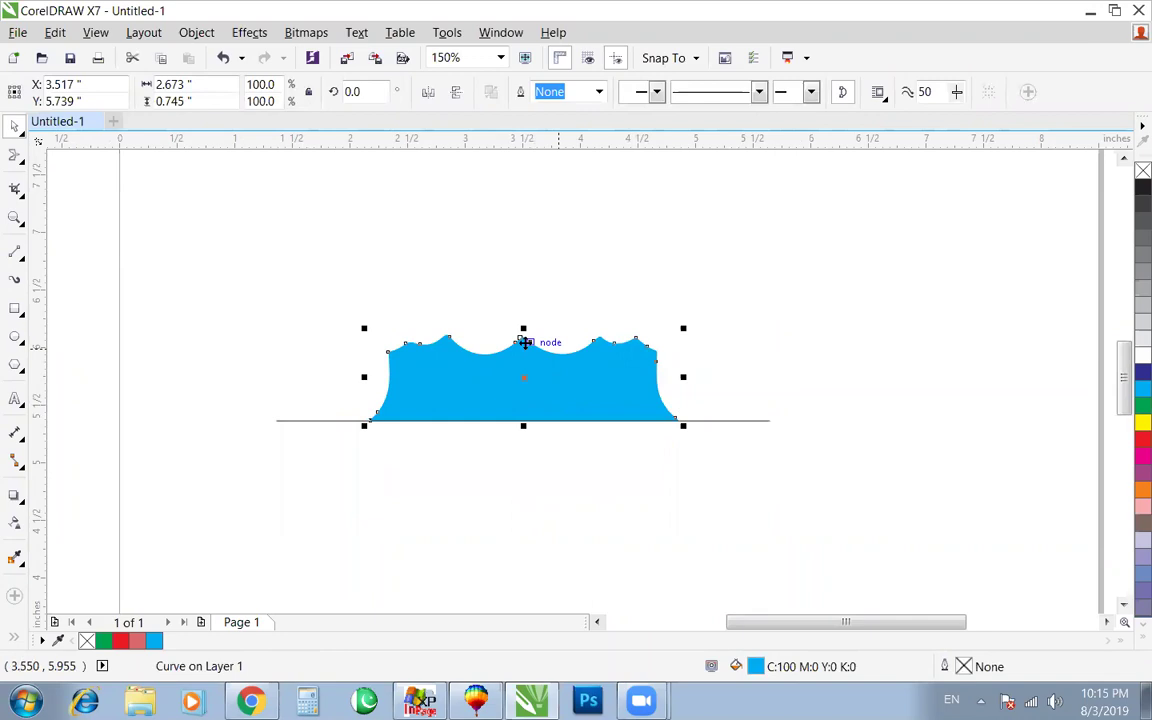
left_click_drag(521, 350, 520, 446)
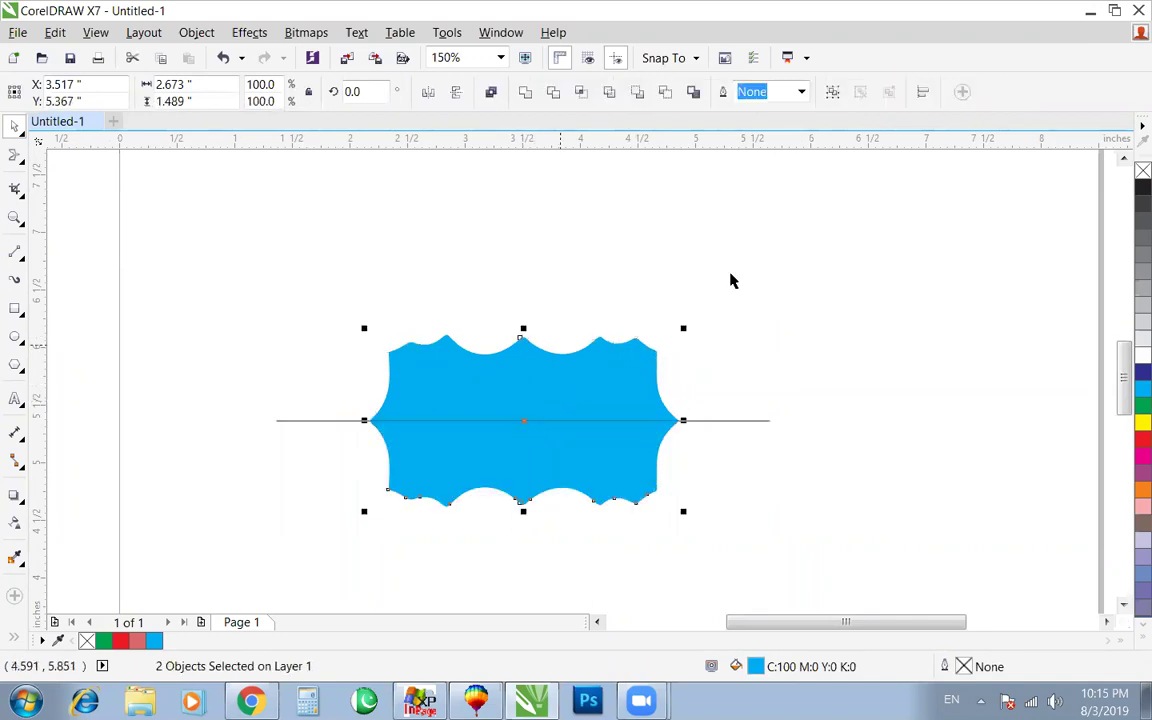
left_click(525, 92)
key("Escape")
Step: Delete the horizontal guide line from the welded shape
left_click(753, 420)
key("Delete")
scroll(600, 457, "up", 2)
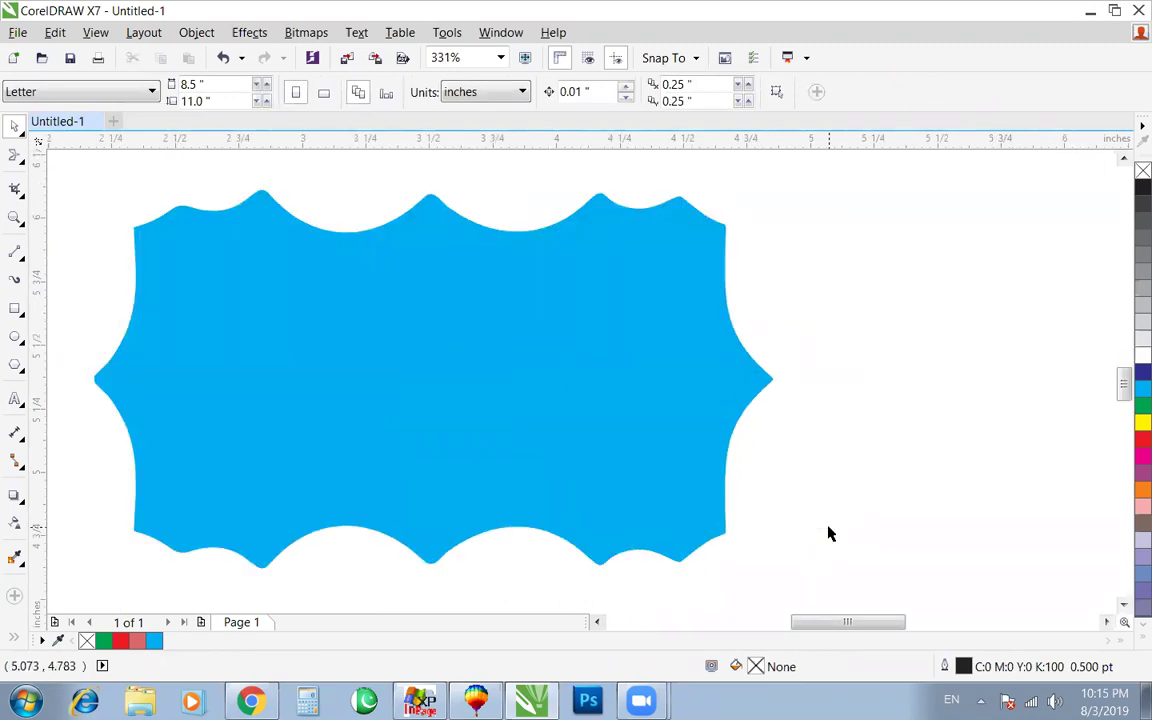
scroll(752, 441, "up", 1)
Step: Move the welded shape slightly up and to the left
left_click(748, 441)
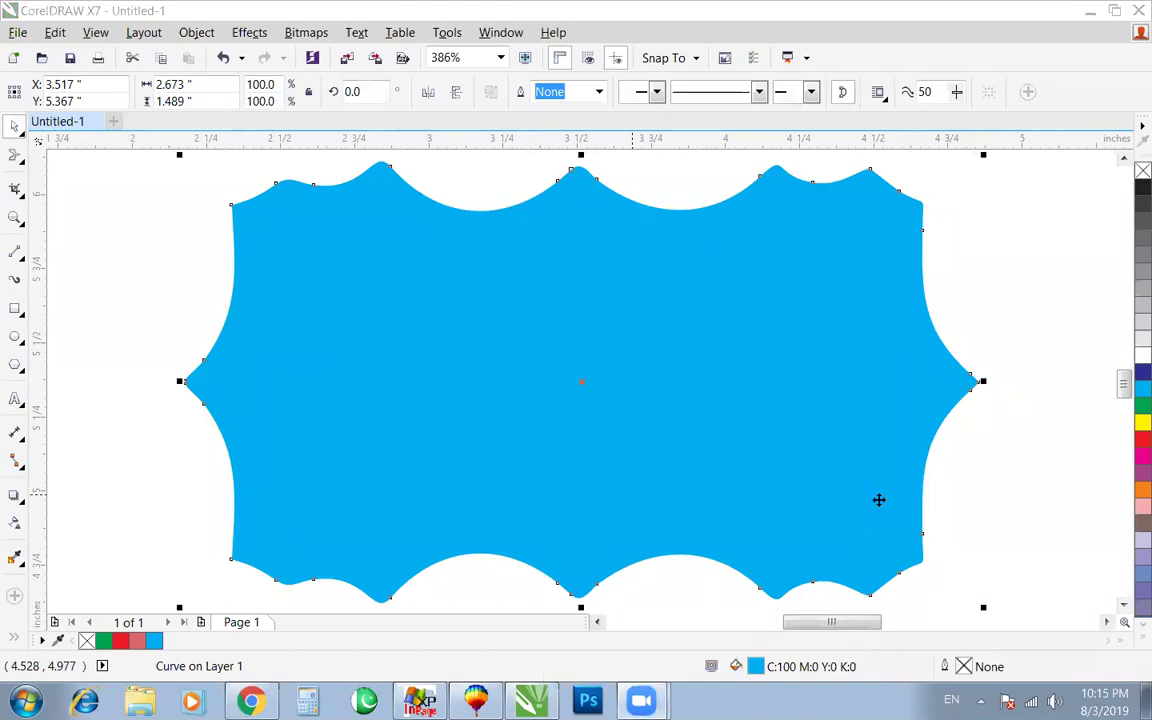
left_click_drag(634, 451, 565, 437)
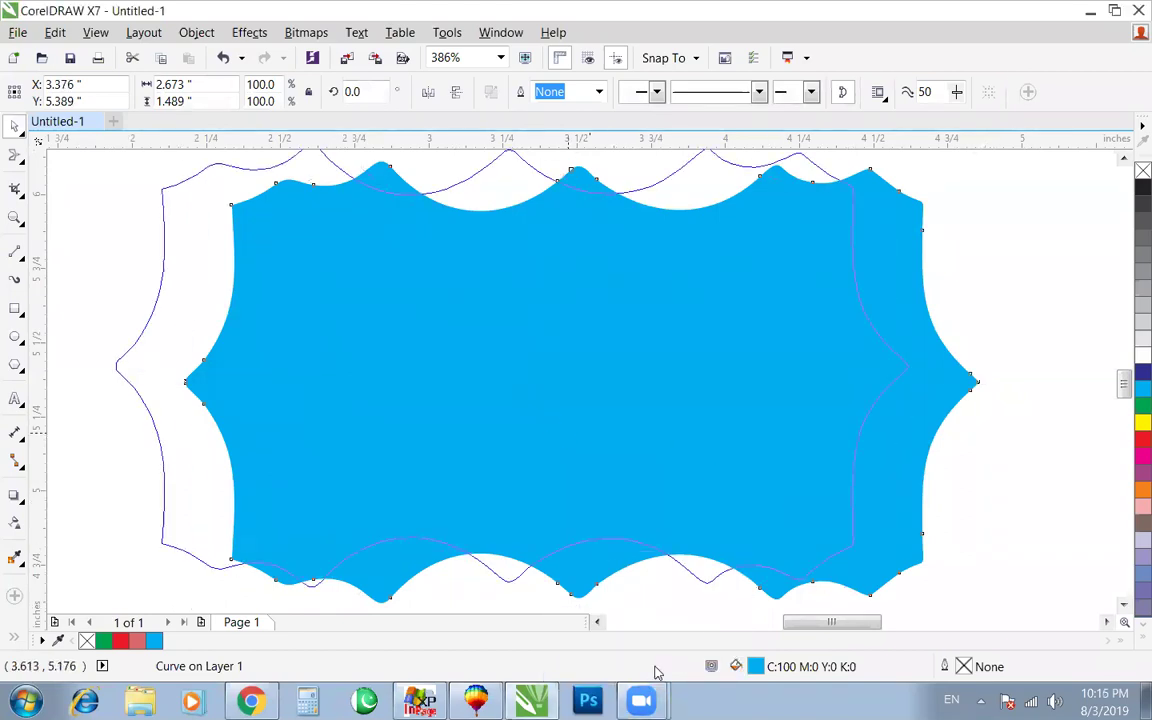
left_click_drag(665, 660, 682, 337)
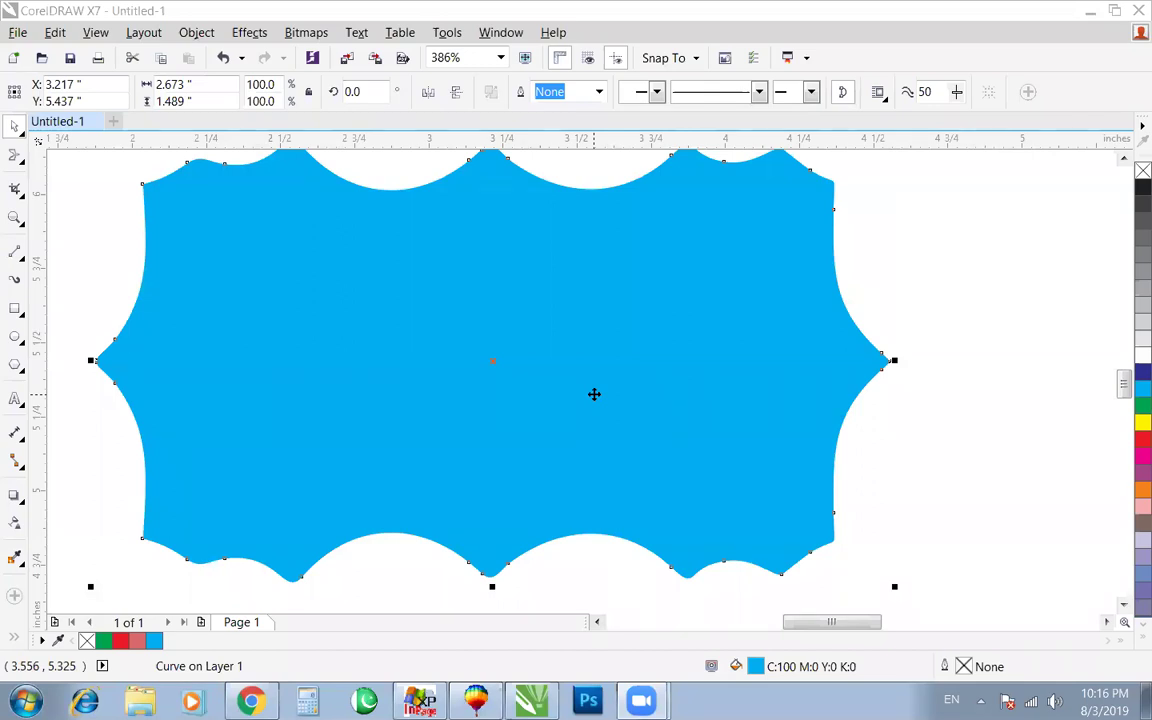
Step: Replace the smeared shape with a cyan rectangle about 1.10 by 0.48 inches that has no outline and is centred on the page
key("Delete")
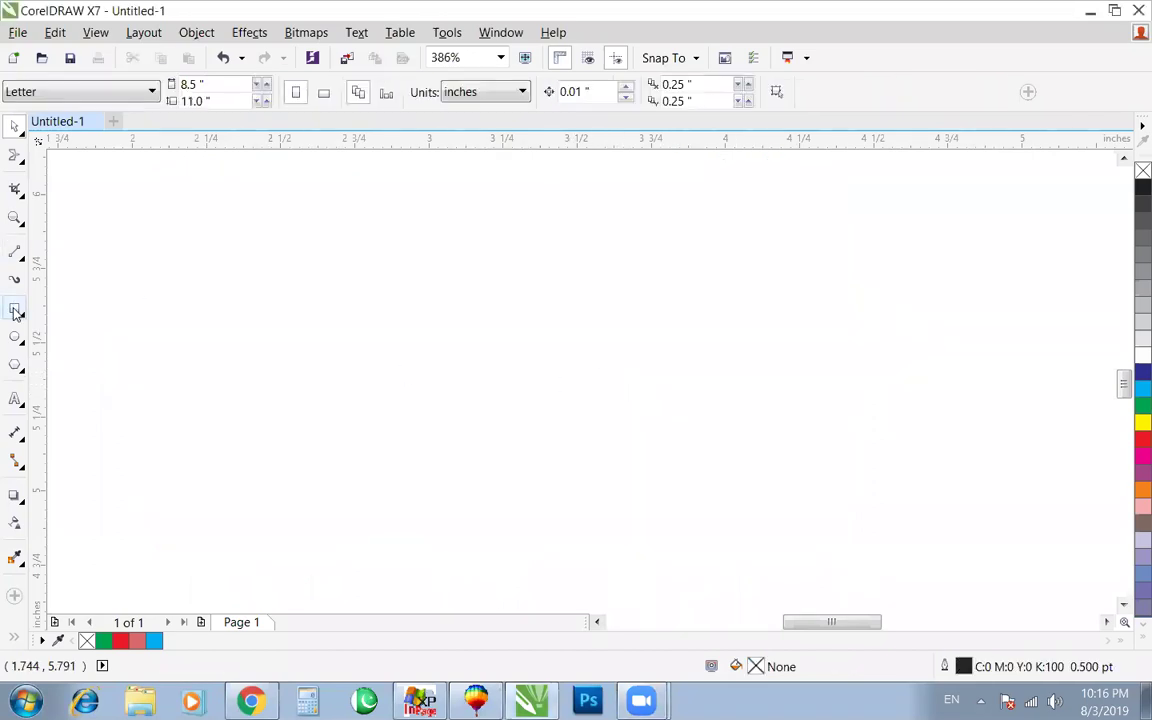
left_click(15, 310)
left_click_drag(299, 292, 626, 434)
left_click(1142, 389)
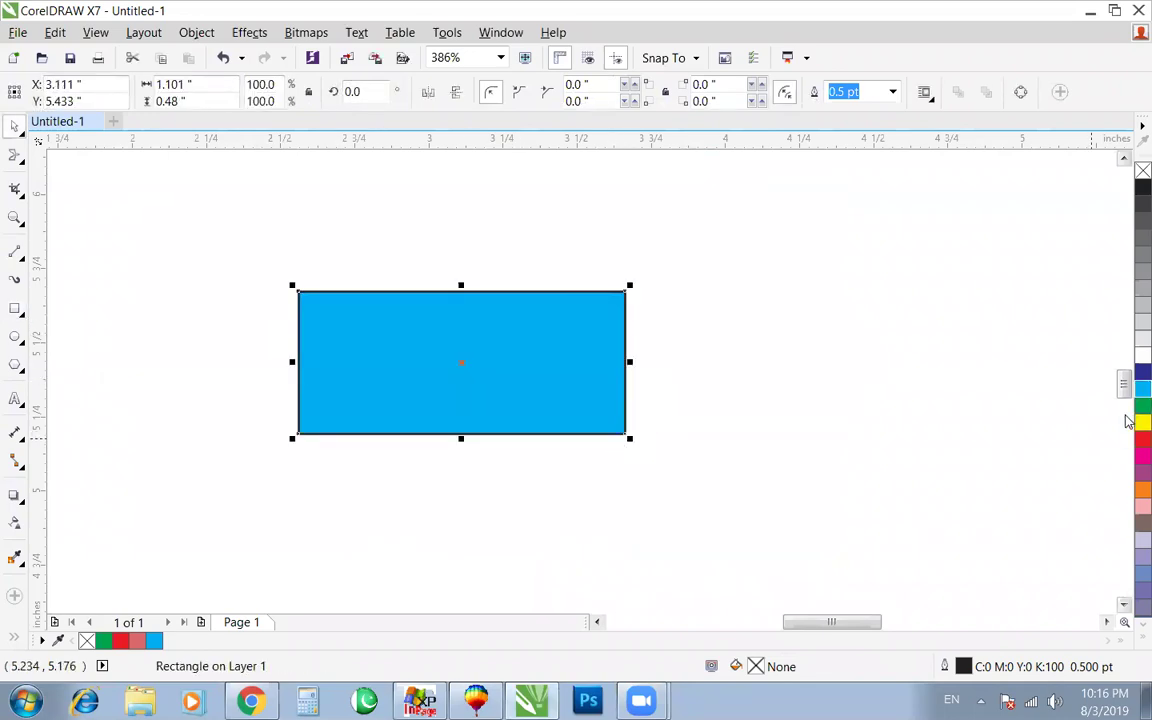
right_click(1143, 171)
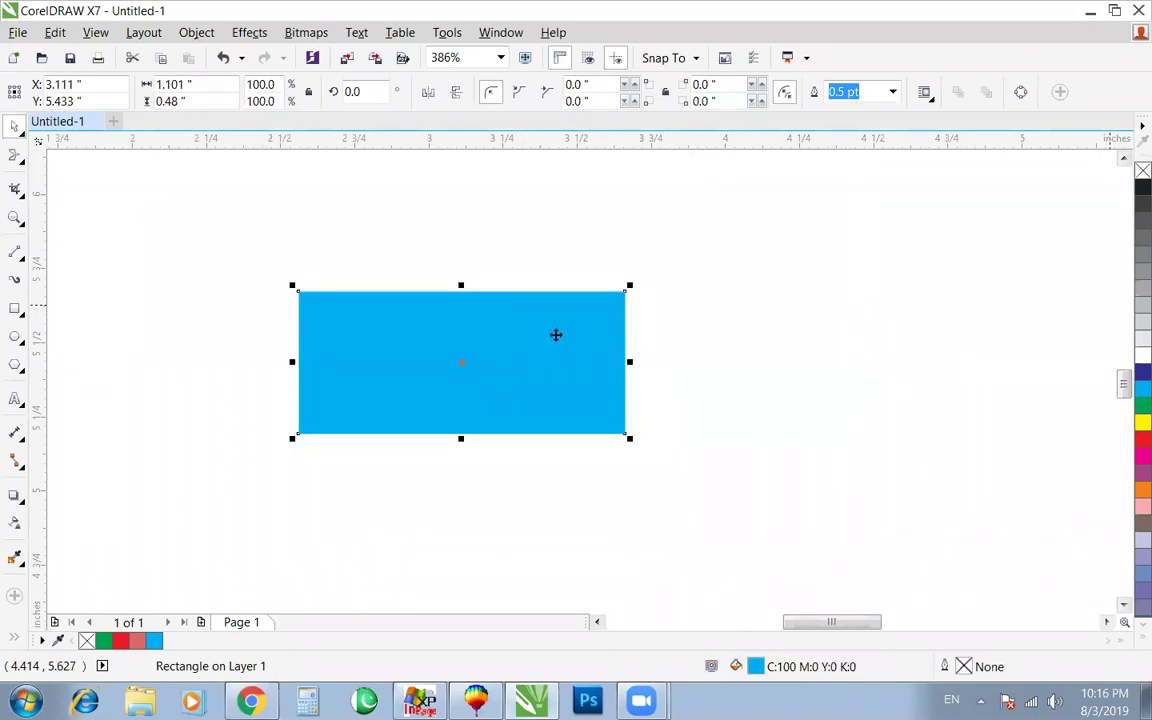
key("p")
key("shift+F2")
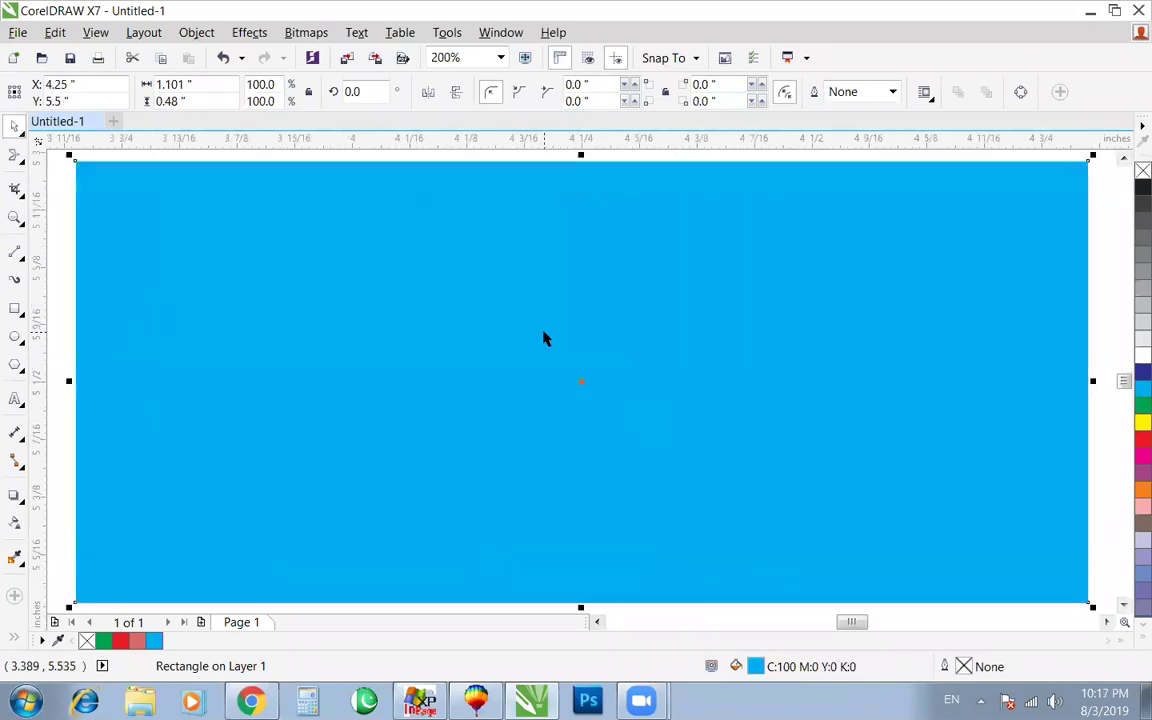
scroll(543, 338, "down", 3)
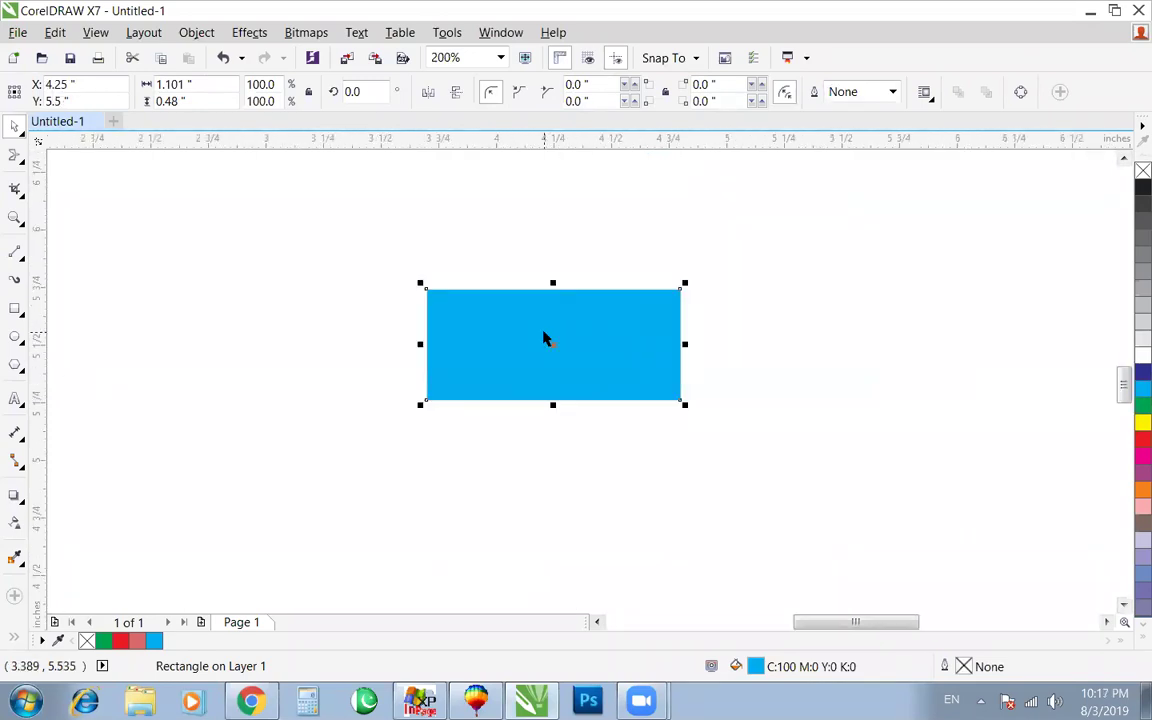
Step: Twirl the cyan rectangle into a swirl with the Twirl tool at a 1.0-inch nib and rate 76
left_click(19, 164)
left_click(21, 161)
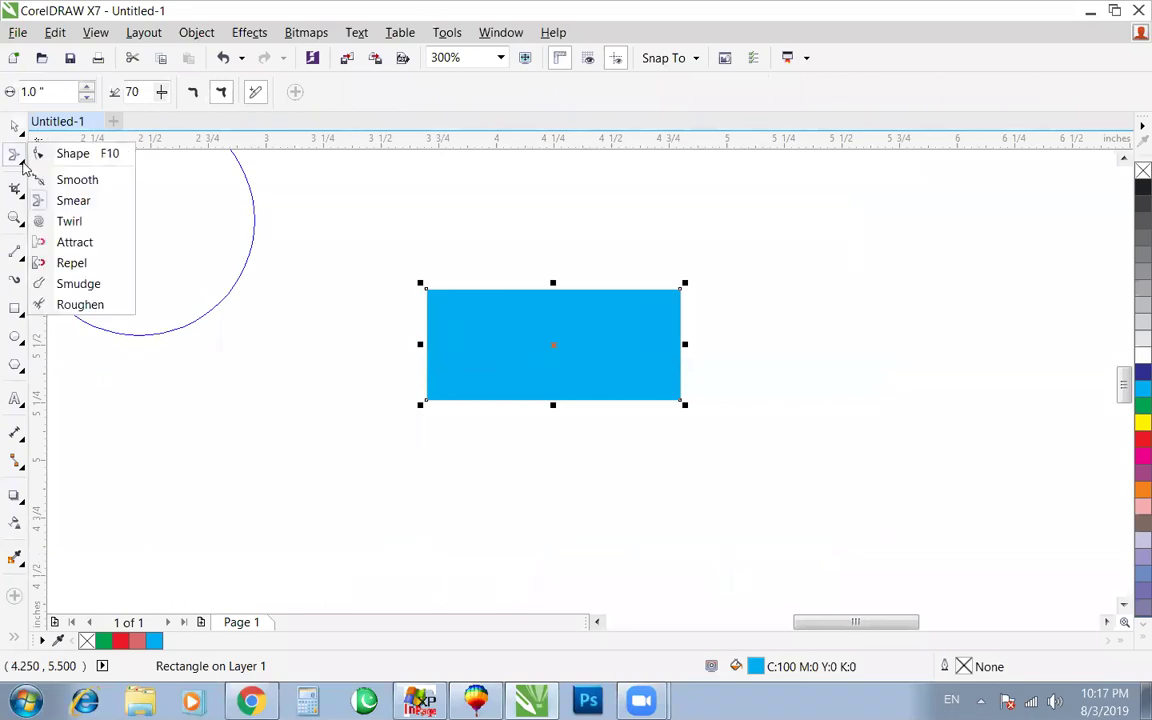
left_click(66, 222)
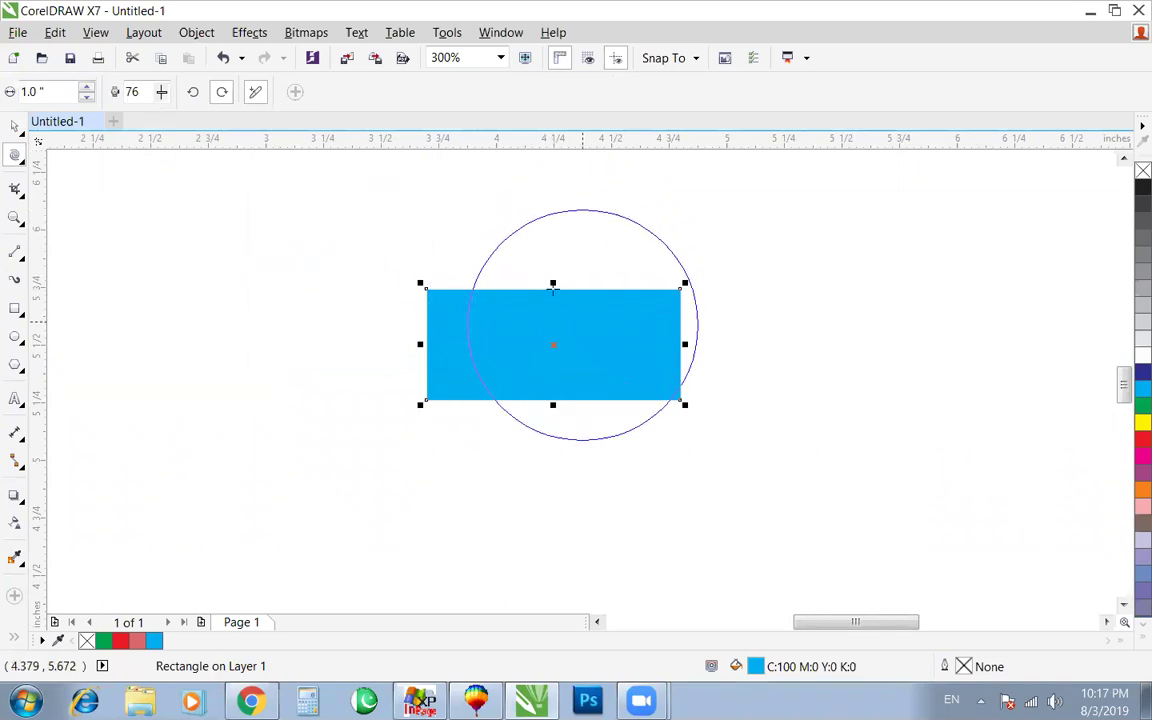
mouse_move(553, 288)
left_mouse_down()
mouse_move(550, 352)
mouse_move(504, 411)
mouse_move(607, 333)
left_mouse_up()
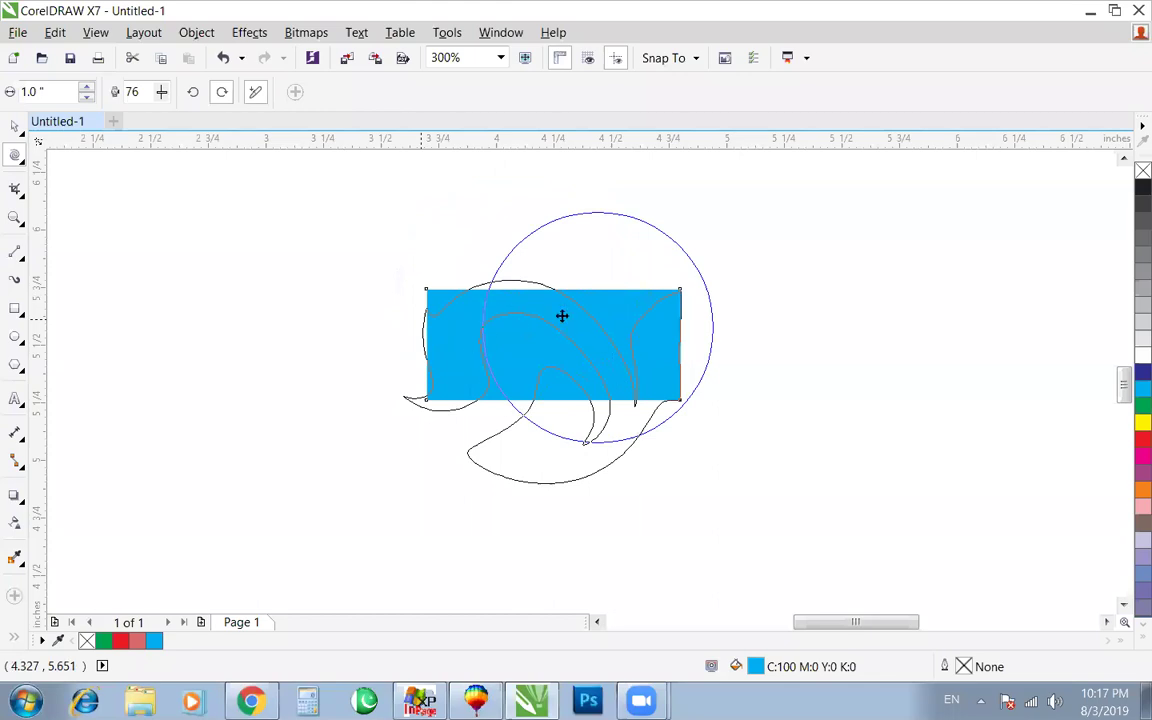
left_click_drag(639, 365, 640, 366)
Step: Fill the twirled shape with dark blue (C:100 M:100 Y:0 K:0)
key("space")
scroll(1018, 396, "down", 1)
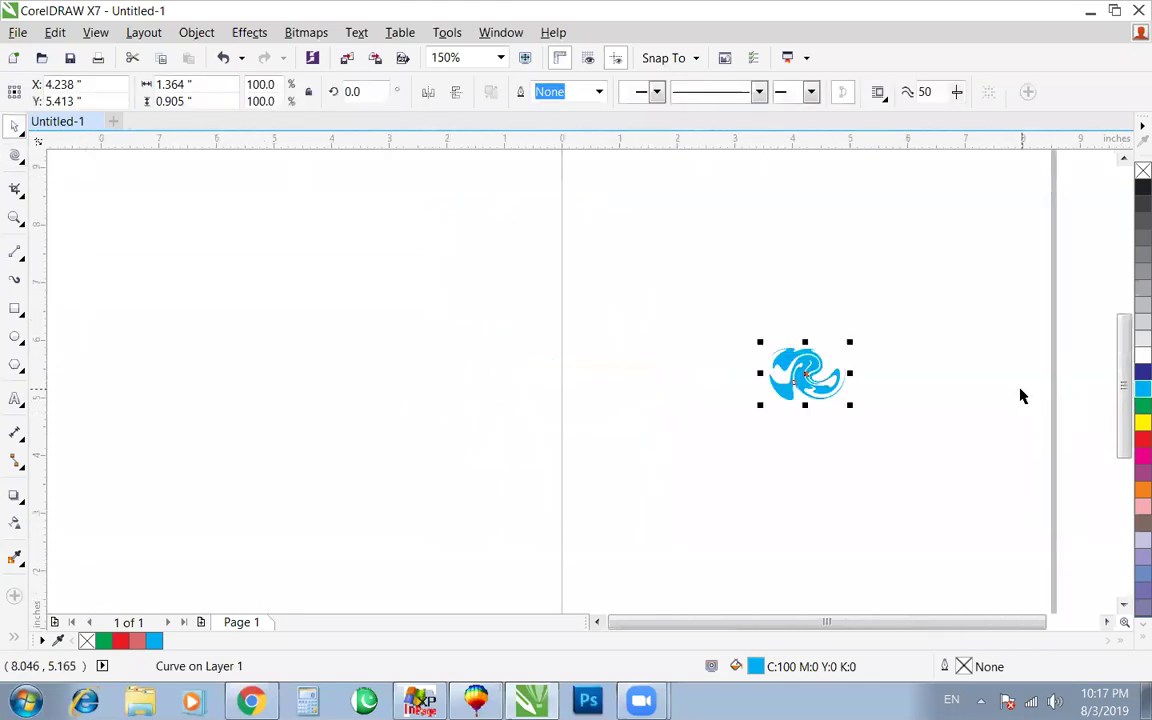
left_click(1130, 376)
key("shift+F2")
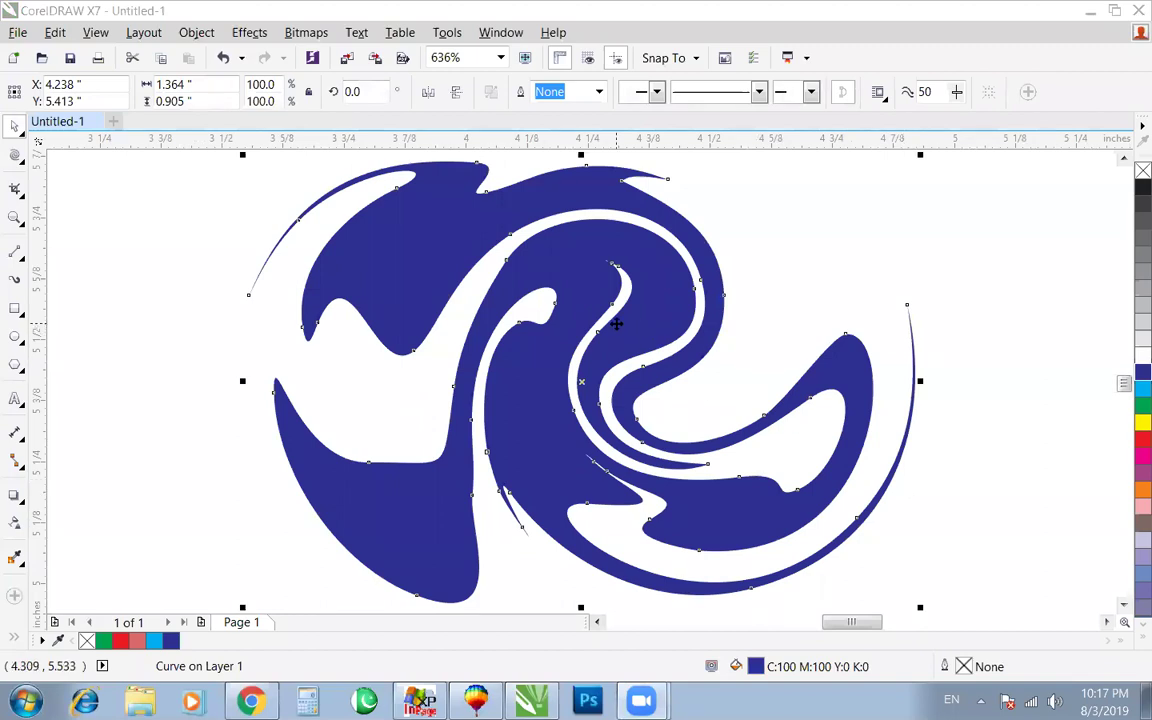
Step: Replace the twirled shape with a cyan-filled rectangle about 0.86 by 0.35 inches
left_click(15, 290)
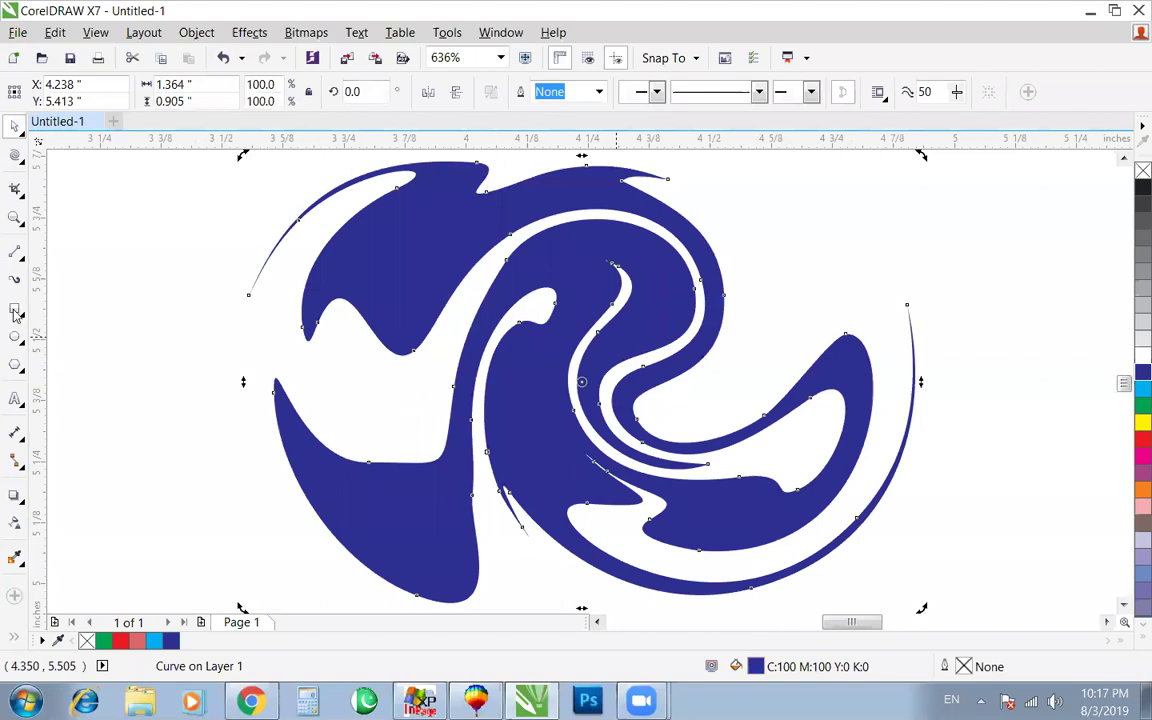
key("Delete")
left_click_drag(279, 309, 697, 481)
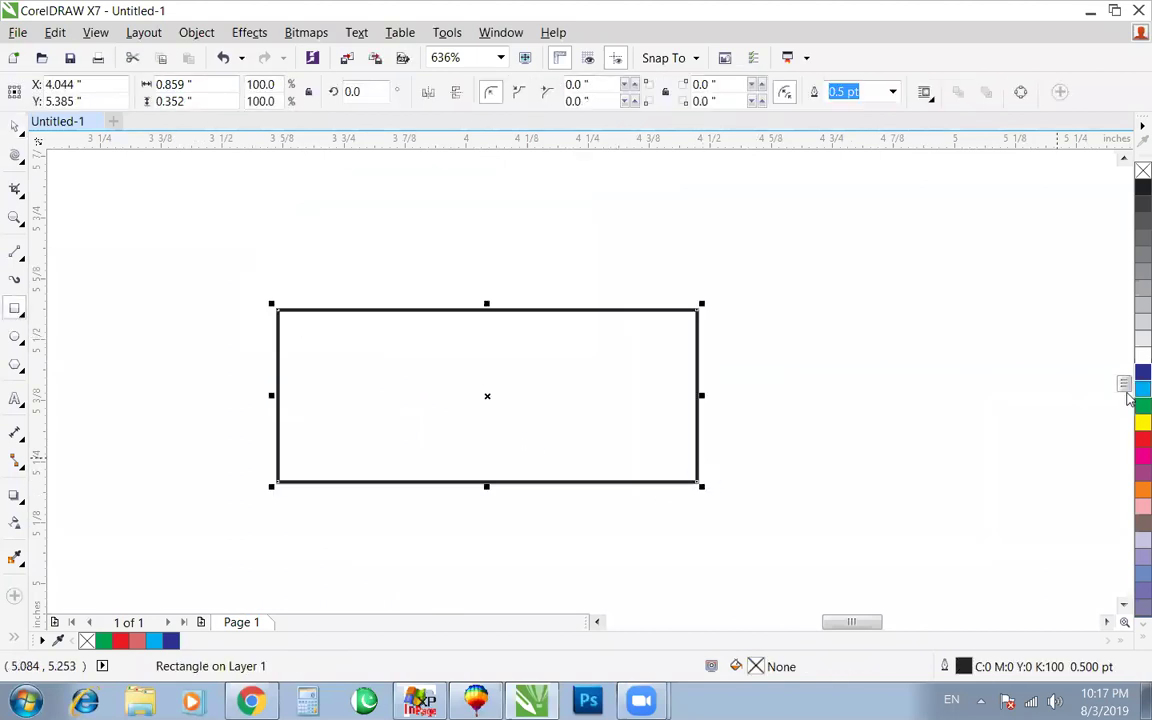
left_click(1143, 388)
Step: Try the Twirl tool inward from the rectangle's upper area and from its right edge, undoing each twirl
left_click(15, 155)
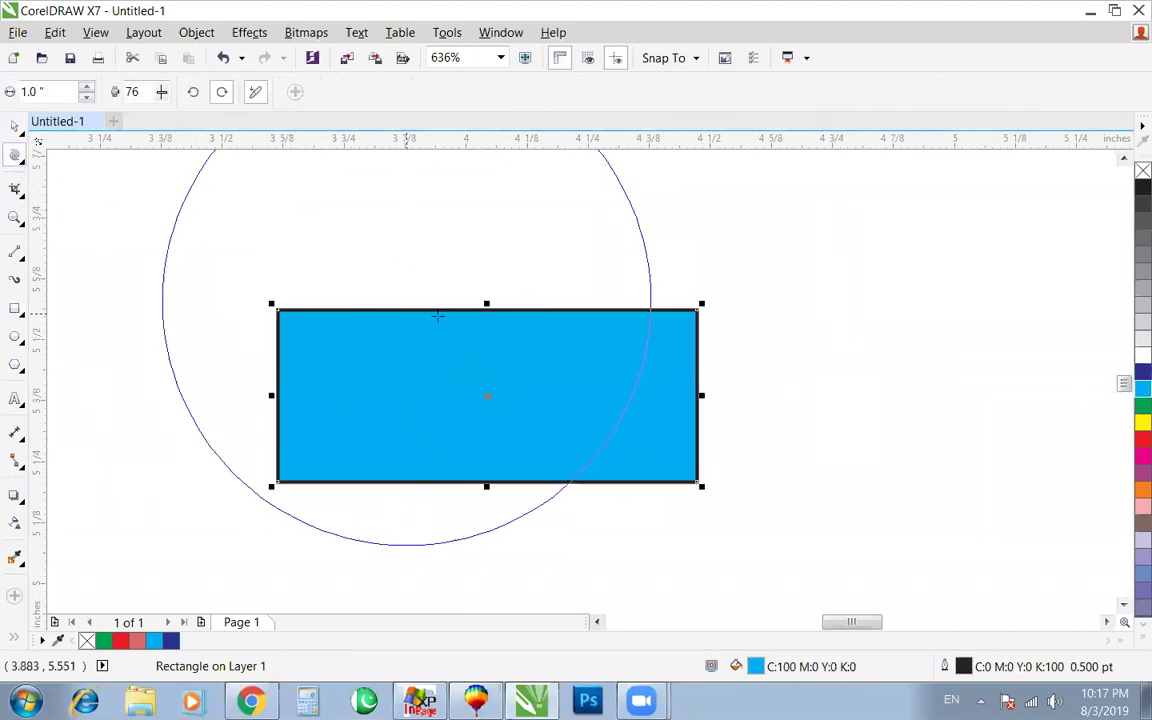
mouse_move(462, 325)
left_mouse_down()
mouse_move(474, 393)
mouse_move(395, 316)
mouse_move(580, 401)
mouse_move(490, 380)
mouse_move(593, 387)
left_mouse_up()
mouse_move(537, 352)
left_mouse_down()
mouse_move(521, 399)
mouse_move(542, 383)
mouse_move(481, 370)
mouse_move(593, 388)
mouse_move(532, 363)
left_mouse_up()
key("ctrl+z")
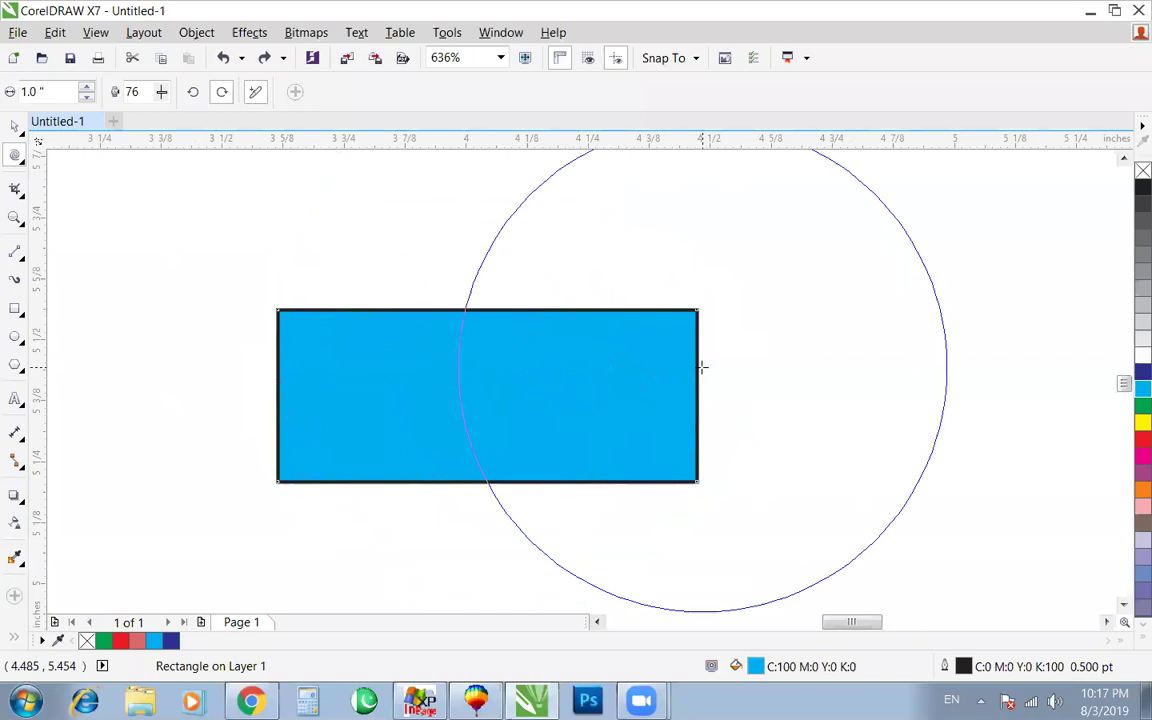
mouse_move(697, 376)
left_mouse_down()
mouse_move(437, 365)
mouse_move(485, 352)
left_mouse_up()
key("ctrl+z")
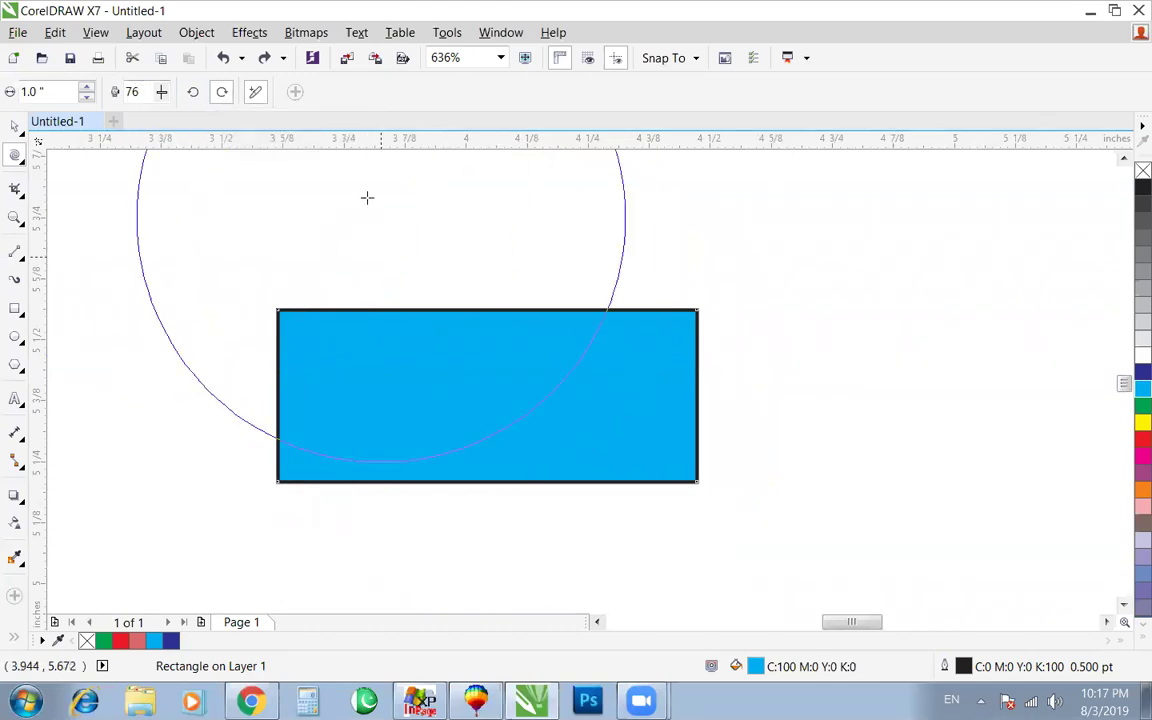
Step: Delete the small cyan rectangle from the page
right_click(430, 276)
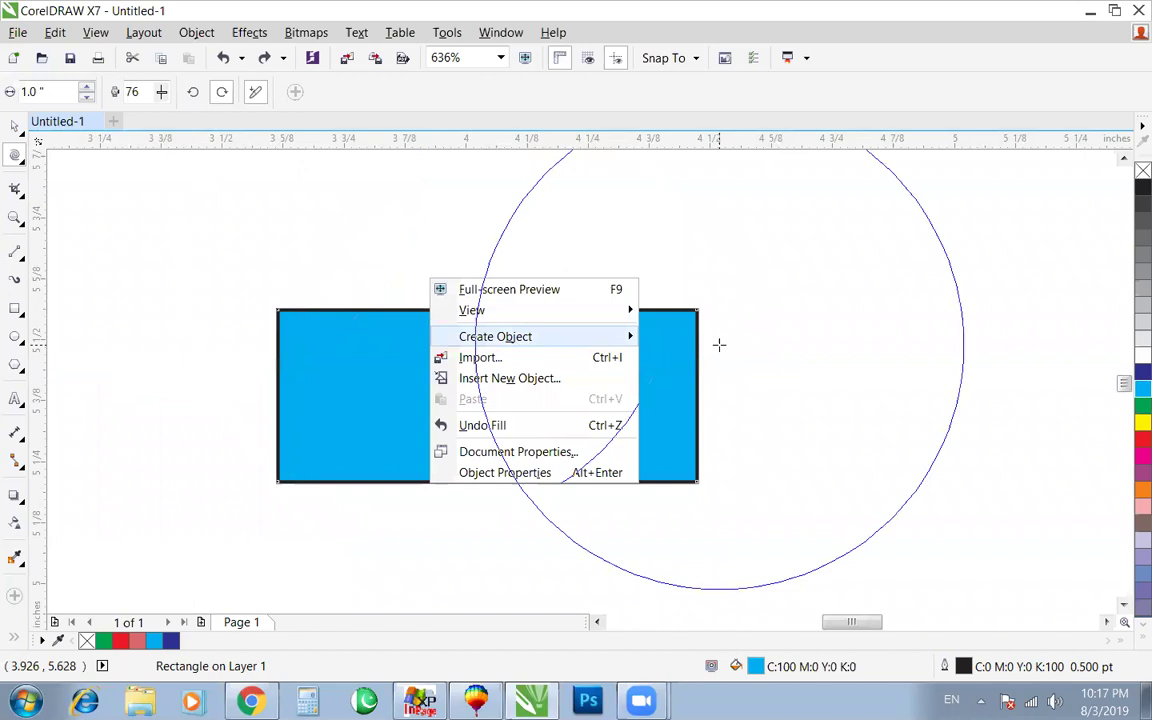
scroll(717, 342, "down", 2)
scroll(717, 342, "up", 3)
scroll(717, 342, "down", 2)
scroll(718, 344, "down", 1)
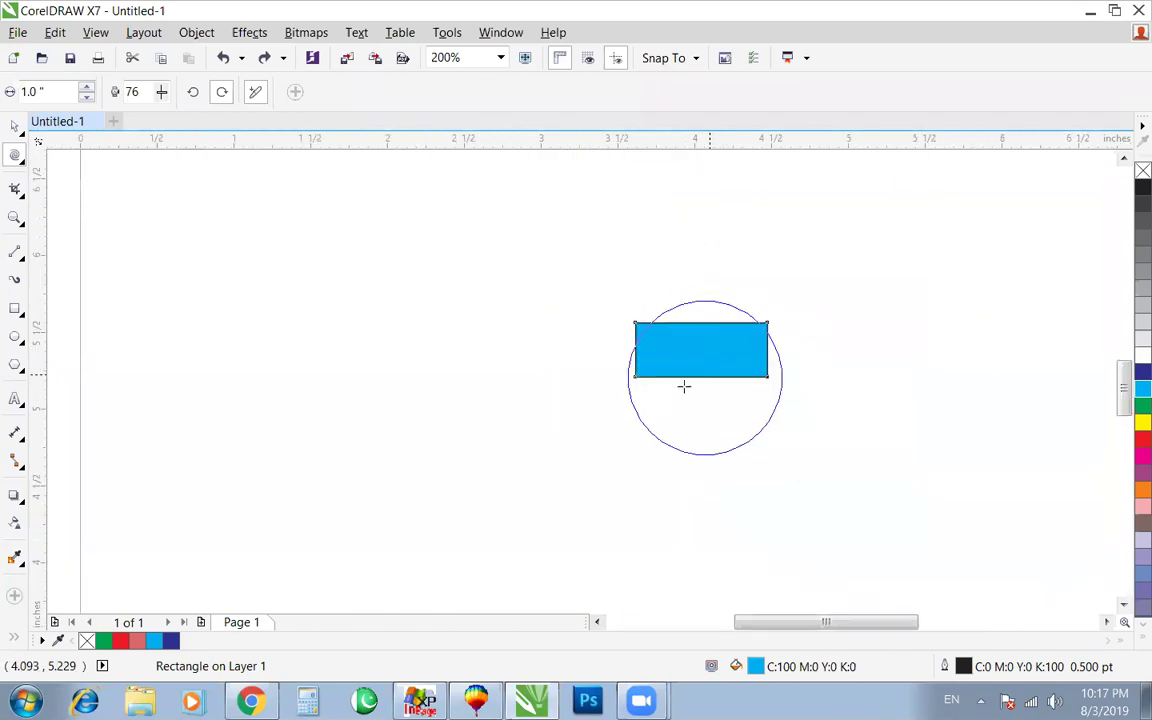
key("space")
left_click(602, 398)
key("ctrl+a")
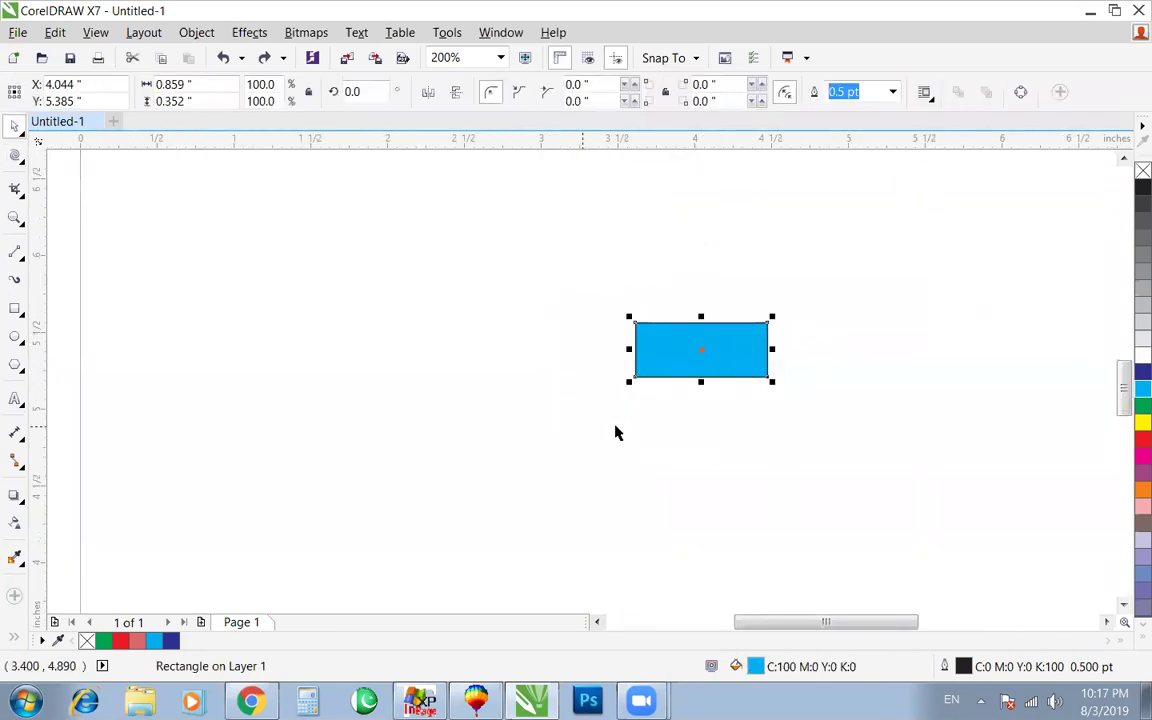
key("Delete")
Step: Draw a rectangle about 5.39 by 2.39 inches and fill it with cyan (C:100 M:0 Y:0 K:0)
left_click(15, 308)
mouse_move(199, 256)
left_mouse_down()
mouse_move(961, 557)
mouse_move(1031, 611)
left_mouse_up()
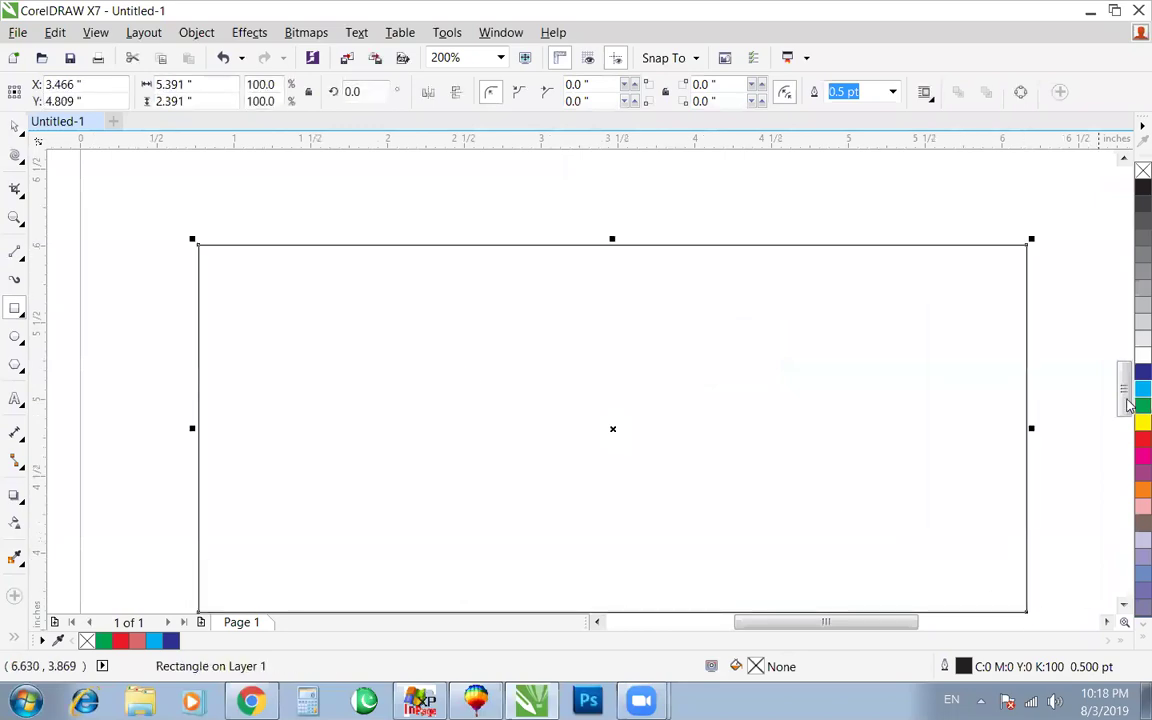
left_click(1143, 388)
scroll(980, 399, "down", 1)
scroll(370, 290, "up", 2)
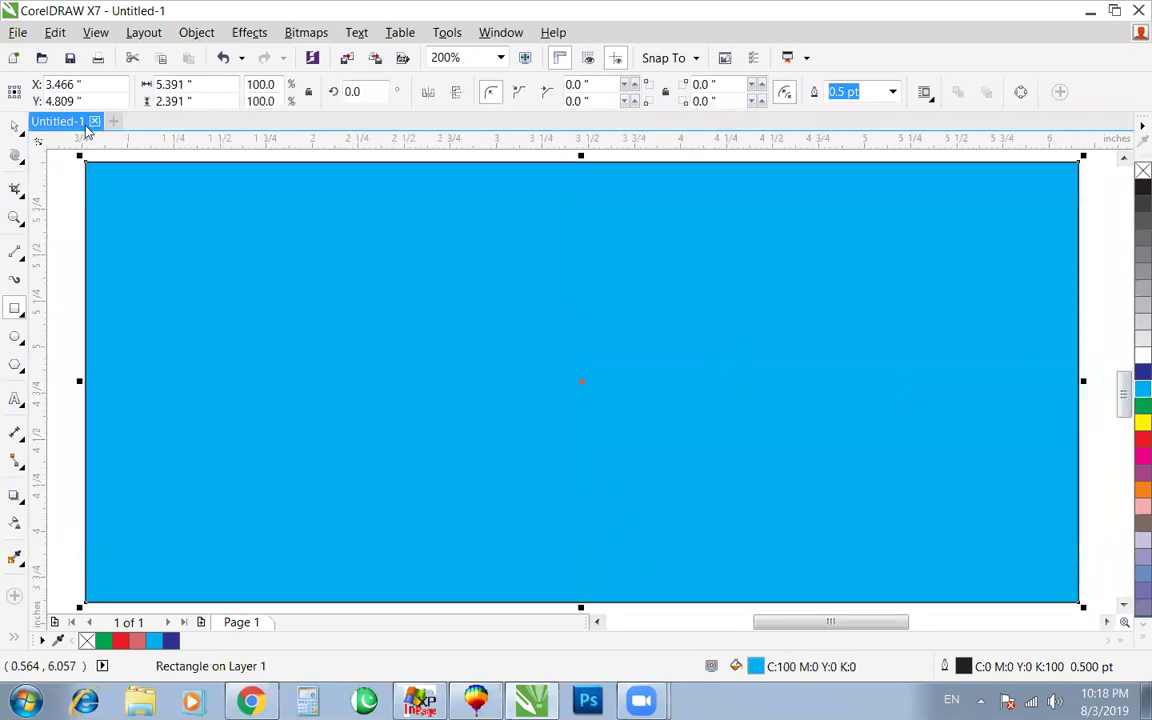
Step: Try the Twirl tool at a 1.0-inch nib and rate 76 just below the middle of the rectangle's top edge, undoing the twirl
left_click(15, 155)
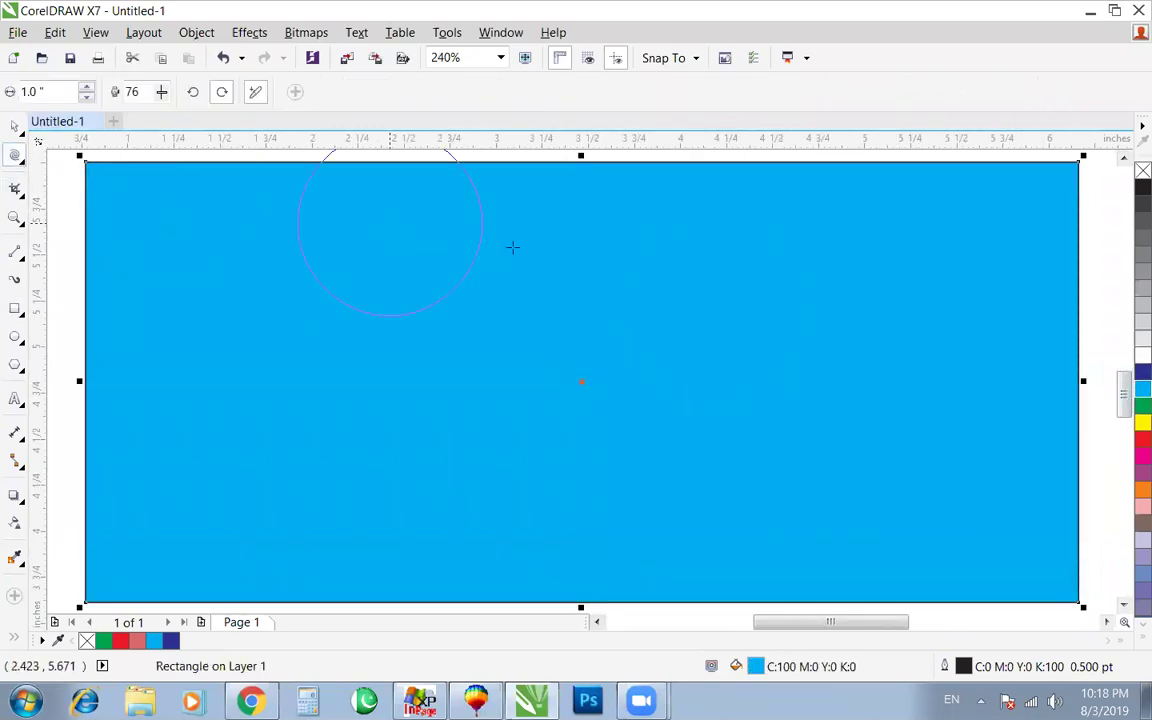
scroll(512, 247, "down", 2)
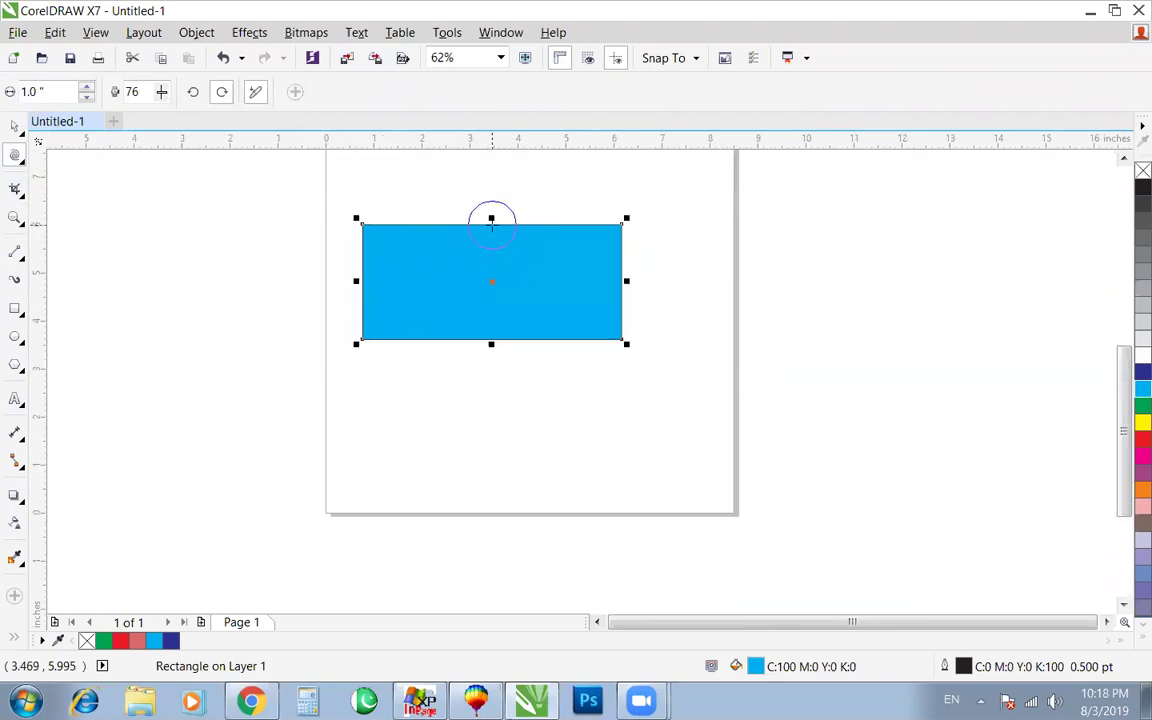
left_click_drag(322, 201, 748, 385)
left_click(468, 212)
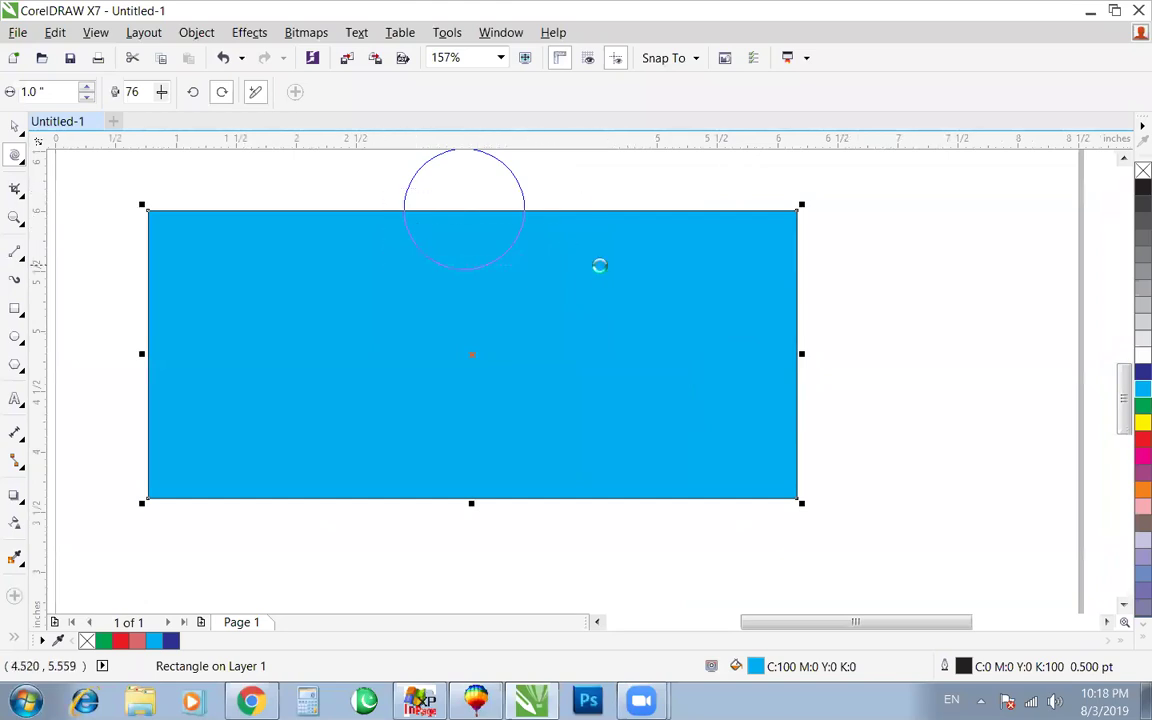
left_click(476, 296)
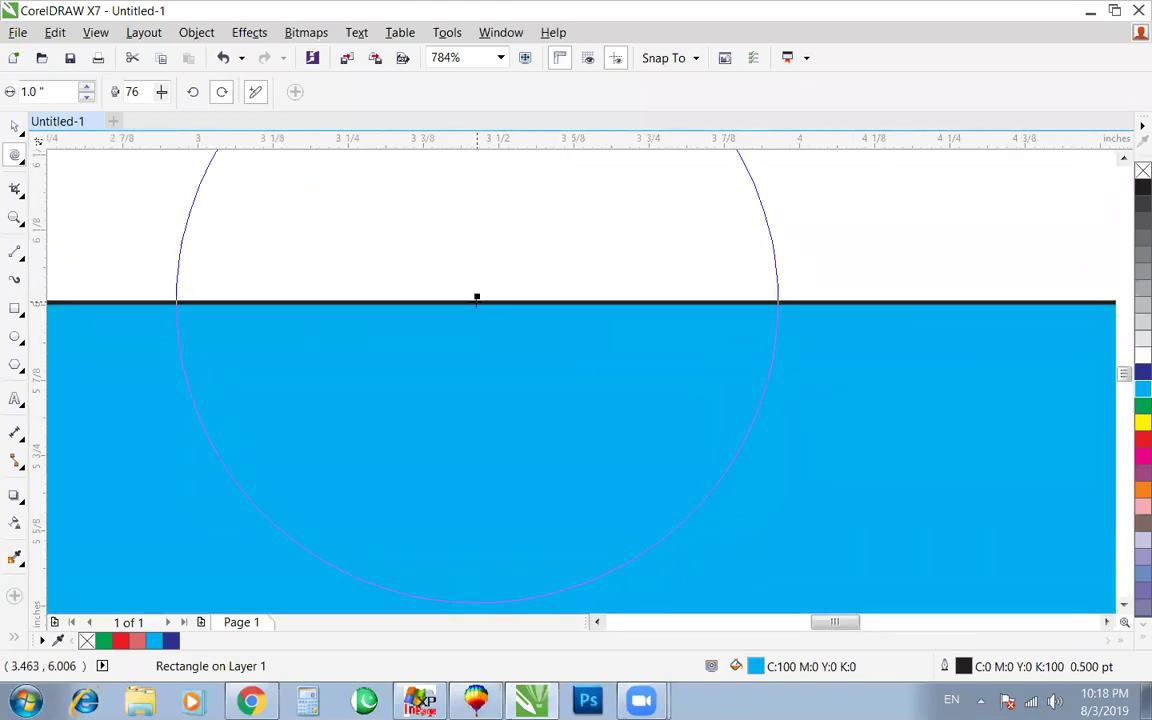
scroll(476, 296, "down", 3)
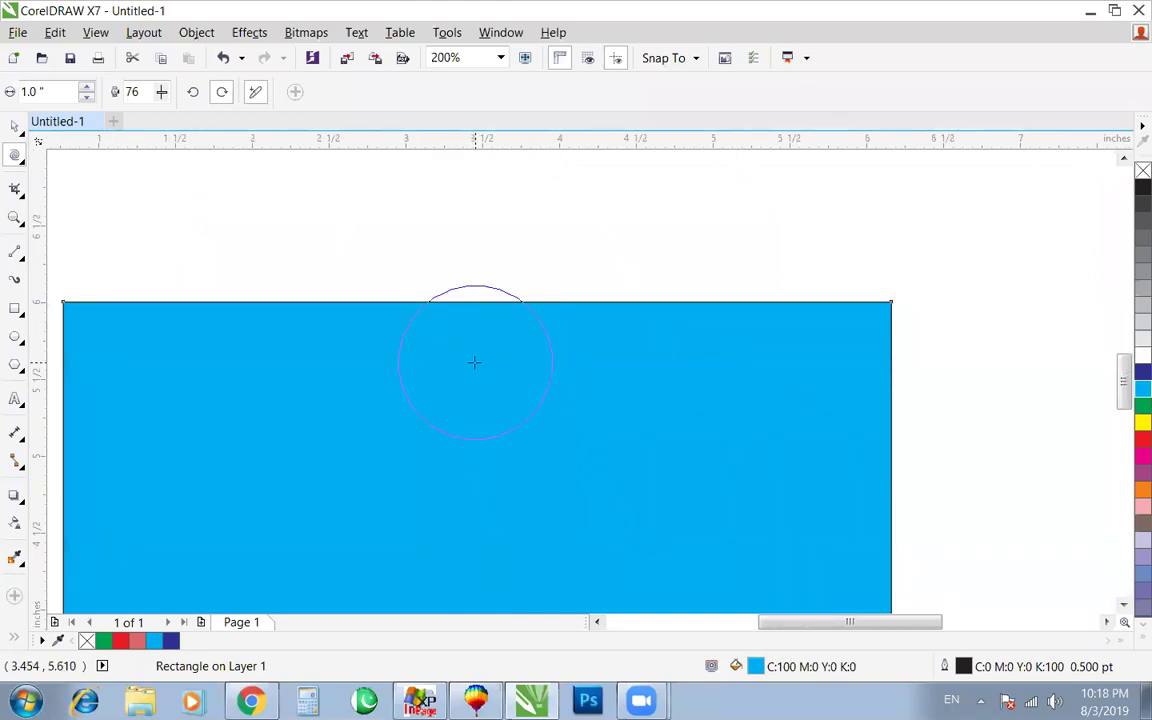
left_click(474, 362)
key("ctrl+z")
left_click_drag(474, 362, 474, 362)
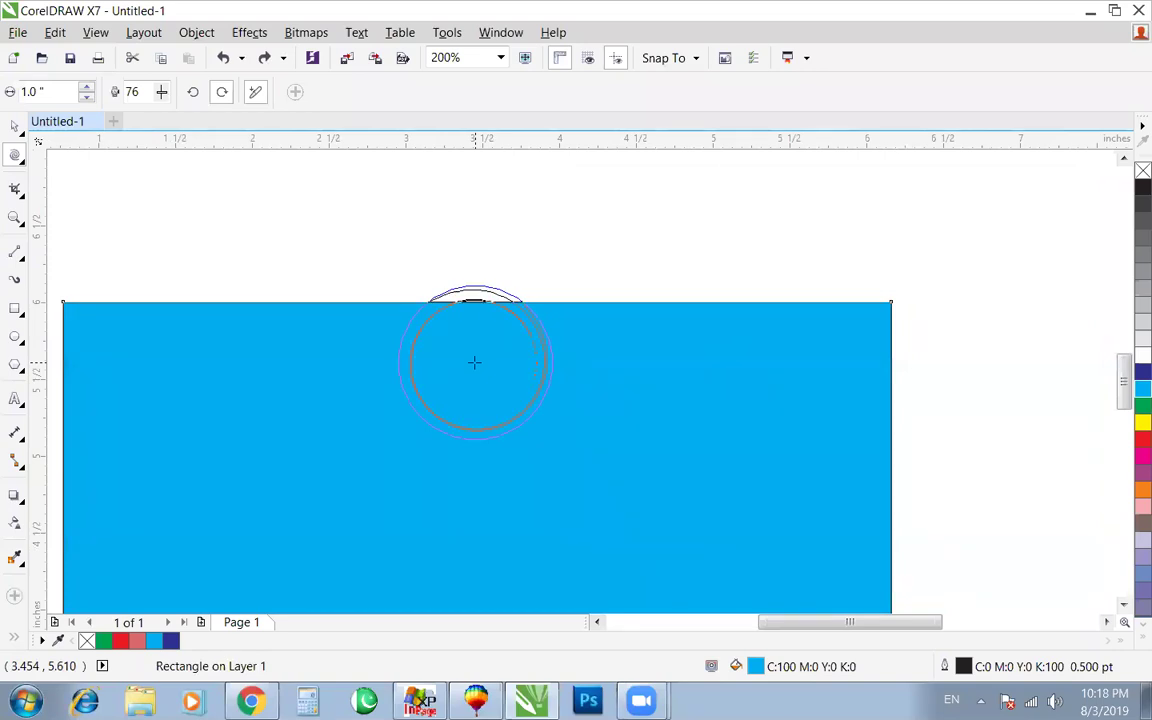
left_click_drag(474, 362, 474, 362)
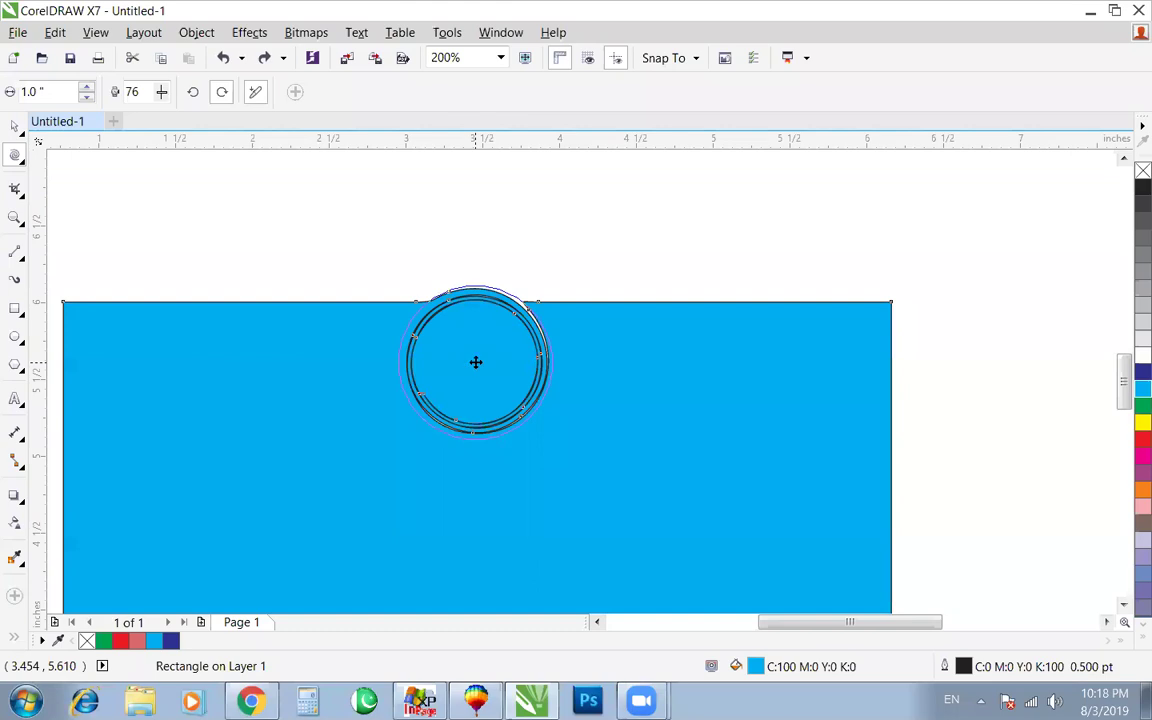
key("space")
left_click(592, 266)
key("ctrl+z")
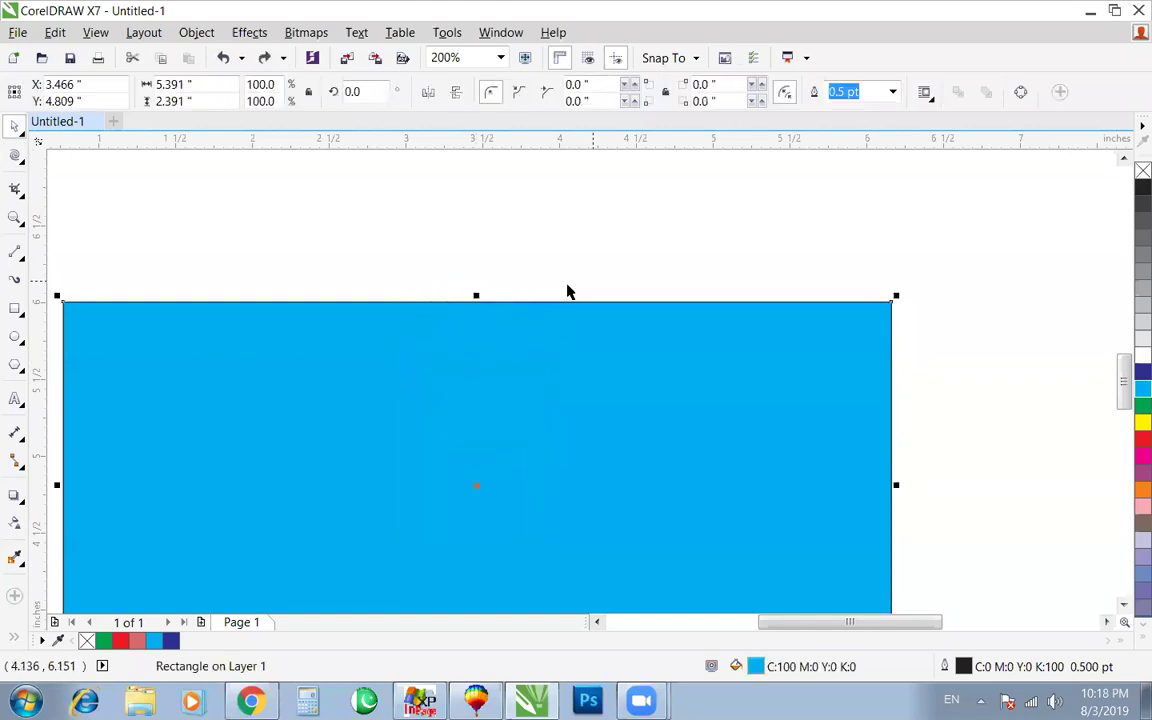
Step: Set the Twirl rate to 100 and twirl the midpoint of the rectangle's top edge into a spiral
key("space")
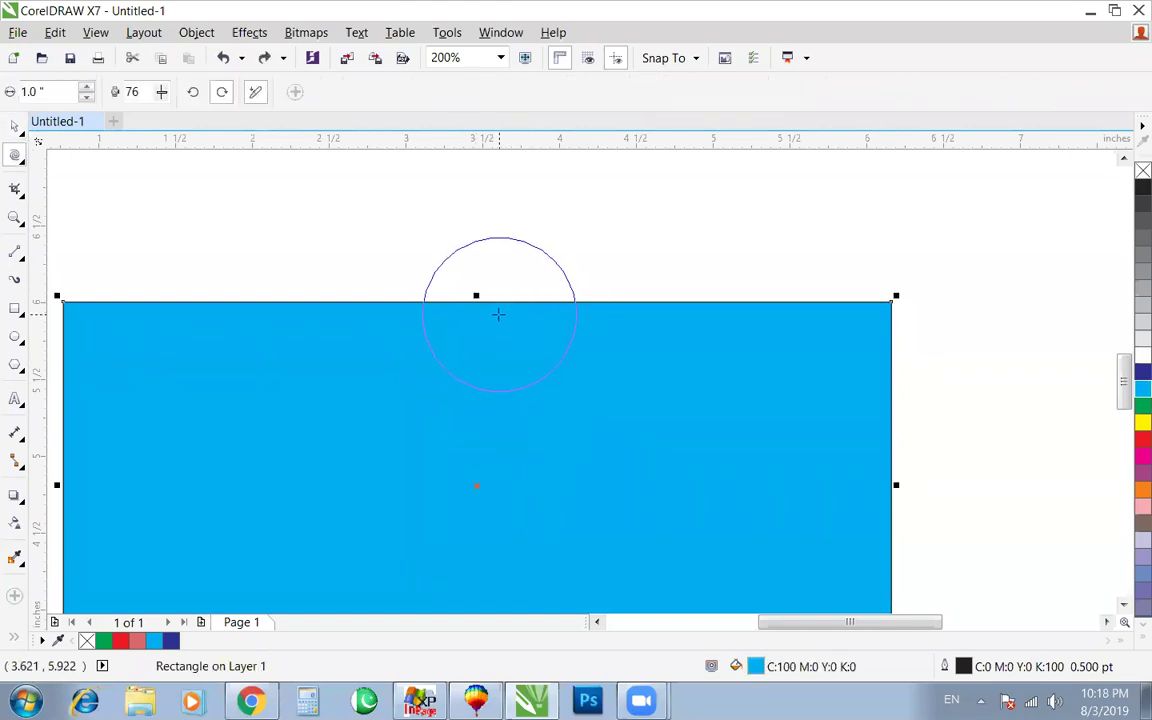
double_click(132, 91)
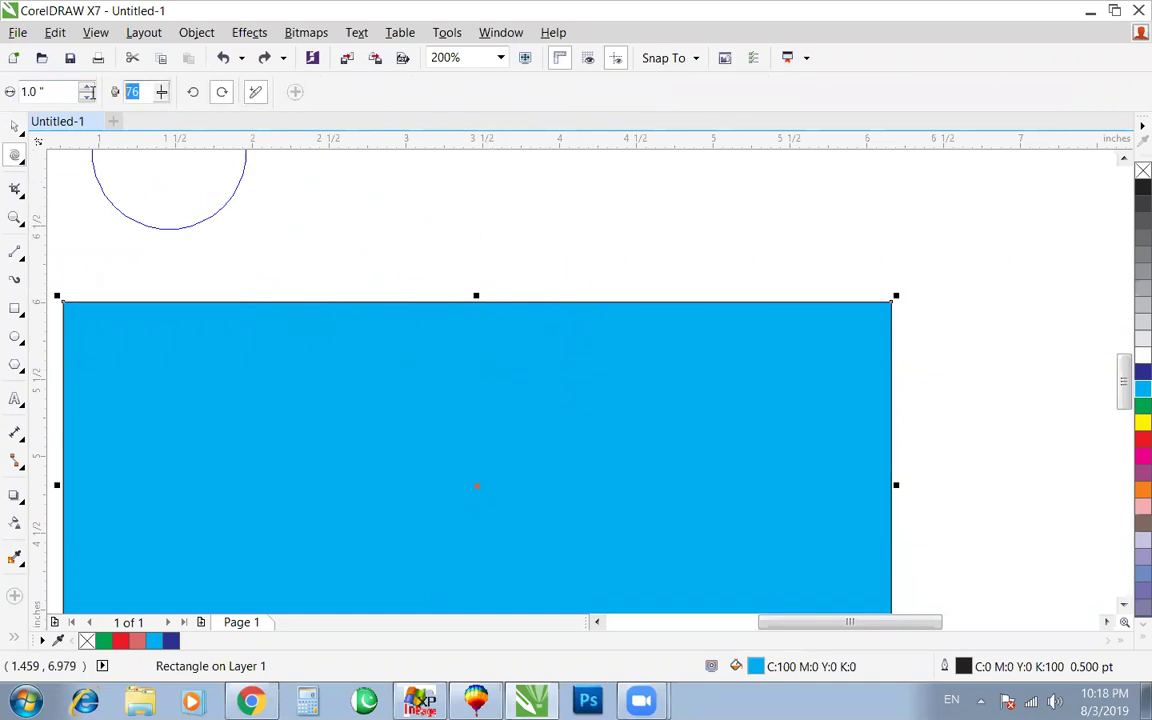
type("100")
left_click_drag(478, 298, 478, 298)
key("space")
scroll(674, 393, "down", 2)
left_click_drag(244, 255, 996, 601)
key("Escape")
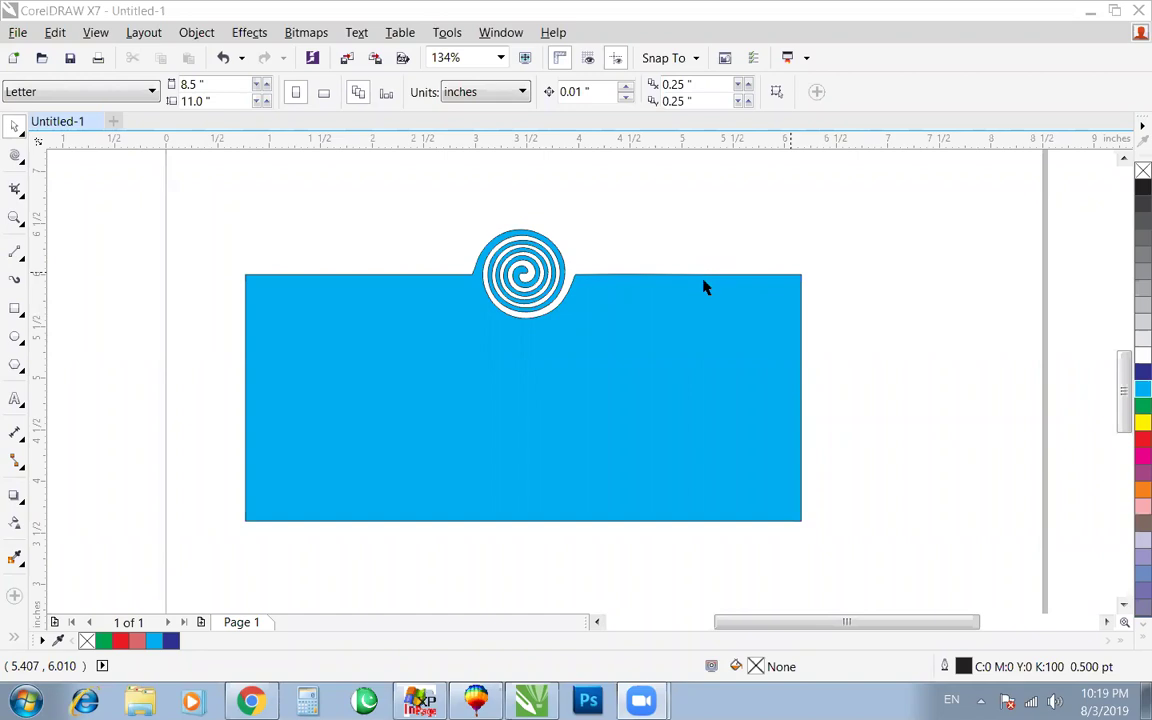
Step: Twirl two more clockwise spirals on the shape's top edge, one near each end
left_click(720, 346)
mouse_move(641, 700)
left_click(647, 662)
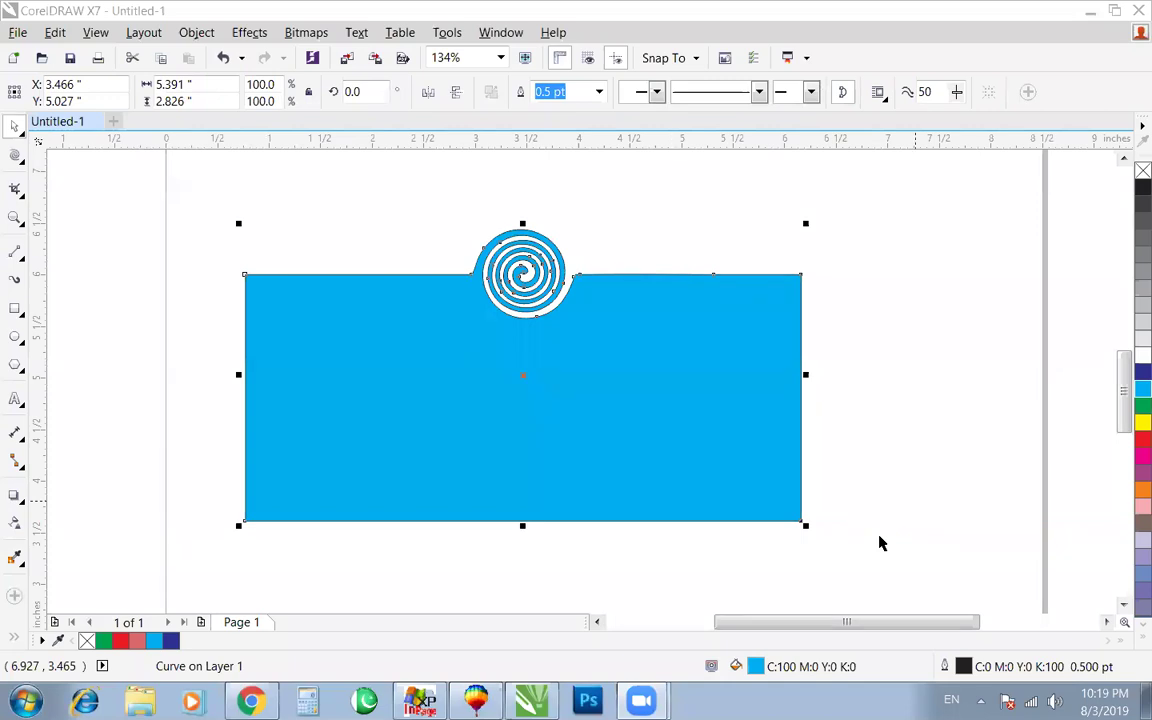
left_click(464, 383)
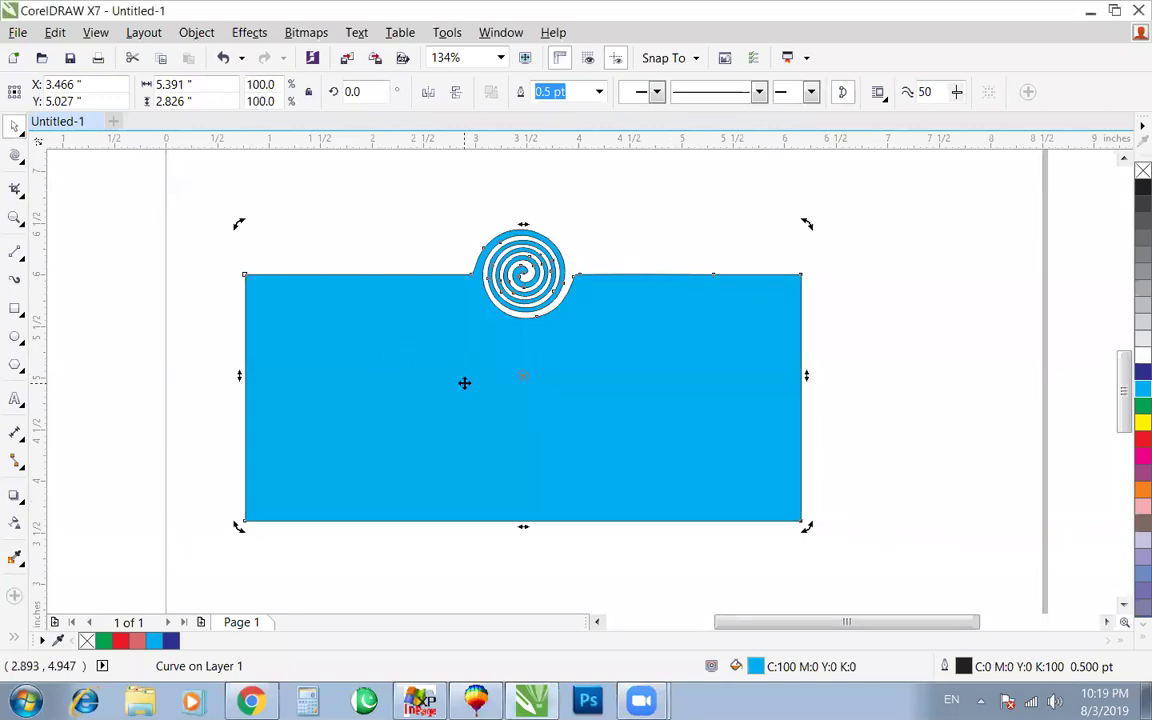
left_click(17, 156)
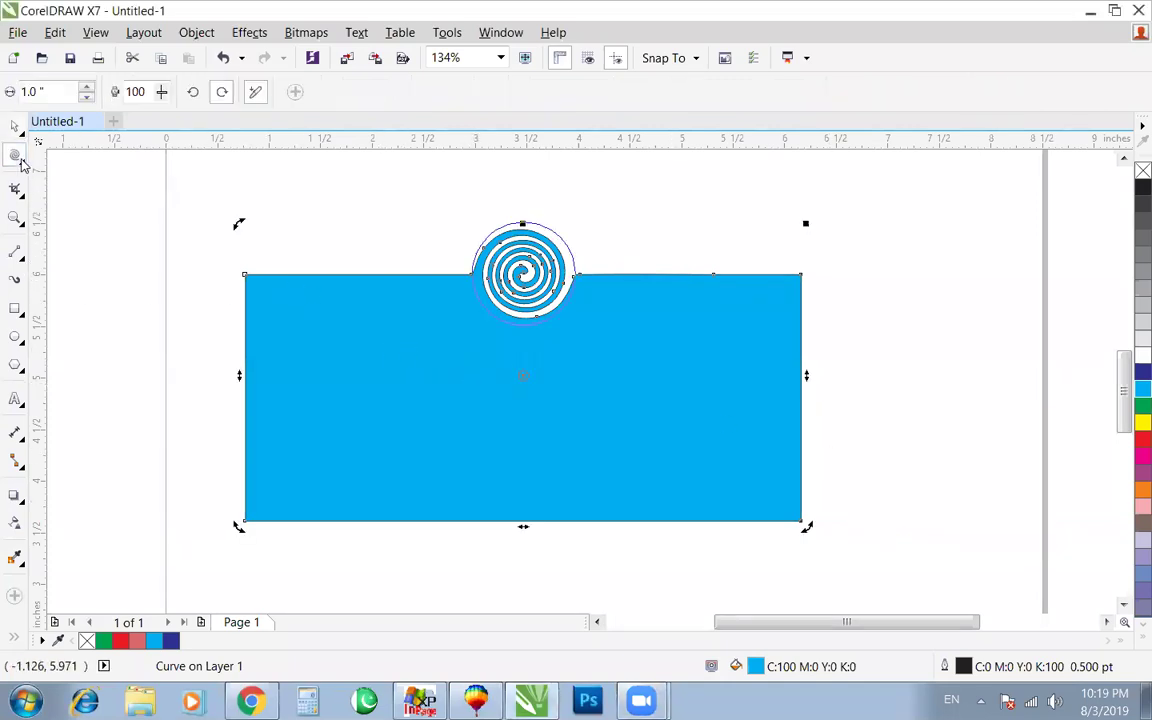
left_click_drag(298, 273, 298, 273)
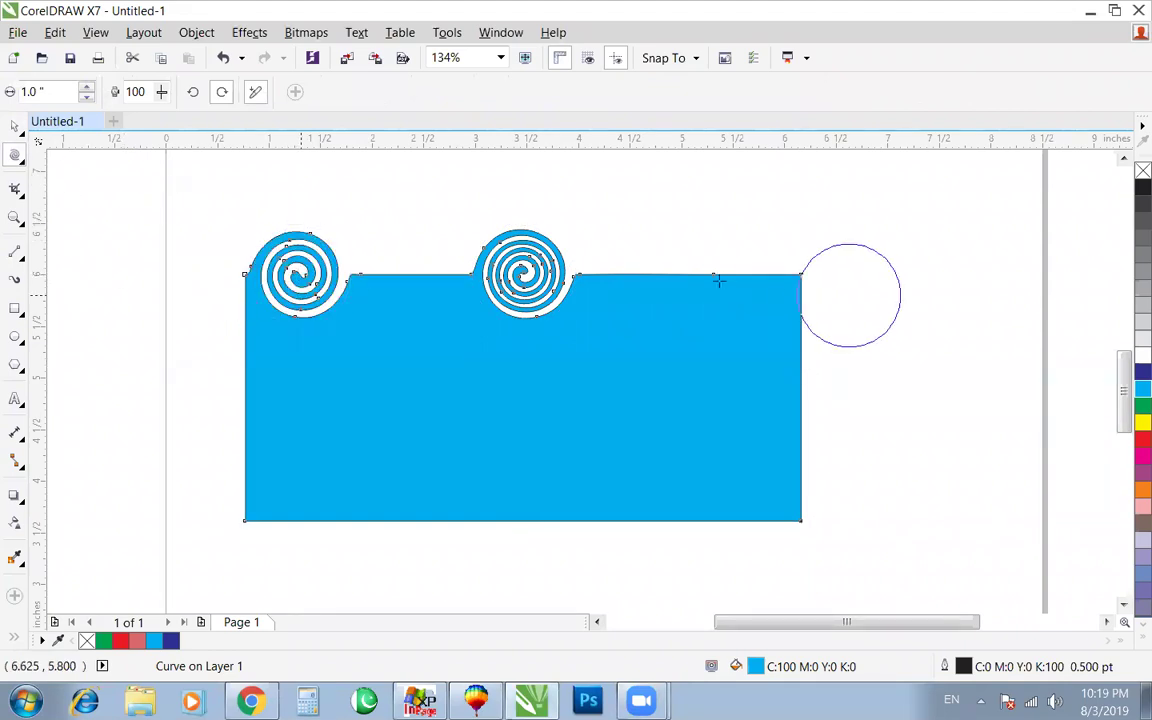
left_click_drag(712, 272, 711, 273)
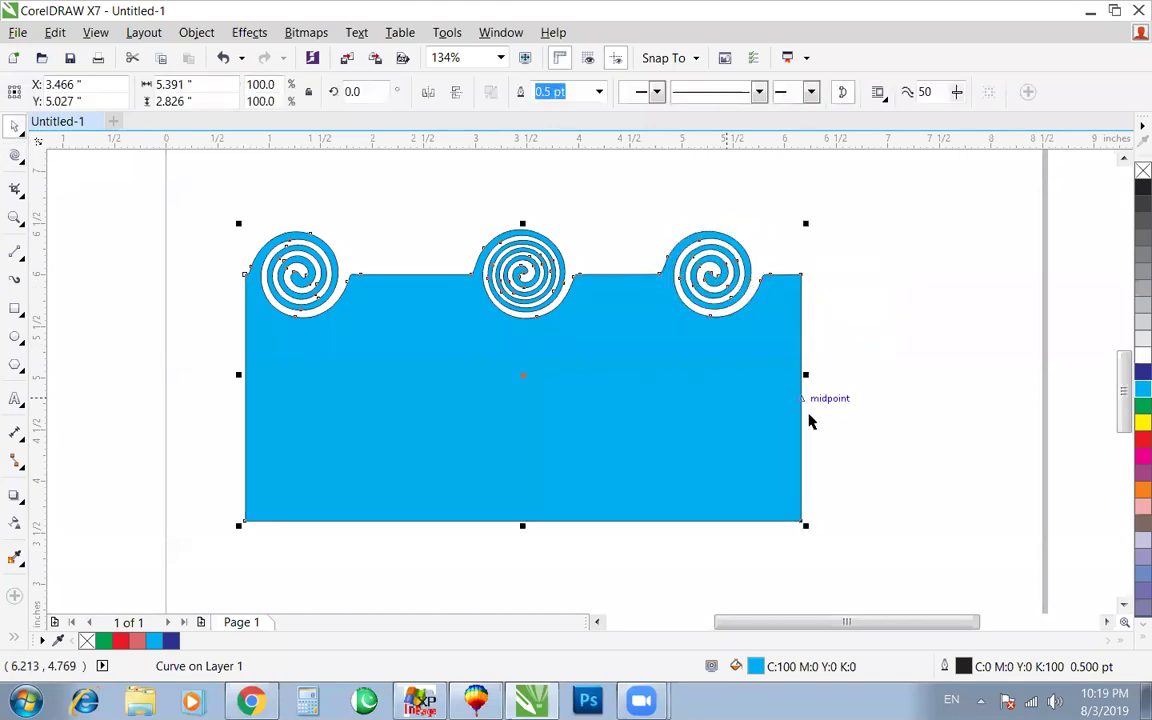
Step: Twirl a clockwise spiral near the middle of the shape's right edge and another on its left edge
left_click_drag(800, 388, 802, 387)
key("space")
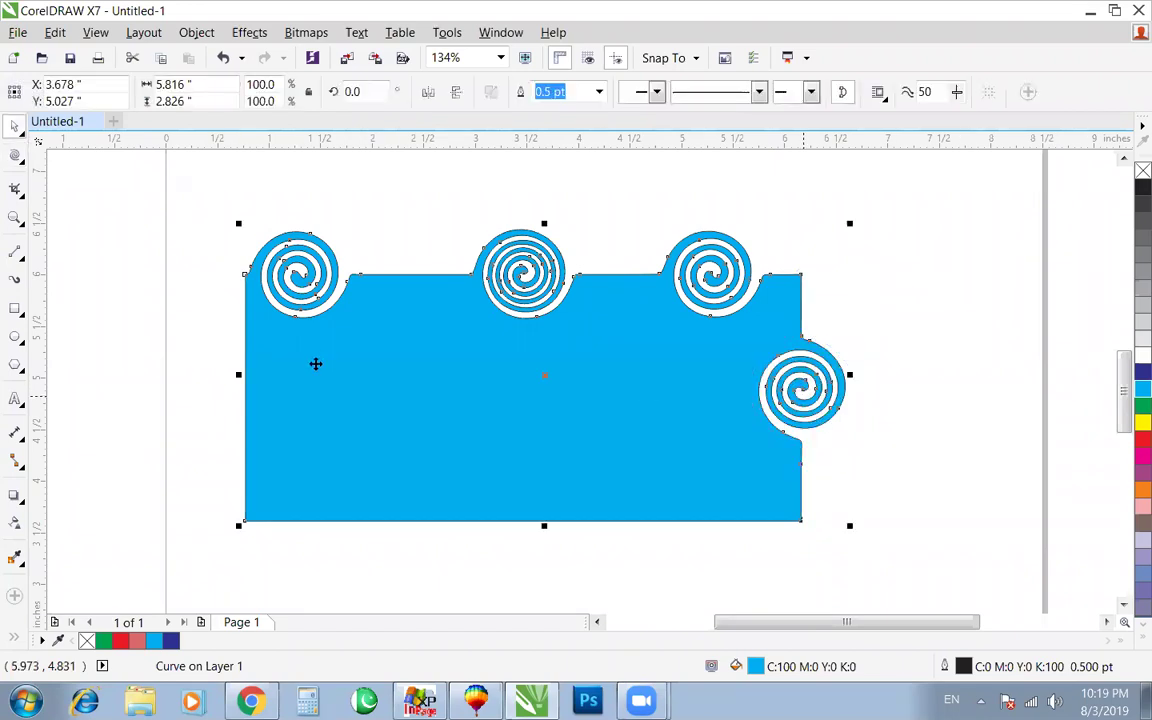
key("space")
left_click_drag(243, 388, 243, 388)
key("space")
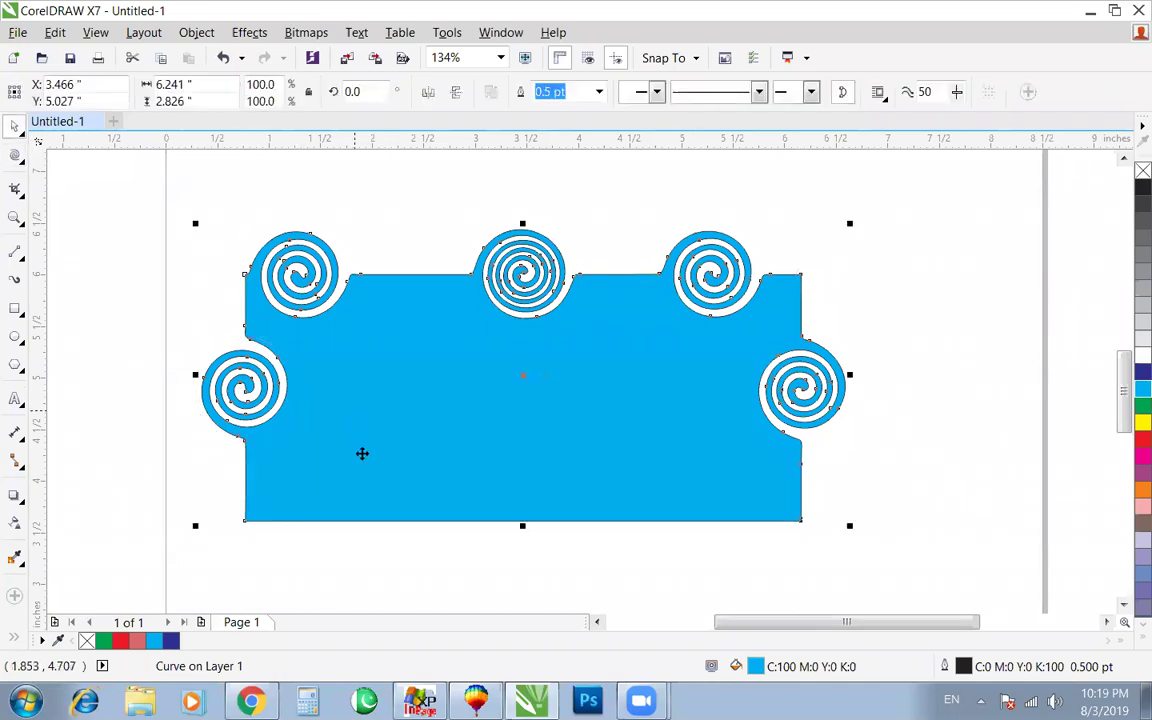
Step: Twirl a clockwise spiral on the left part of the shape's bottom edge and remove the shape's outline
key("space")
left_click_drag(357, 521, 357, 521)
key("space")
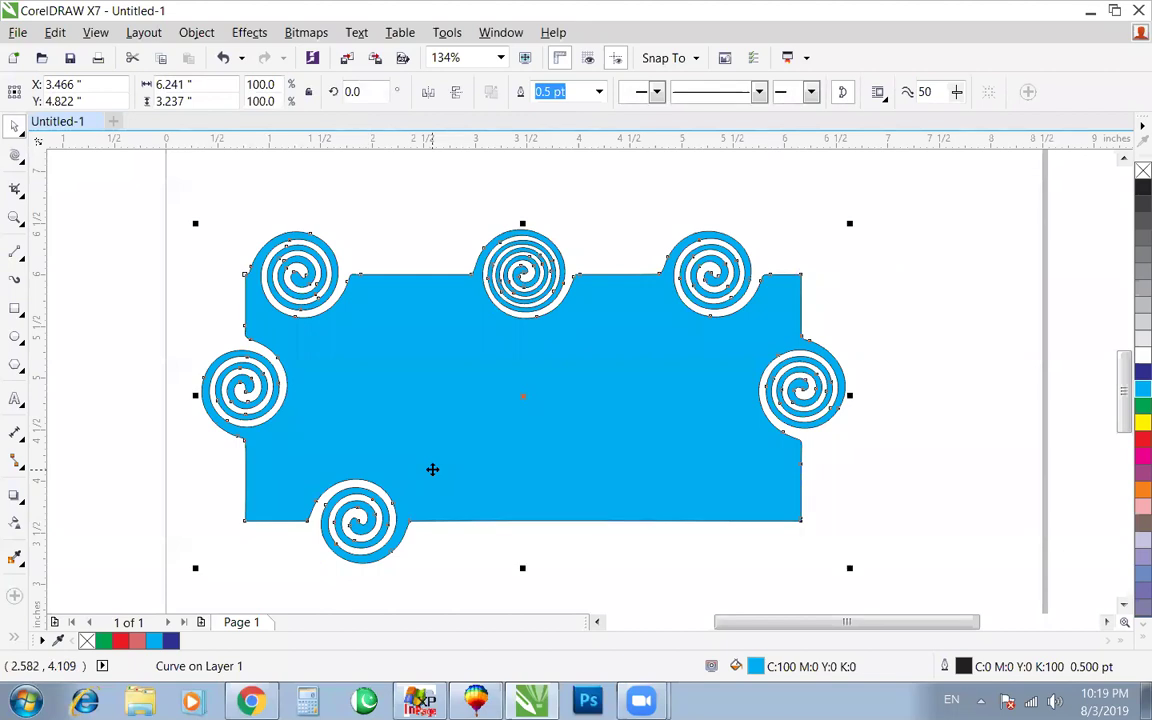
right_click(1143, 170)
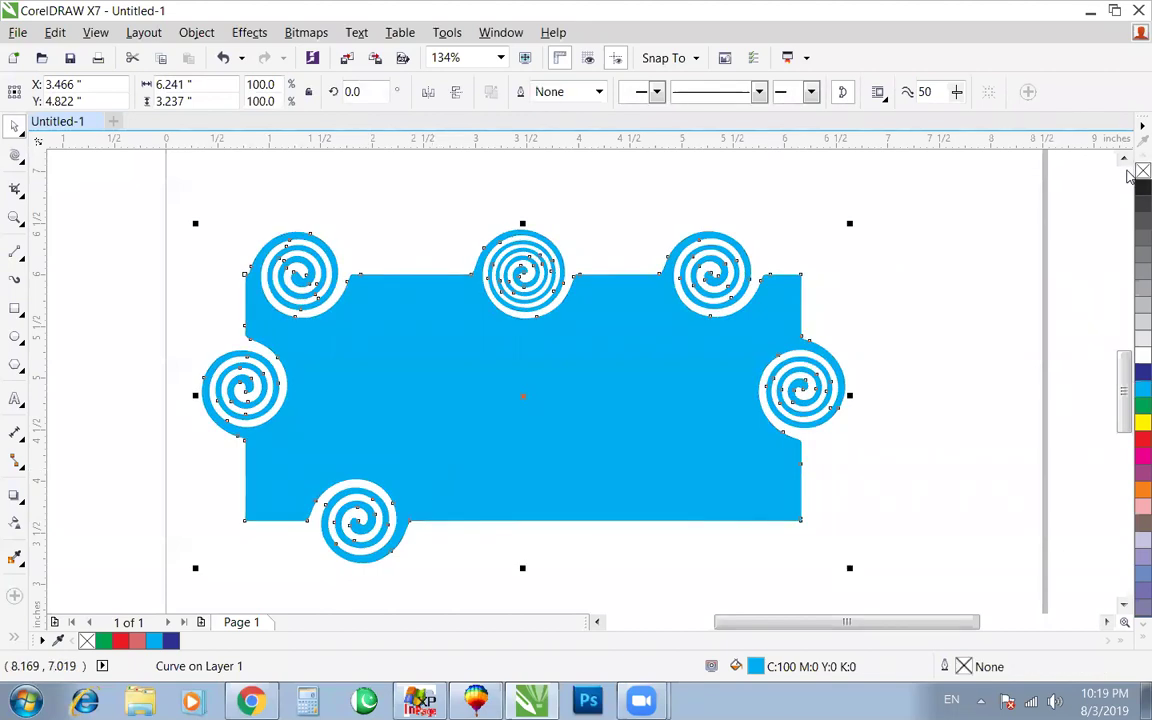
left_click(962, 250)
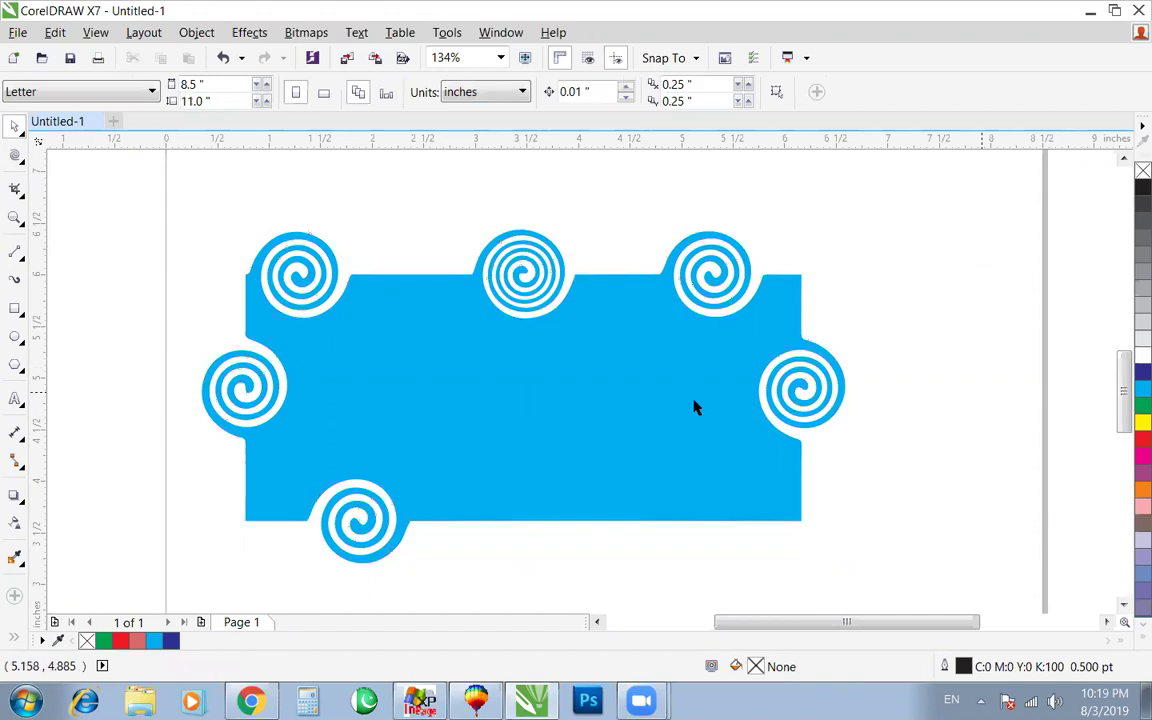
Step: Switch the Twirl tool to counterclockwise and twirl a spiral near the middle of the shape's bottom edge
key("t")
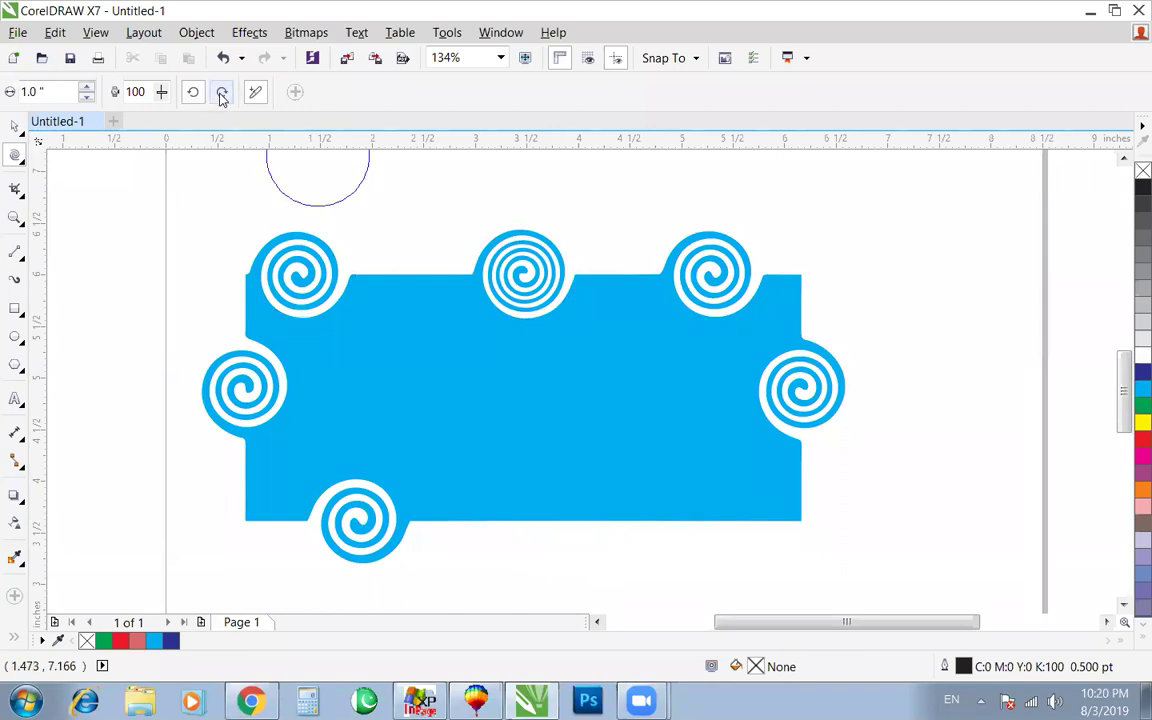
left_click(549, 518)
left_click(549, 518)
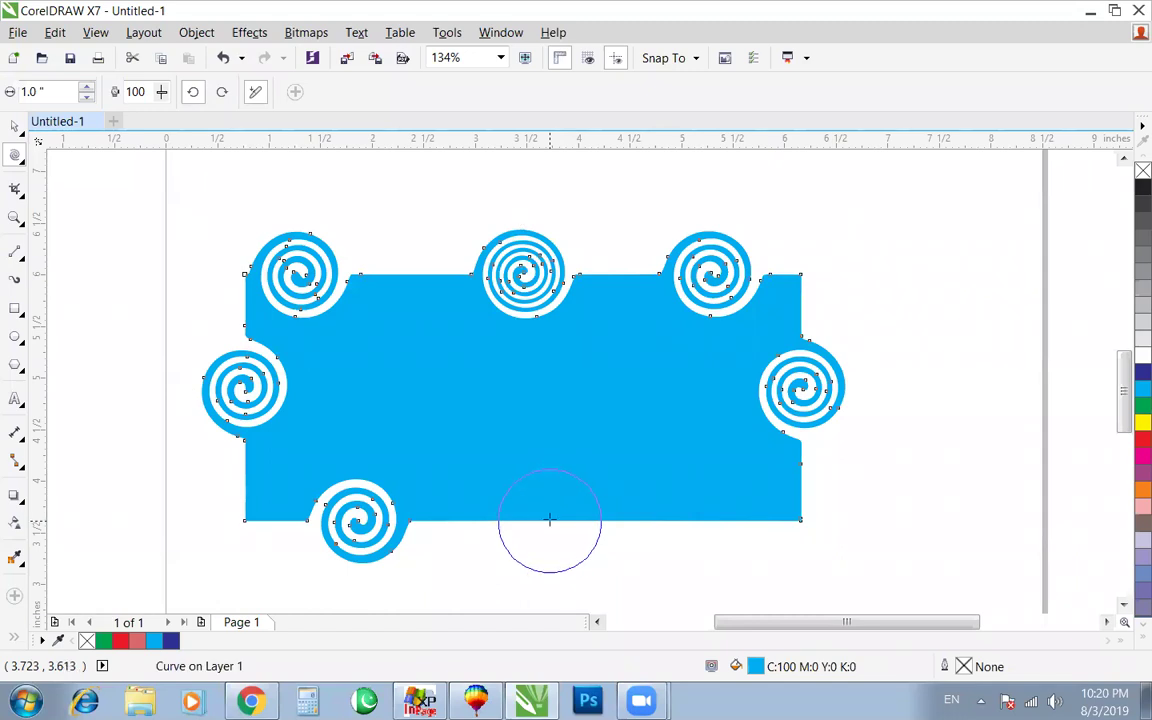
left_click_drag(549, 518, 549, 518)
key("space")
scroll(895, 444, "down", 2)
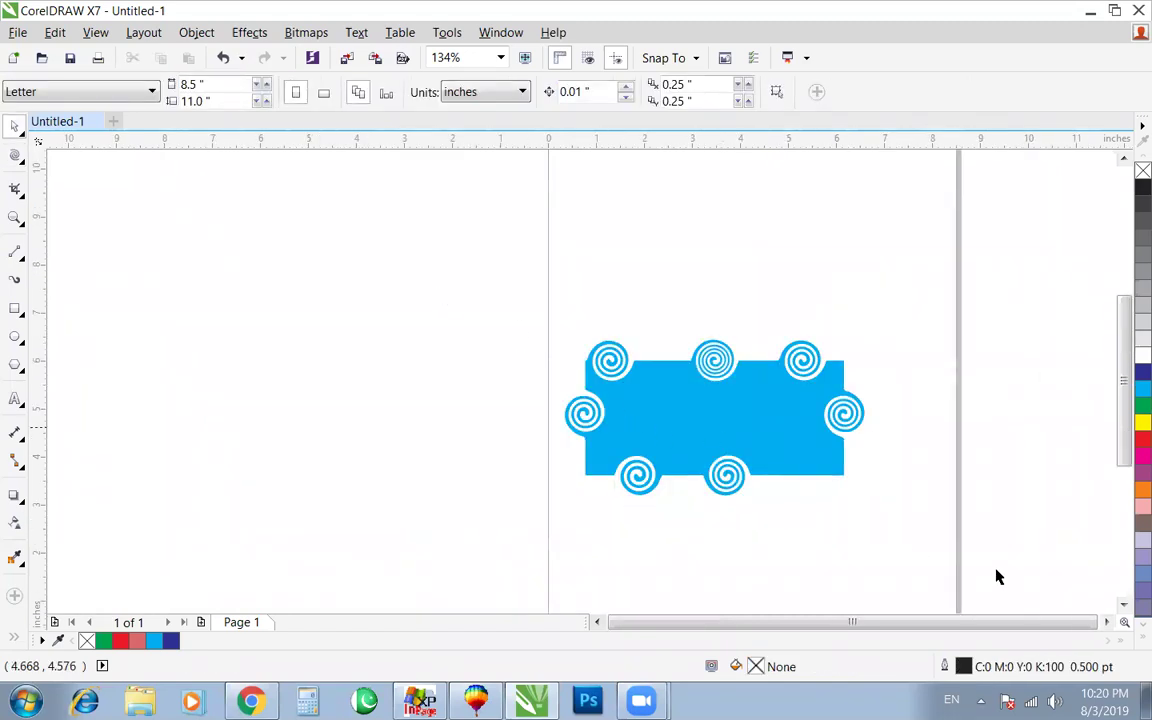
Step: Twirl a counterclockwise spiral on the bottom edge near the shape's lower-right corner
scroll(741, 441, "up", 2)
key("space")
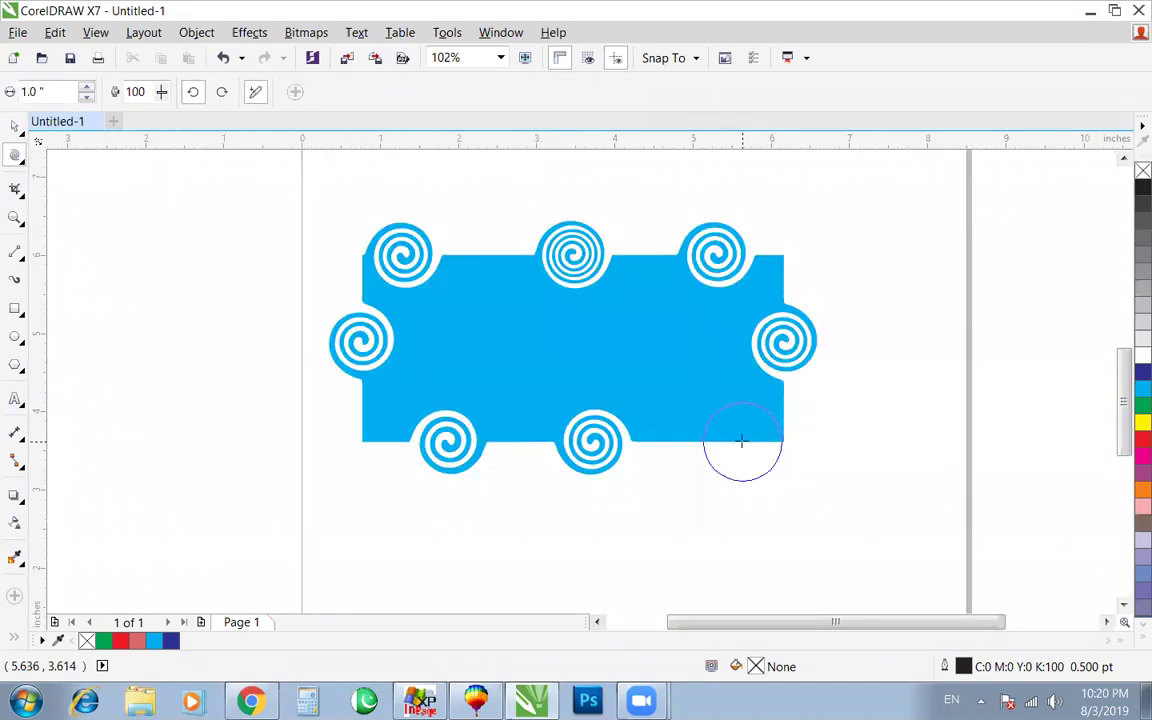
left_click(742, 440)
left_click_drag(742, 440, 742, 440)
key("space")
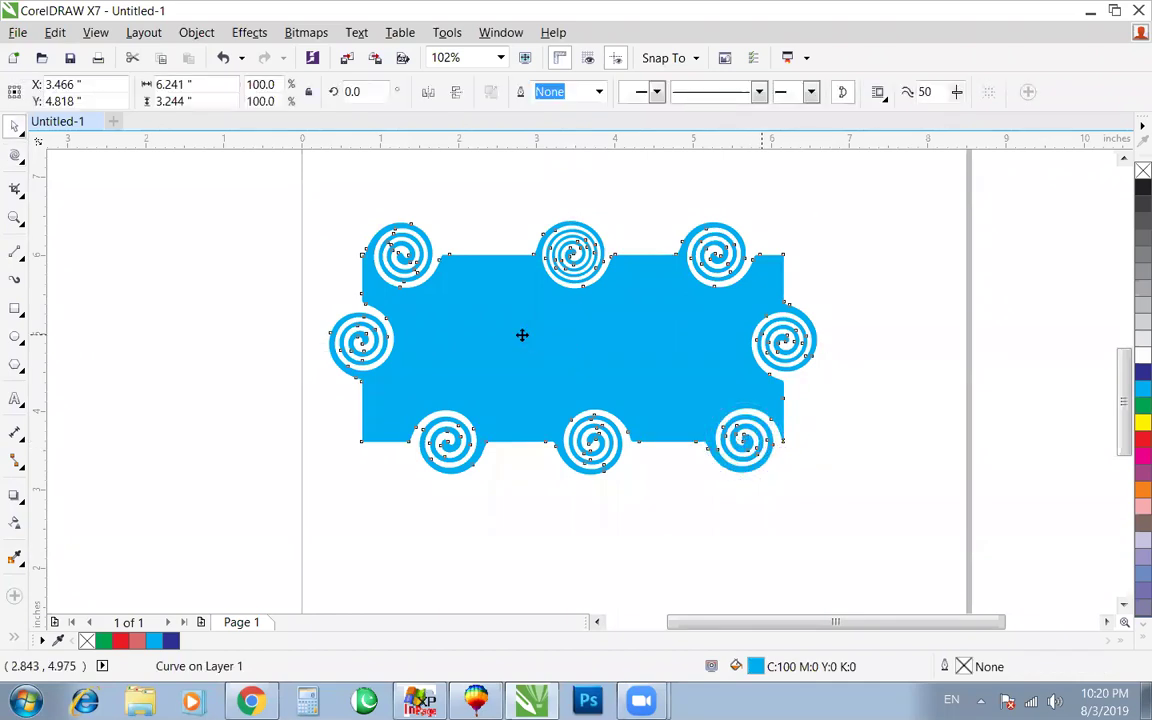
Step: Twirl counterclockwise spirals at the shape's lower-left corner and on the top edge between the left and middle spirals
key("space")
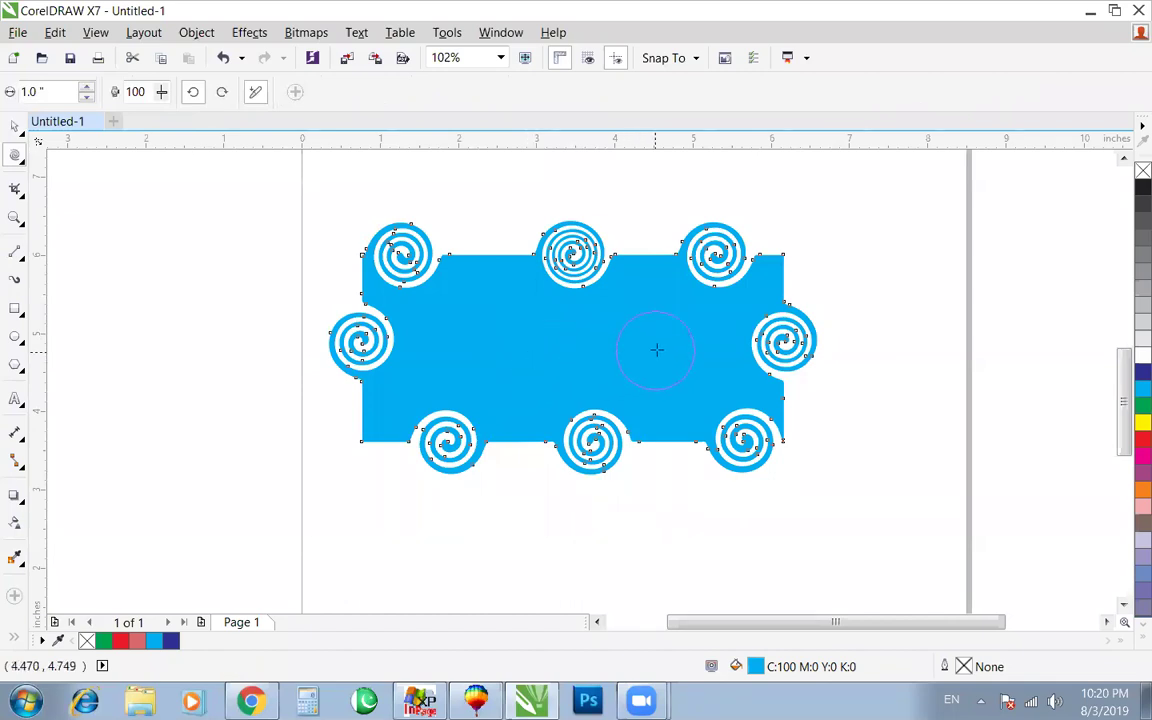
left_click_drag(363, 436, 372, 430)
key("space")
key("space")
left_click_drag(487, 256, 488, 258)
key("space")
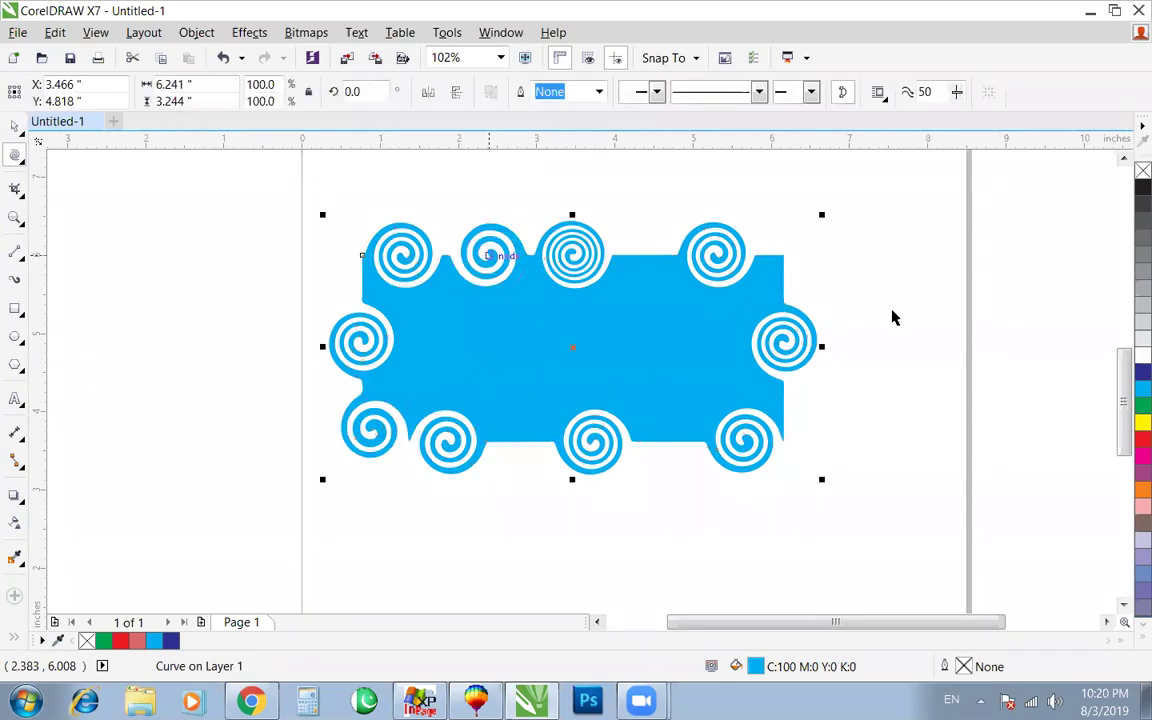
Step: Delete the twirled cyan shape, leaving the page empty
left_click(722, 560)
mouse_move(682, 667)
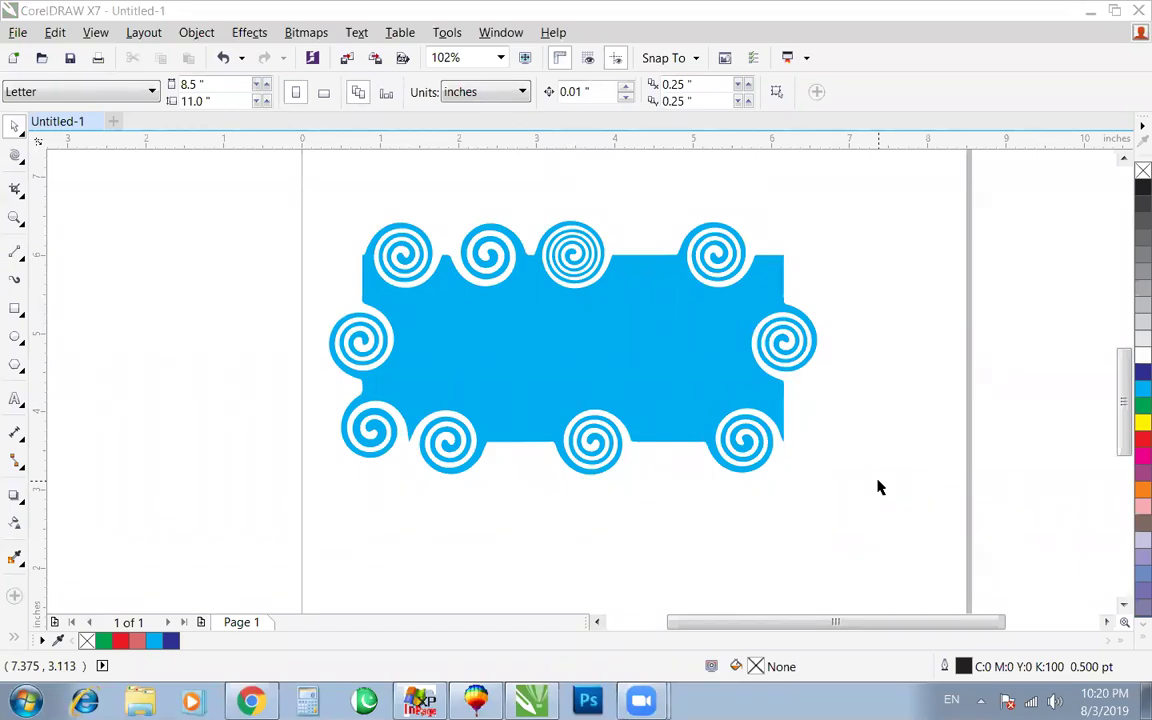
left_click(585, 378)
key("Delete")
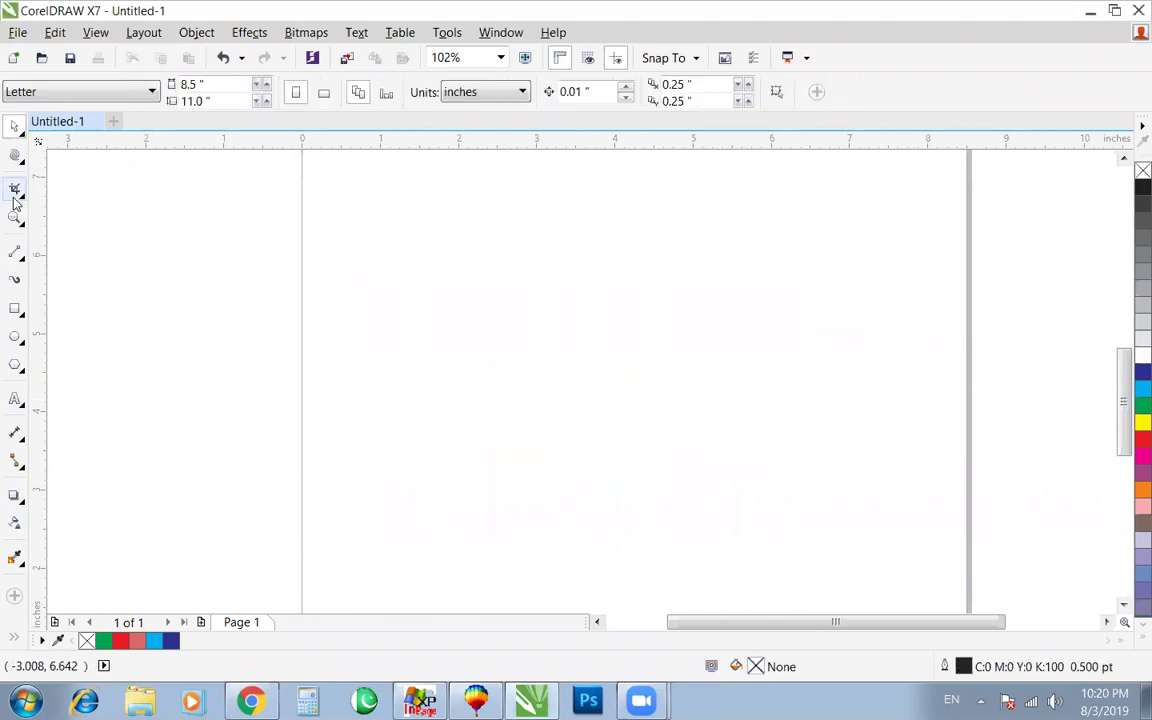
Step: Draw a rectangle about 4.6 by 1.7 inches in the page's middle, filled cyan with no outline
left_click(15, 155)
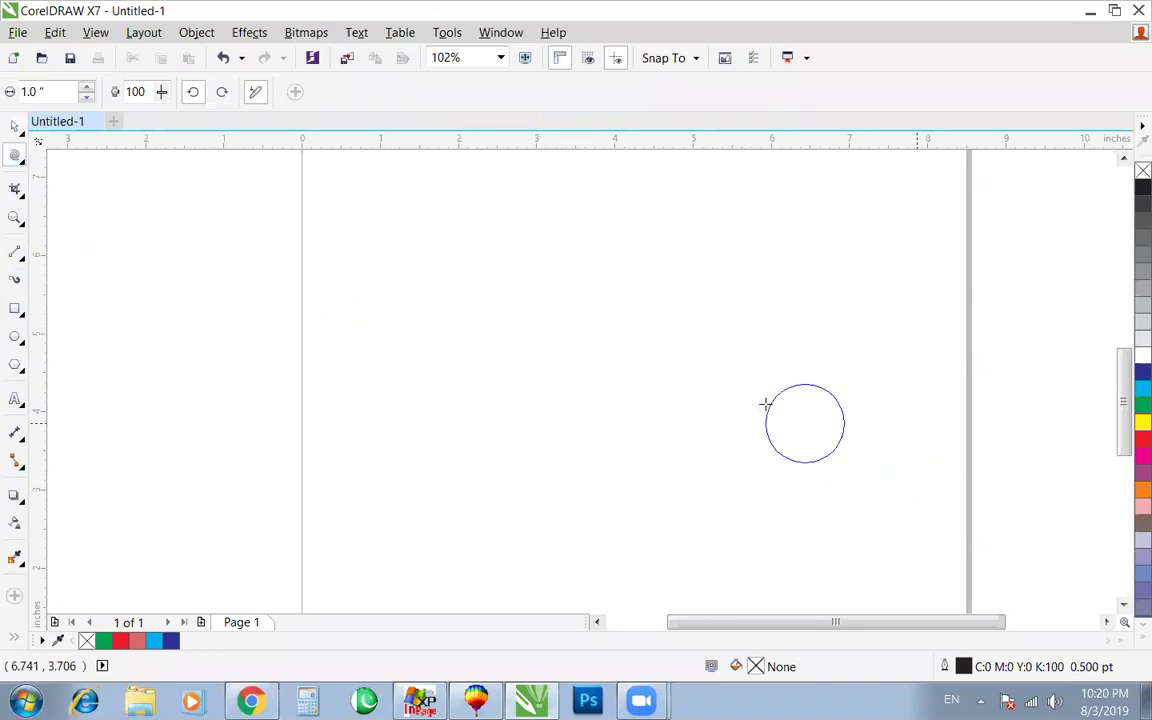
left_click(16, 308)
mouse_move(504, 279)
left_mouse_down()
mouse_move(812, 411)
mouse_move(866, 411)
left_mouse_up()
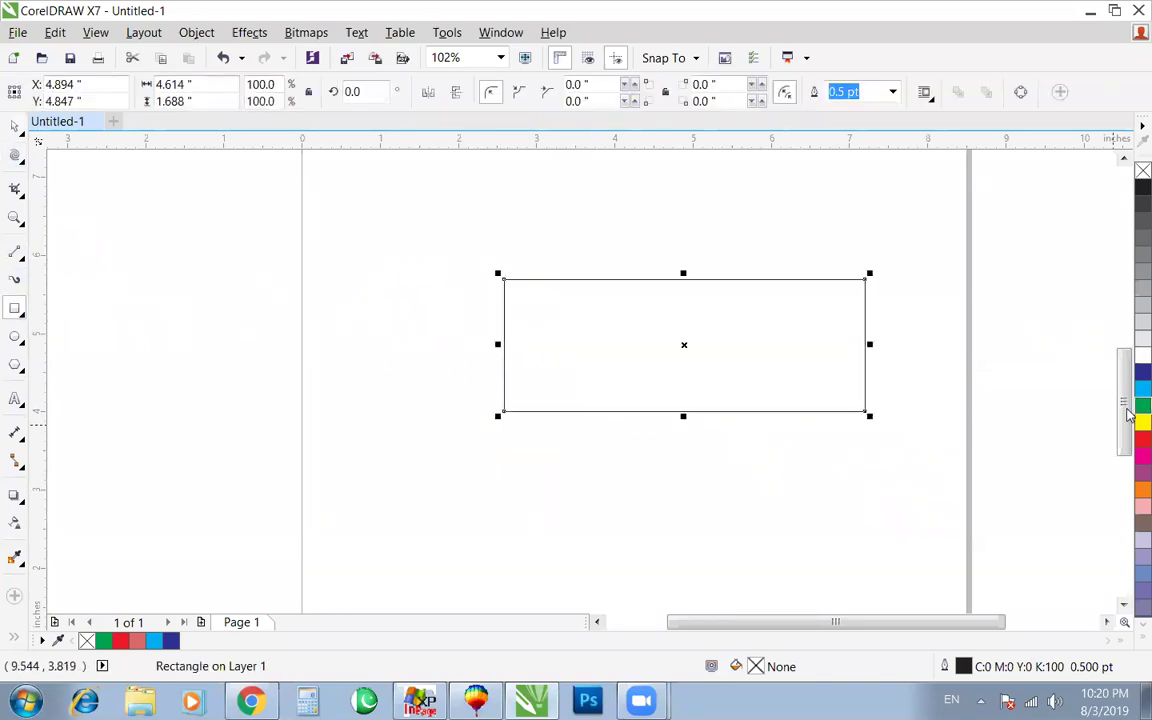
left_click(1143, 388)
right_click(1143, 170)
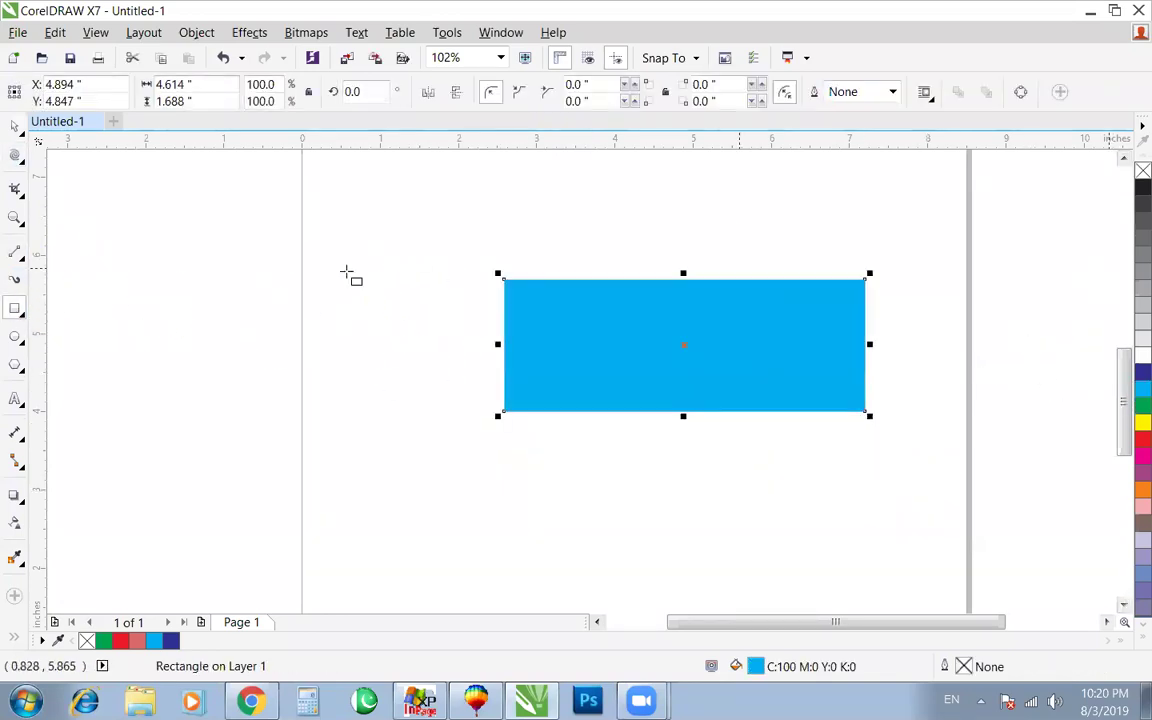
Step: Twirl a counterclockwise spiral at the middle of each of the cyan rectangle's four edges
left_click(15, 153)
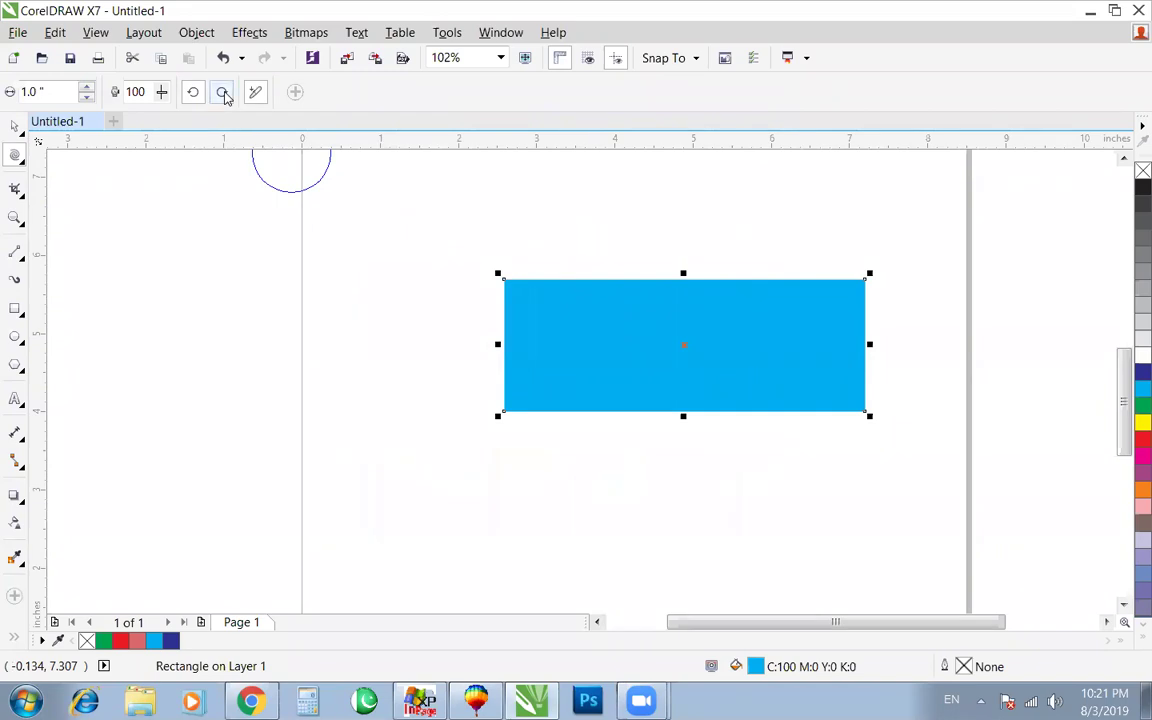
left_click_drag(684, 278, 684, 277)
left_click_drag(863, 338, 863, 338)
key("space")
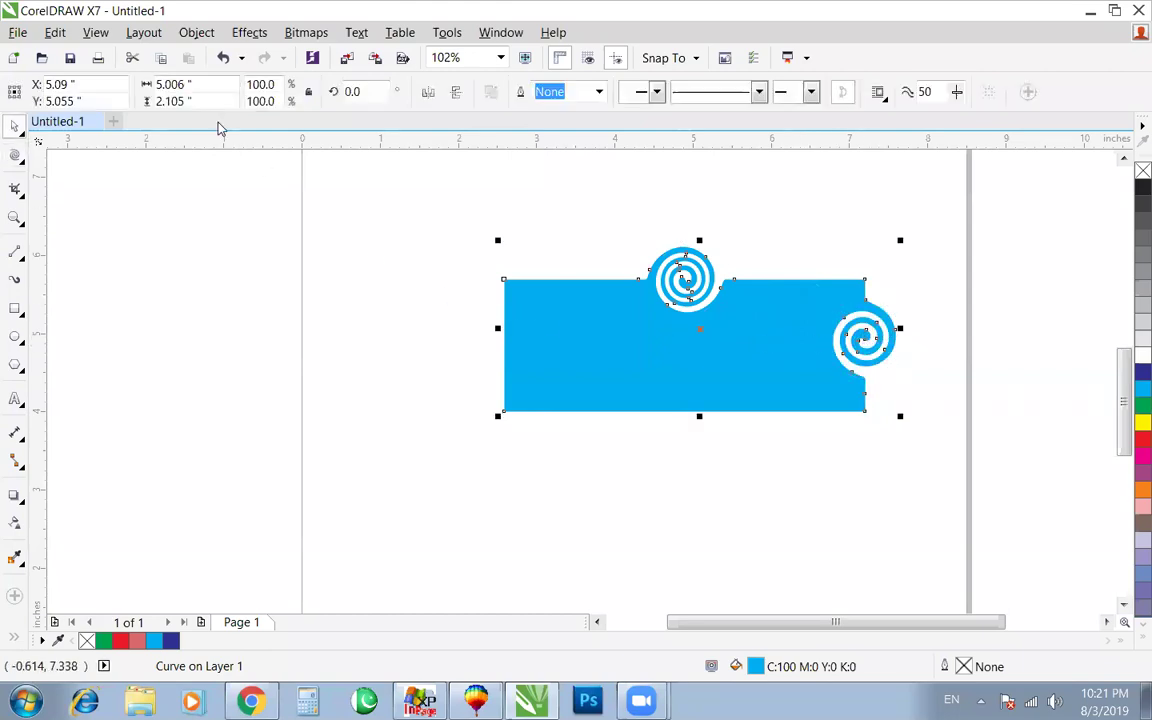
key("space")
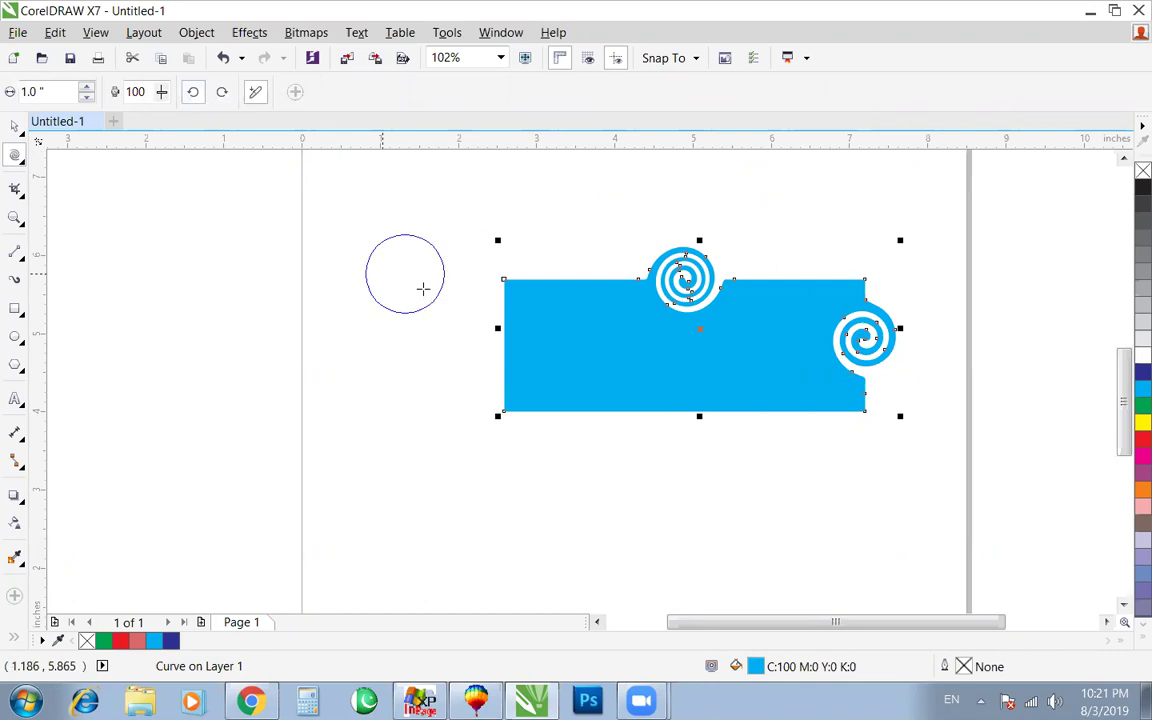
left_click_drag(504, 340, 504, 340)
left_click_drag(695, 415, 697, 411)
Step: Delete the cyan rectangle with the four twirled edges
key("space")
left_click(522, 252)
left_click(614, 329)
key("Delete")
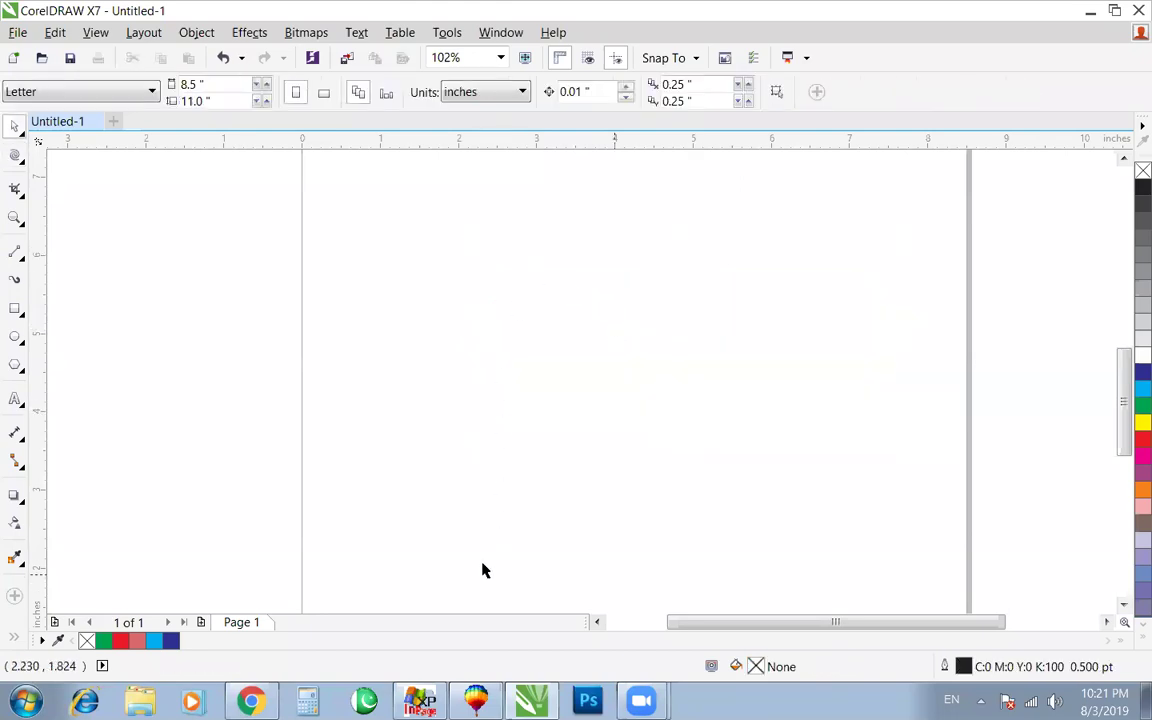
left_click(645, 699)
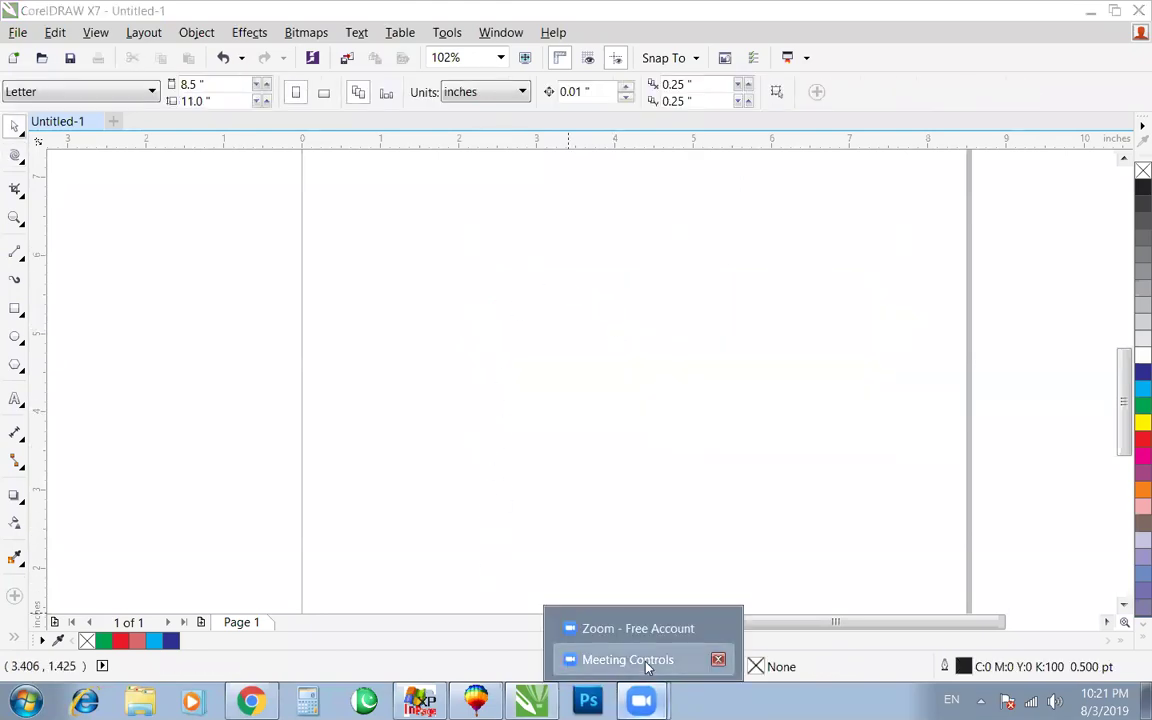
left_click(640, 661)
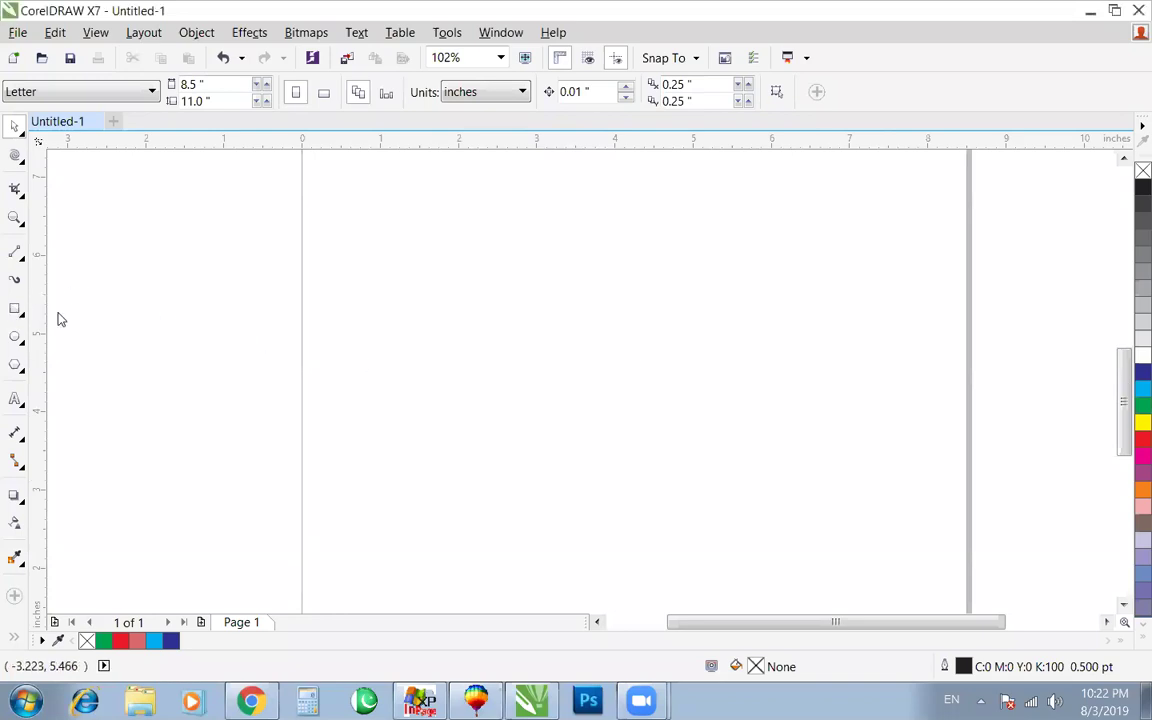
Step: Draw a rectangle about 3.5 by 2 inches left of the page's middle and fill it cyan
left_click(14, 308)
left_click_drag(399, 305, 671, 464)
left_click(1143, 388)
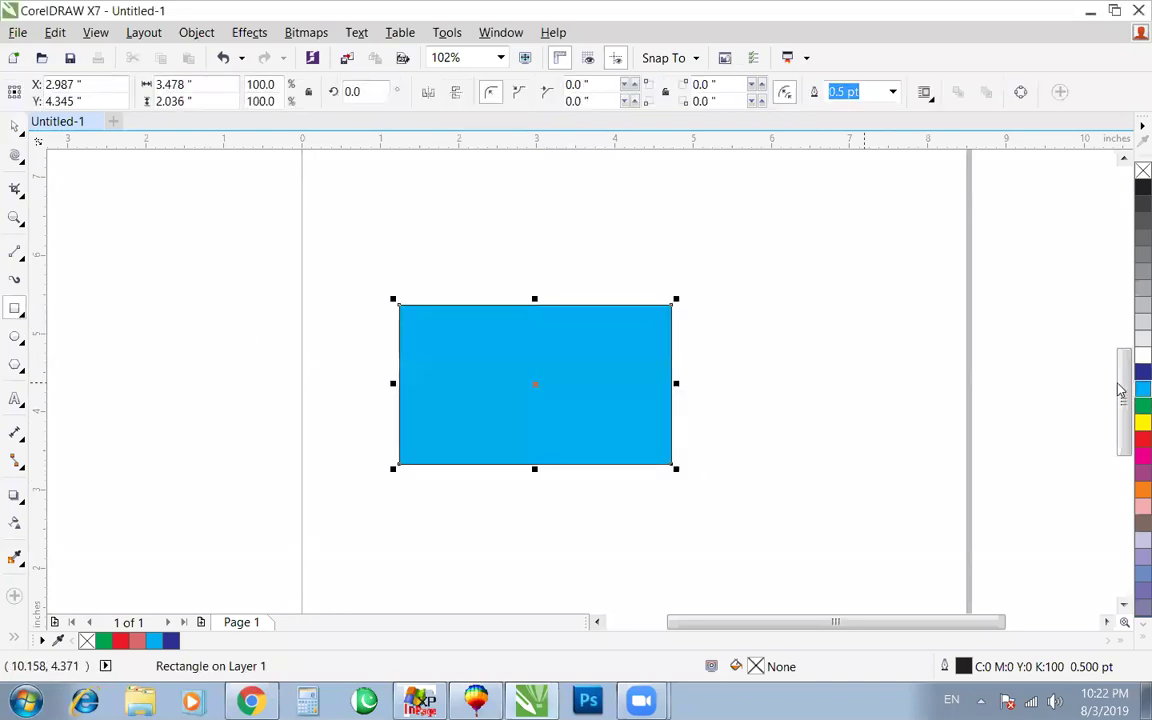
Step: Try moving Twirl strokes along the rectangle's bottom, left and right edges, undoing each attempt
left_click(14, 155)
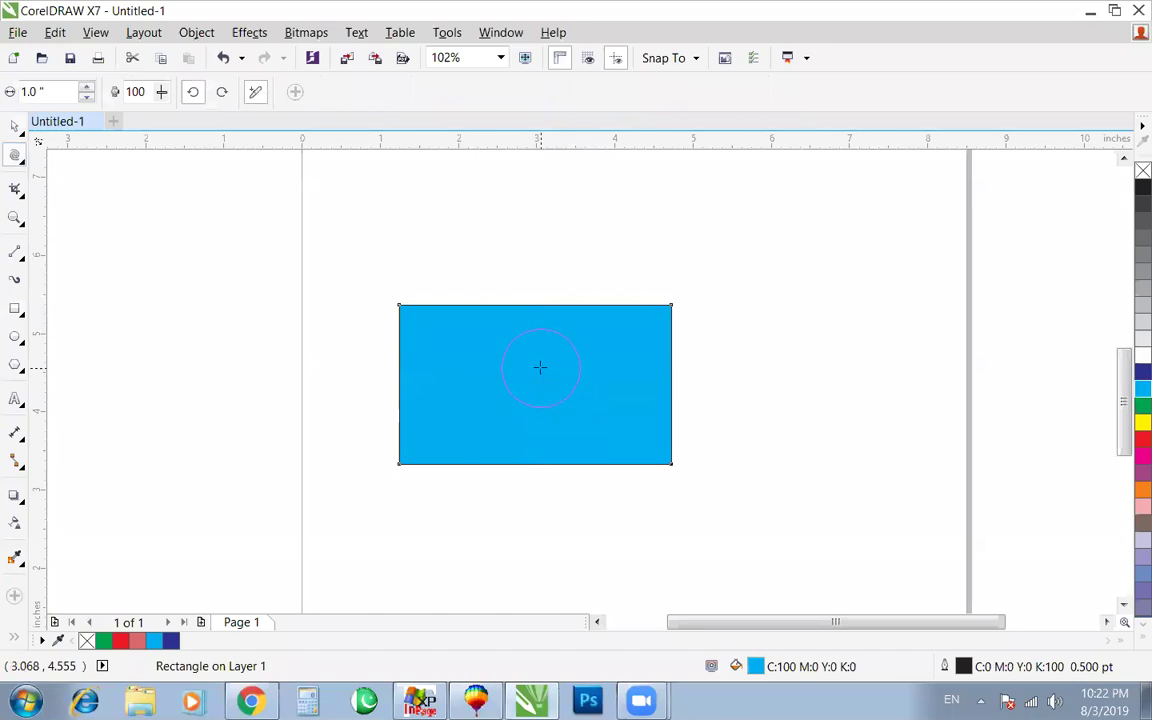
left_click_drag(542, 469, 595, 463)
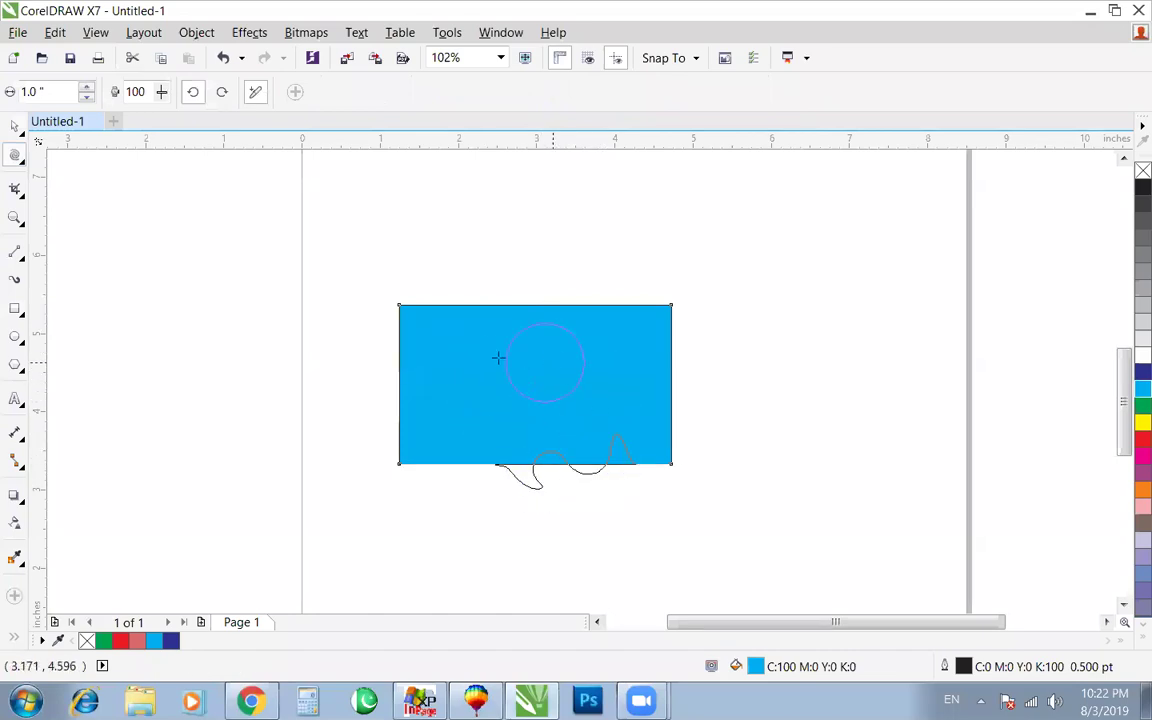
mouse_move(469, 368)
left_mouse_down()
mouse_move(527, 322)
mouse_move(350, 339)
mouse_move(432, 373)
mouse_move(404, 361)
left_mouse_up()
key("ctrl+z")
key("ctrl+z")
key("ctrl+z")
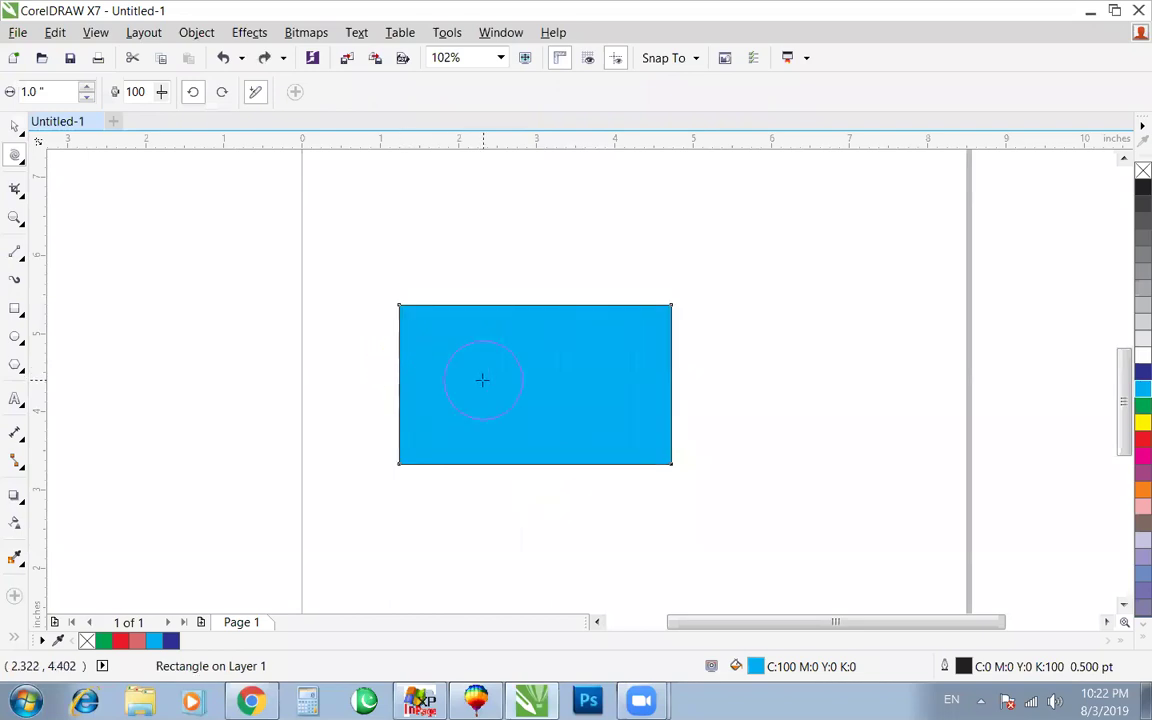
mouse_move(524, 383)
left_mouse_down()
mouse_move(449, 326)
mouse_move(357, 355)
left_mouse_up()
key("ctrl+z")
key("ctrl+z")
mouse_move(671, 368)
left_mouse_down()
mouse_move(437, 341)
mouse_move(552, 350)
mouse_move(402, 382)
mouse_move(516, 431)
mouse_move(501, 463)
left_mouse_up()
key("ctrl+z")
Step: Twirl continuous freehand swirls around the rectangle's edges and upper-right corner, and delete the distorted shape
mouse_move(551, 387)
left_mouse_down()
mouse_move(542, 357)
mouse_move(478, 391)
mouse_move(525, 323)
mouse_move(633, 267)
mouse_move(658, 424)
mouse_move(614, 450)
mouse_move(420, 440)
mouse_move(430, 353)
mouse_move(420, 310)
mouse_move(450, 300)
mouse_move(556, 308)
mouse_move(567, 295)
mouse_move(600, 303)
left_mouse_up()
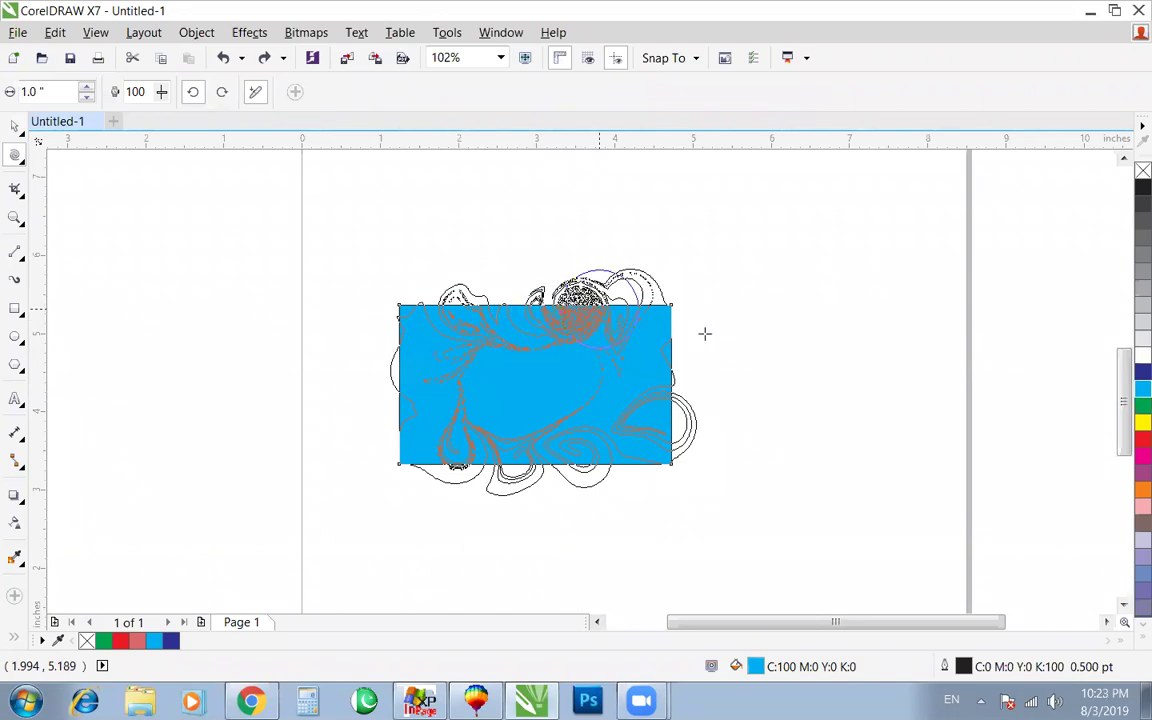
mouse_move(725, 301)
left_mouse_down()
mouse_move(705, 316)
mouse_move(695, 287)
left_mouse_up()
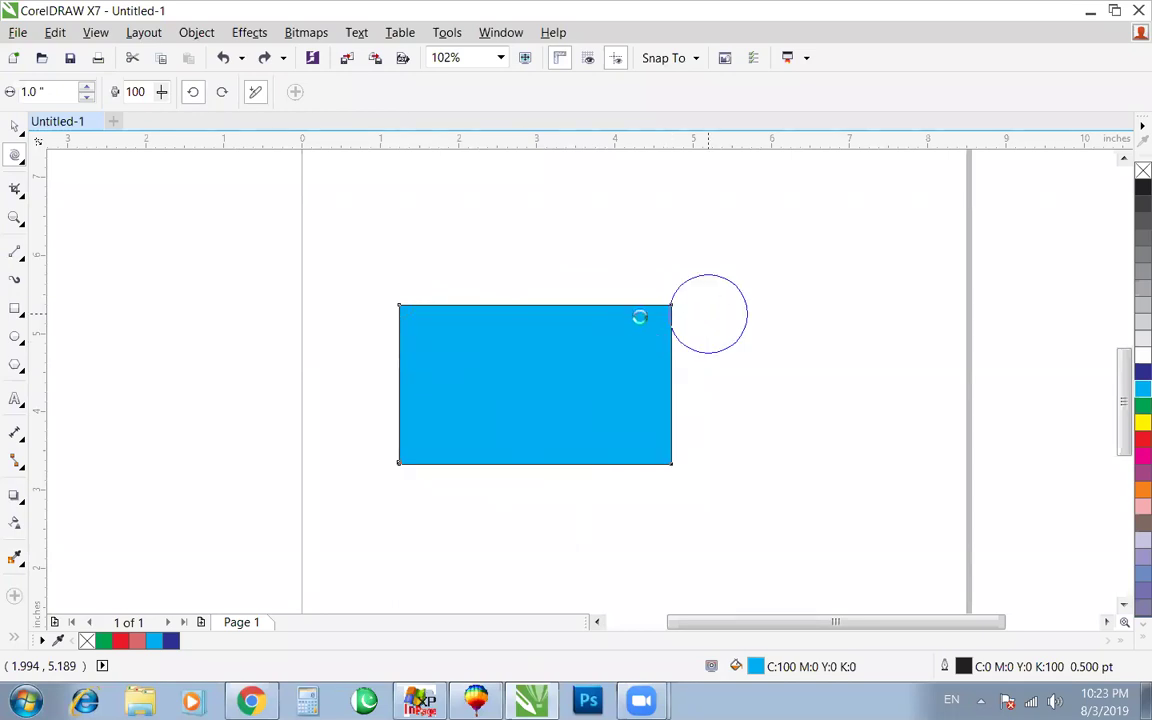
key("space")
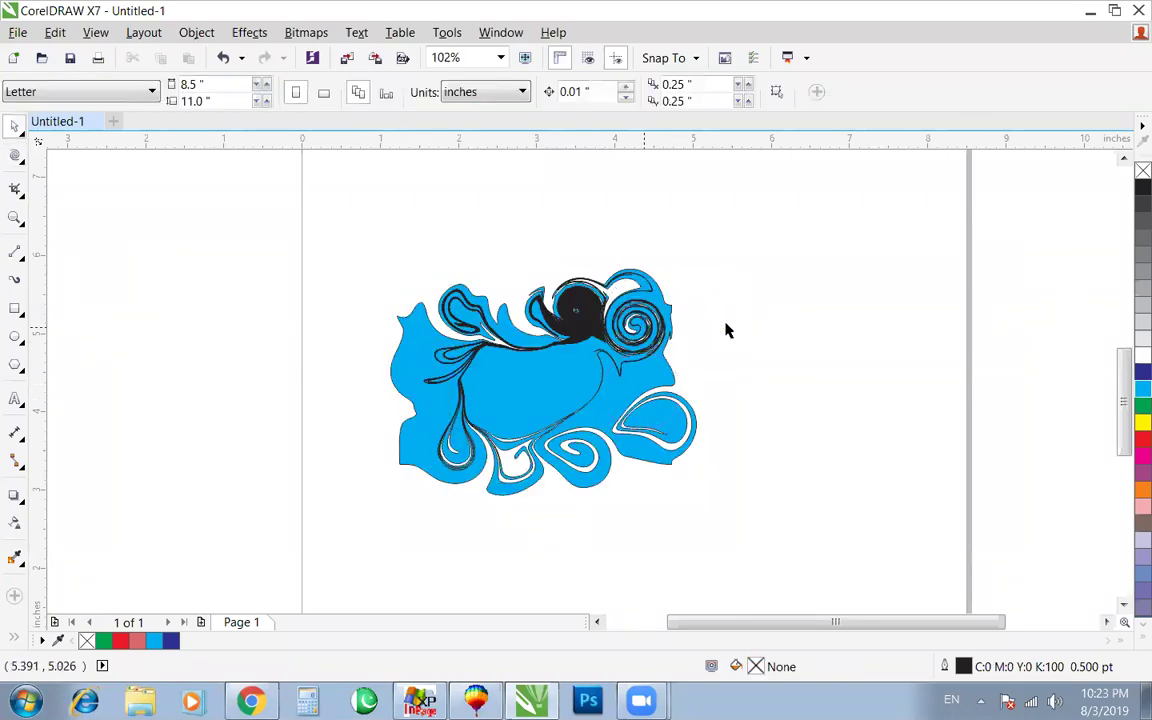
left_click(612, 362)
key("Delete")
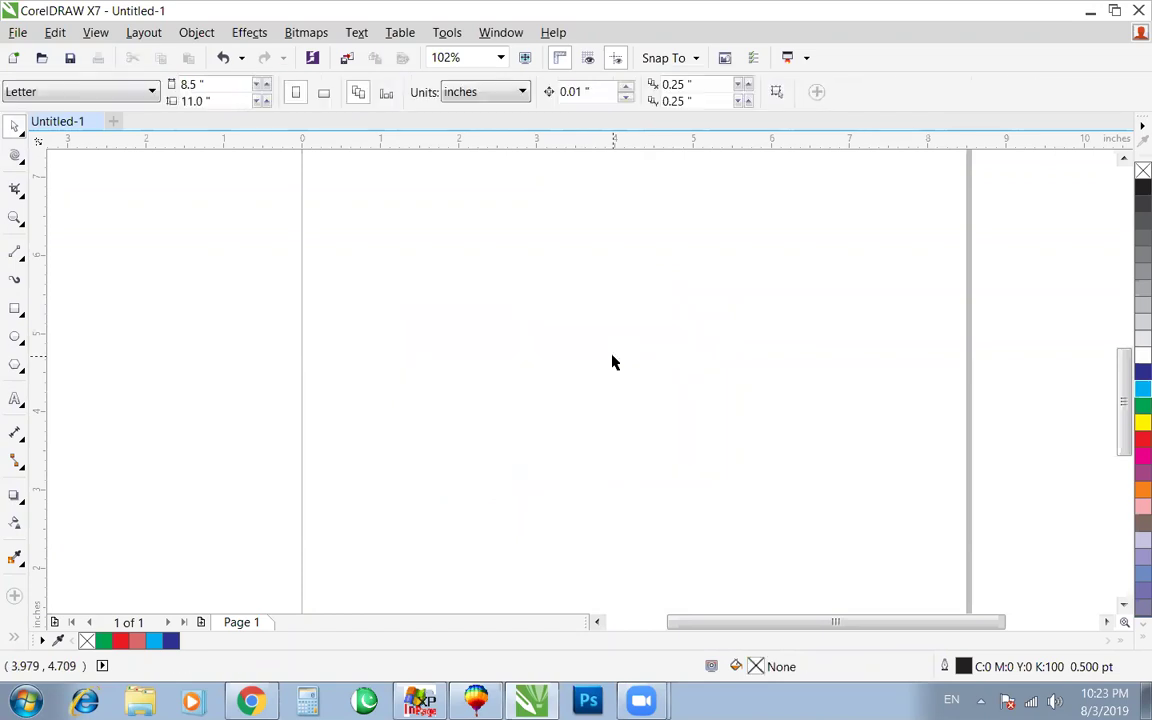
Step: Close the Zoom purchase page in Chrome, return to CorelDRAW and bring up the Zoom meeting controls
key("space")
mouse_move(641, 700)
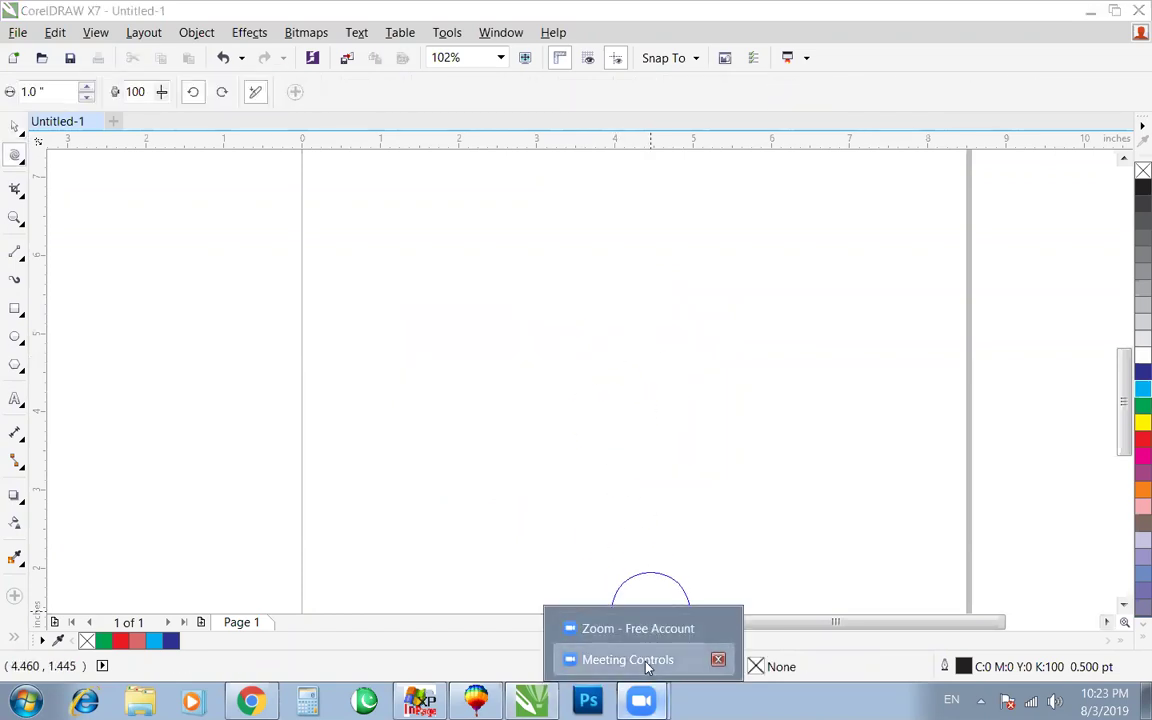
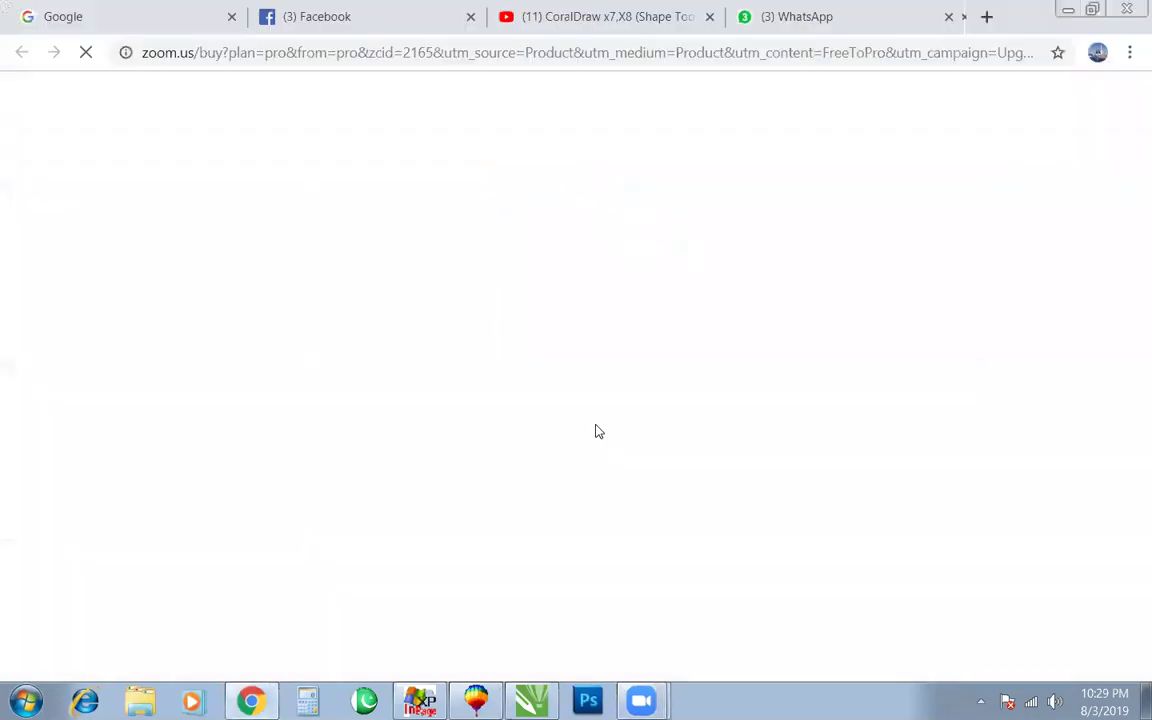
left_click(951, 18)
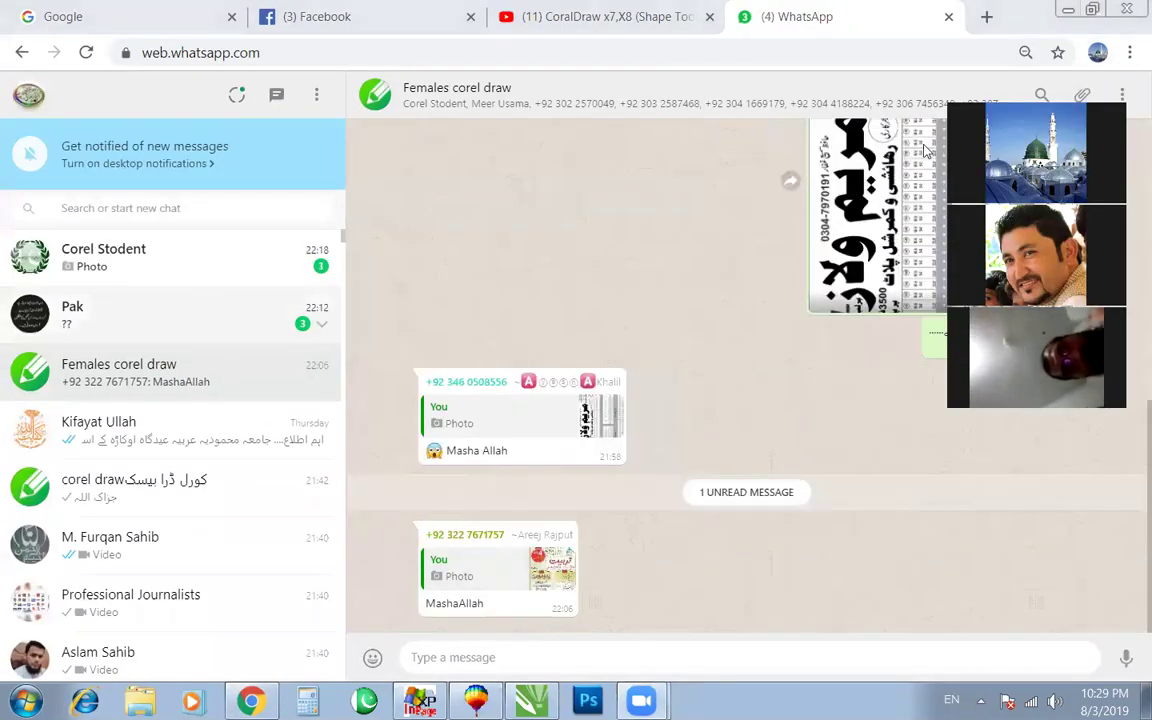
left_click(1067, 10)
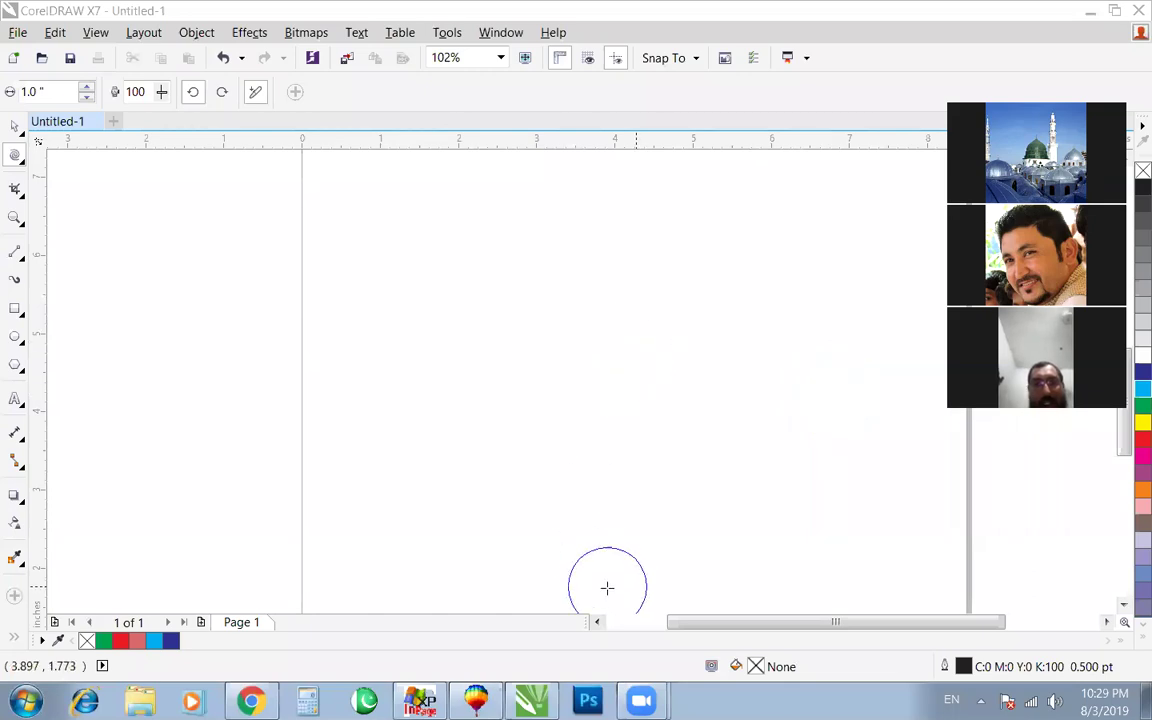
mouse_move(641, 700)
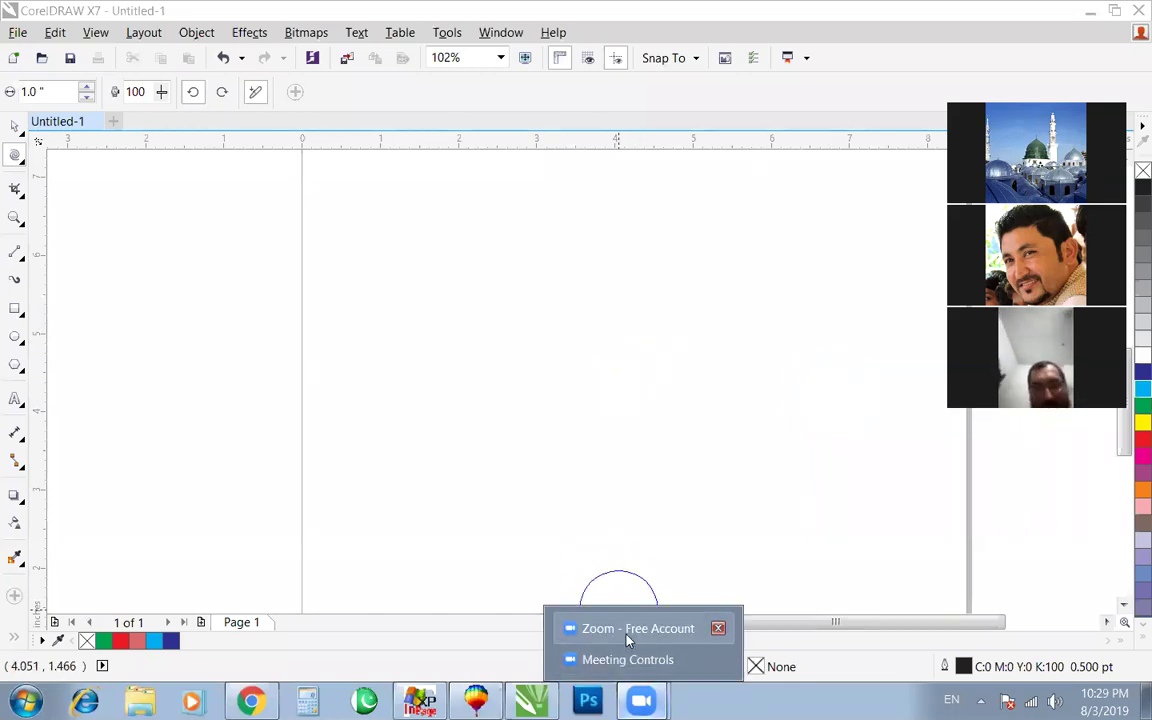
left_click(632, 660)
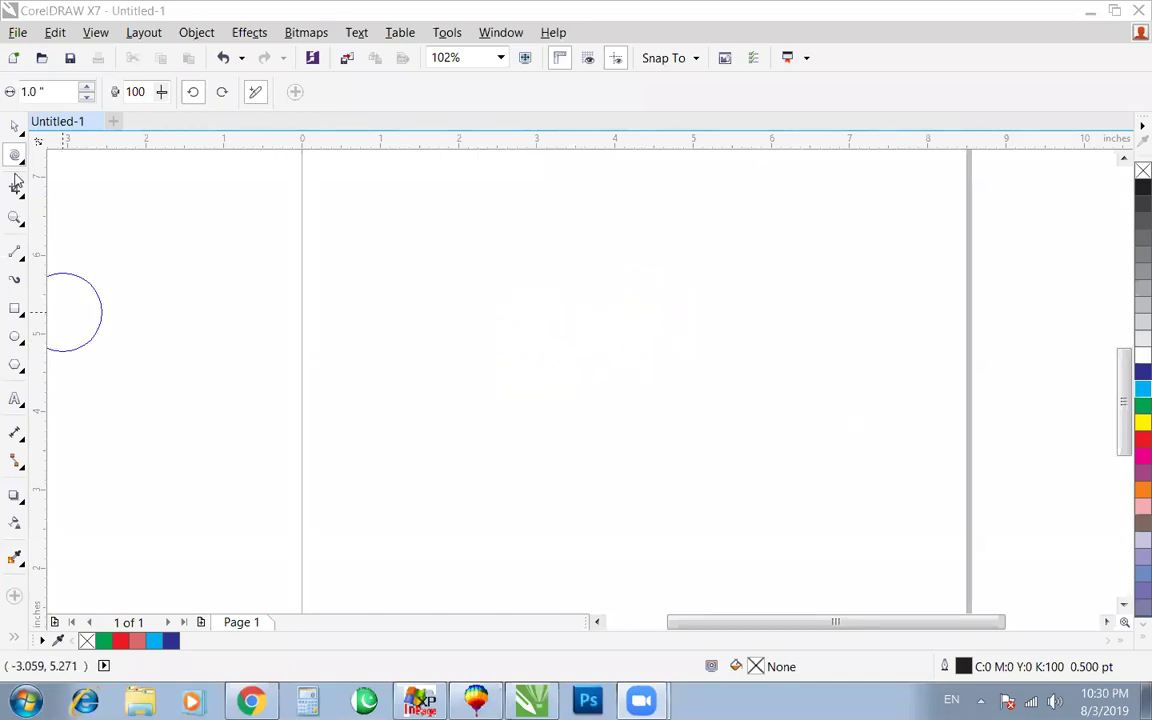
Step: Add the artistic text "PRINT MEDIA" near the middle of the page
left_click(15, 398)
left_click(484, 406)
type("P")
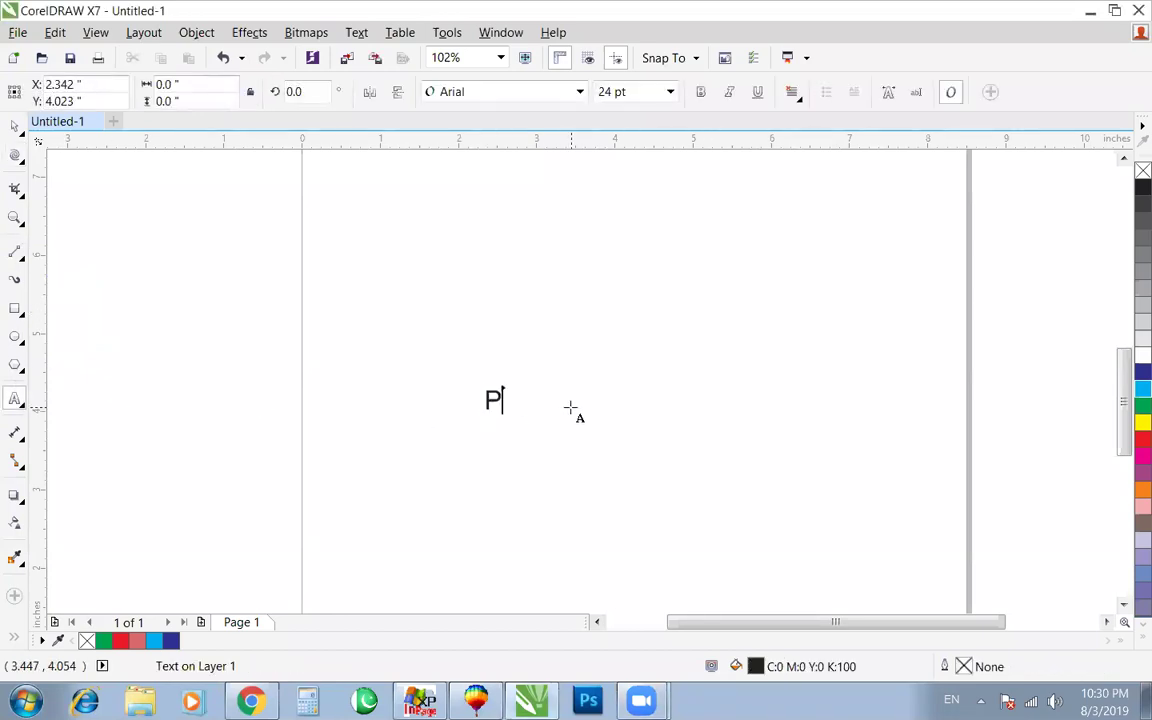
type("RINT MEDIA")
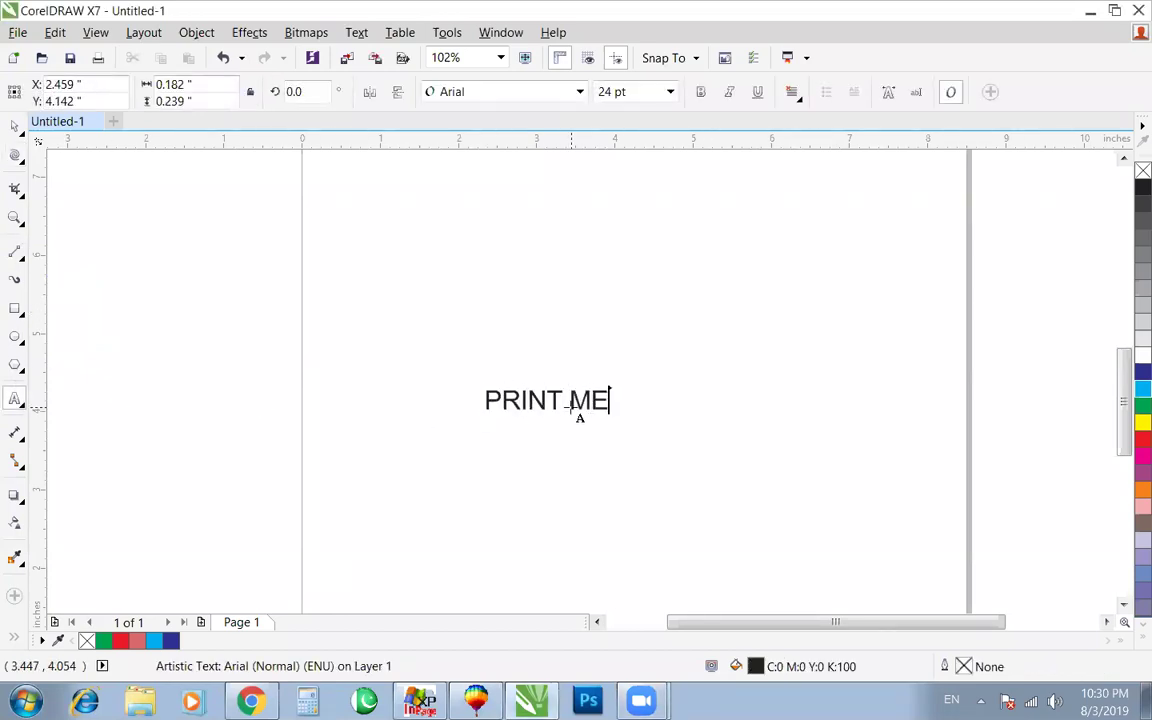
key("ctrl+space")
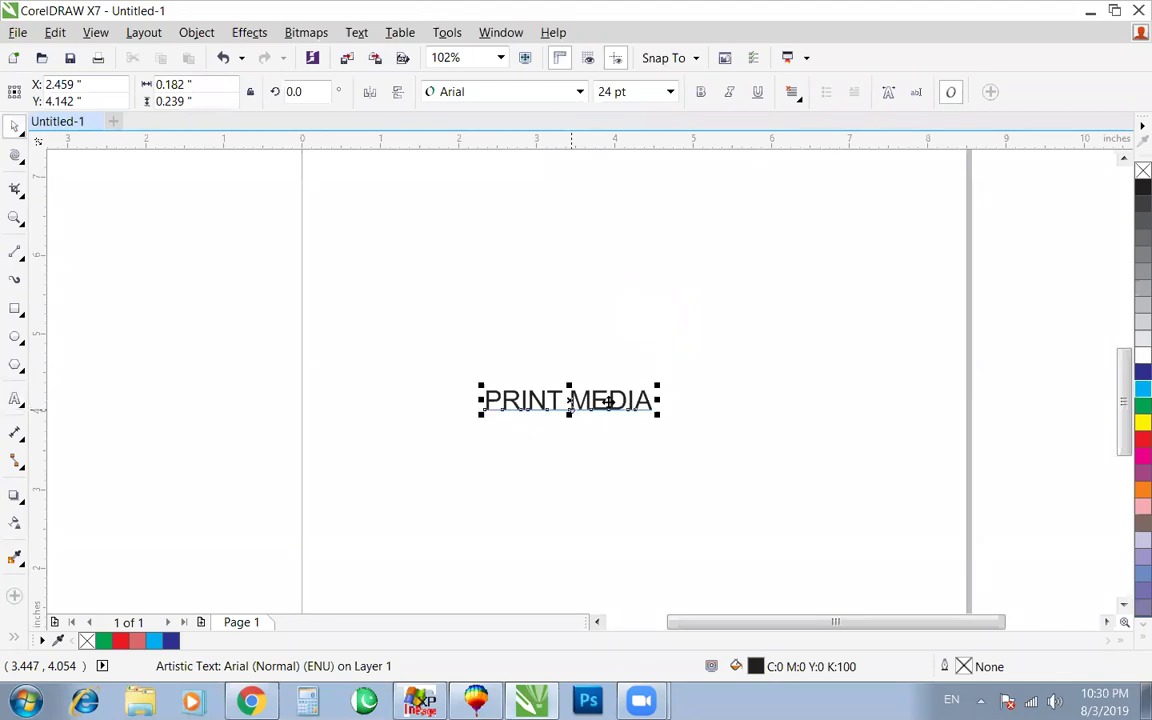
Step: Make the PRINT MEDIA text bold, enlarge it to about 85 pt and move it higher on the page
left_click(700, 91)
left_click_drag(661, 414, 869, 437)
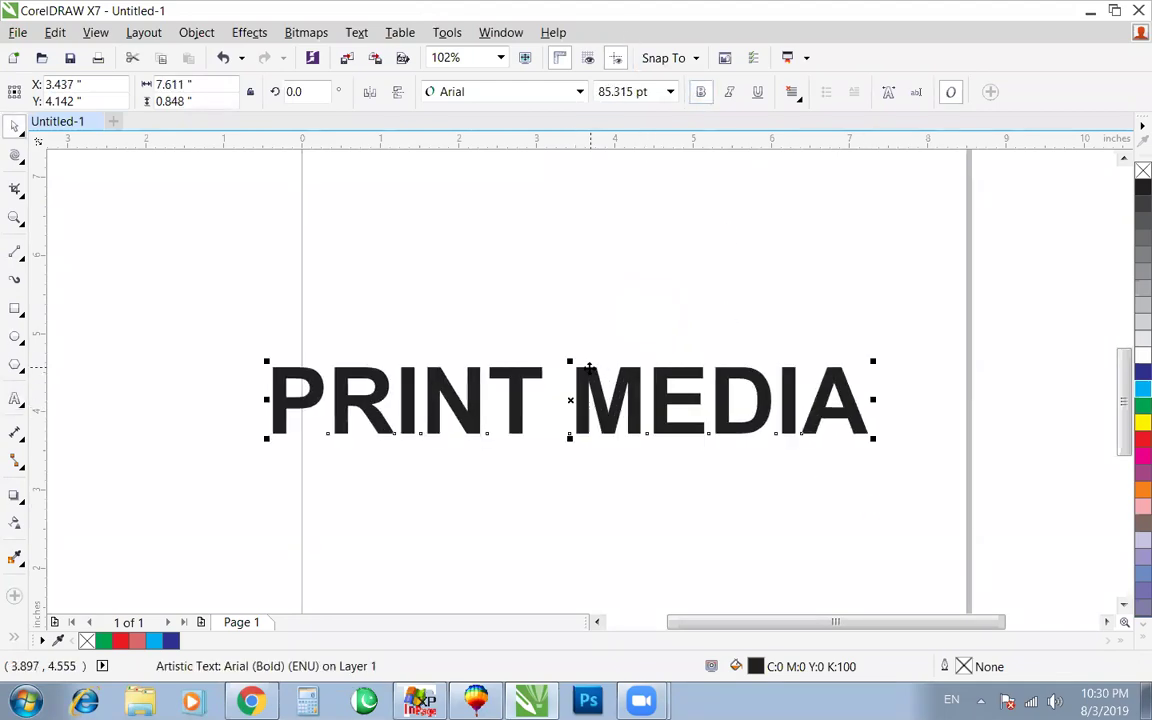
left_click_drag(578, 366, 604, 258)
Step: Put MEDIA on a second line below PRINT and break the text apart into separate line objects
double_click(604, 258)
key("Return")
key("ctrl+space")
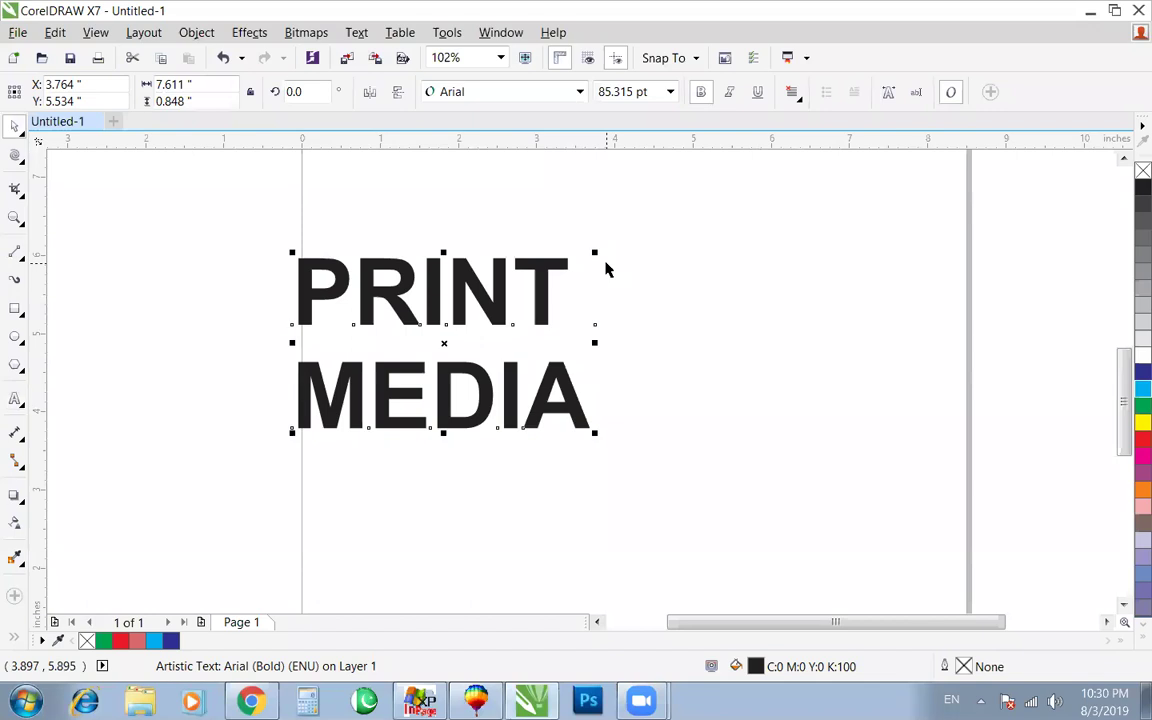
key("ctrl+k")
Step: Enlarge the word PRINT to about 6.3 inches wide and convert it to curves
left_click(570, 300)
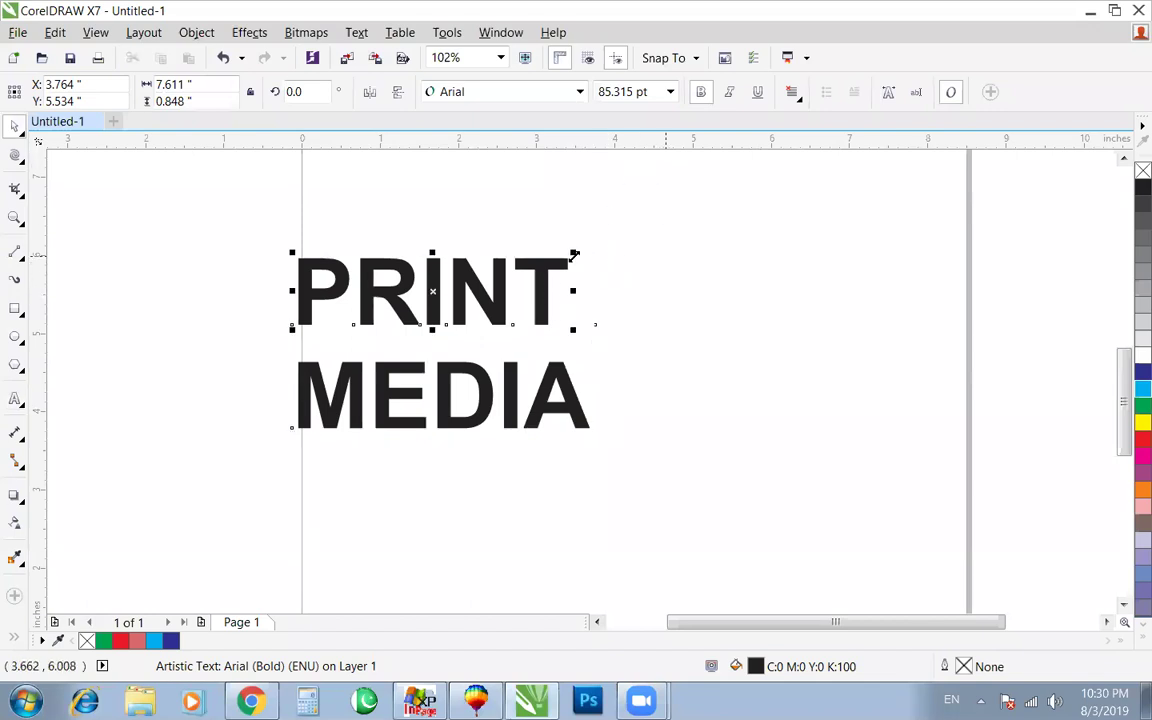
left_click_drag(594, 252, 853, 196)
key("ctrl+q")
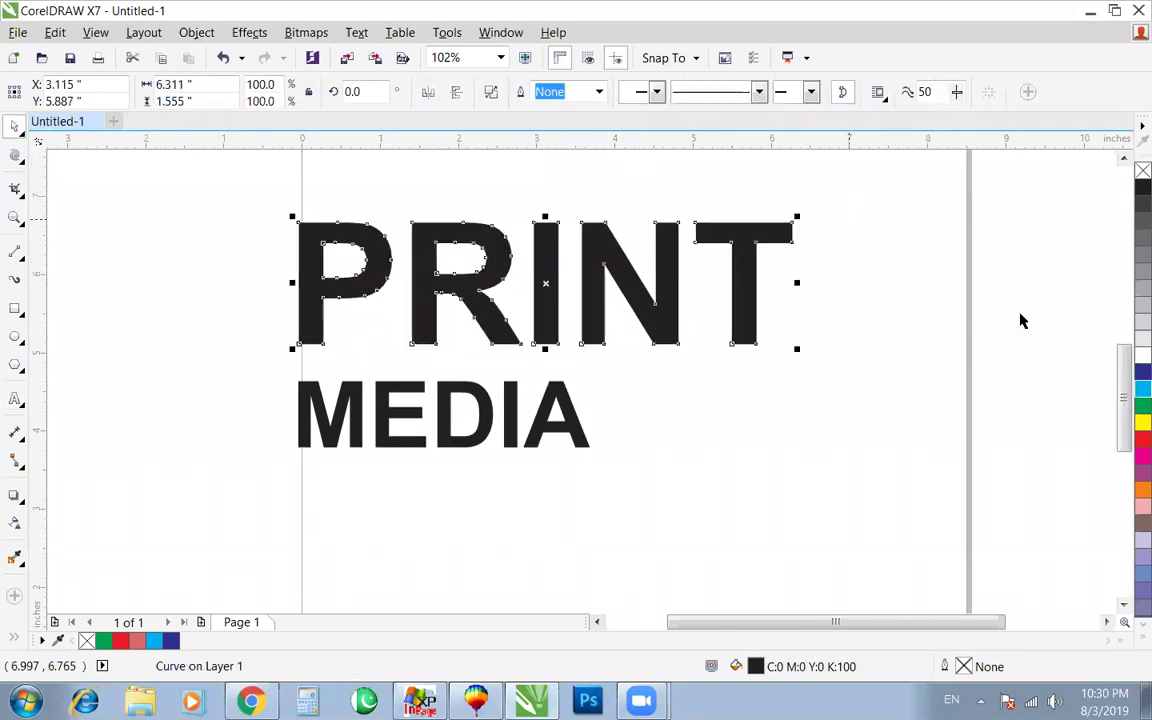
Step: Remove the fill from the PRINT curves, give them a black outline and move them up and to the right
left_click(1143, 170)
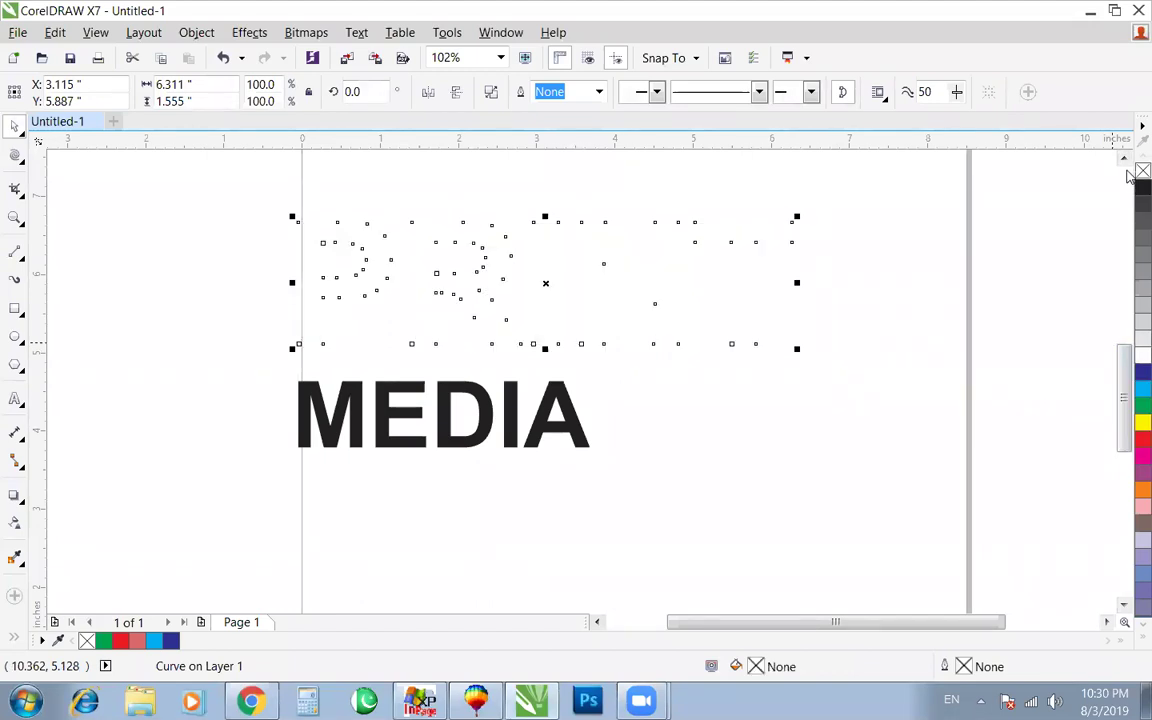
right_click(1143, 187)
left_click(770, 262)
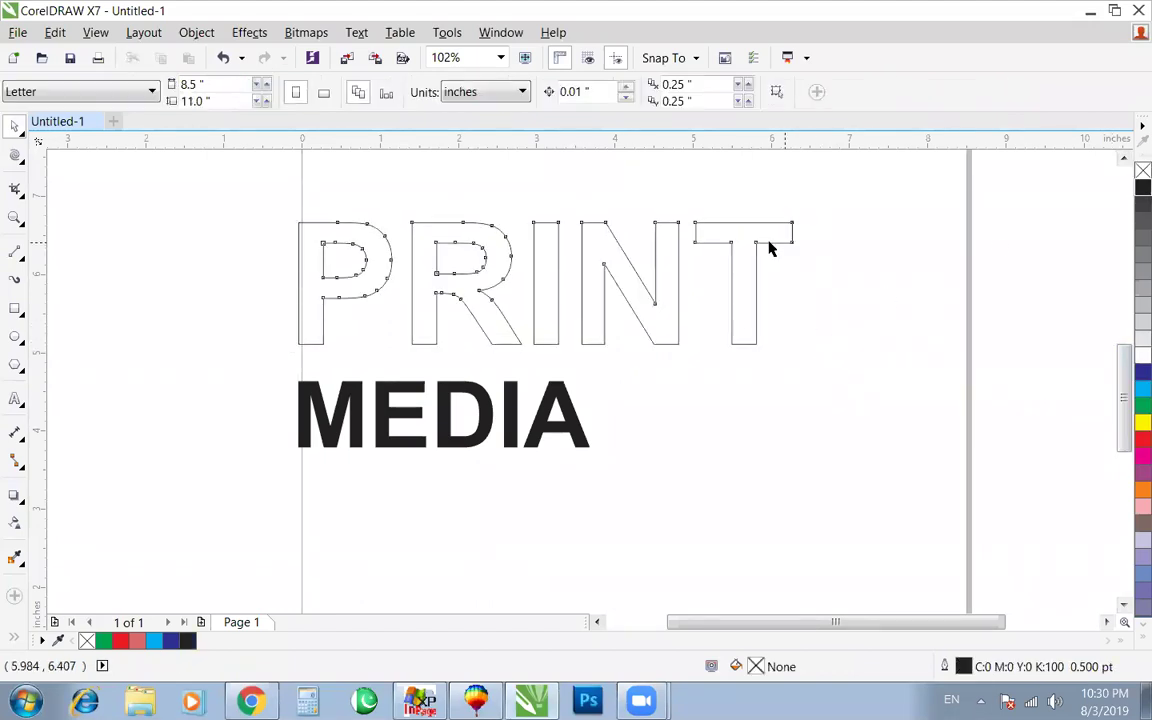
left_click_drag(771, 244, 882, 221)
Step: Add a drop shadow to the outlined PRINT curves, spanning from their left edge to their right, with feathering direction Outside
left_click(14, 494)
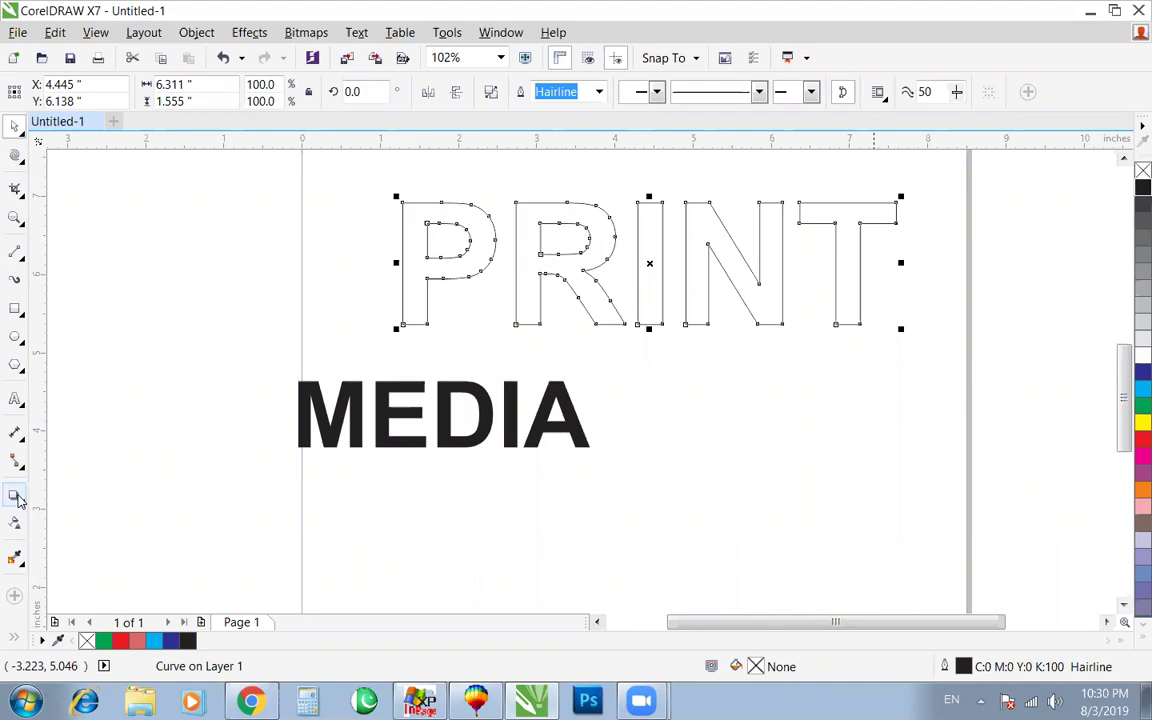
left_click_drag(401, 262, 896, 265)
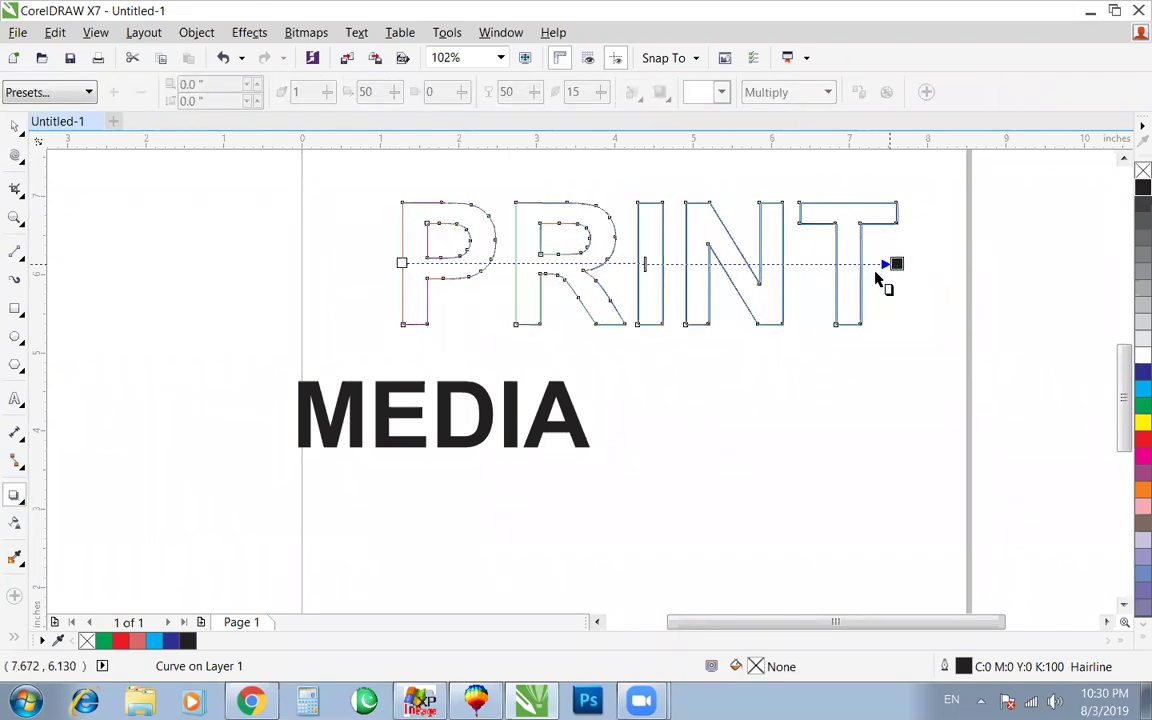
left_click(638, 99)
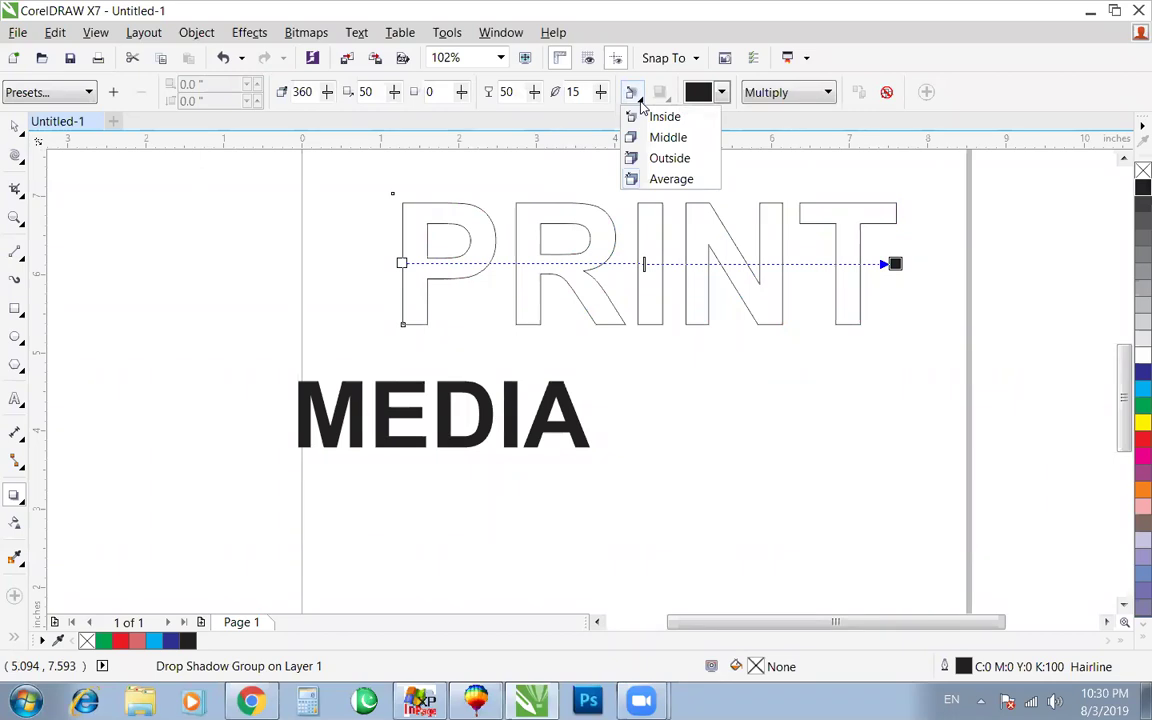
left_click(655, 158)
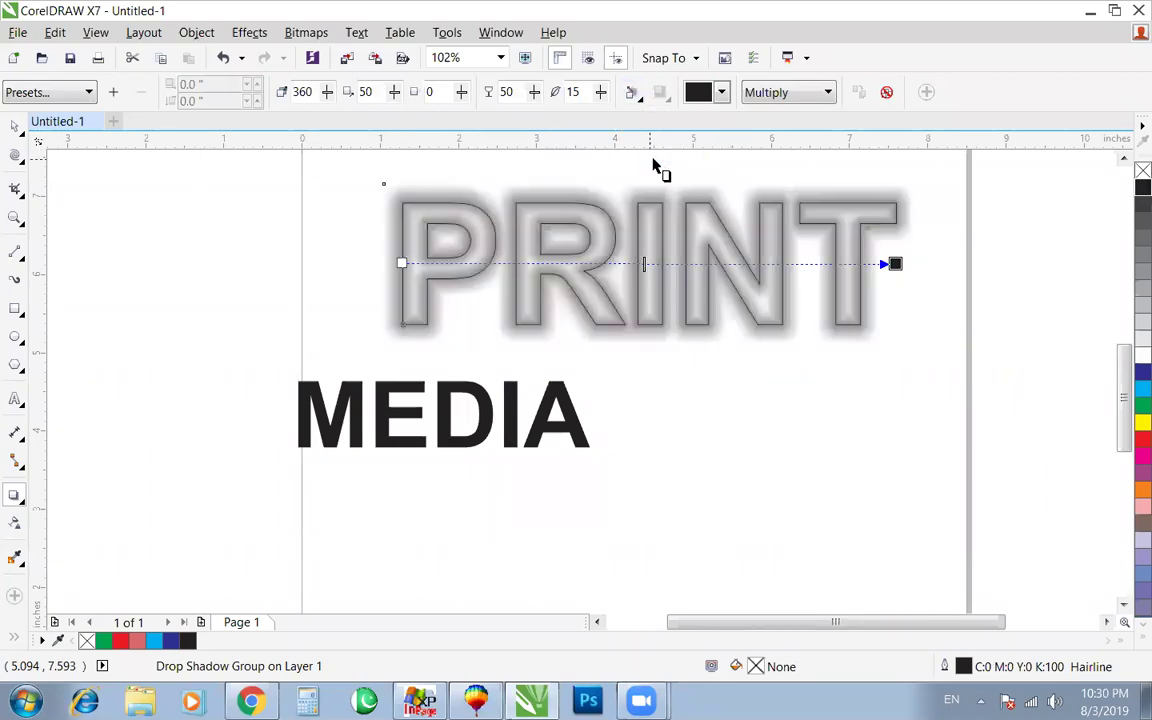
left_click(506, 92)
key("Return")
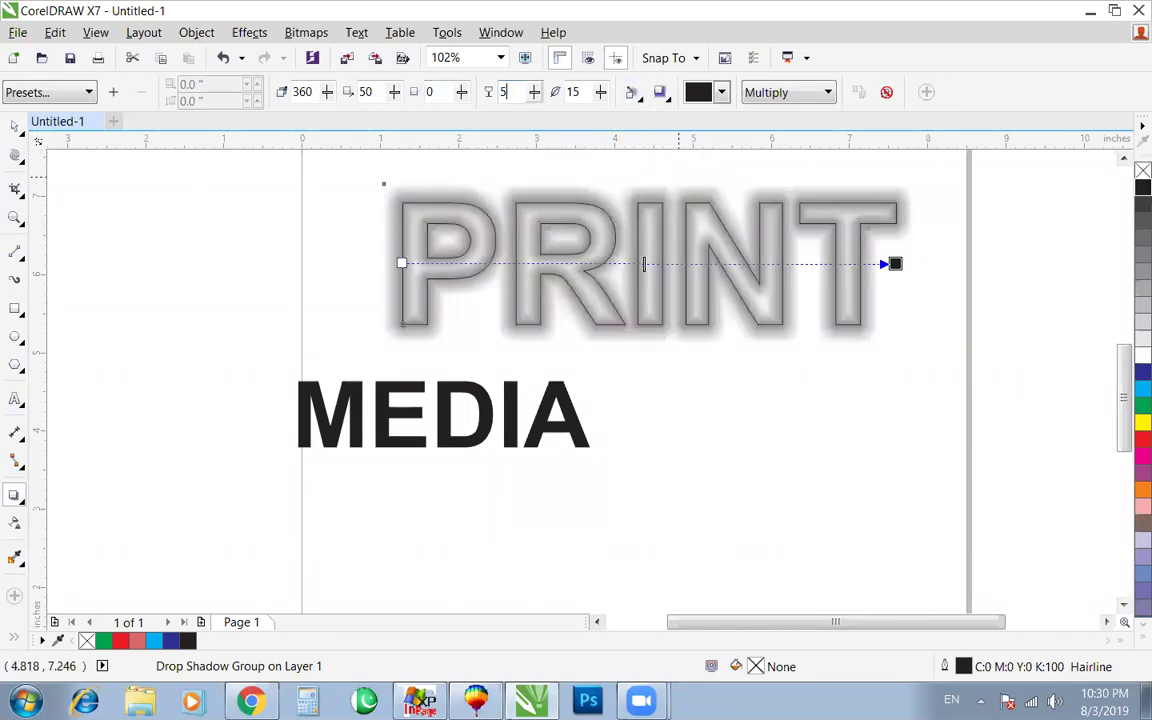
Step: Try a feathering of 4 on the PRINT drop shadow and undo it
key("space")
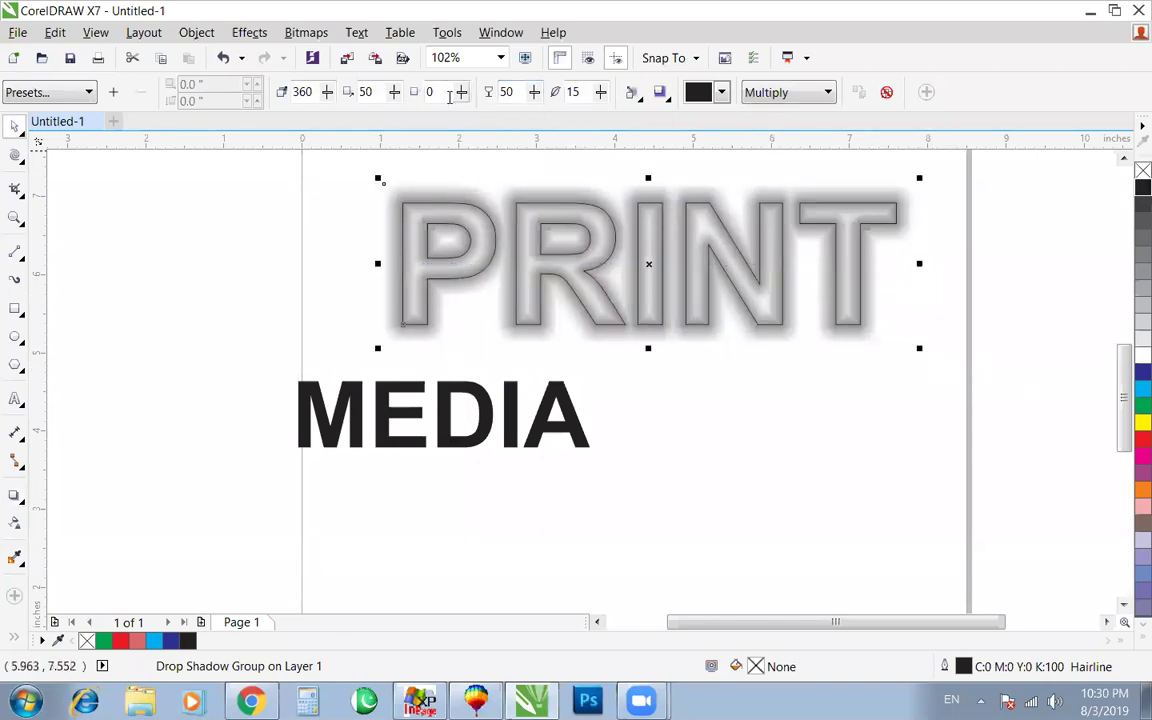
left_click_drag(600, 93, 585, 118)
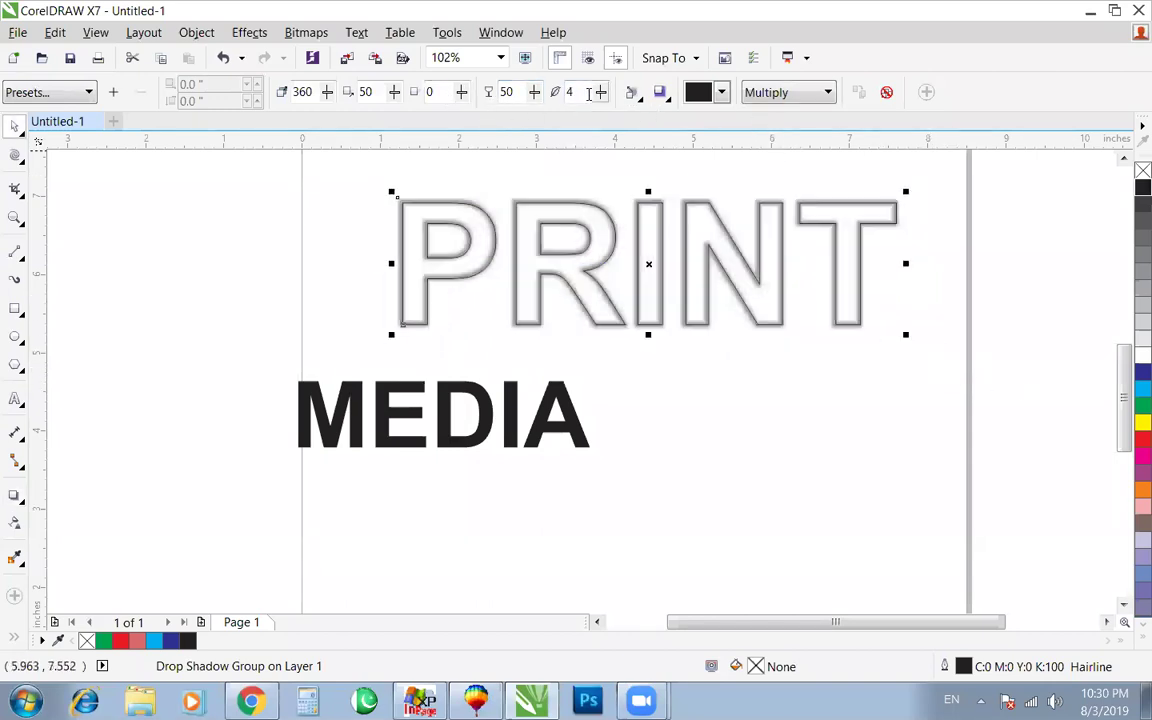
left_click(887, 399)
left_click(764, 224)
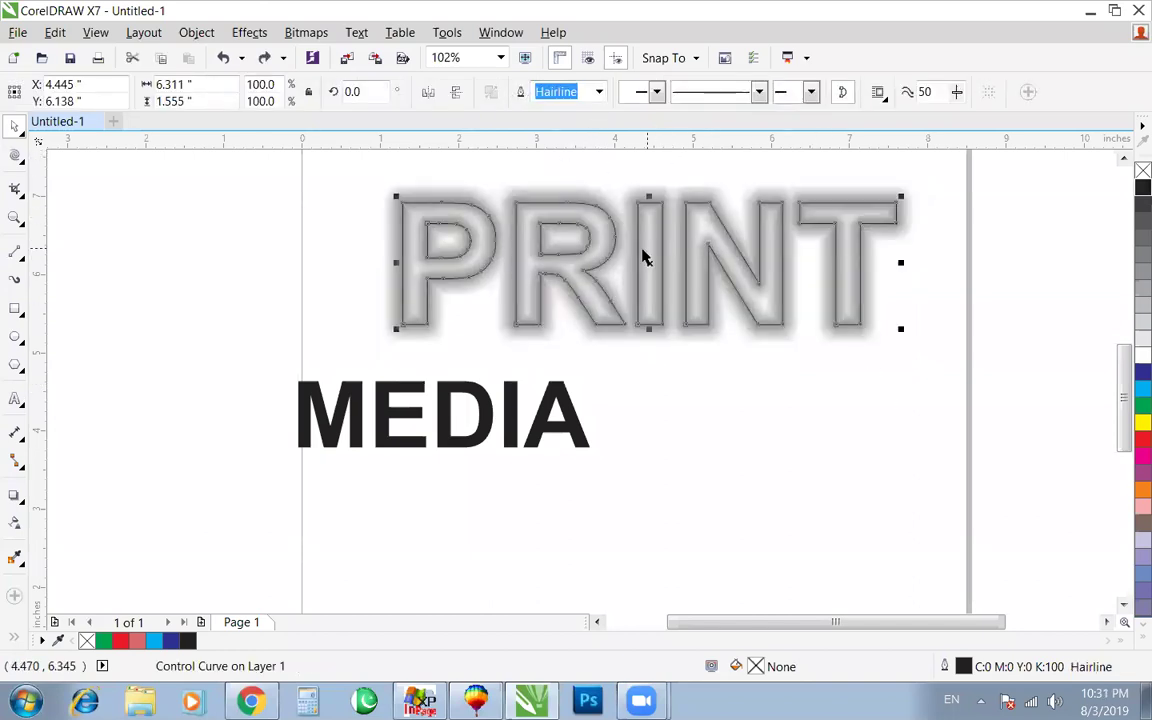
Step: Set the PRINT drop shadow's feathering to 8 and check the softened edges
key("space")
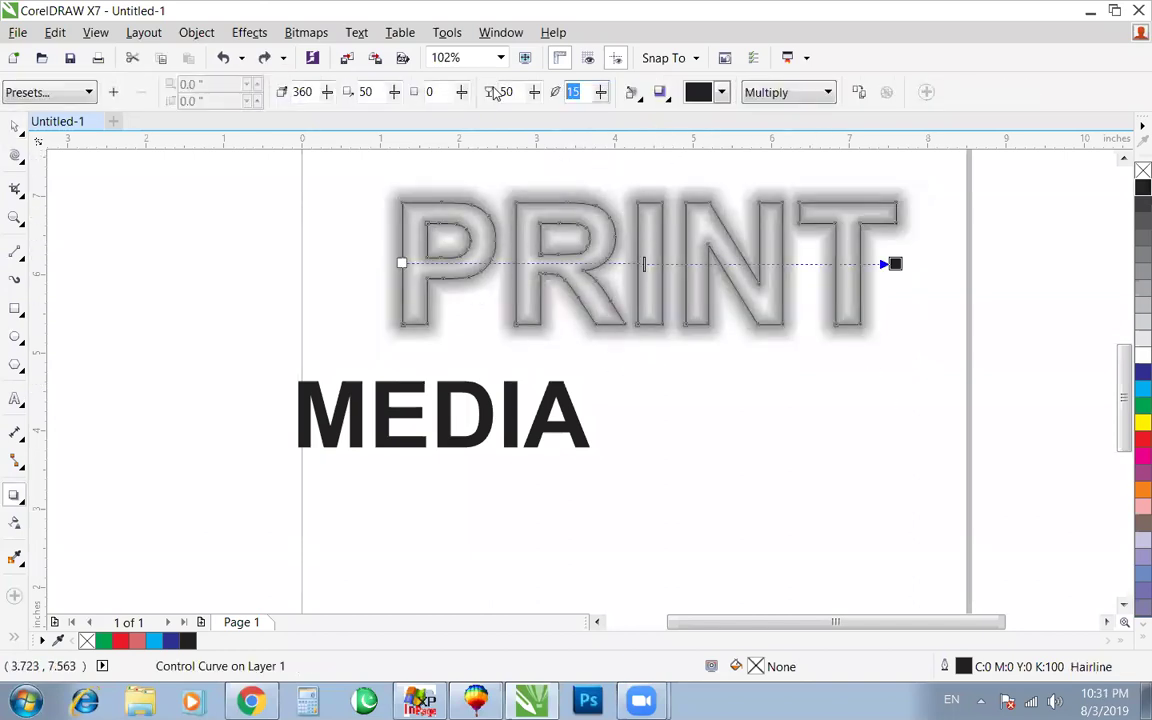
type("8")
key("Return")
left_click_drag(365, 185, 970, 395)
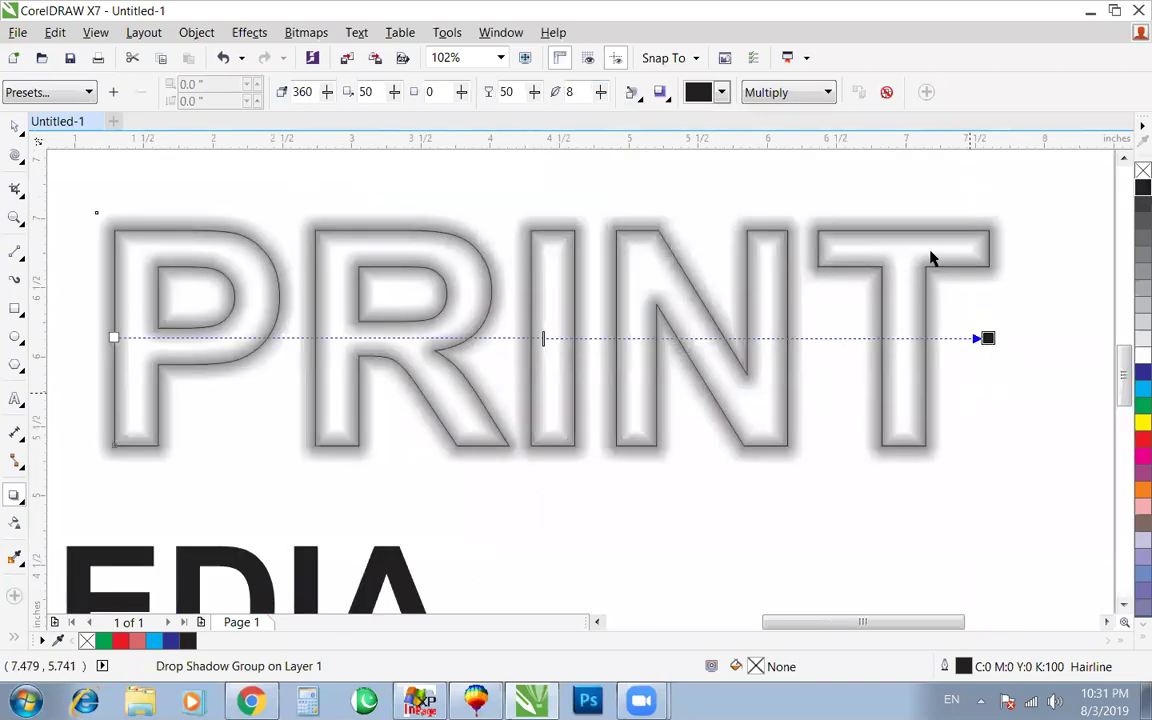
scroll(930, 258, "down", 2)
key("space")
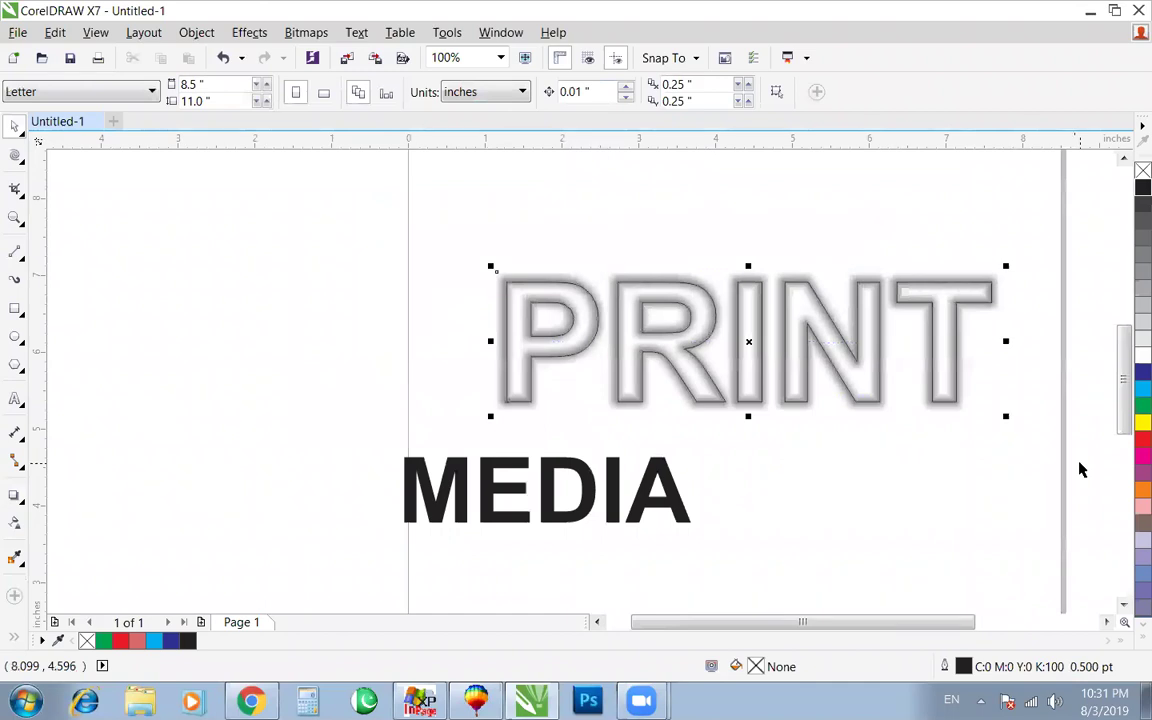
Step: Break the drop shadow apart from the PRINT curves and PowerClip the shadow inside the letters
left_click(797, 258)
left_click_drag(797, 287, 640, 221)
key("ctrl+z")
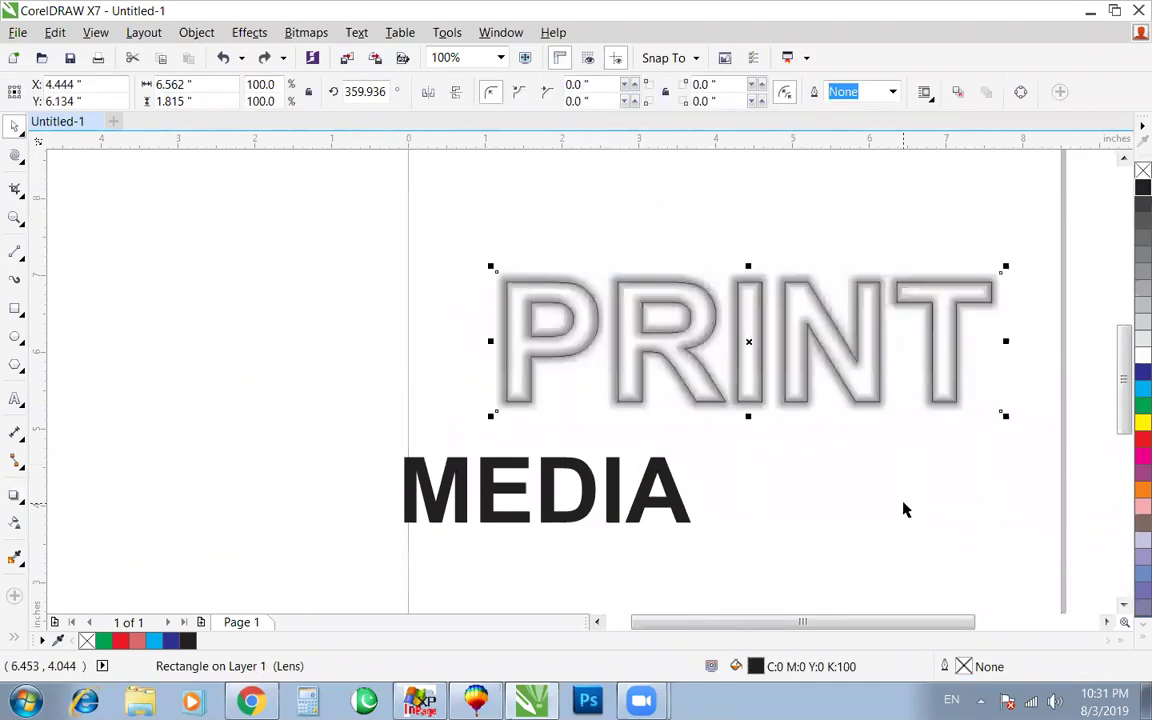
left_click(972, 303)
left_click(974, 330)
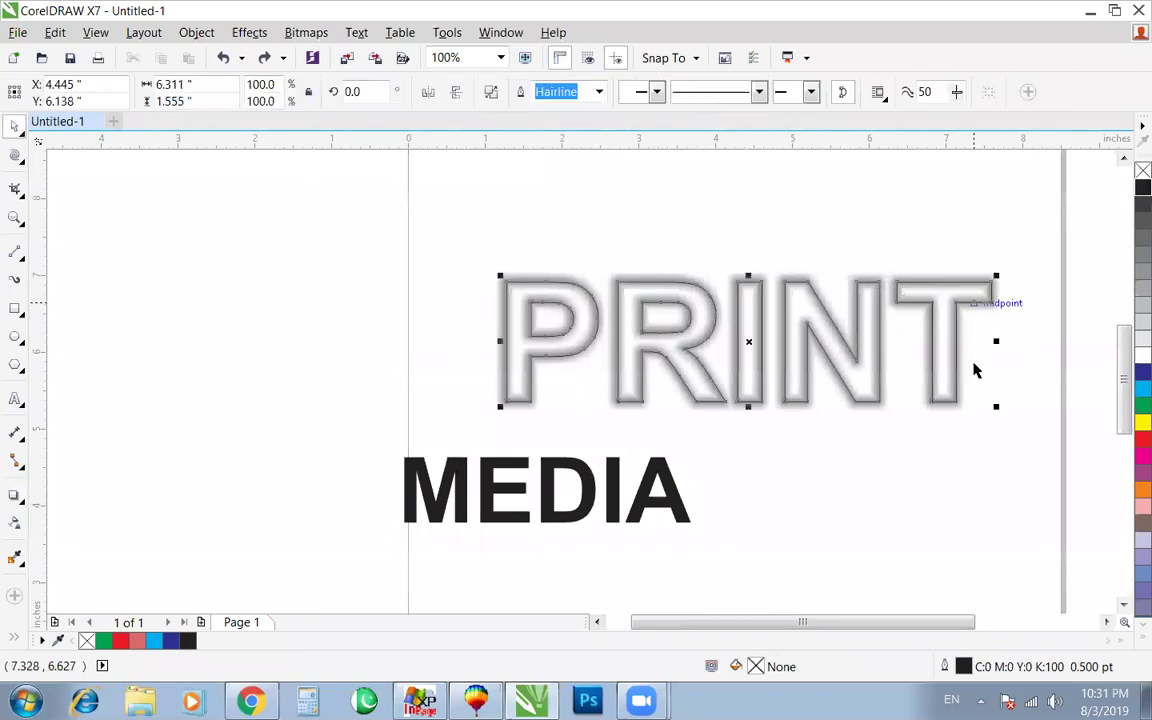
left_click(995, 311)
left_click(993, 306)
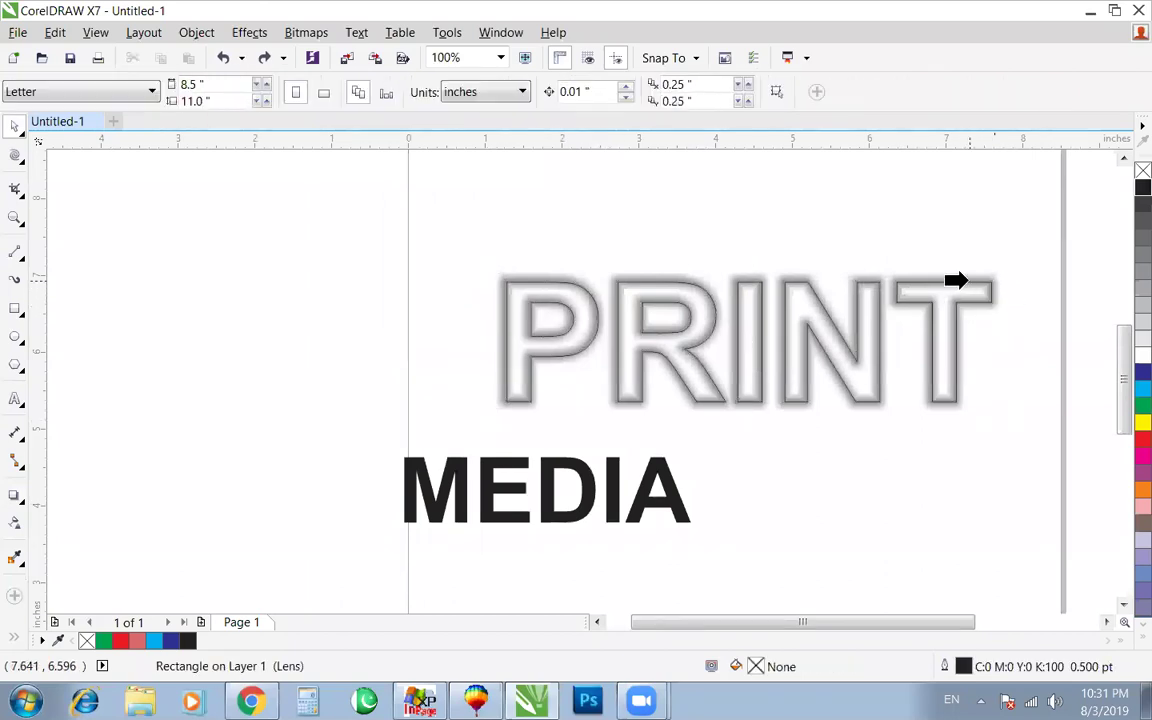
left_click(969, 279)
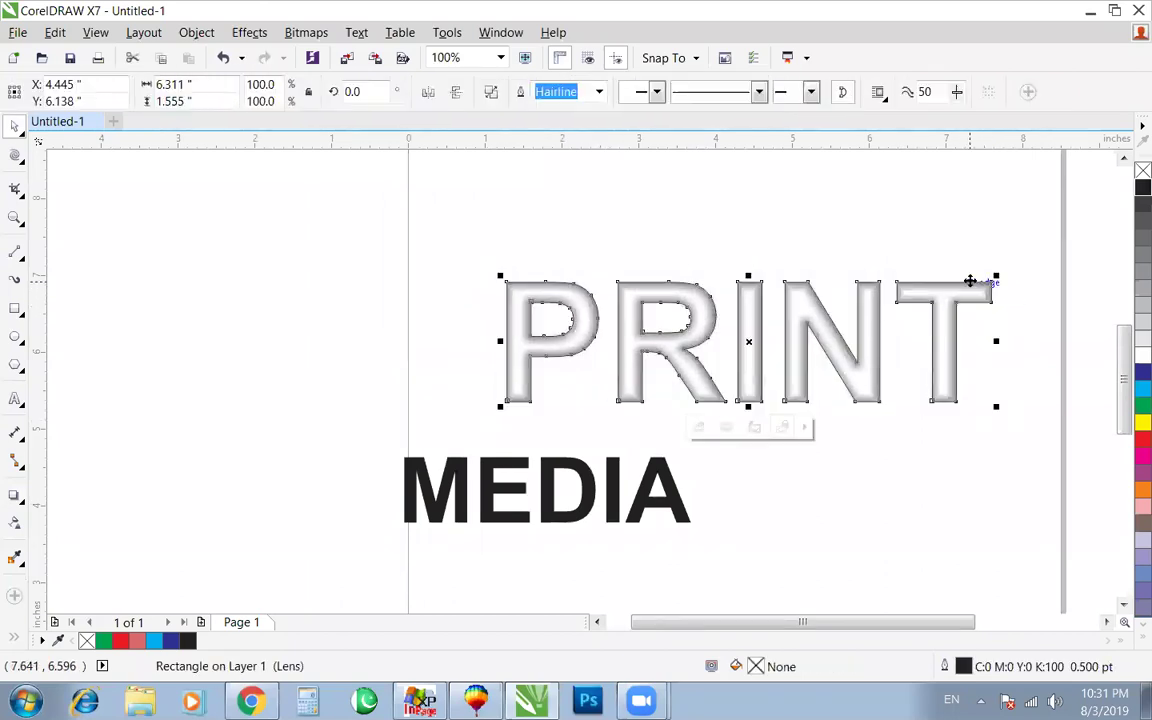
Step: Fill the PRINT letters with cyan without an outline, and move them left to sit above MEDIA
left_click(1141, 388)
right_click(1143, 171)
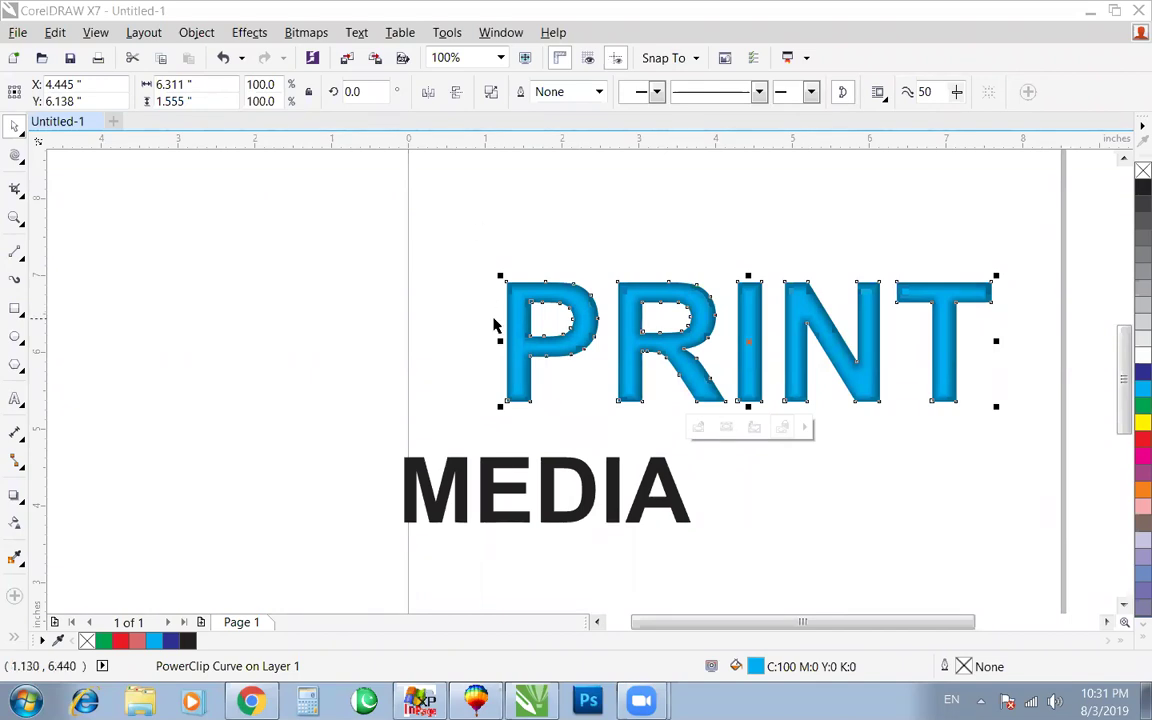
left_click_drag(625, 326, 515, 327)
left_click(641, 700)
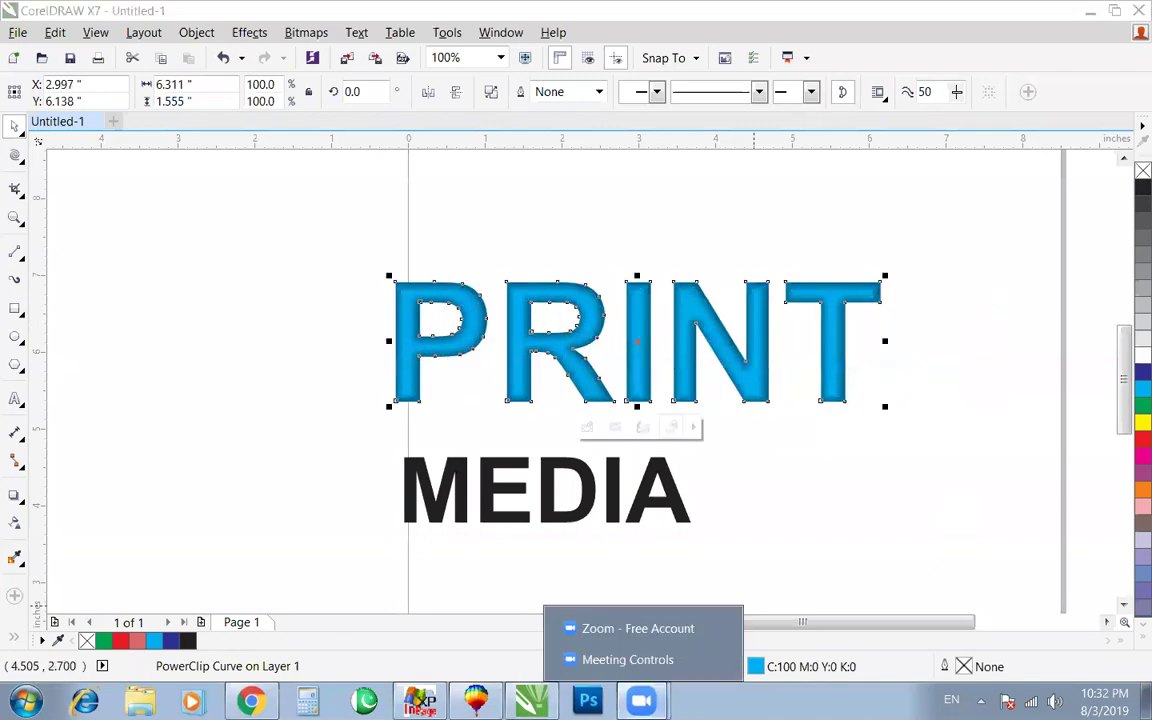
left_click(640, 663)
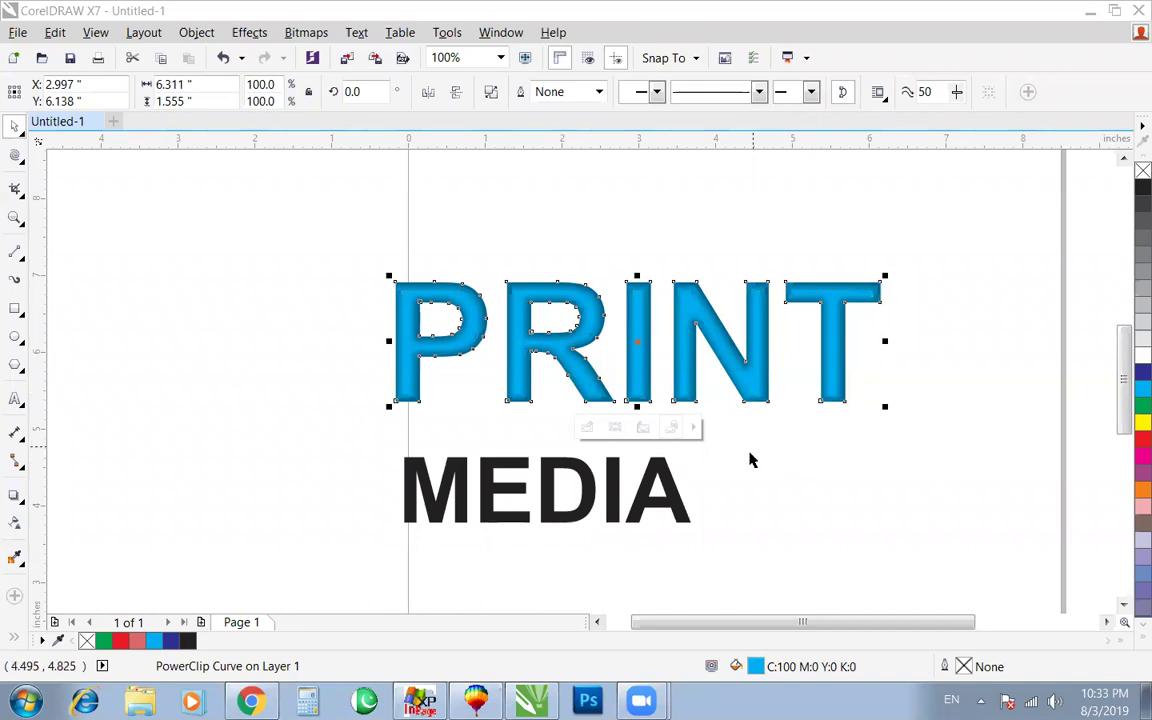
Step: Enlarge MEDIA to about 6.04 inches wide, convert it to curves and lower it slightly beneath PRINT
left_click(680, 480)
left_click_drag(697, 450, 921, 406)
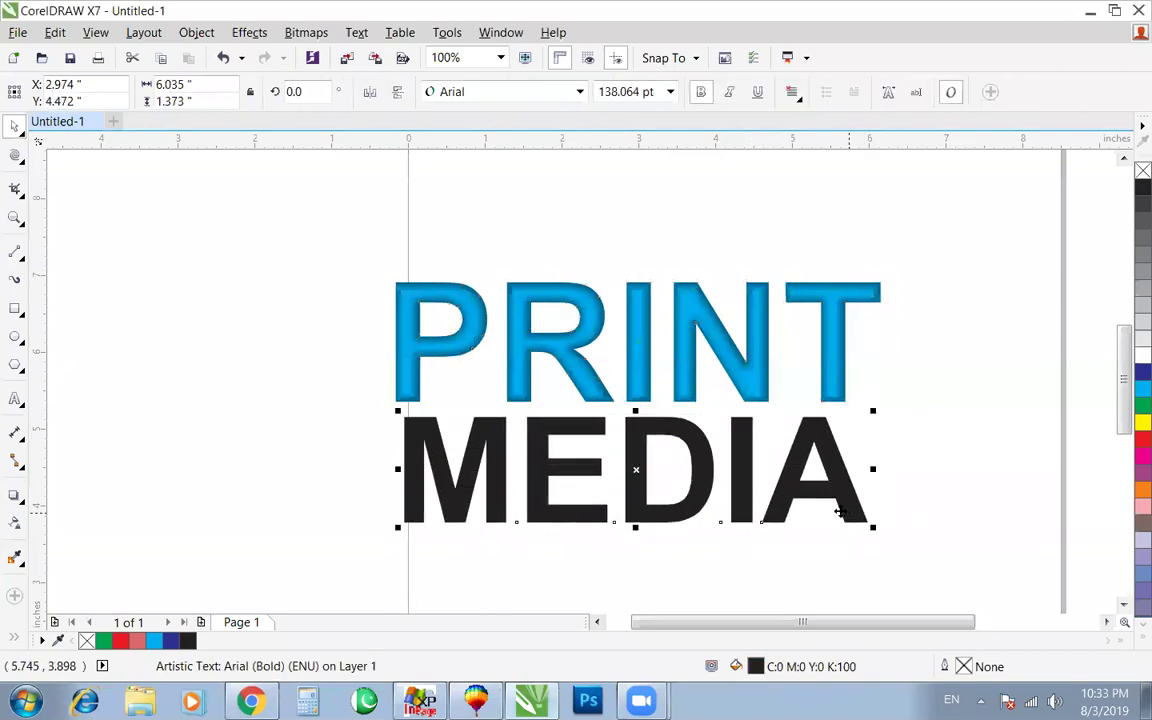
key("ctrl+q")
key("shift+F4")
key("F4")
left_click_drag(820, 484, 820, 495)
key("Escape")
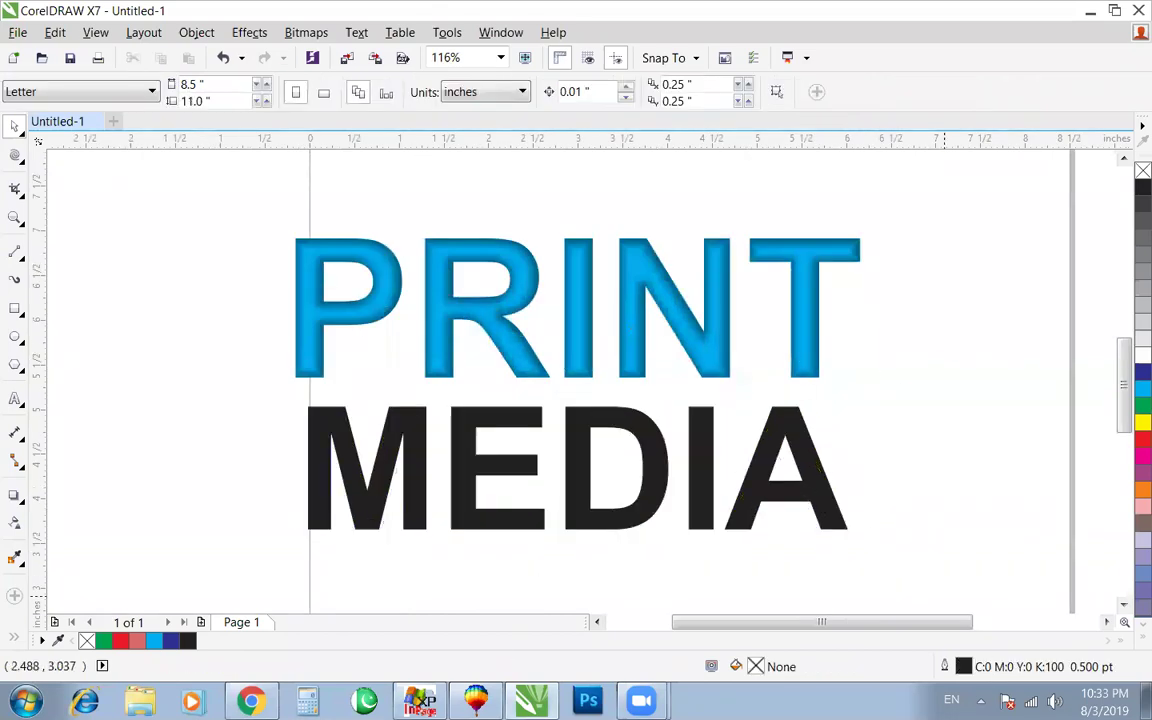
left_click(641, 700)
left_click(630, 661)
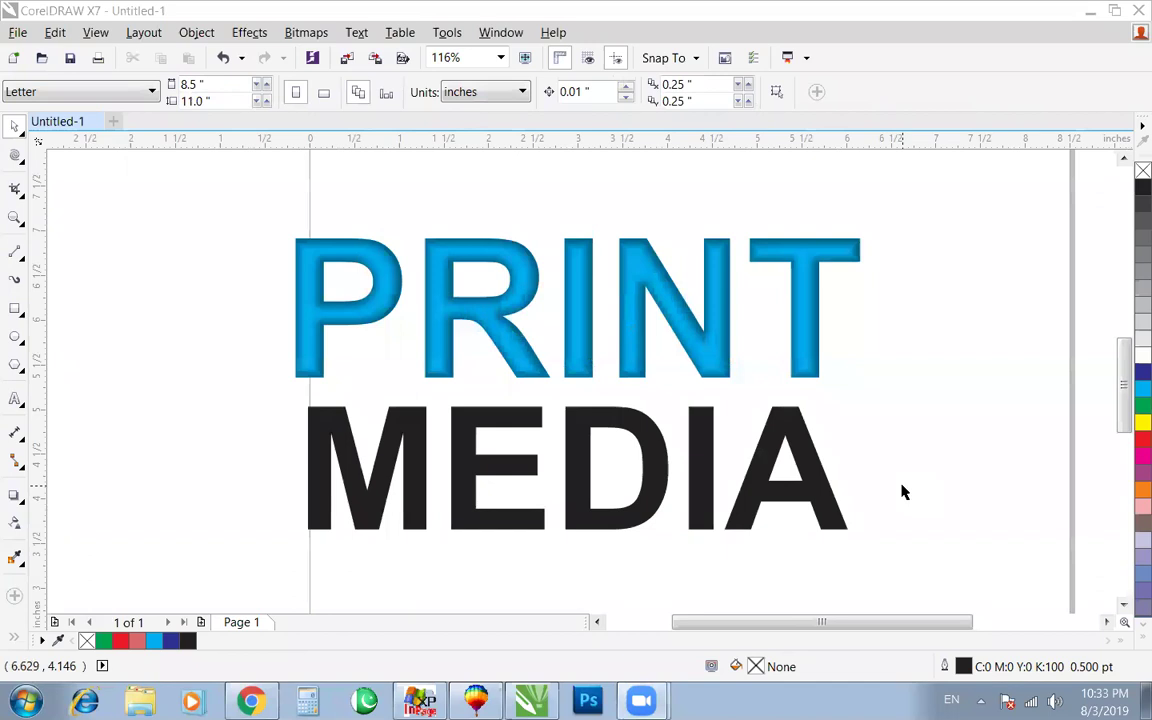
Step: Draw a horizontal straight line about 7.09 inches long through MEDIA and move it slightly down
left_click(812, 455)
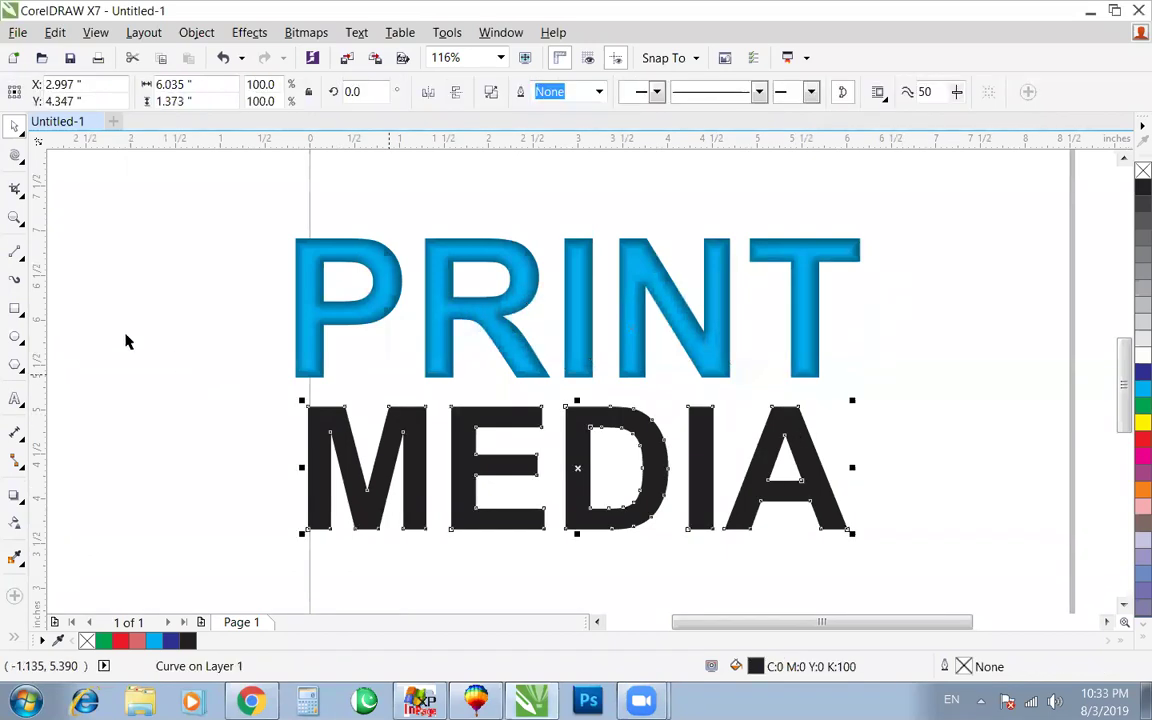
left_click(15, 250)
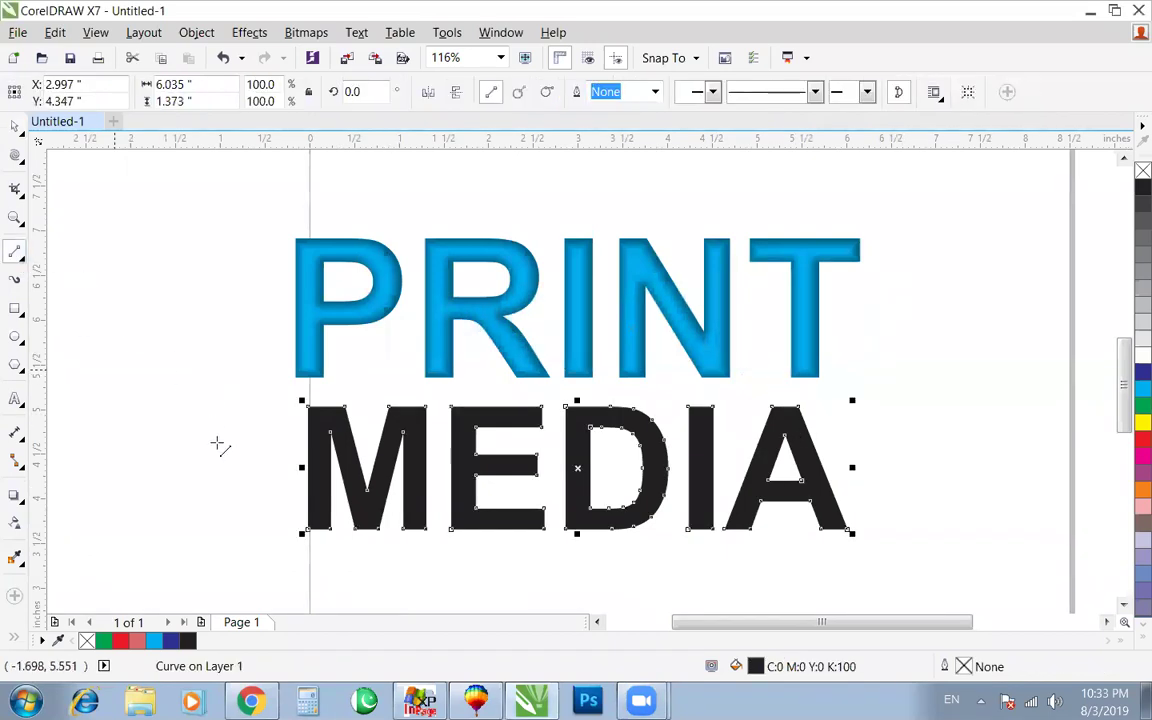
left_click(219, 449)
left_click(866, 449)
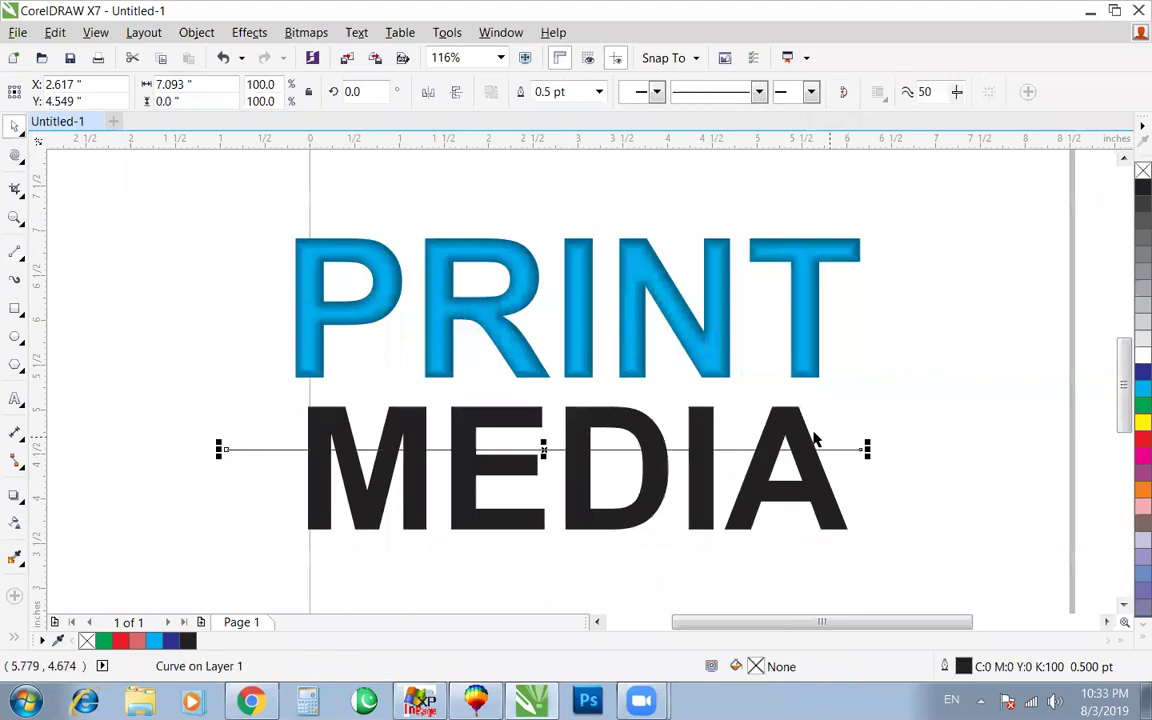
key("Escape")
left_click_drag(845, 457, 846, 468)
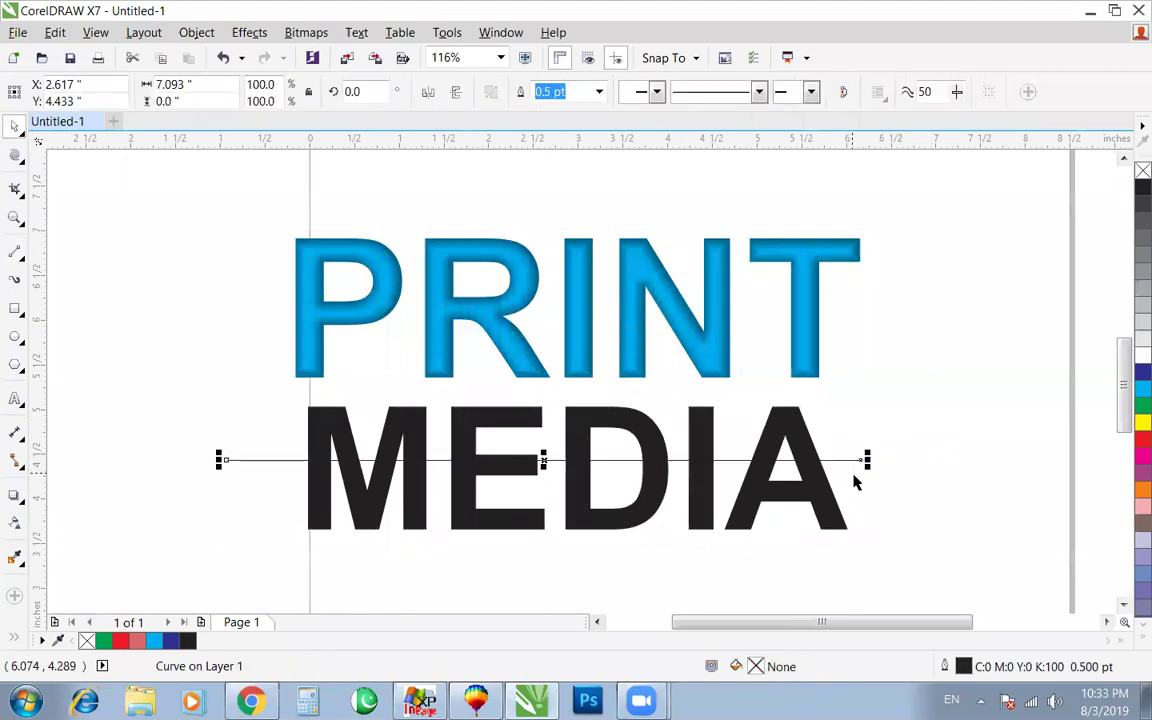
Step: Remove the fill from the MEDIA curves and give them a hairline black outline
left_click(1141, 356)
scroll(1128, 172, "up", 3)
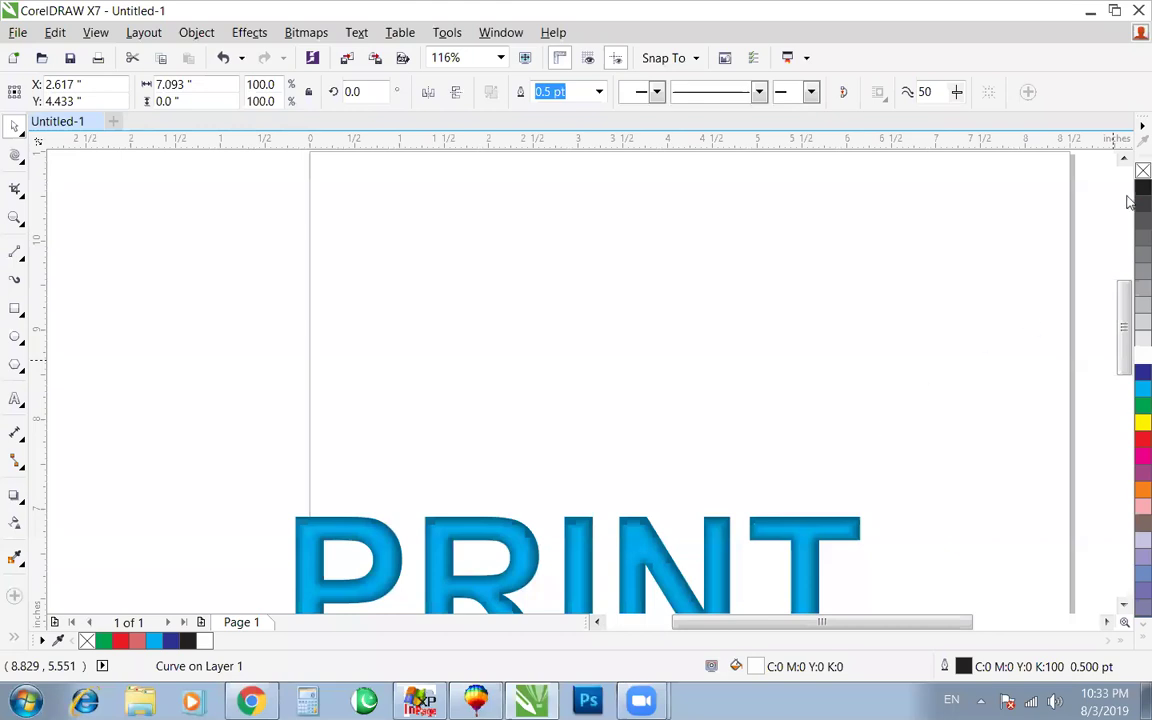
key("F3")
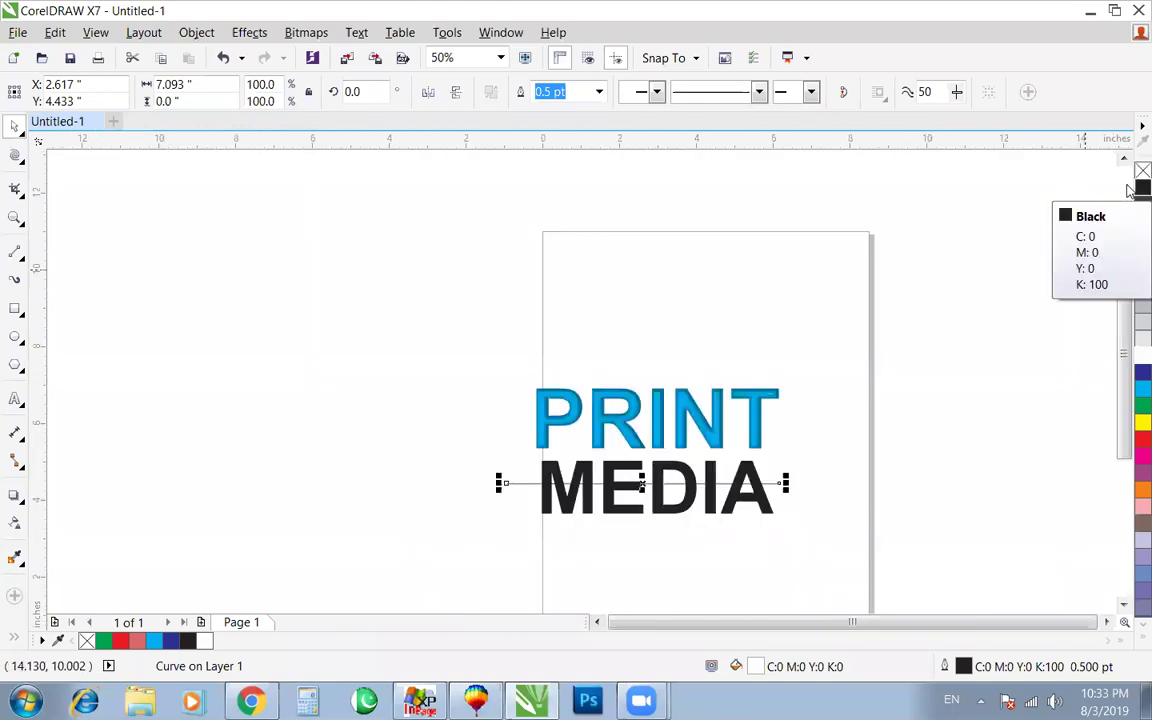
left_click(1143, 170)
left_click(675, 450)
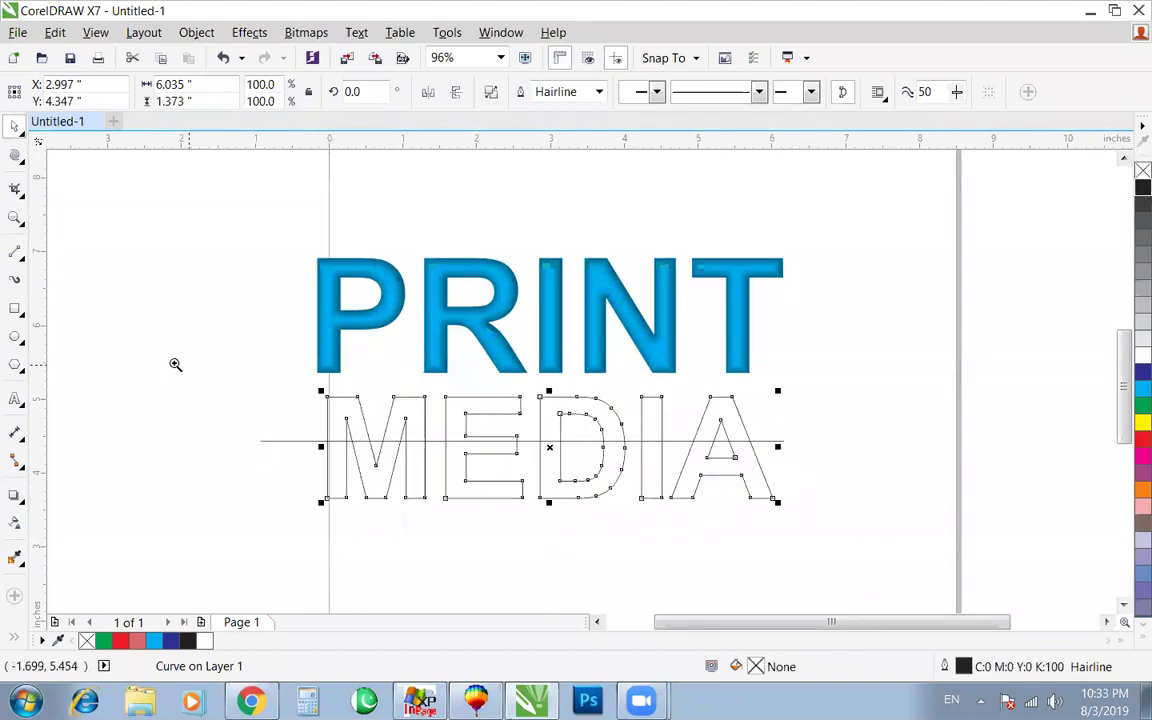
Step: Align the centres of the horizontal line and the MEDIA curves both horizontally and vertically
scroll(990, 401, "up", 2)
left_click(862, 394)
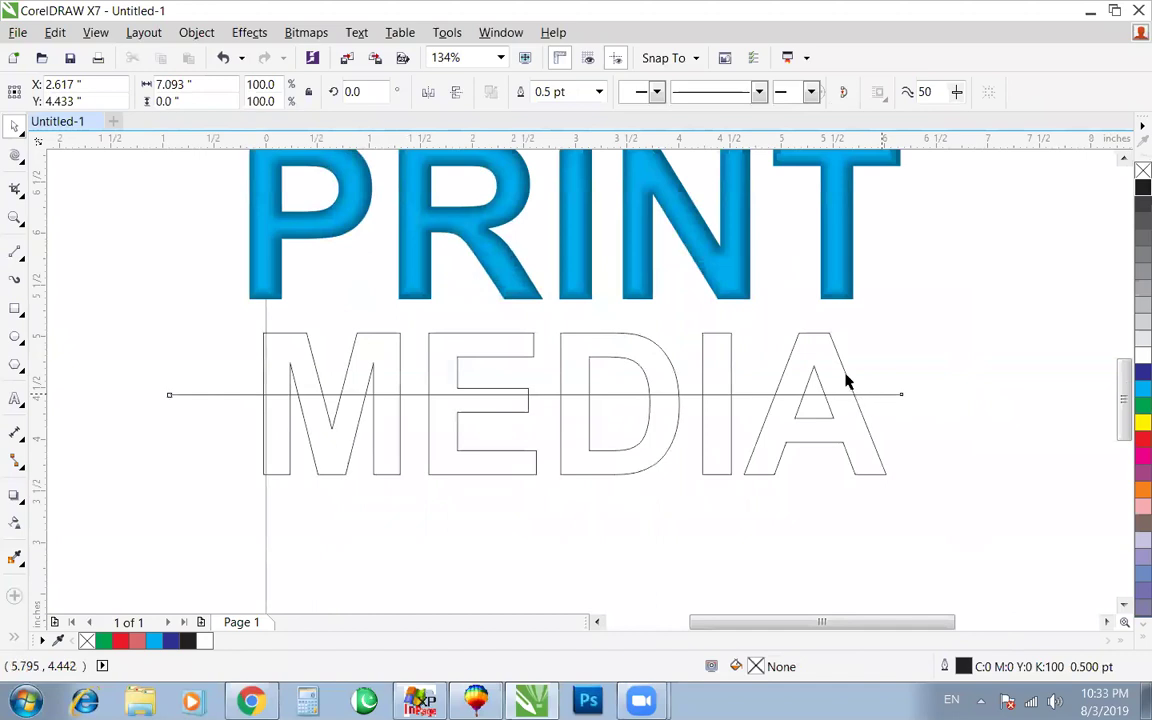
left_click(843, 373, "shift")
key("e")
key("c")
key("Escape")
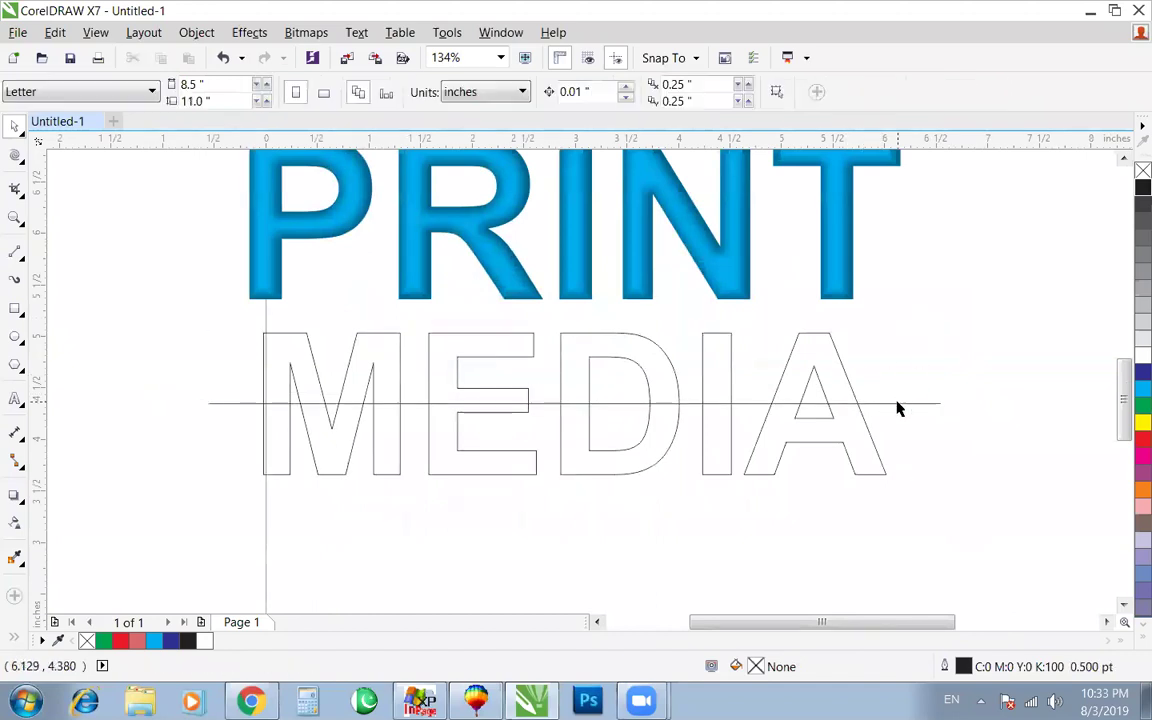
Step: Move the line slightly above the middle of MEDIA and trim the MEDIA curves with it
left_click_drag(882, 404, 892, 383)
left_click(540, 360, "shift")
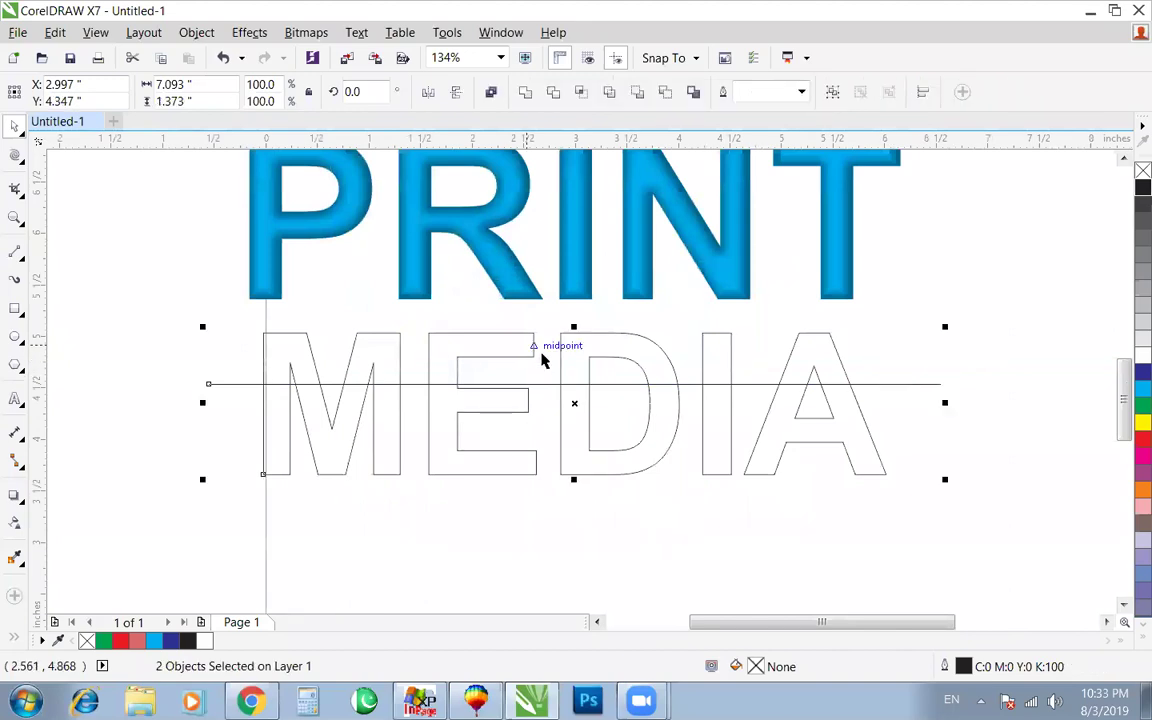
left_click(553, 91)
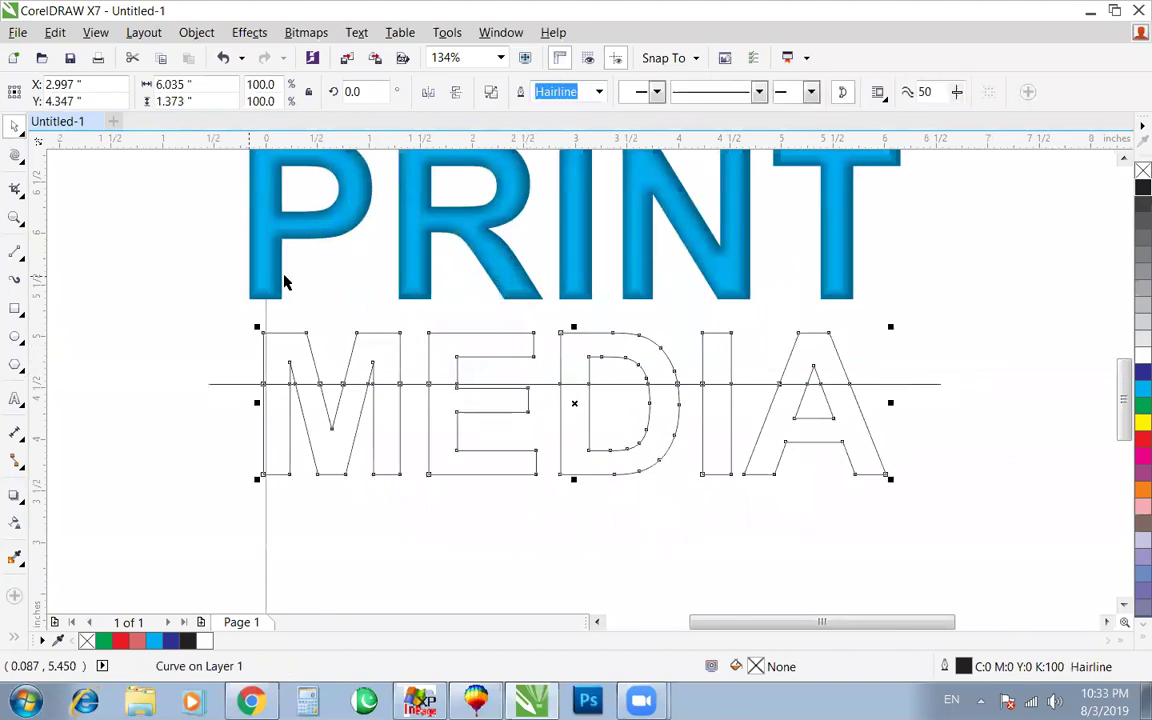
Step: Break the trimmed MEDIA curves apart into separate upper and lower letter pieces
left_click(490, 91)
left_click(197, 332)
left_click(264, 335)
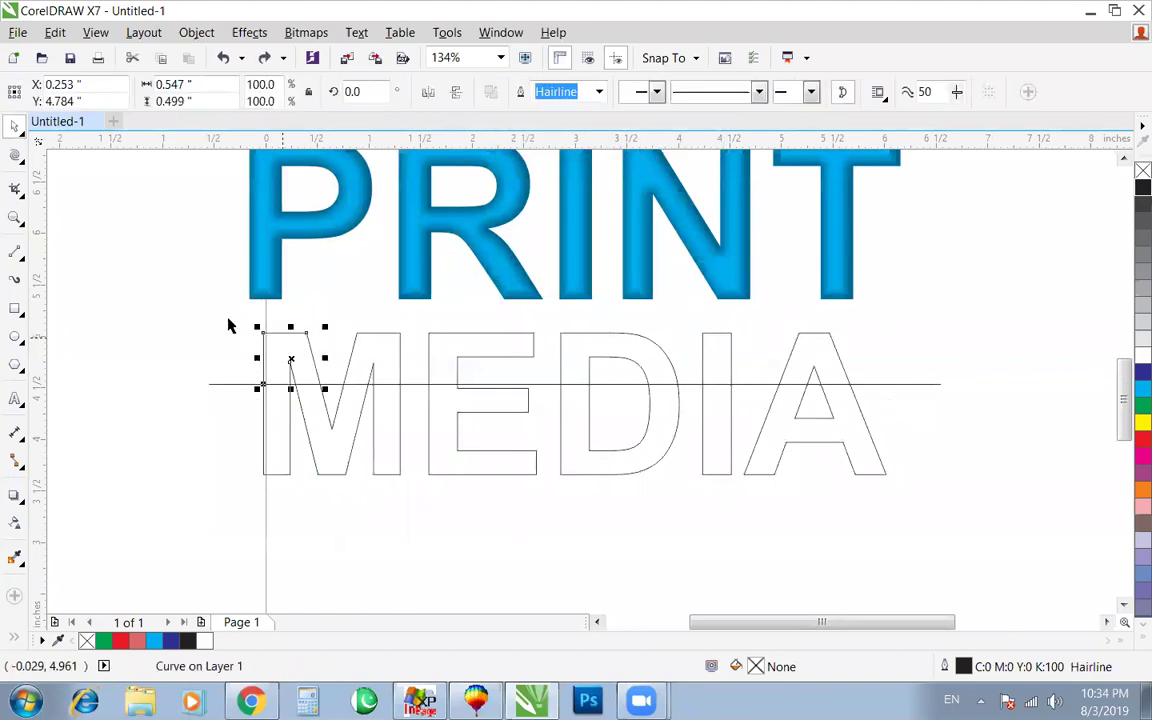
Step: Delete the horizontal cutting line that crosses the MEDIA letters
left_click(244, 390)
left_click(218, 384)
left_click(198, 491)
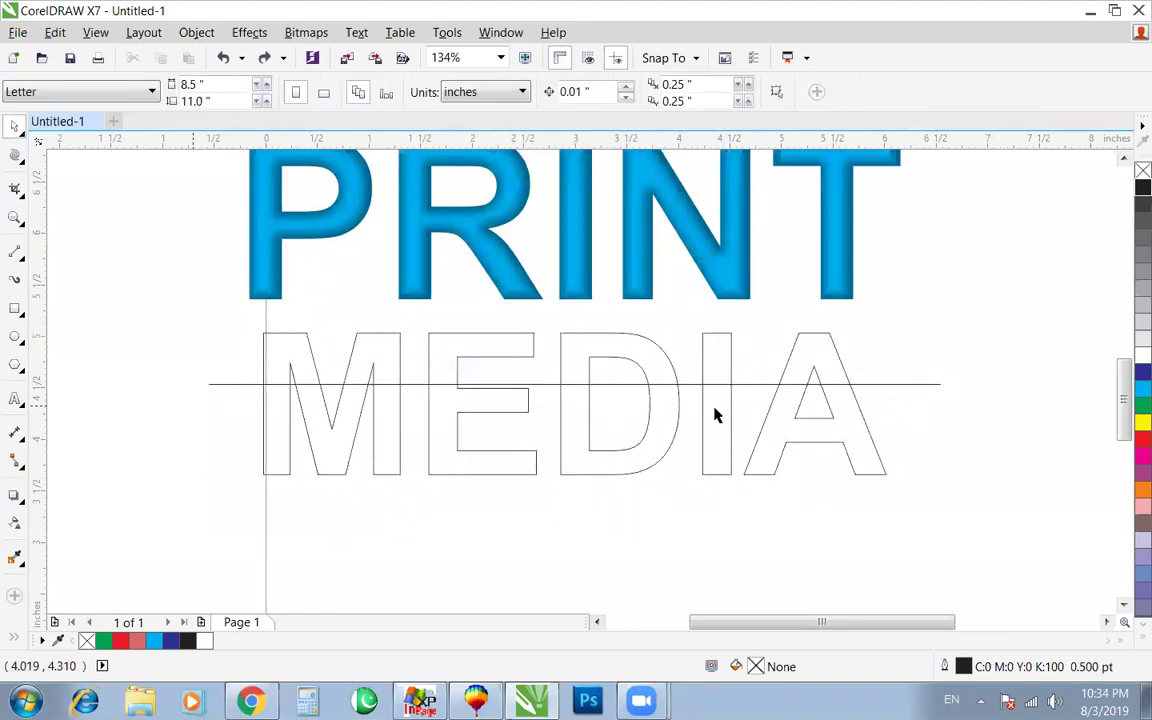
Step: Combine the lower MEDIA pieces into one curve and the upper MEDIA pieces into another
left_click_drag(954, 345, 236, 548)
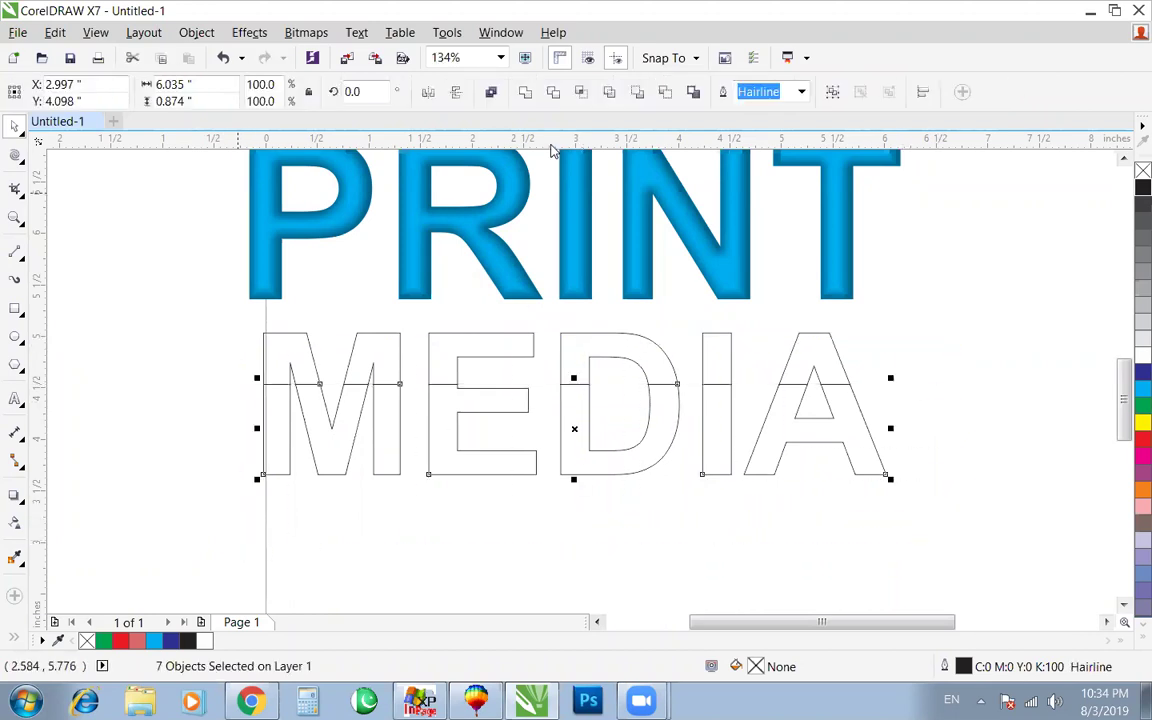
left_click_drag(193, 288, 930, 414)
left_click(481, 93)
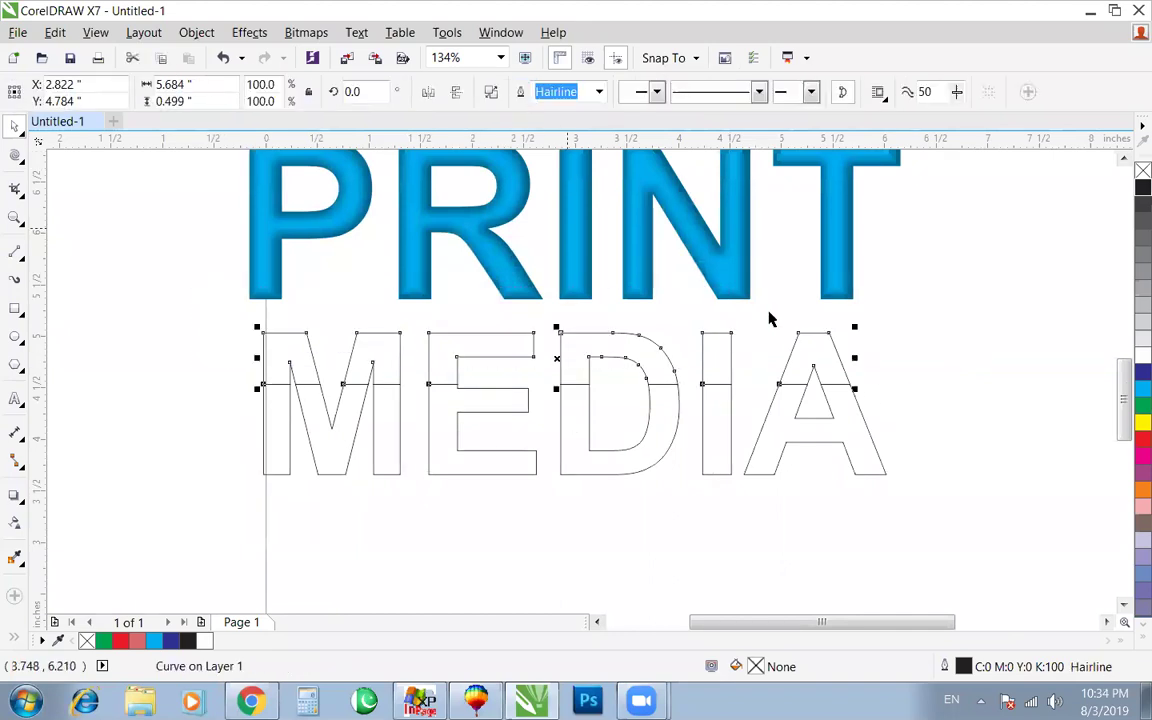
left_click_drag(730, 333, 725, 303)
key("ctrl+z")
Step: Apply a drop shadow across the upper MEDIA curve from M to A and change its feathering direction to spread around the outlines
left_click(14, 494)
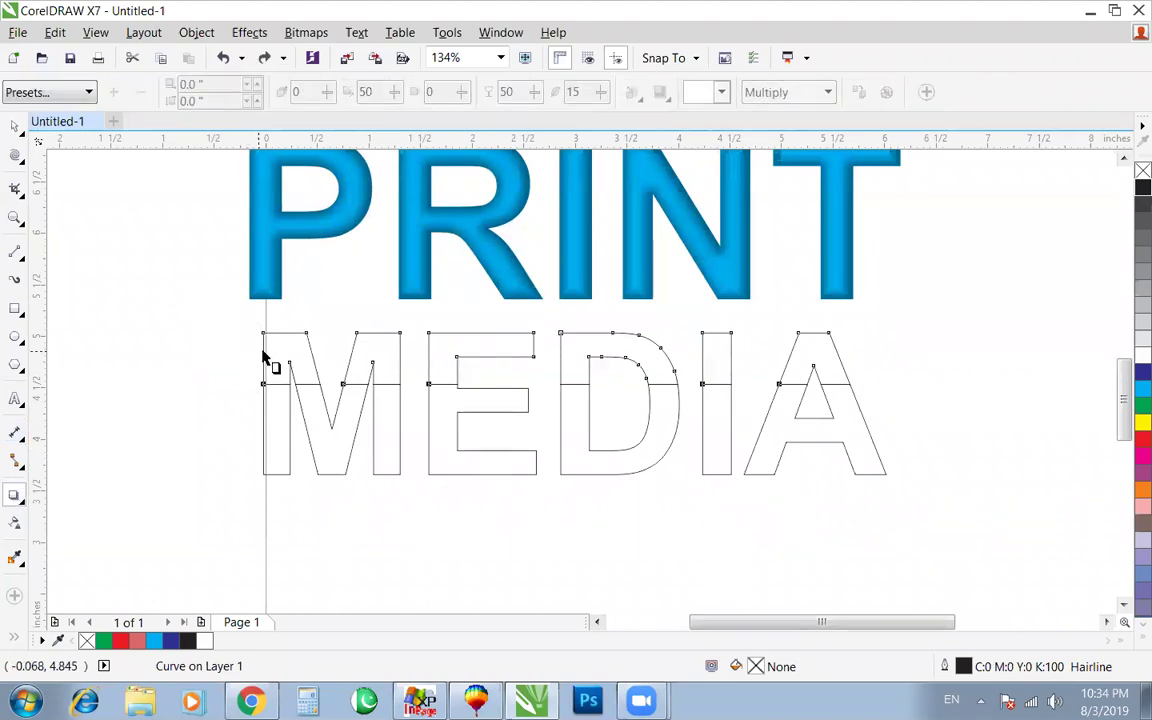
left_click_drag(266, 355, 848, 357)
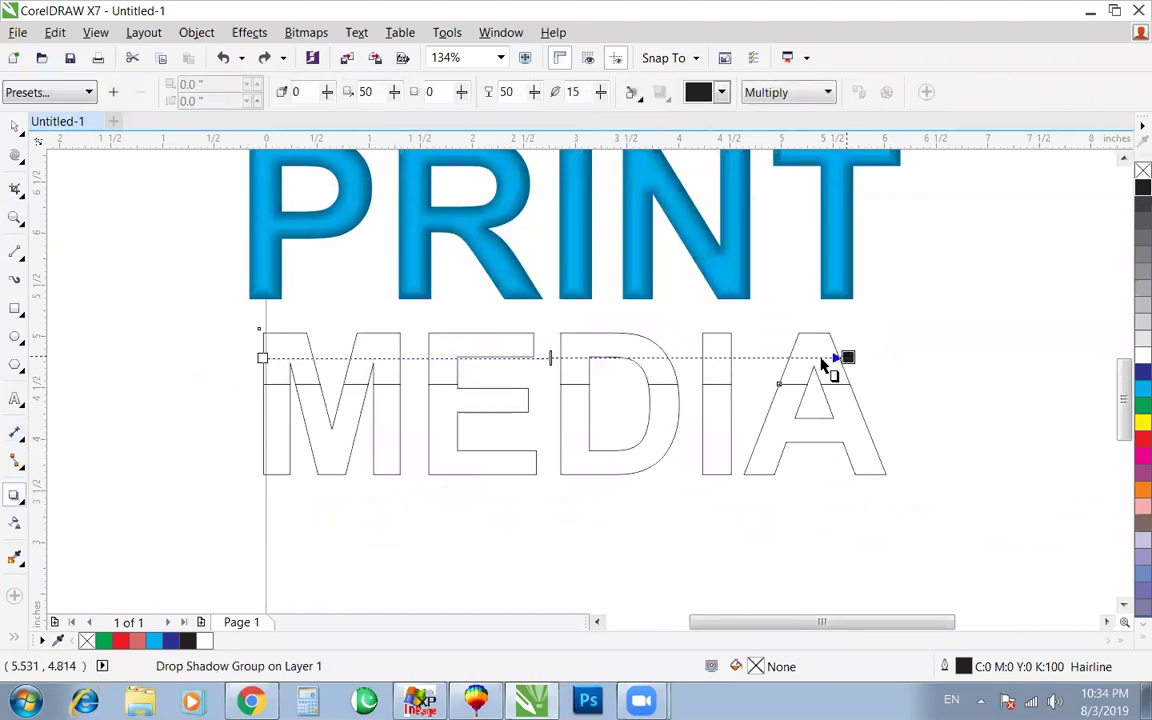
left_click(630, 92)
left_click(640, 157)
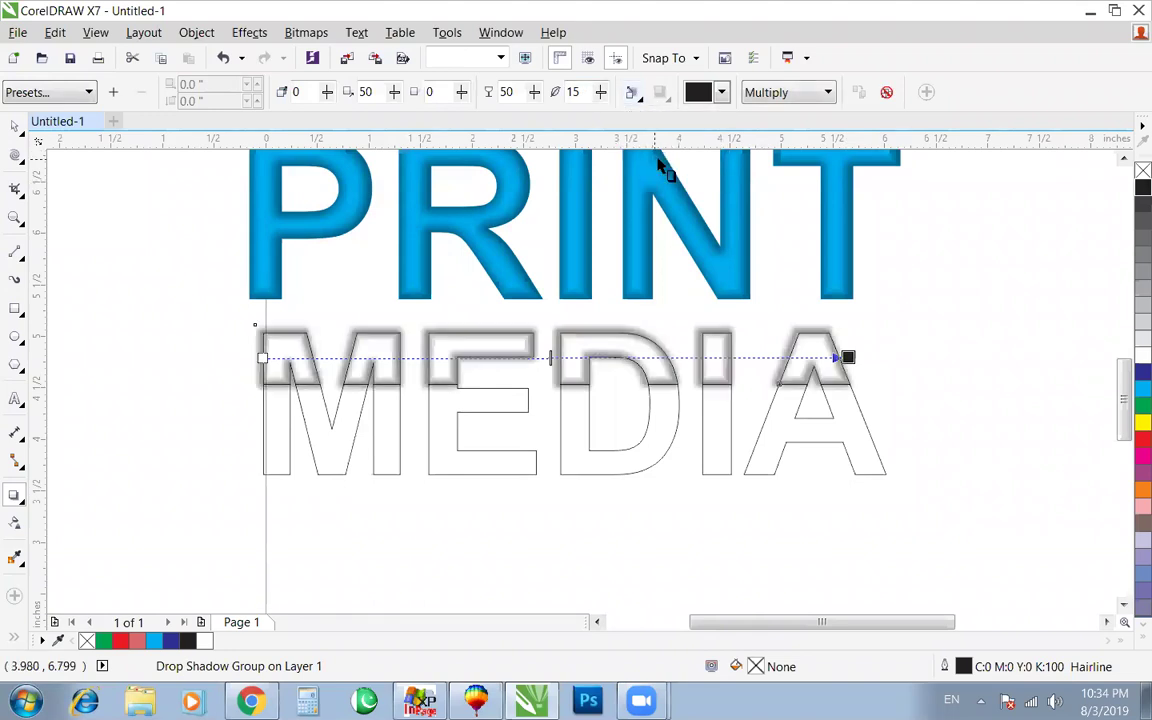
Step: Give the lower MEDIA curve a matching drop shadow from M to A, feathered around its outlines
left_click(272, 435)
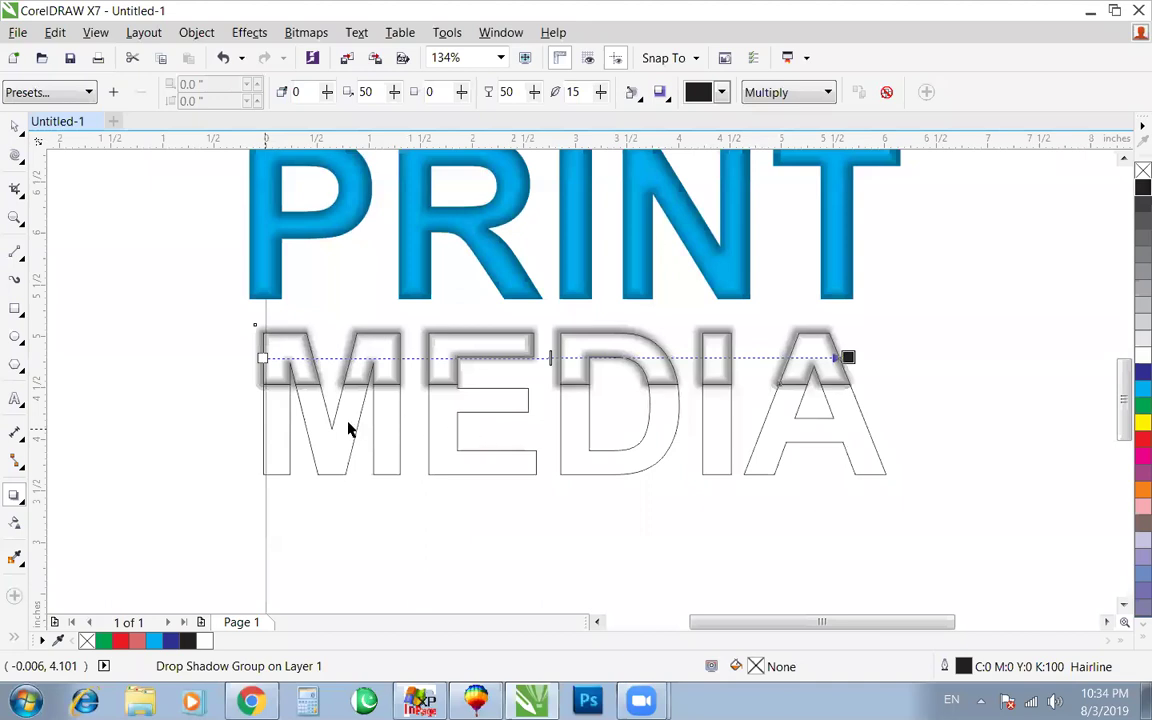
key("ctrl+z")
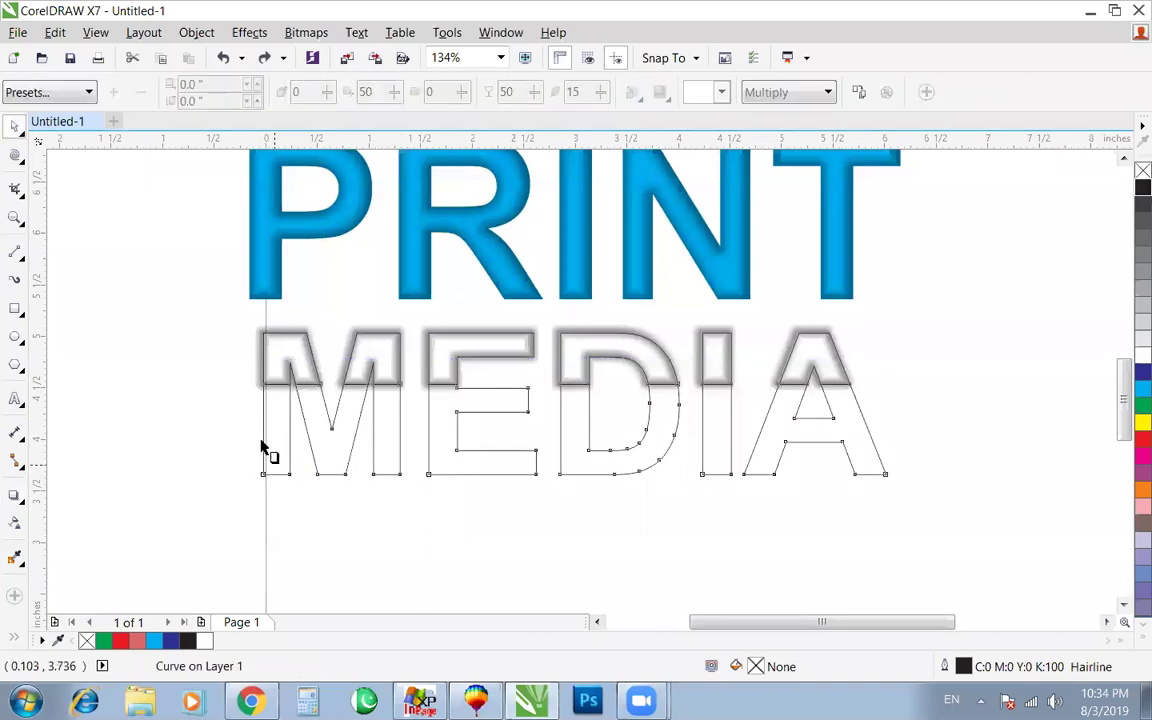
left_click_drag(268, 438, 886, 429)
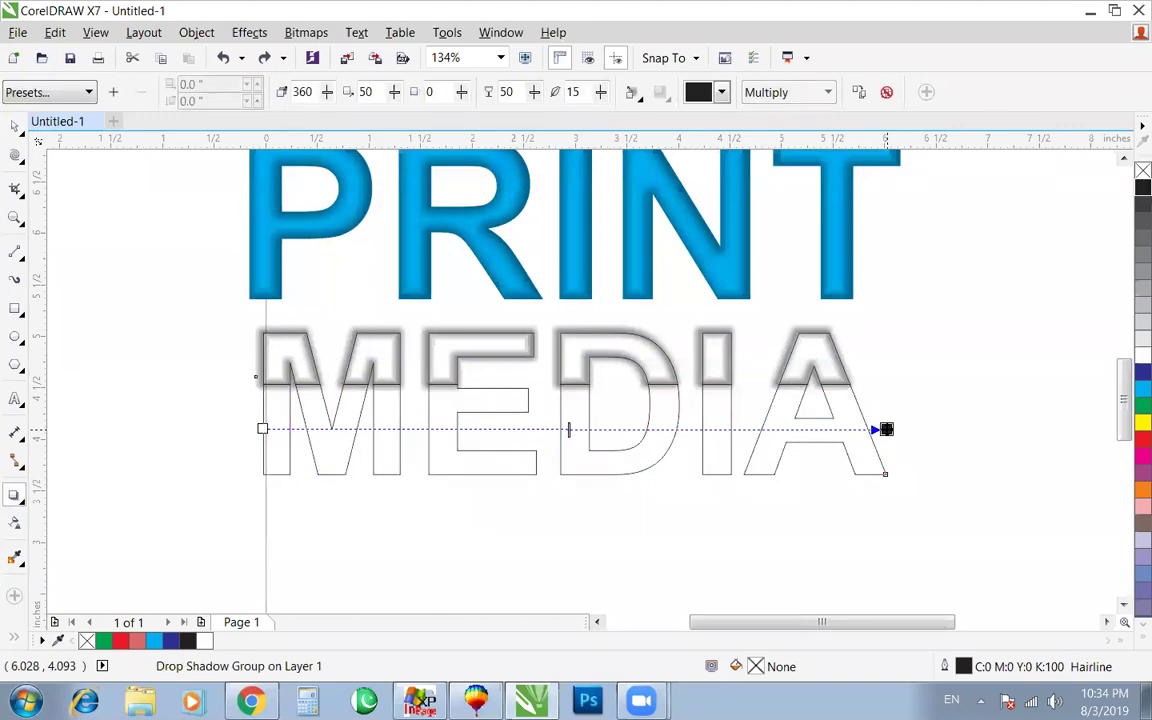
left_click(636, 95)
left_click(660, 160)
key("space")
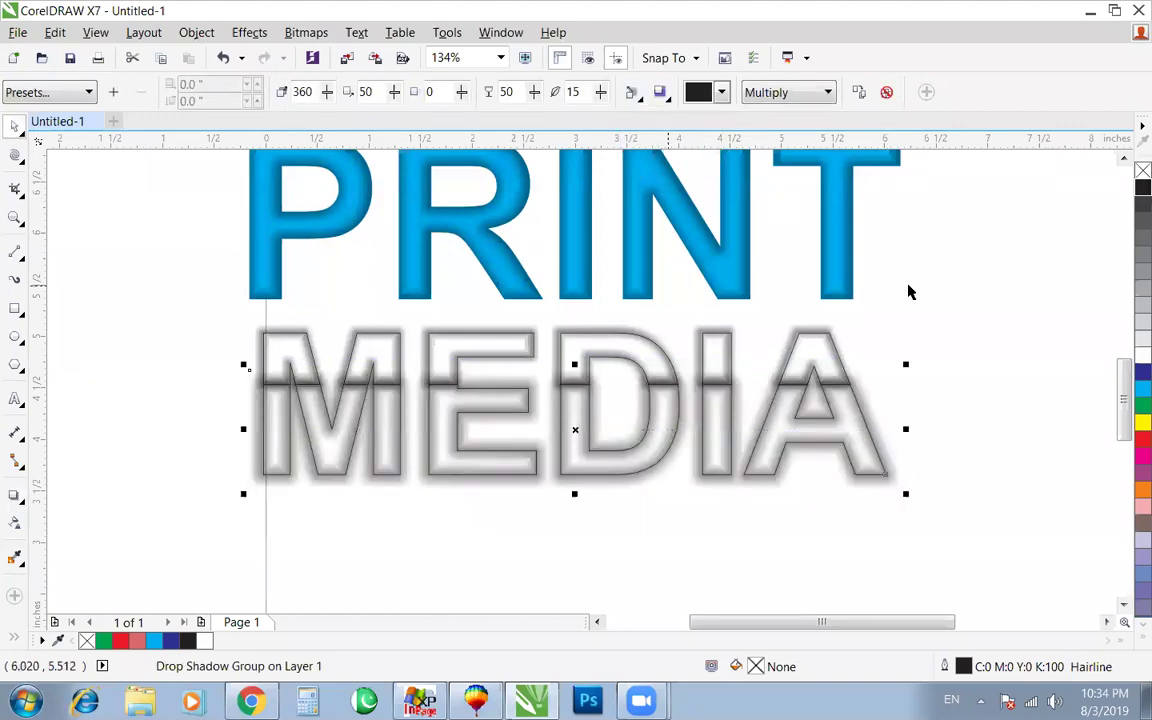
Step: Try to PowerClip the upper drop shadow inside the upper MEDIA curve
left_click(823, 334)
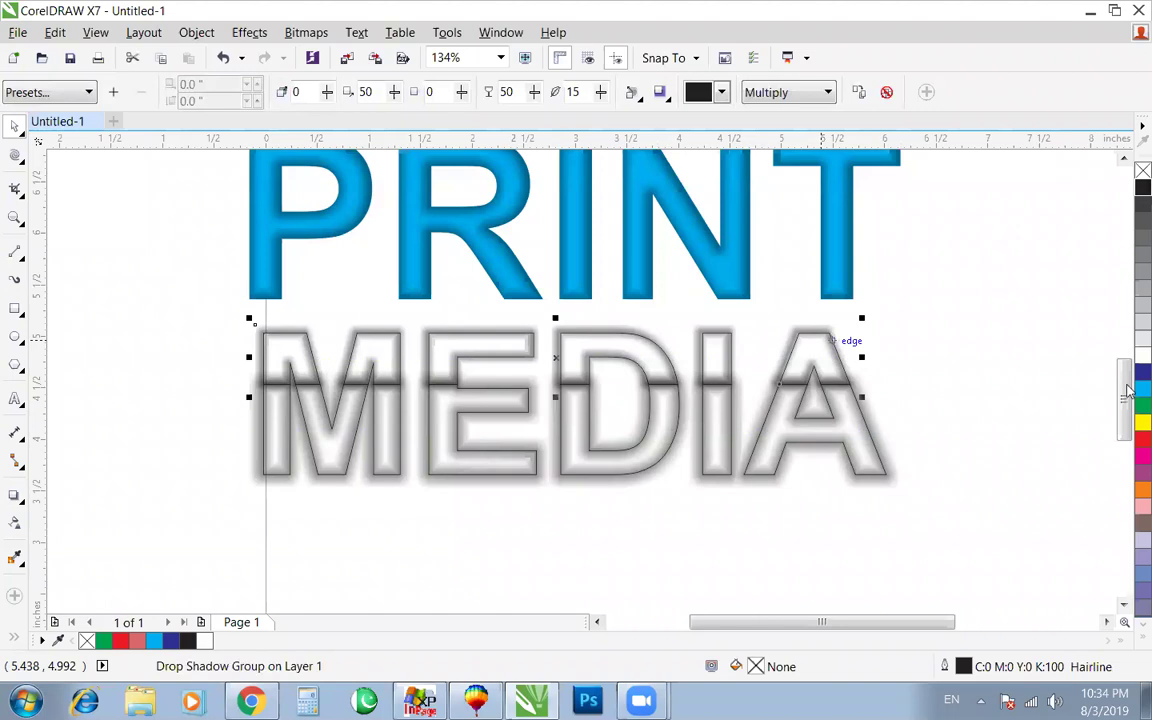
left_click(1015, 337)
left_click(823, 328)
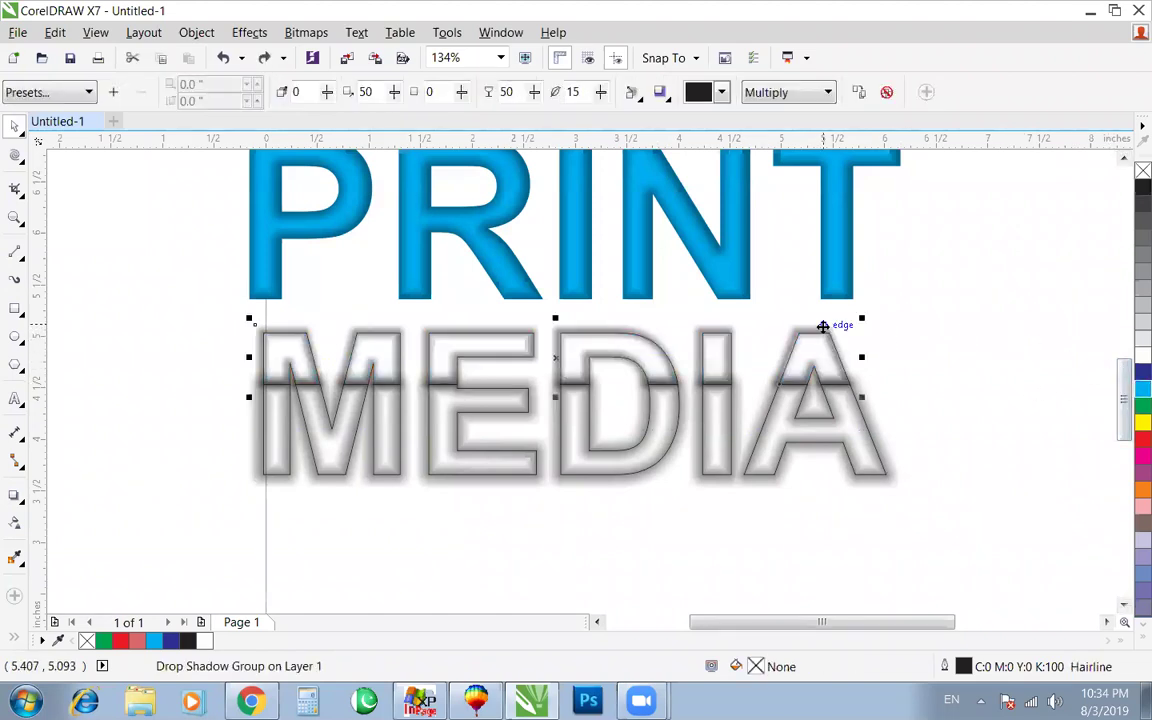
left_click(797, 338)
left_click(818, 329)
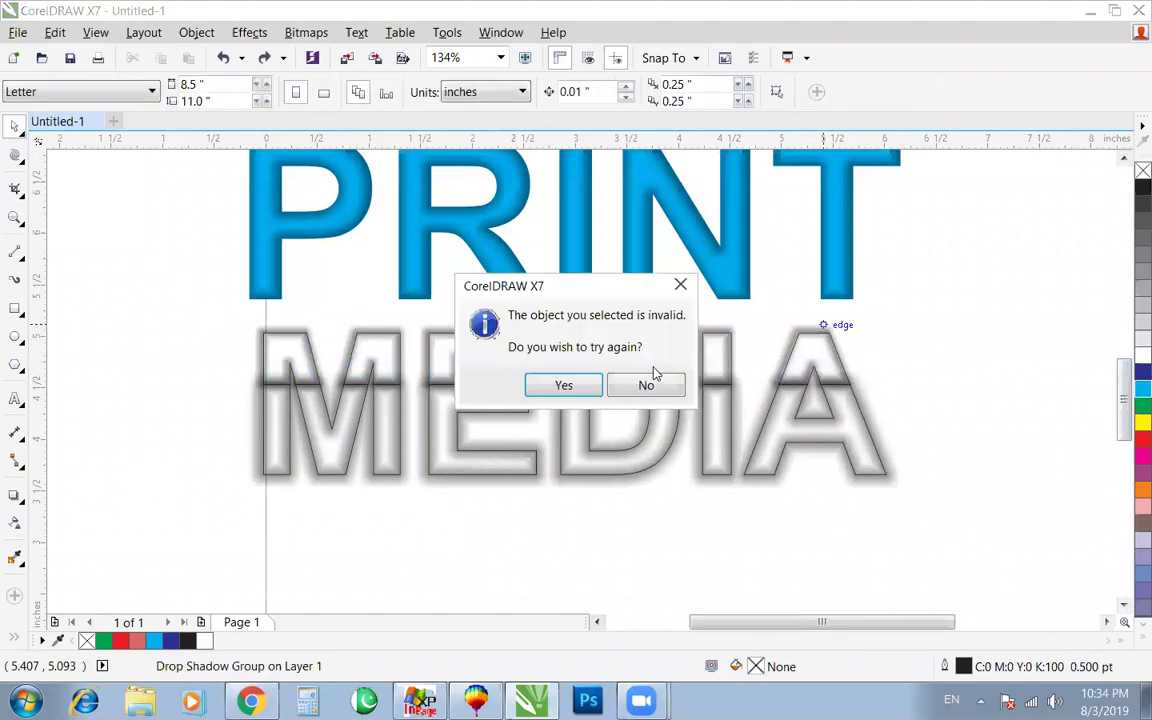
left_click(588, 386)
left_click(689, 337)
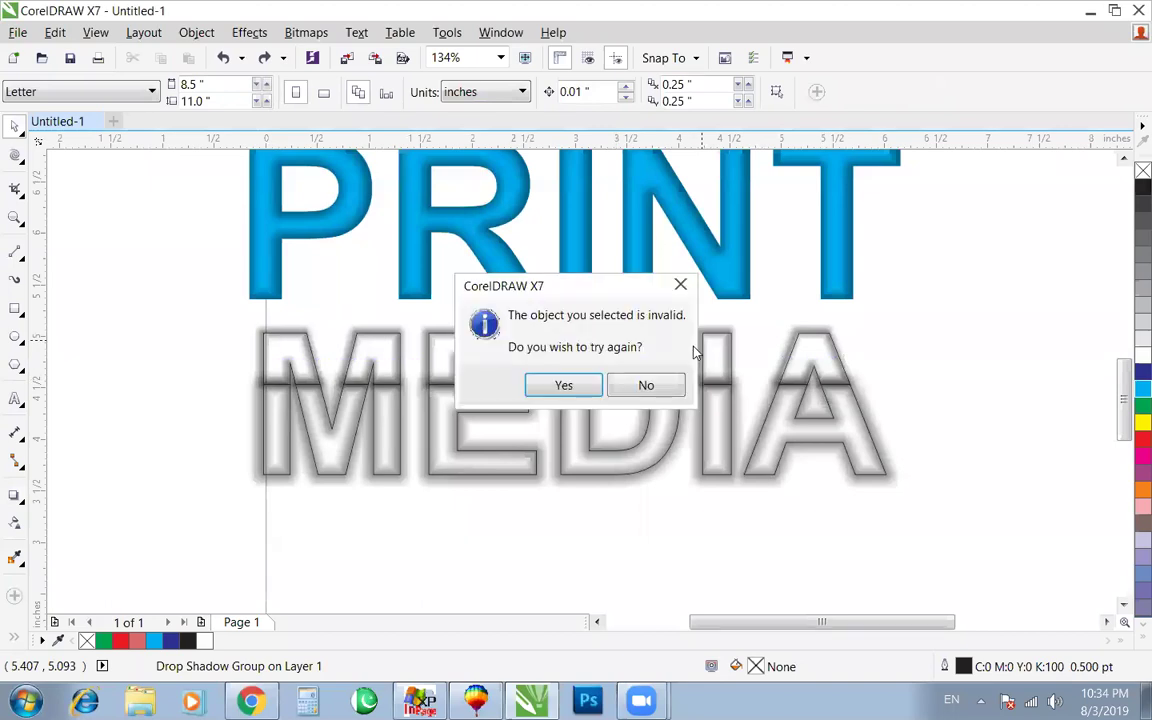
left_click(626, 382)
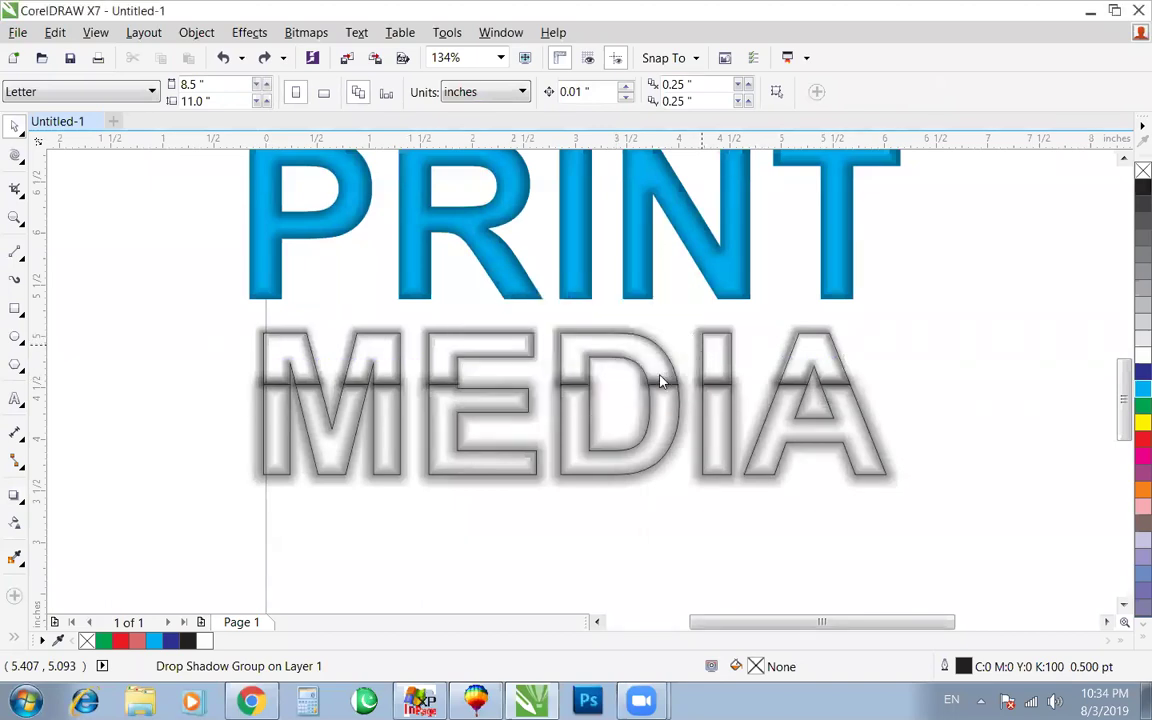
Step: Retry the PowerClip of the upper shadow in wireframe view, targeting the outlines of the A and I
key("shift+F9")
left_click(700, 350)
left_click(640, 381)
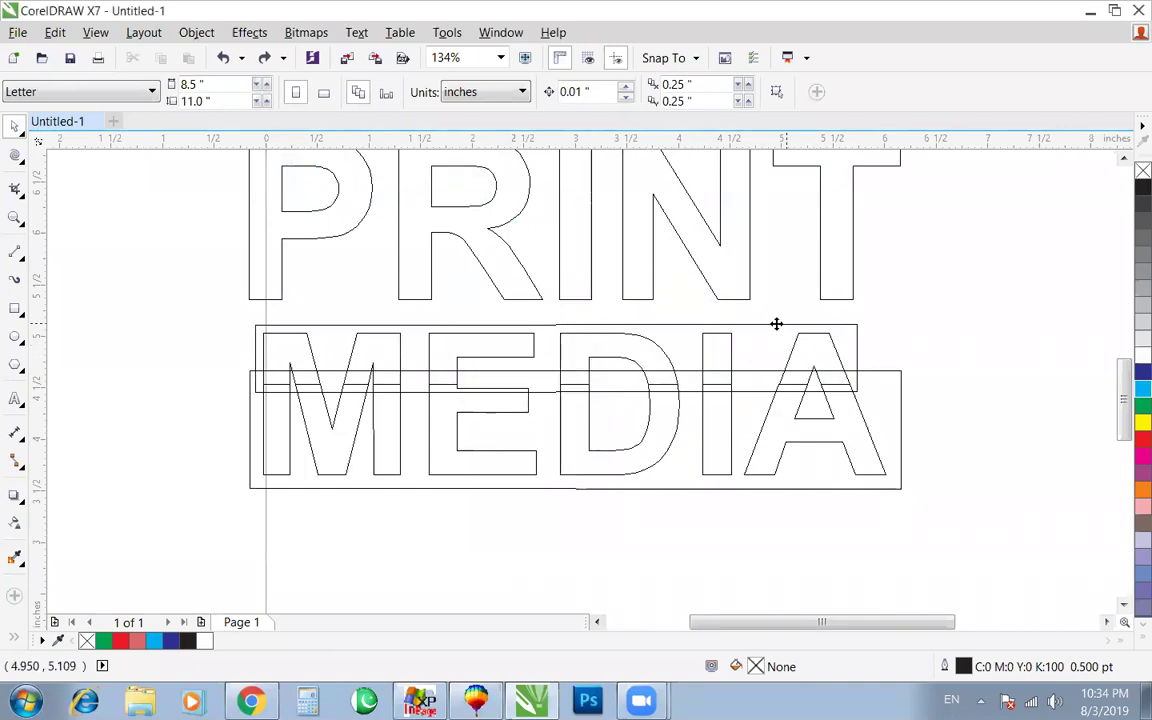
left_click(782, 325)
key("shift+F9")
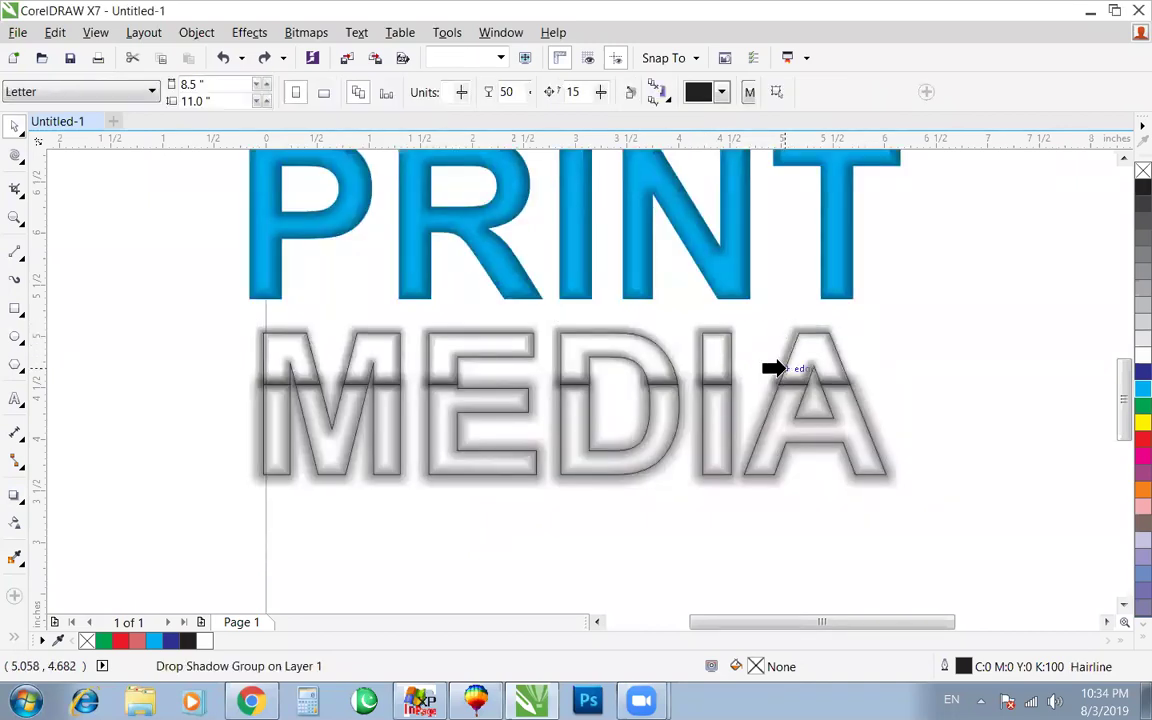
key("shift+F9")
left_click(790, 366)
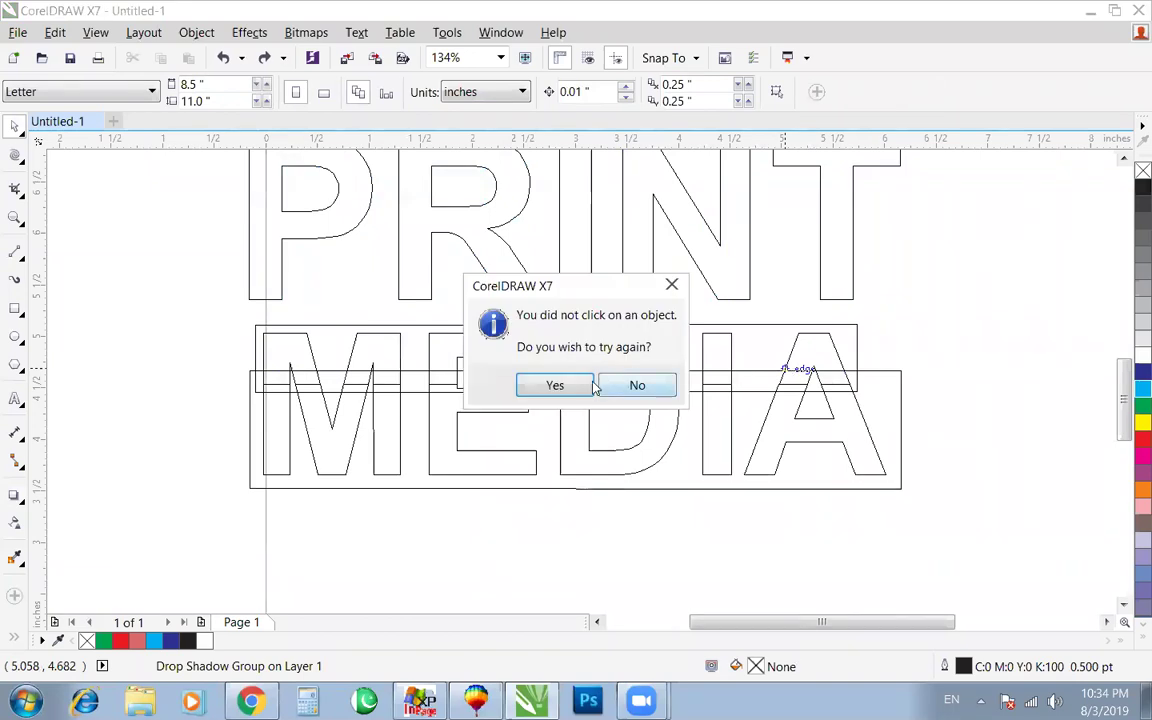
left_click(590, 386)
left_click(706, 341)
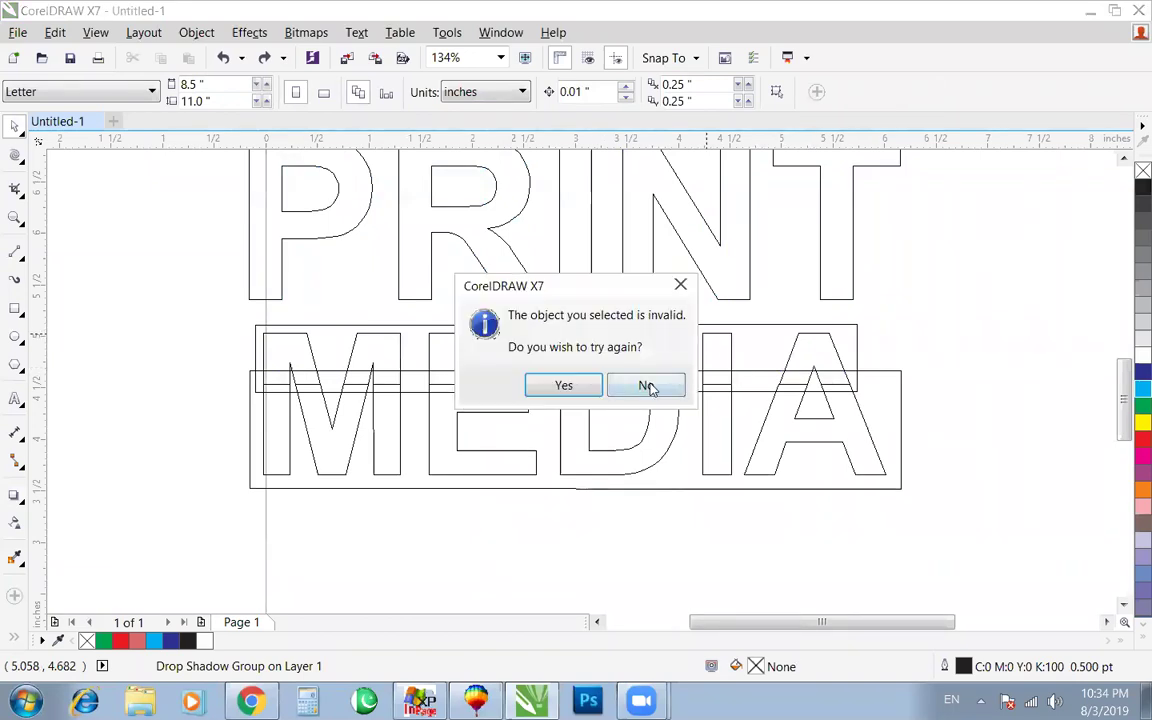
left_click(646, 386)
Step: Try the upper shadow's PowerClip again, targeting the top edge of the letter A at close range
left_click(776, 324)
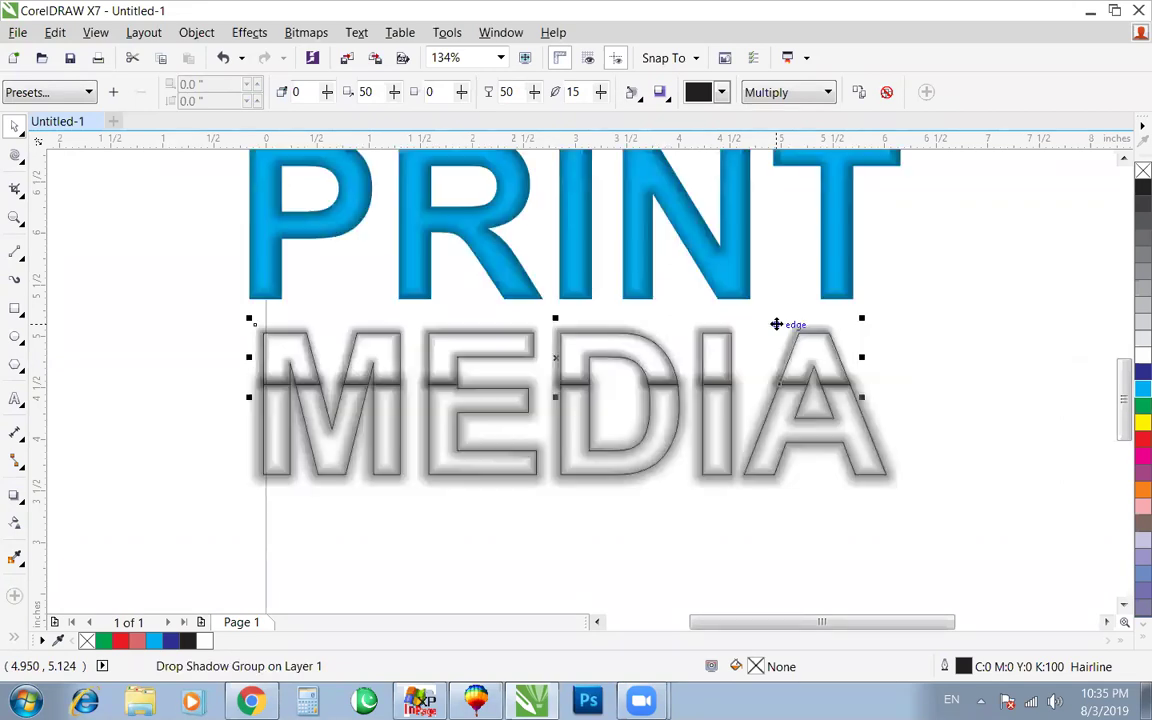
left_click(783, 342)
left_click(585, 383)
scroll(716, 370, "up", 5)
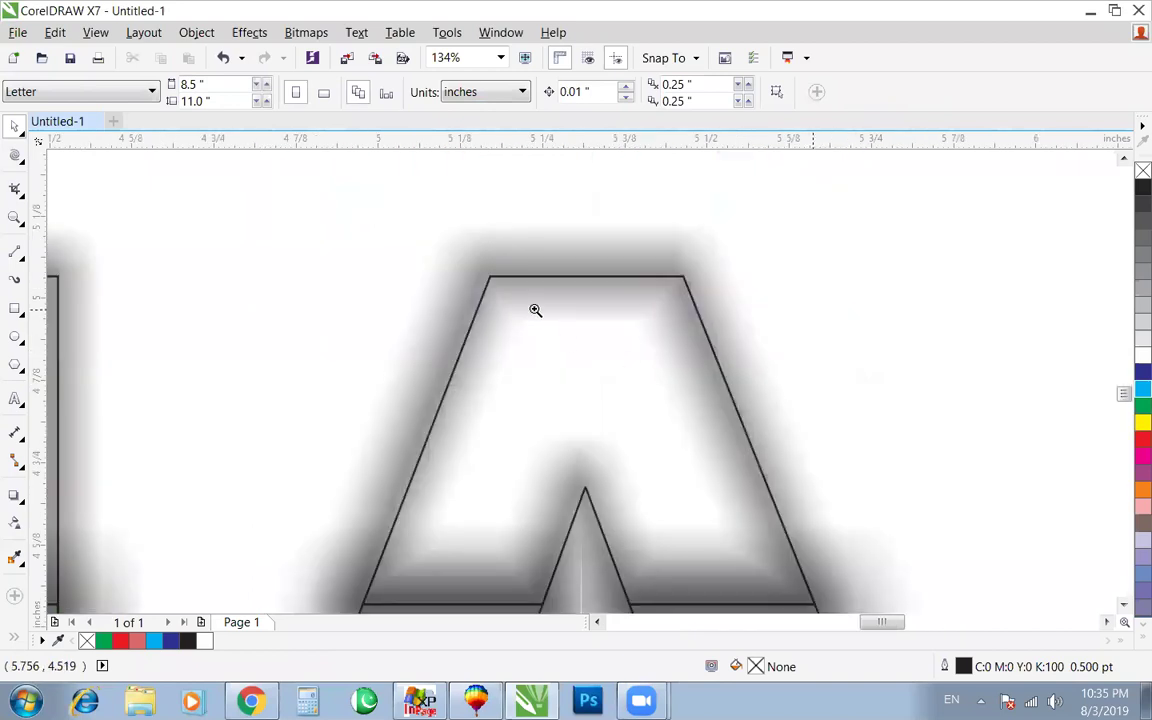
left_click(536, 278)
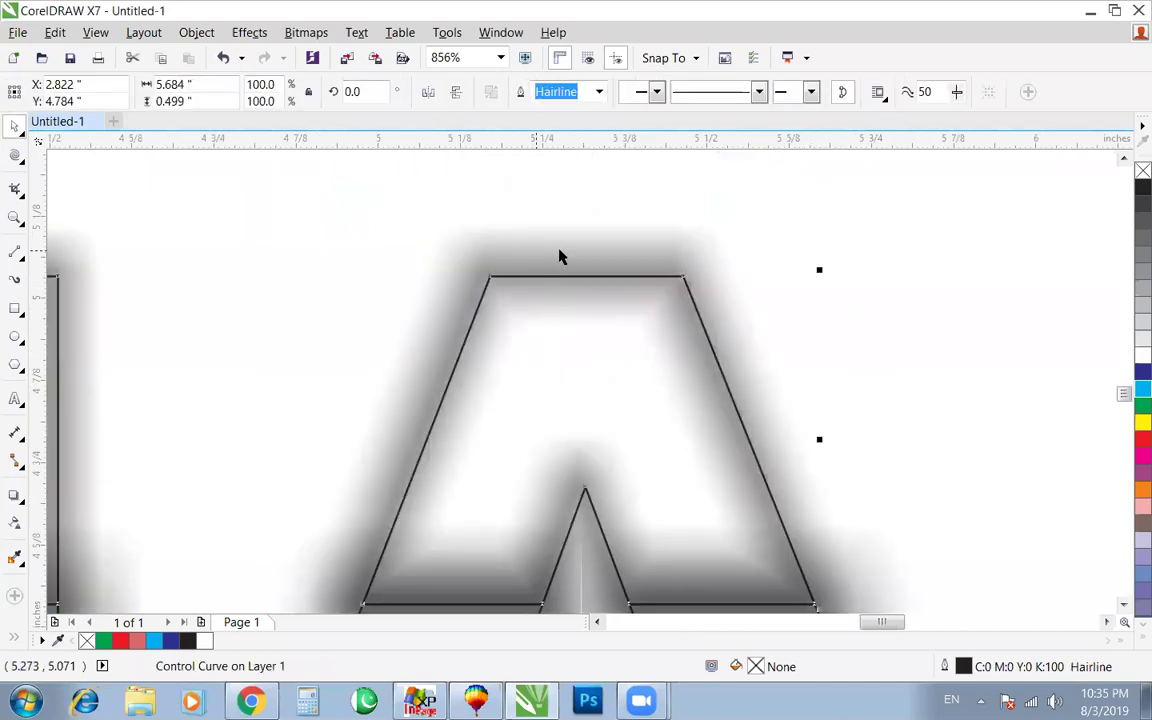
left_click(555, 283)
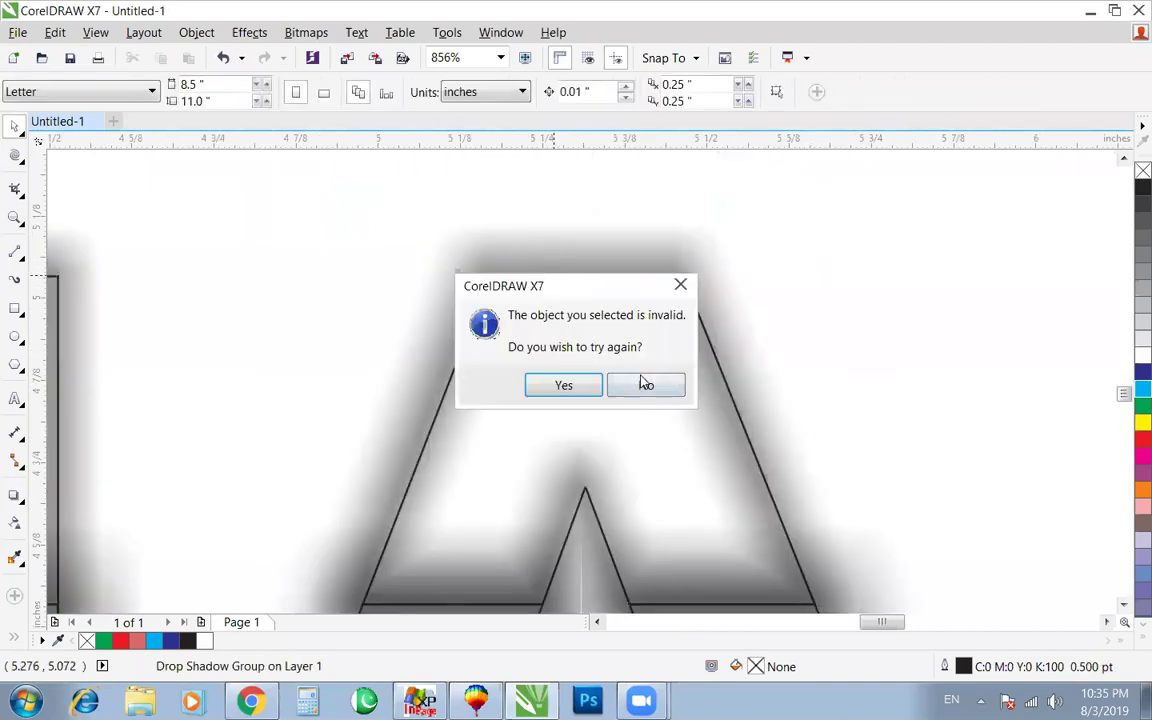
left_click(643, 383)
Step: Try moving the shadowed lower half of MEDIA below the upper half, then undo the move
key("F4")
scroll(686, 388, "down", 2)
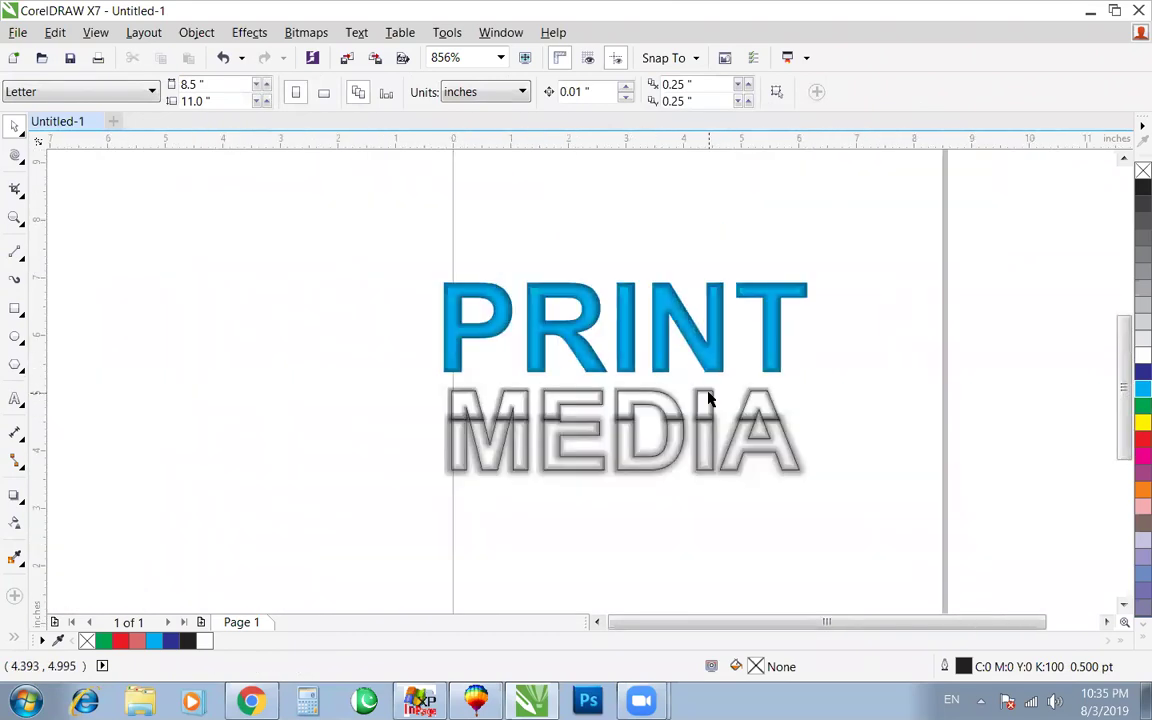
left_click_drag(641, 421, 646, 495)
key("Escape")
key("F2")
left_click_drag(329, 329, 962, 554)
left_click_drag(755, 392, 758, 507)
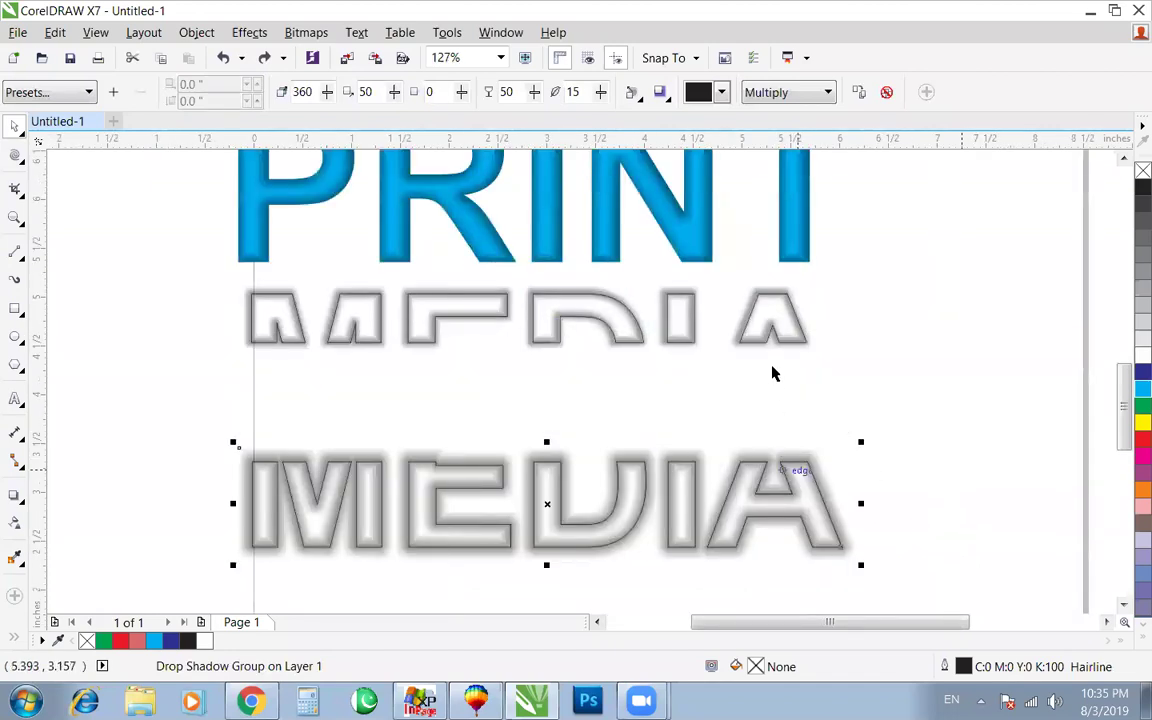
key("ctrl+z")
key("Escape")
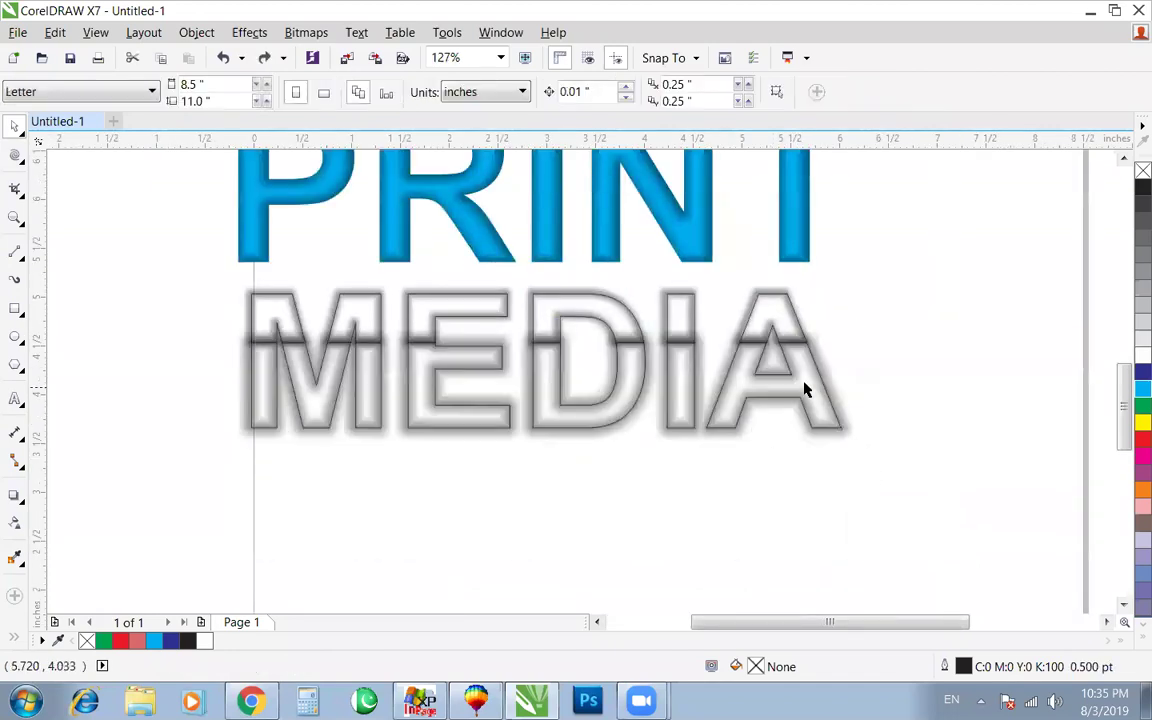
Step: Fill both the lower and upper MEDIA curves with cyan
left_click(856, 386)
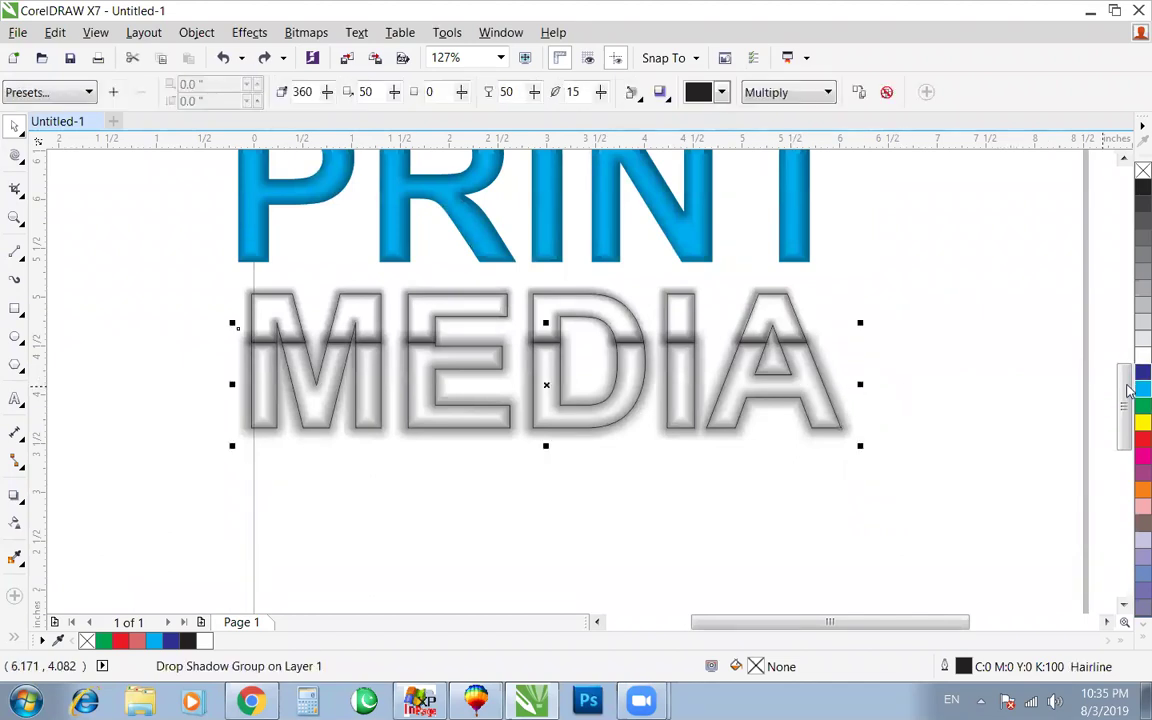
left_click(1143, 388)
left_click(771, 314)
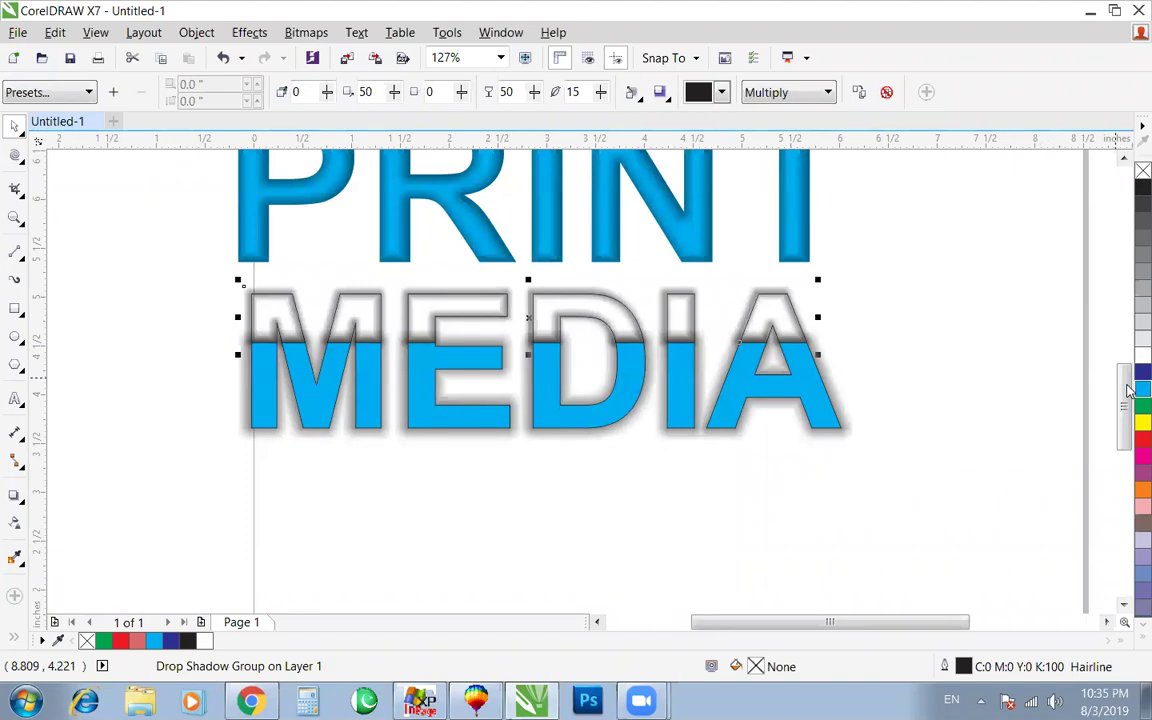
left_click(843, 381)
Step: Delete the PRINT and MEDIA artwork from the page
scroll(895, 391, "down", 2)
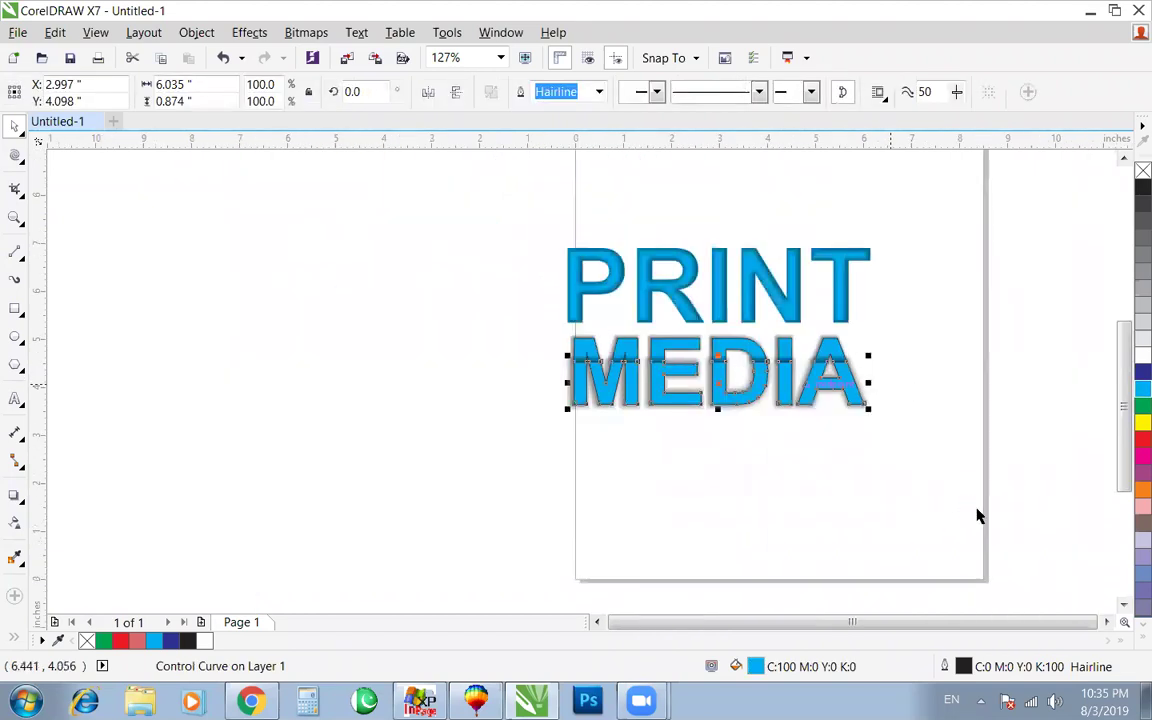
scroll(978, 516, "up", 3)
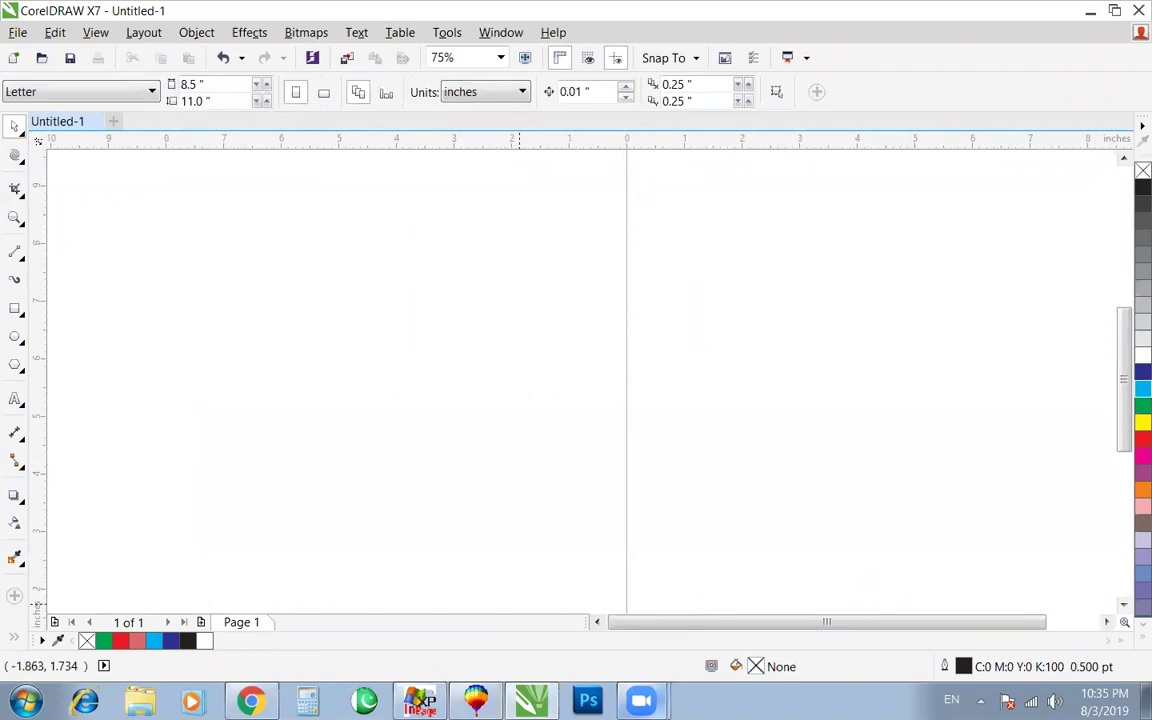
left_click(641, 700)
left_click(653, 661)
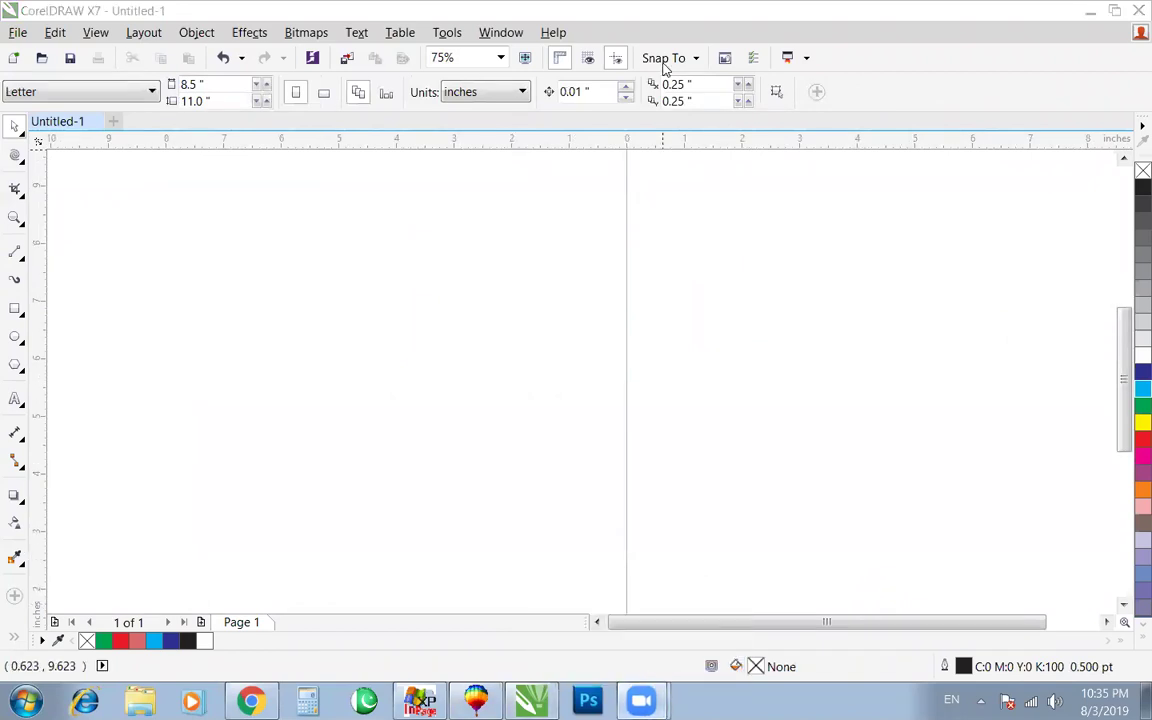